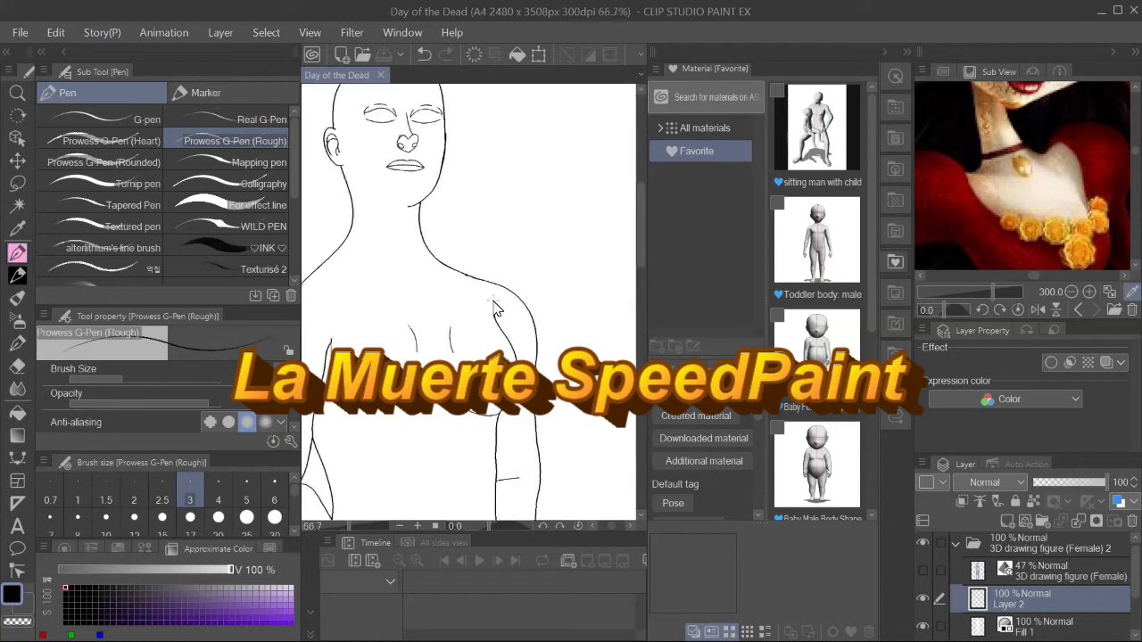
scroll(429, 267, "up", 3)
Ink the upper and lower choker lines at the neck and an oval pendant
left_click(374, 228)
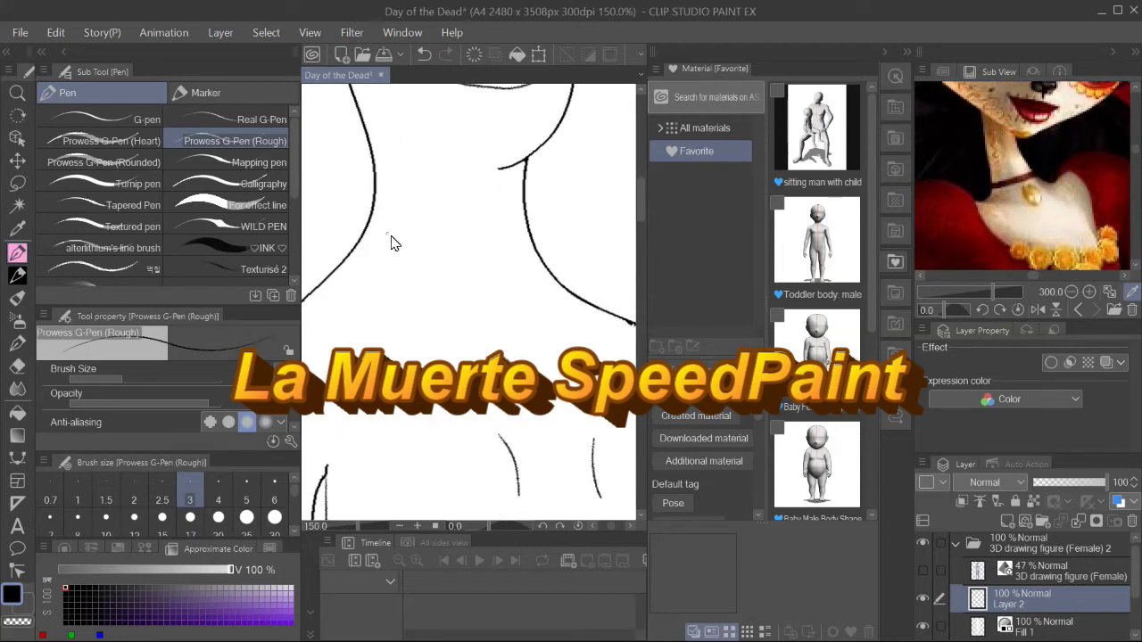
left_click_drag(499, 253, 531, 234)
left_click_drag(352, 253, 542, 265)
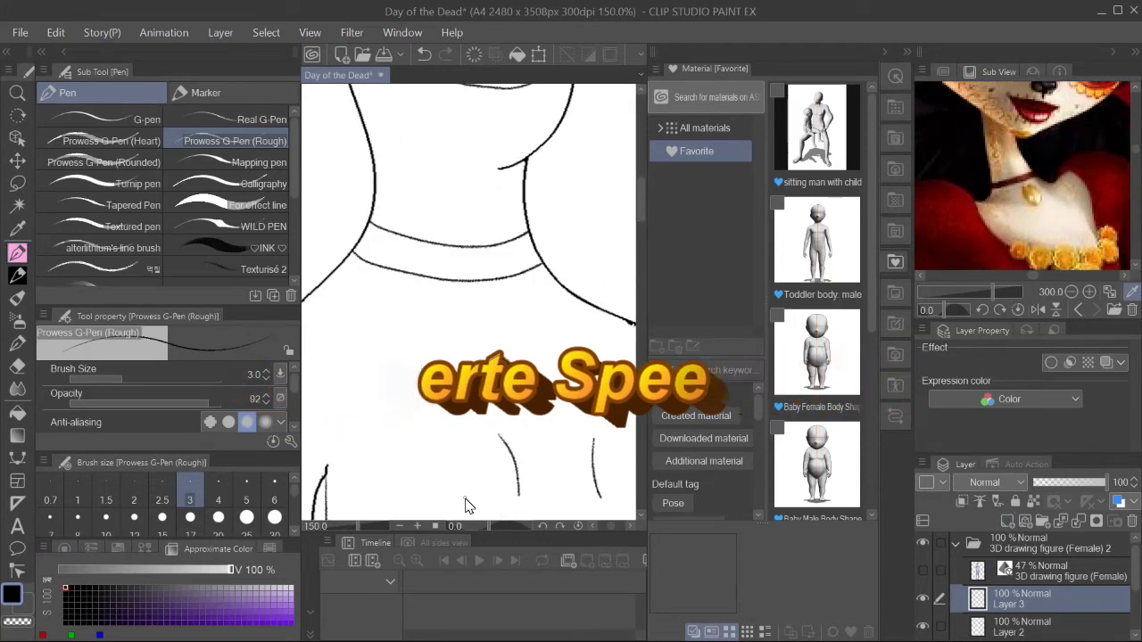
left_click_drag(498, 341, 466, 287)
Sketch a shoulder line for the dress neckline, undoing the overlong curve
scroll(517, 344, "down", 3)
scroll(565, 289, "up", 2)
scroll(1045, 232, "down", 3)
scroll(402, 285, "down", 2)
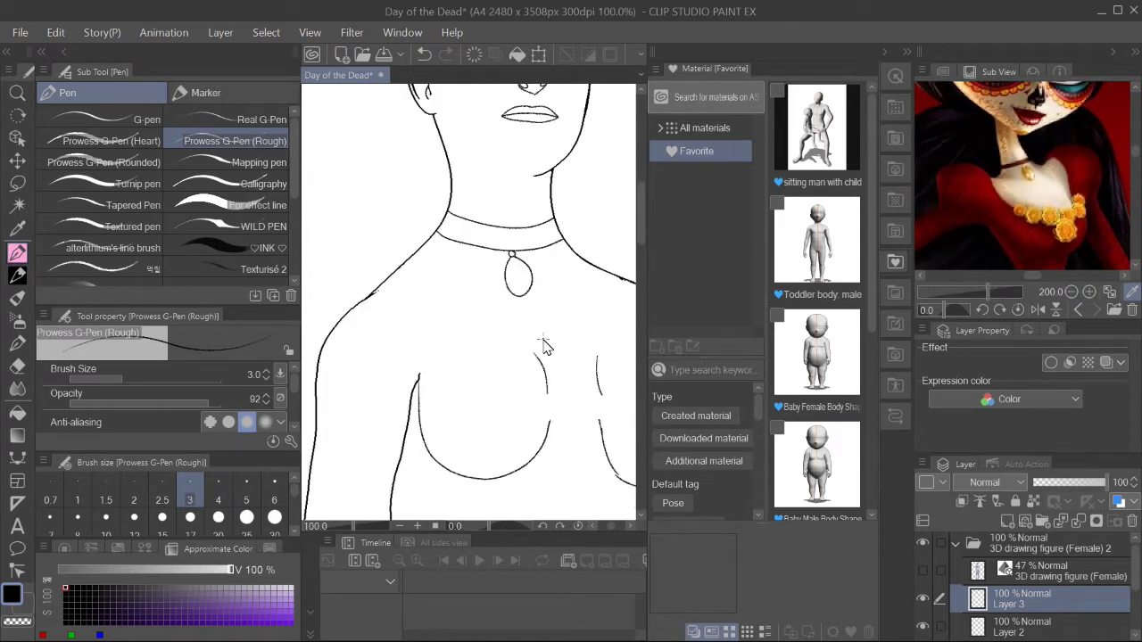
left_click_drag(352, 262, 397, 260)
key("ctrl+z")
scroll(535, 295, "down", 1)
scroll(535, 339, "up", 1)
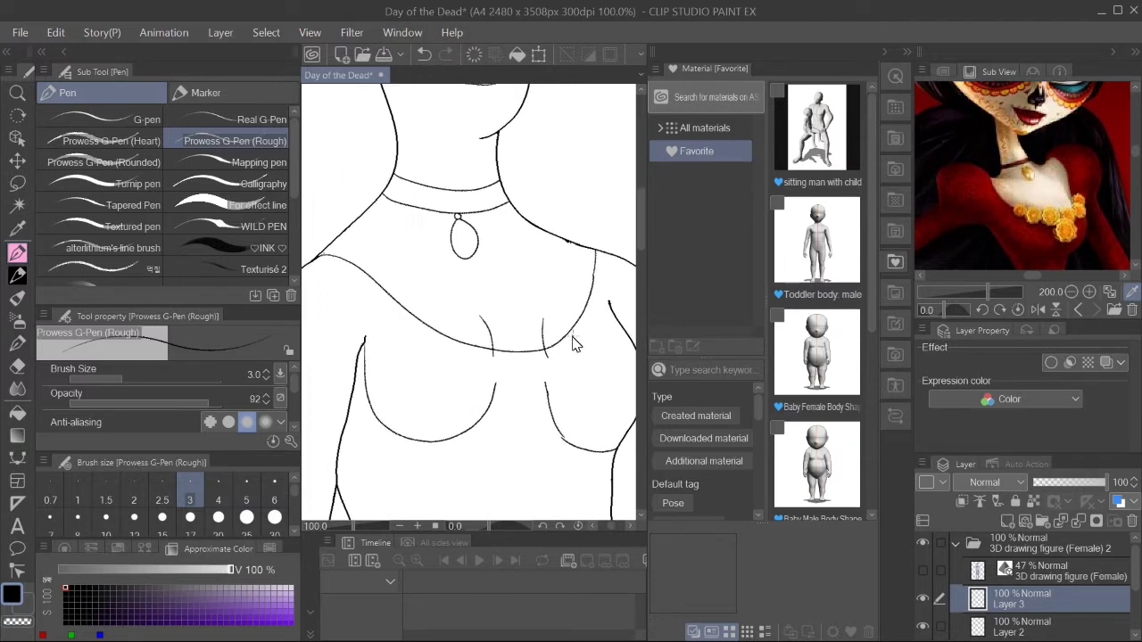
Erase stray lines on the base figure layer and return to the dress line layer
key("alt+bracketleft")
scroll(520, 388, "up", 1)
key("e")
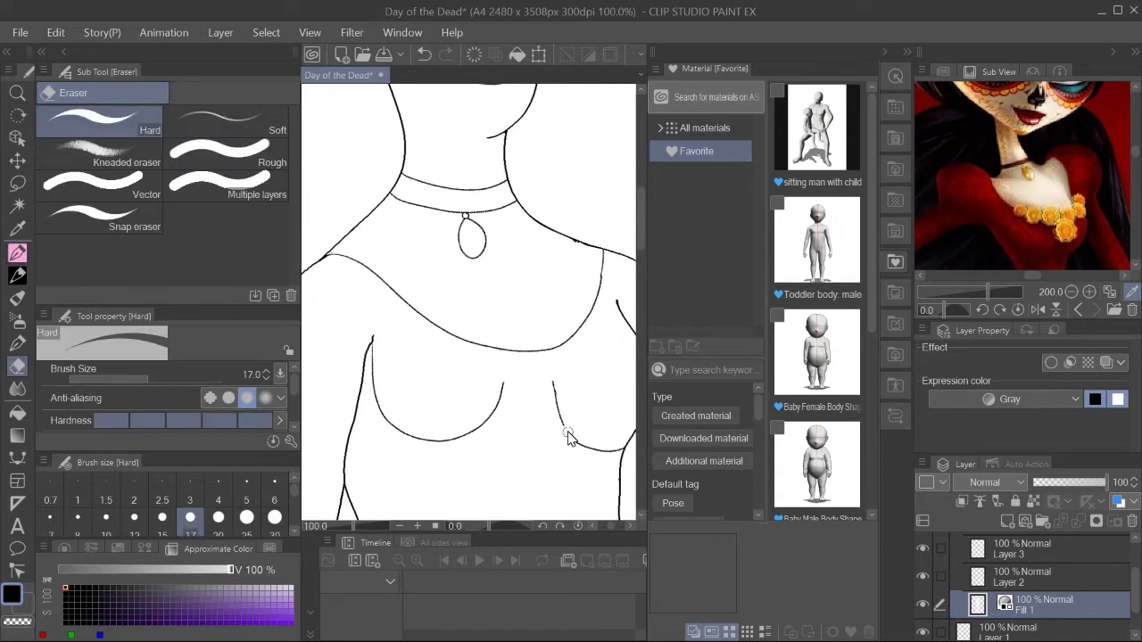
key("p")
key("alt+bracketright")
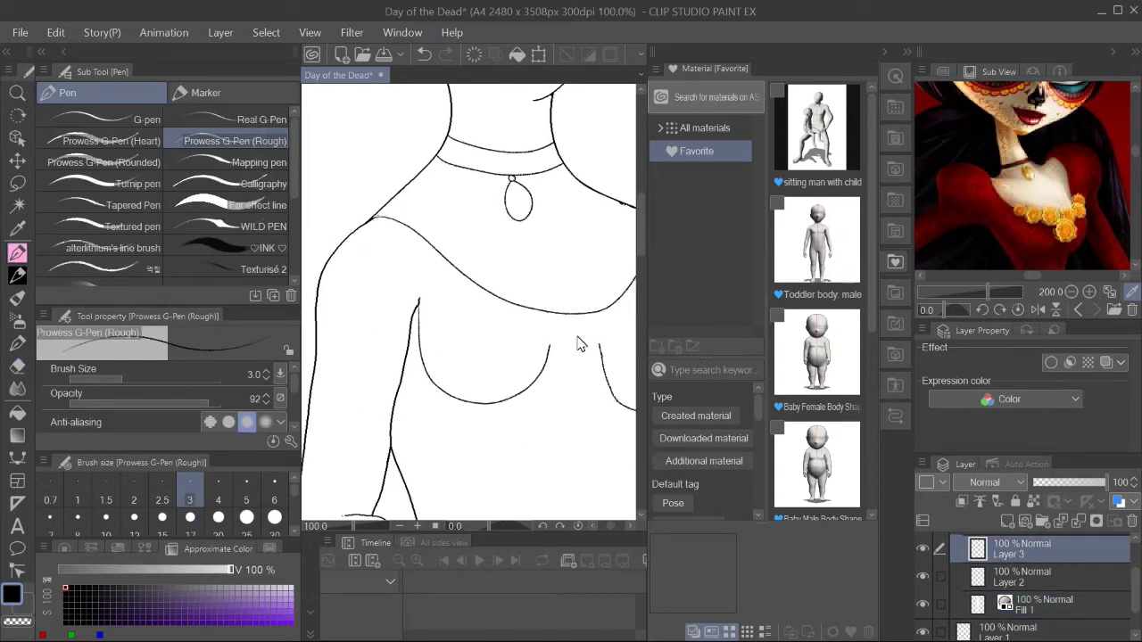
scroll(1030, 268, "down", 3)
Move down and right across the canvas to the wrists and hips
scroll(545, 400, "down", 5)
scroll(421, 459, "down", 10)
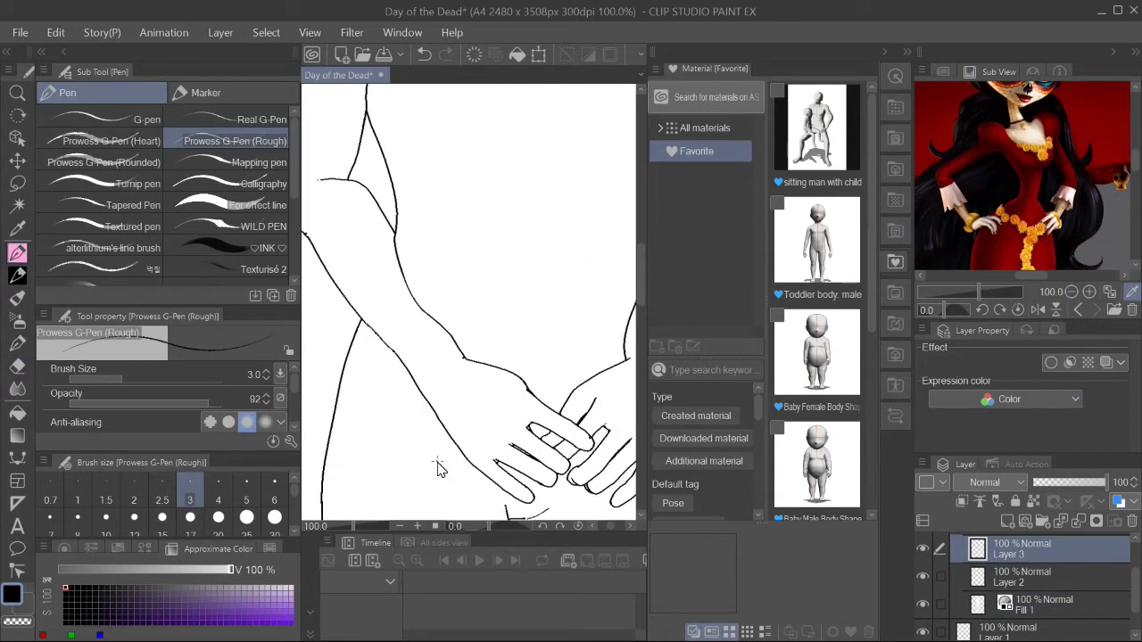
scroll(424, 410, "down", 3)
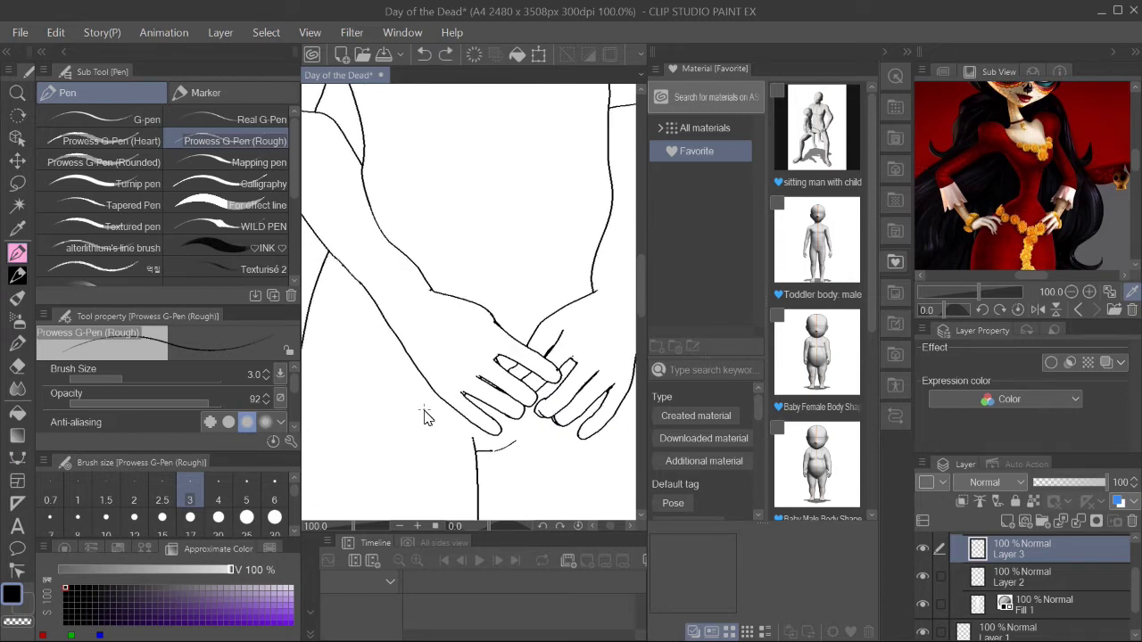
scroll(425, 416, "up", 2)
scroll(460, 420, "down", 2)
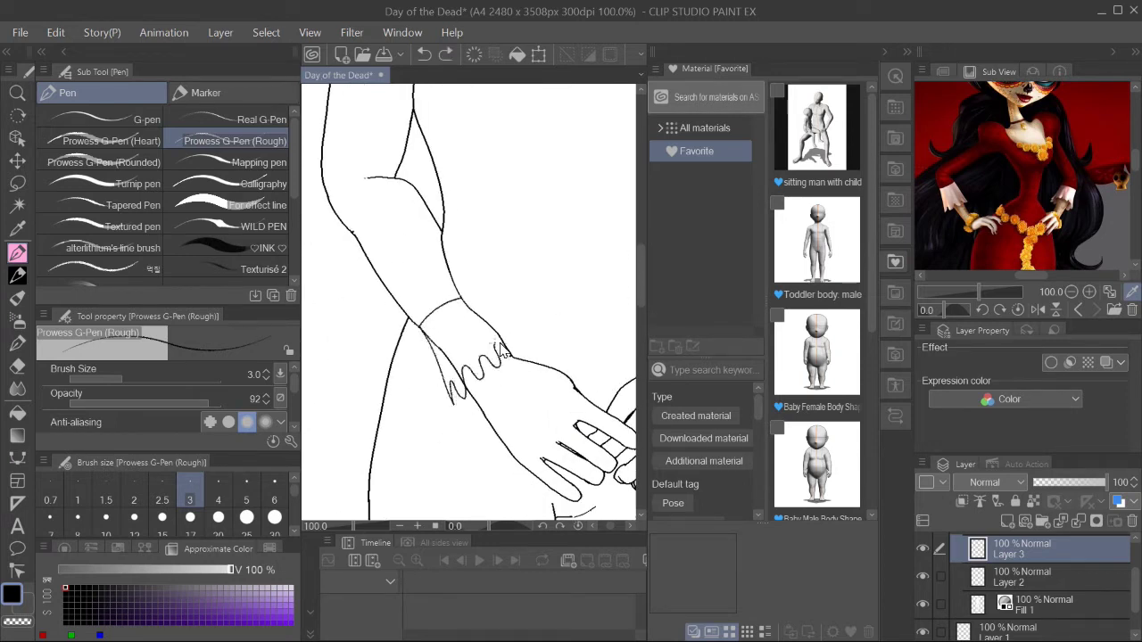
scroll(504, 318, "right", 3)
scroll(560, 311, "right", 1)
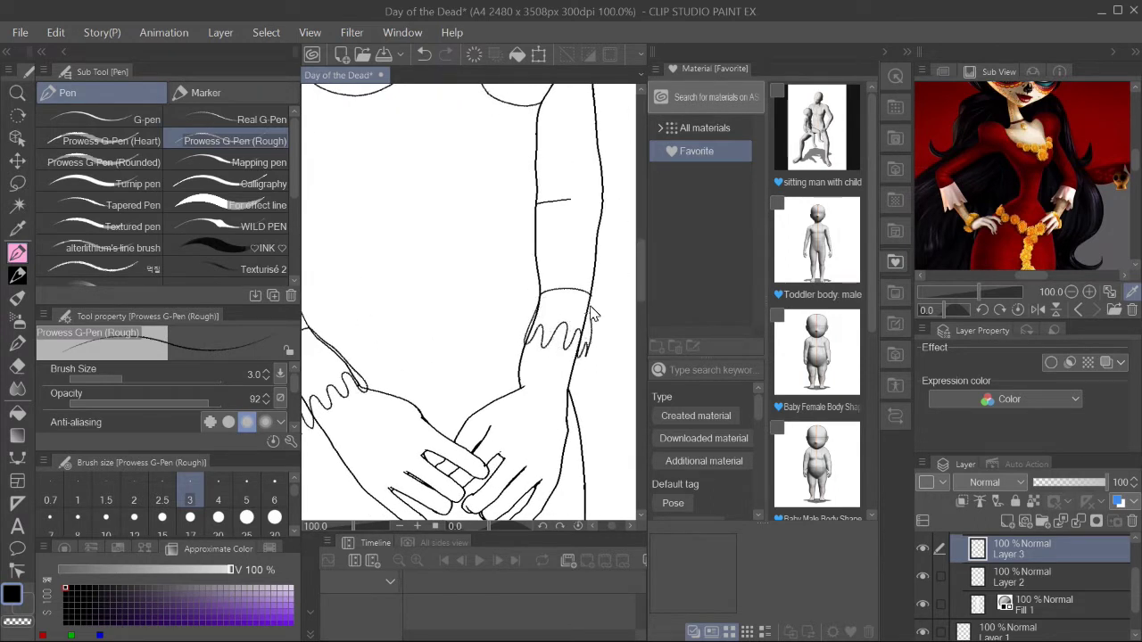
scroll(593, 314, "down", 3)
scroll(1017, 198, "down", 2)
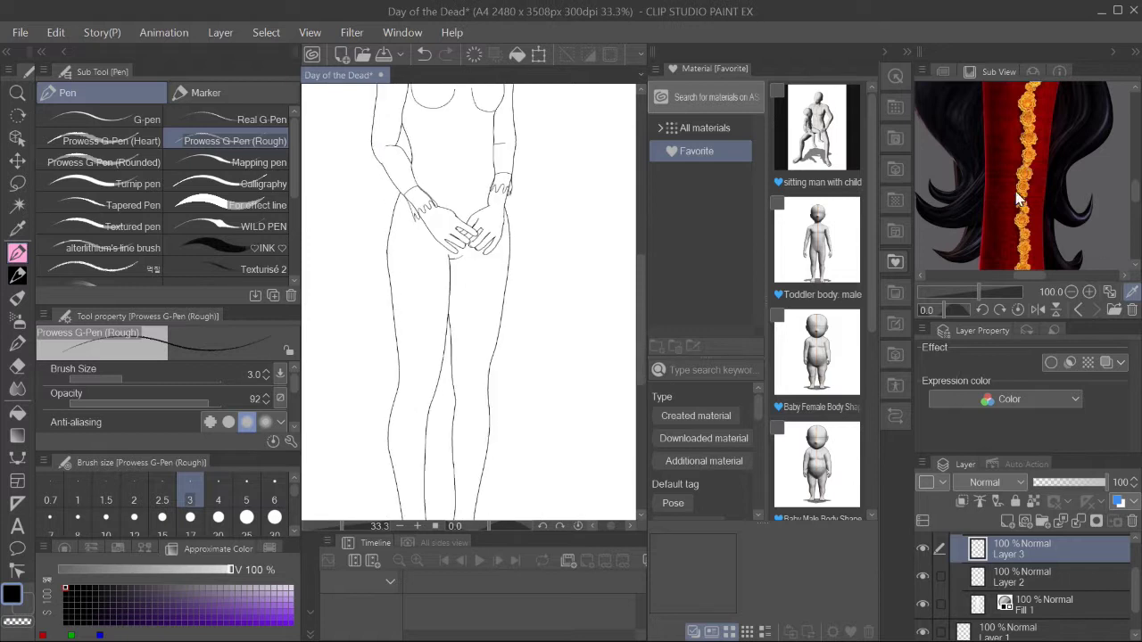
scroll(1017, 198, "down", 3)
Draw the long skirt side lines sweeping from the hips past the feet
scroll(509, 319, "up", 1)
scroll(492, 351, "up", 1)
scroll(399, 277, "up", 1)
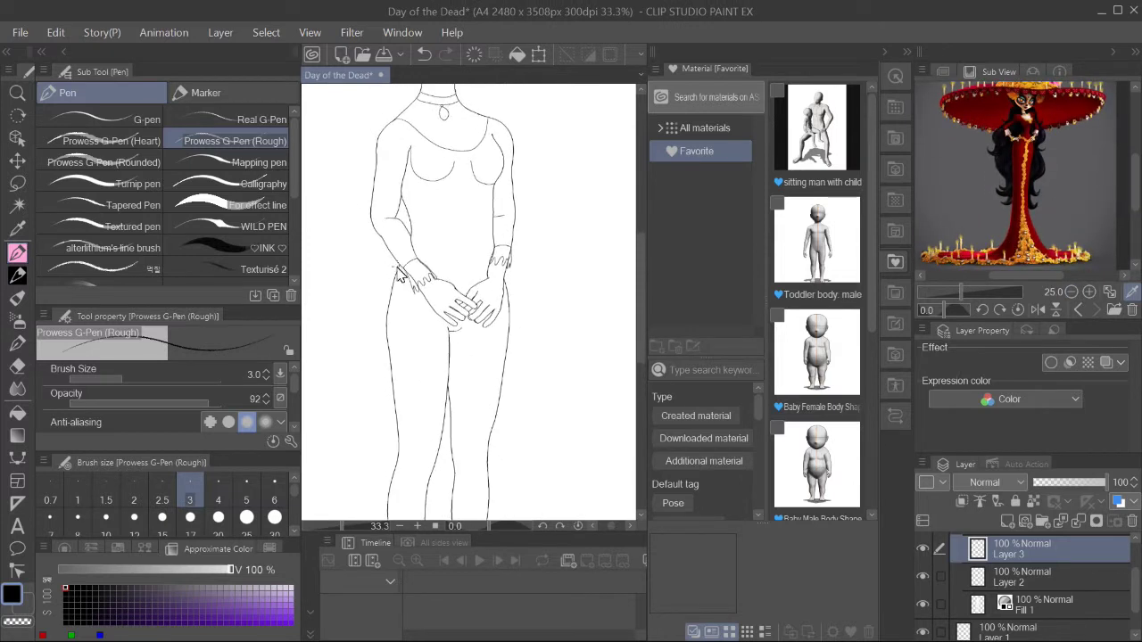
scroll(400, 276, "down", 5)
scroll(413, 292, "down", 1)
left_click_drag(406, 278, 326, 384)
left_click_drag(326, 383, 425, 371)
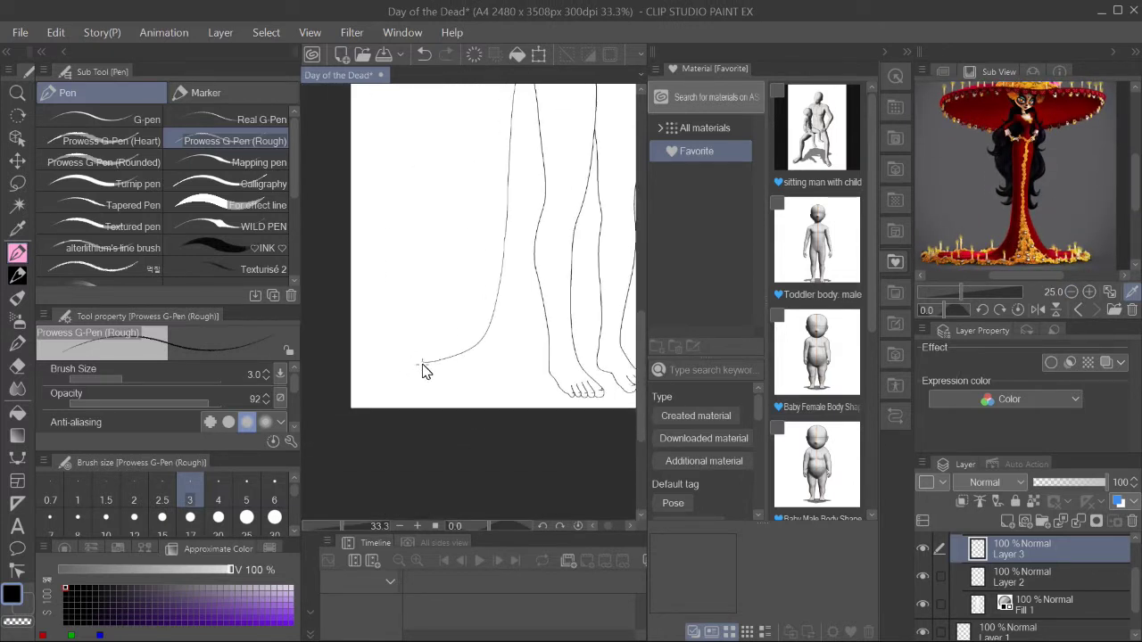
scroll(536, 411, "up", 5)
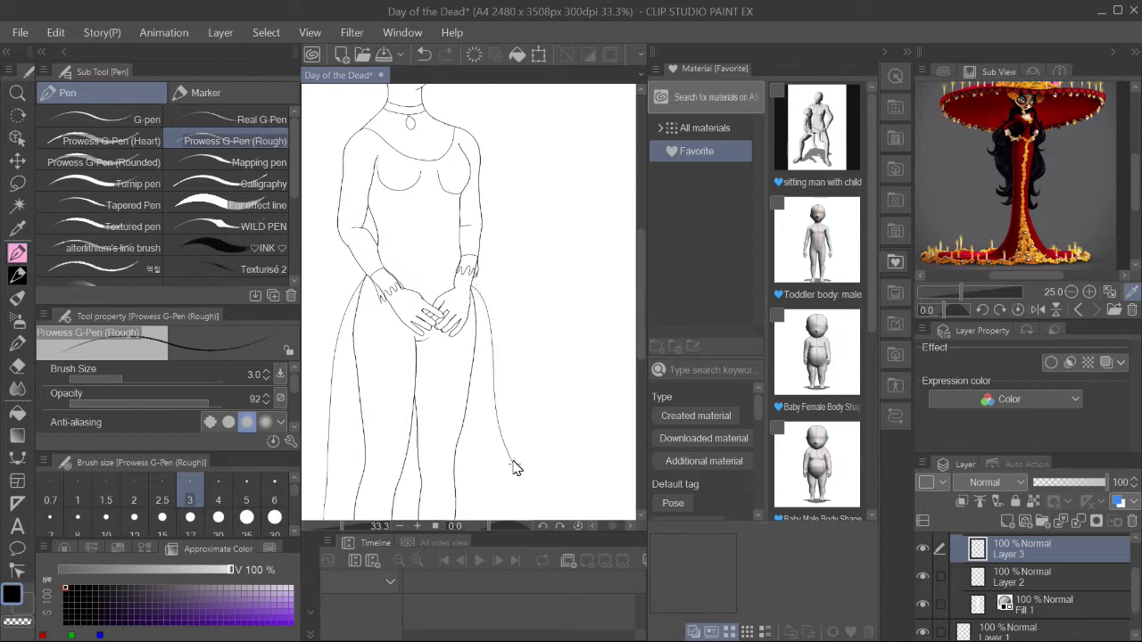
scroll(499, 375, "up", 2)
scroll(489, 268, "down", 1)
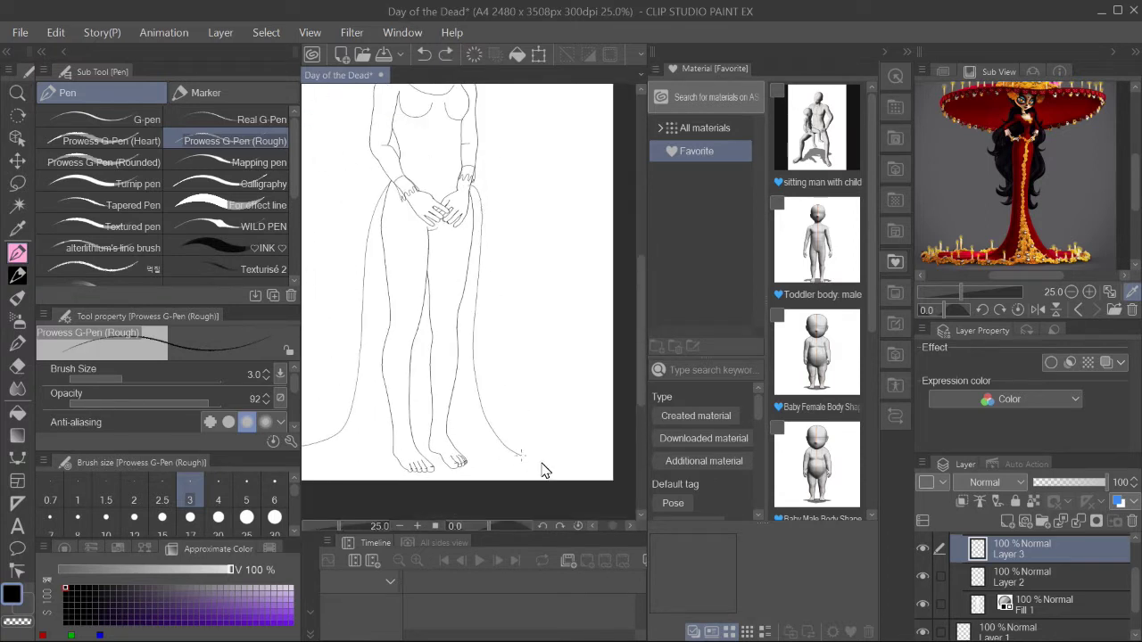
scroll(535, 455, "up", 1)
Erase the legs inside the skirt on the Fill 1 layer with the Hard eraser
scroll(473, 424, "up", 2)
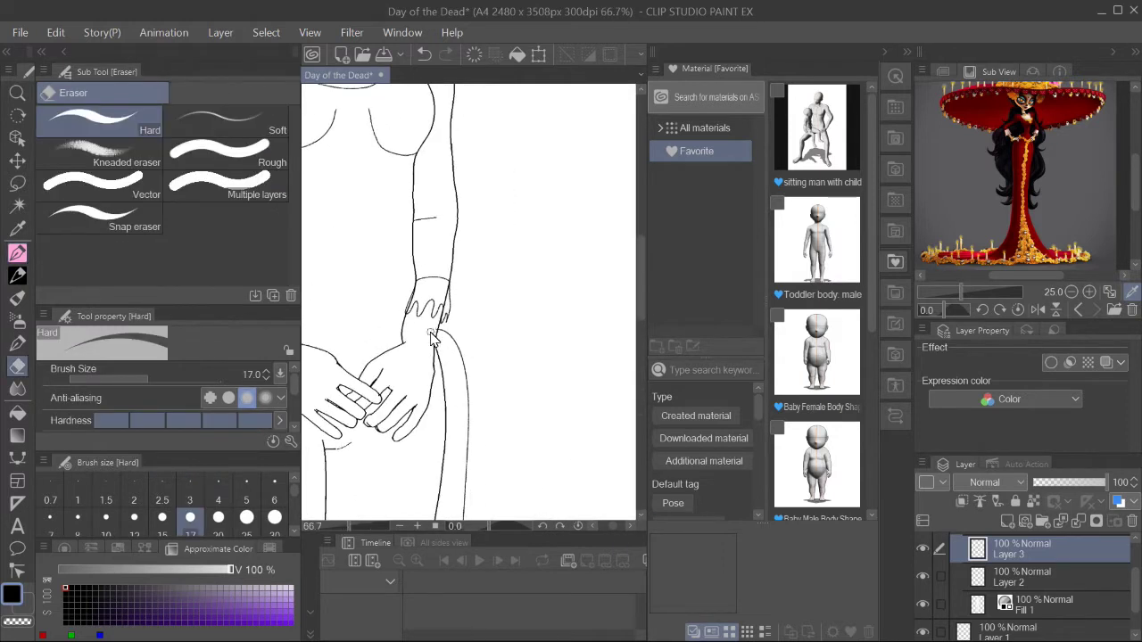
scroll(500, 375, "down", 3)
scroll(526, 285, "down", 5)
scroll(523, 268, "down", 2)
key("alt+bracketleft")
key("alt+bracketleft")
key("e")
scroll(463, 401, "down", 2)
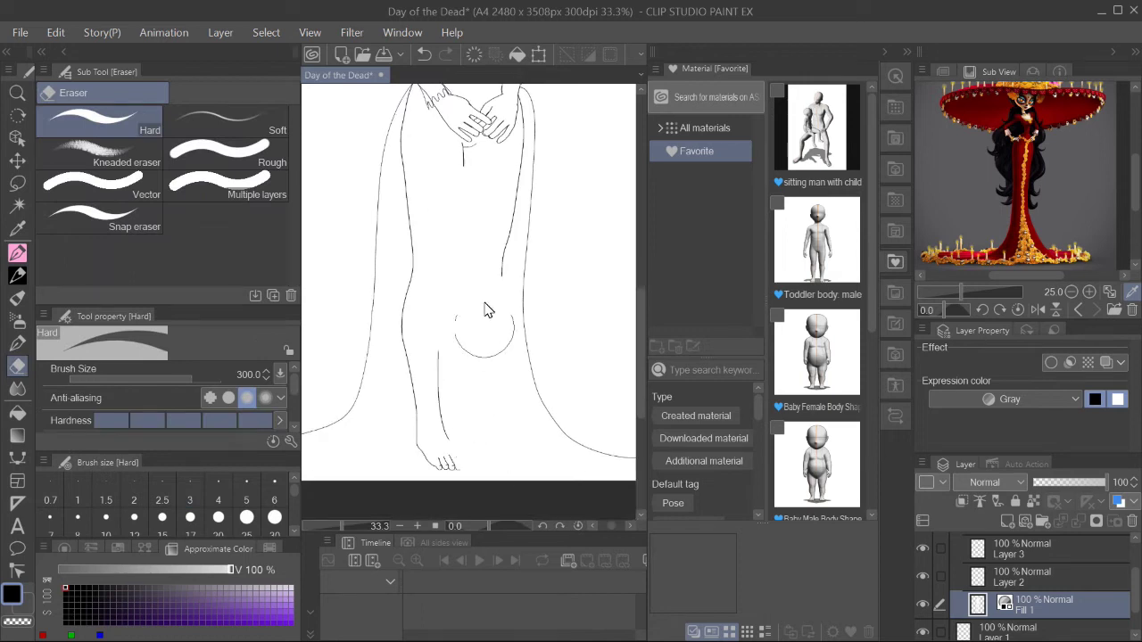
scroll(428, 326, "up", 4)
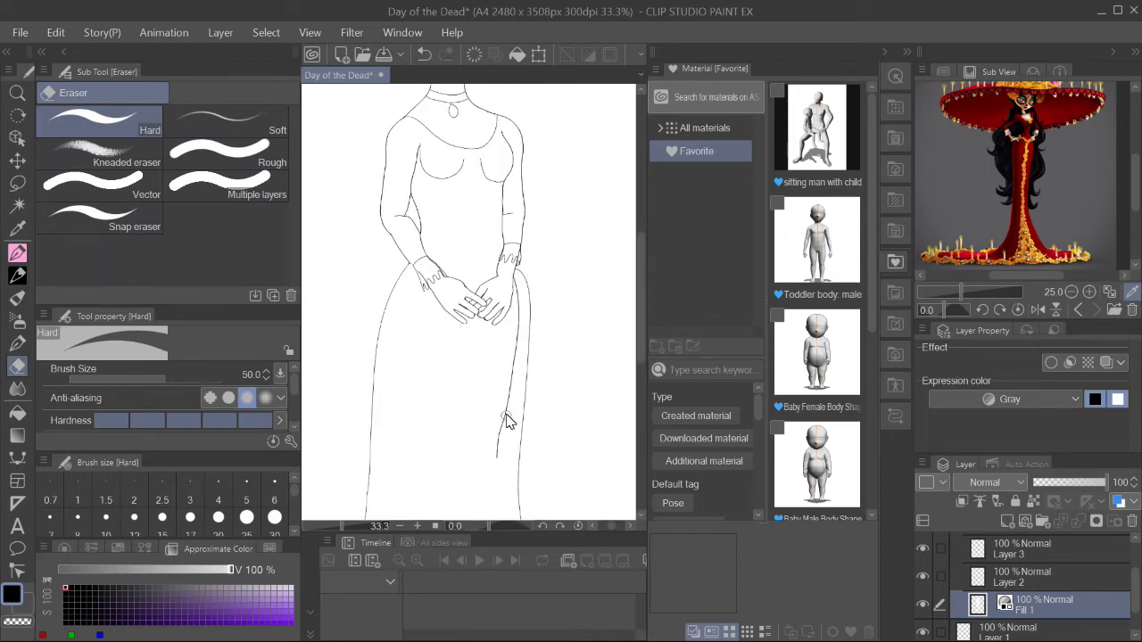
scroll(515, 382, "up", 2)
scroll(523, 276, "up", 2)
key("bracketleft")
key("bracketleft")
key("bracketleft")
key("bracketleft")
key("bracketleft")
key("bracketleft")
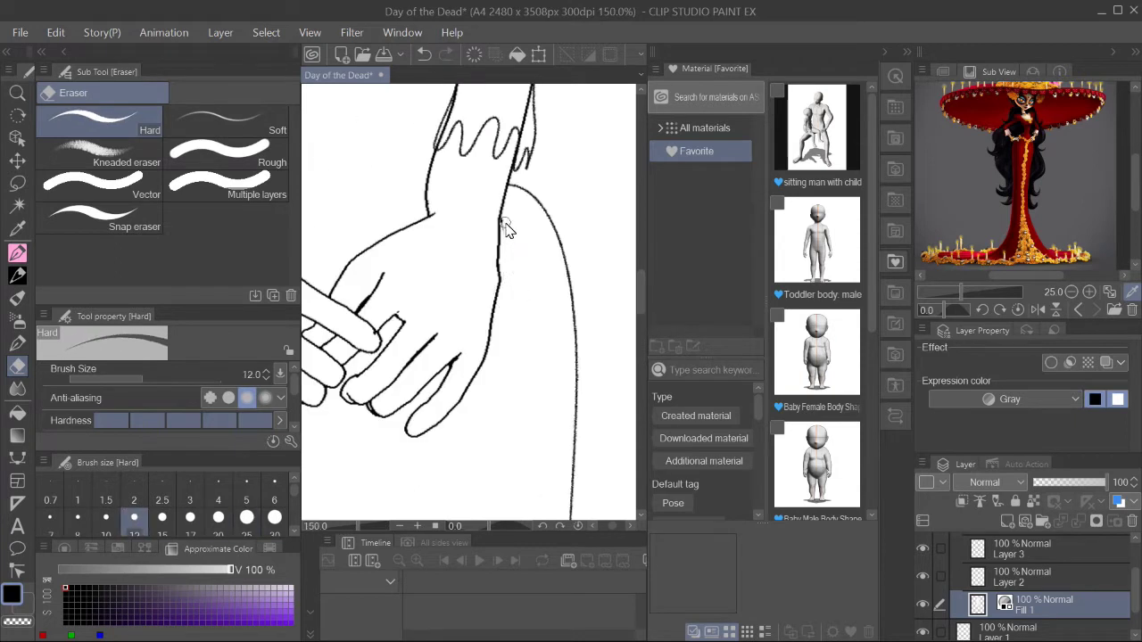
Clean up the remaining body lines under the skirt, then go back to the pen
scroll(506, 242, "down", 5)
scroll(464, 268, "up", 2)
left_click(1021, 549)
left_click_drag(1056, 240, 1080, 212)
scroll(1079, 212, "up", 2)
scroll(1062, 196, "up", 2)
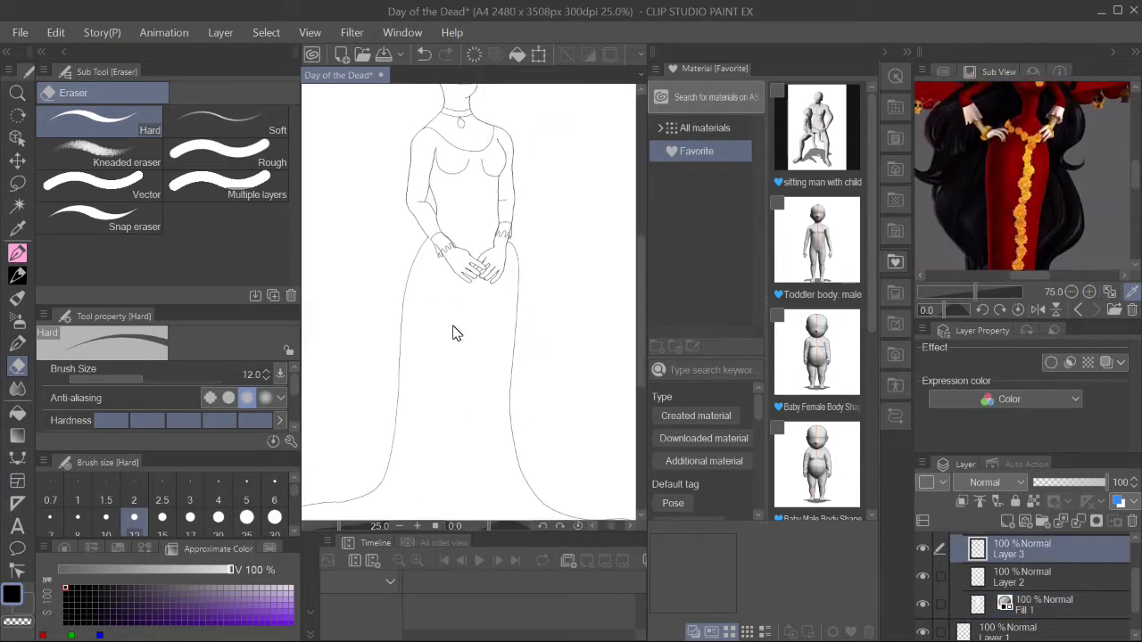
scroll(453, 326, "down", 2)
key("bracketright")
key("p")
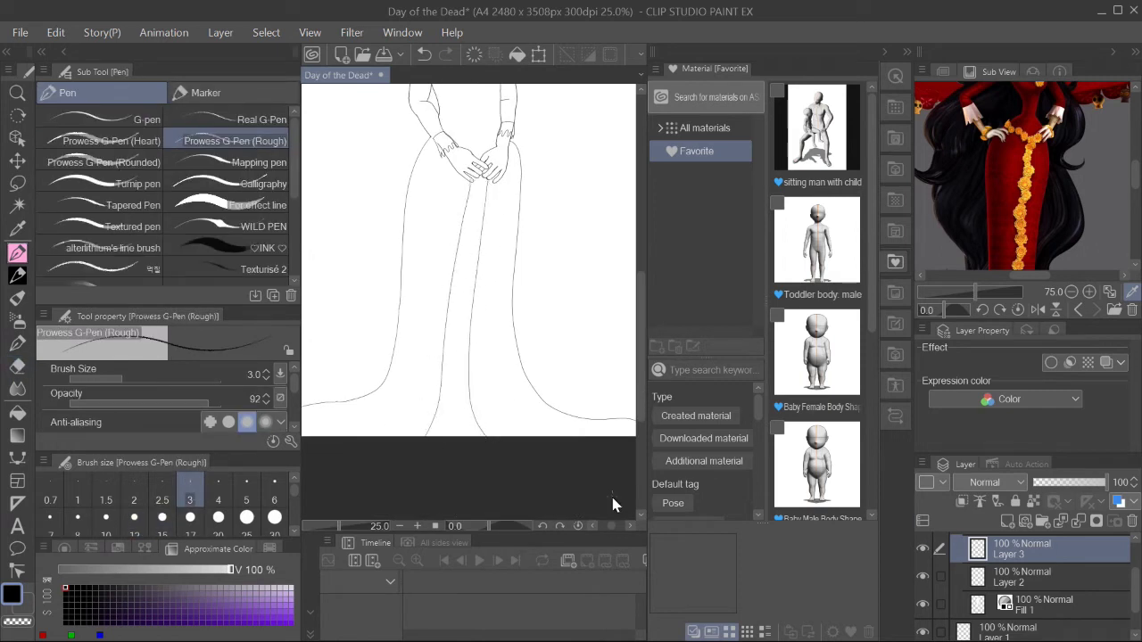
Show the whole reference image to check the clean dress shape
scroll(538, 407, "down", 2)
scroll(544, 375, "up", 4)
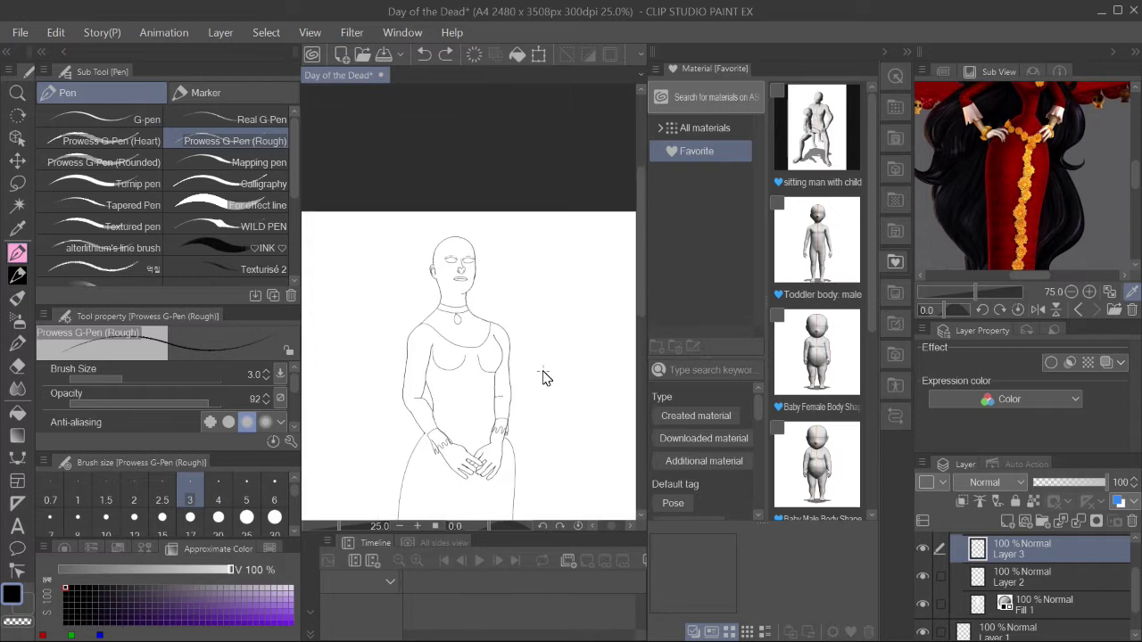
left_click(1075, 297)
left_click(1075, 297)
scroll(525, 309, "down", 1)
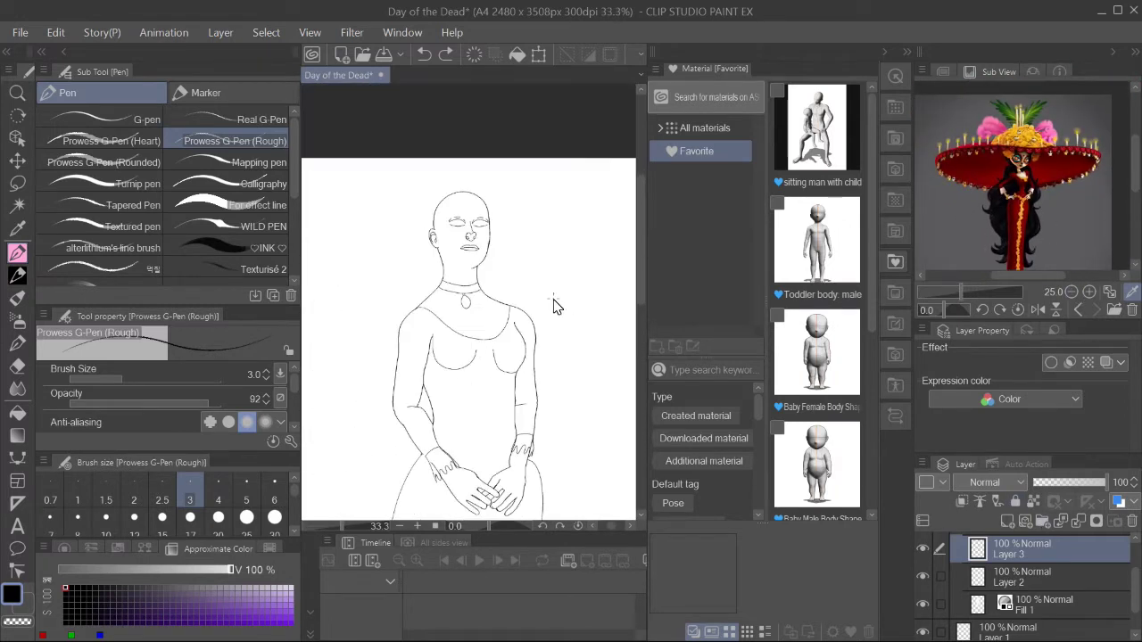
scroll(499, 248, "down", 1)
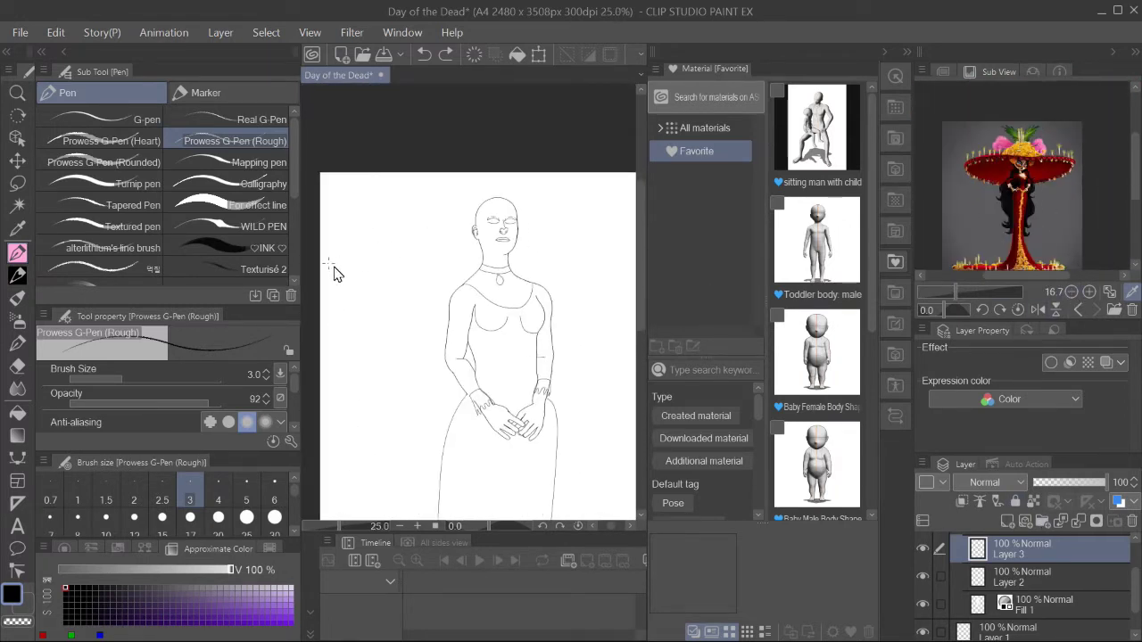
Redraw the upper edge of the wide hat brim slanting across the head
key("ctrl+z")
left_click_drag(625, 136, 317, 216)
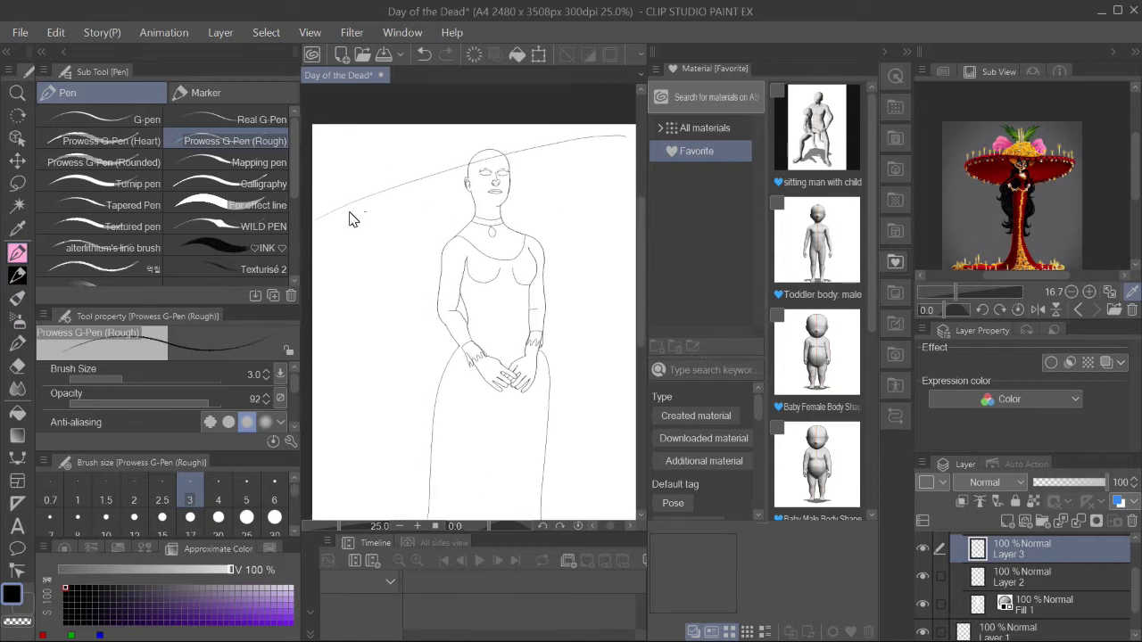
mouse_move(440, 246)
left_mouse_down()
mouse_move(411, 258)
mouse_move(571, 213)
left_mouse_up()
scroll(419, 267, "up", 2)
scroll(446, 295, "up", 2)
Refine the brim curves, alternating between the eraser and the G-Pen
key("e")
key("p")
scroll(569, 326, "down", 2)
scroll(504, 330, "up", 2)
key("e")
key("p")
scroll(567, 319, "down", 2)
scroll(599, 346, "up", 2)
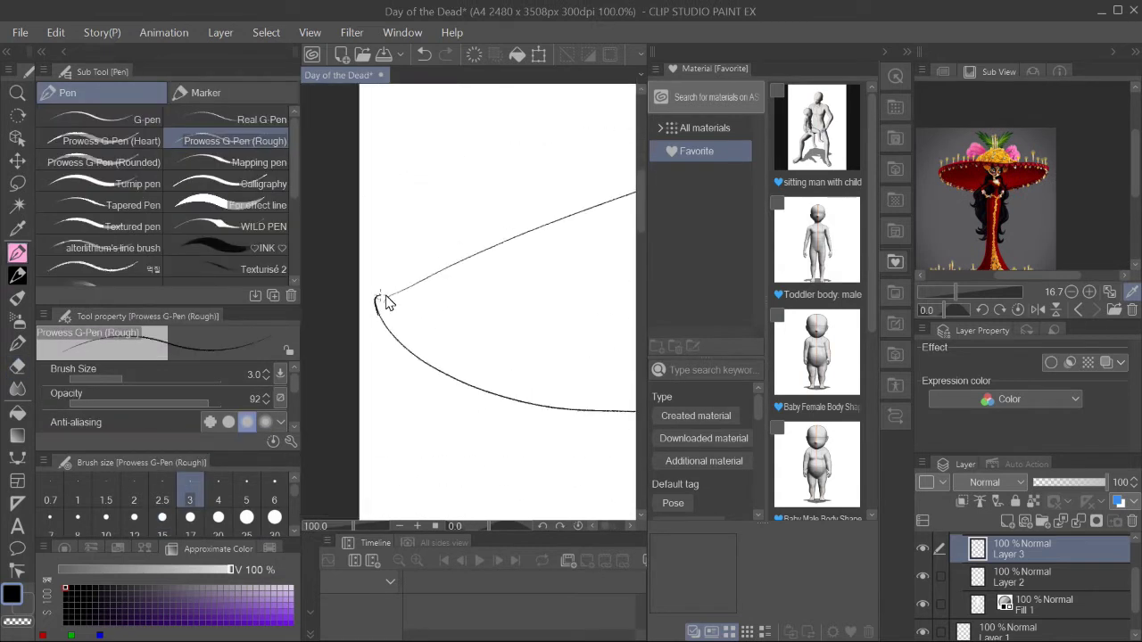
scroll(397, 348, "up", 2)
key("e")
key("p")
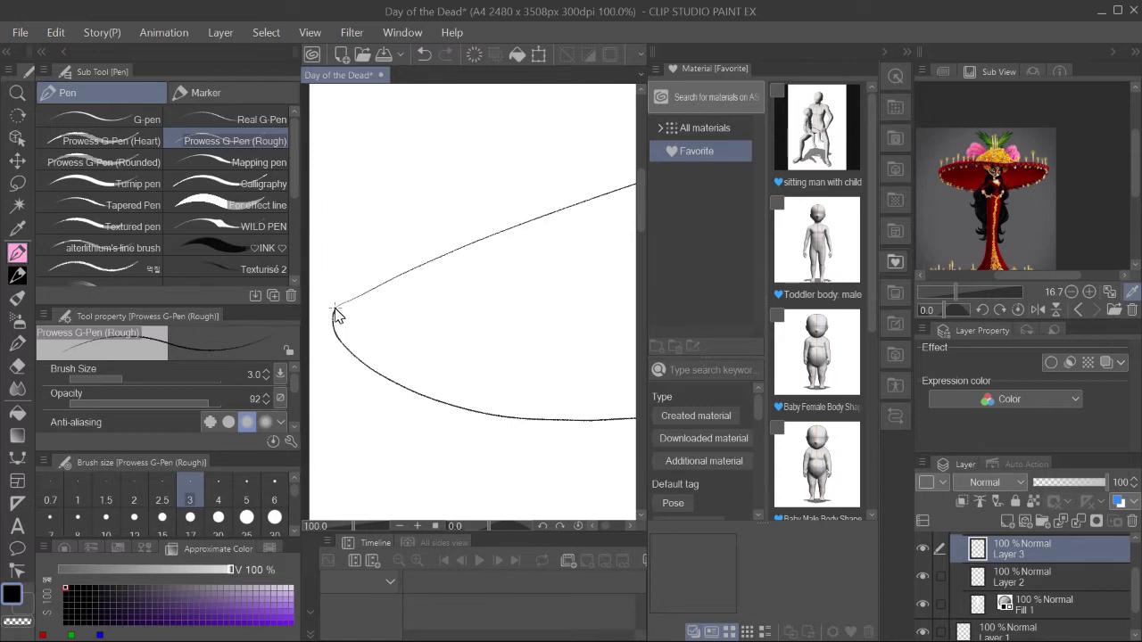
scroll(482, 339, "down", 3)
Erase the top of the head above the brim on the Fill 1 layer
key("alt+bracketleft")
key("alt+bracketleft")
scroll(446, 321, "up", 3)
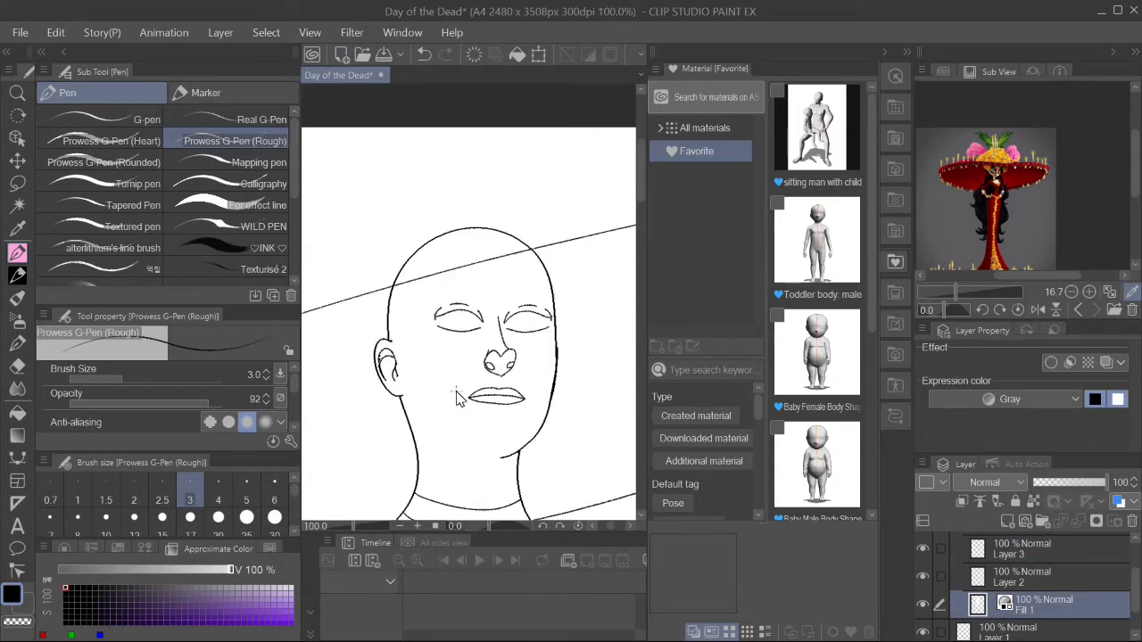
key("e")
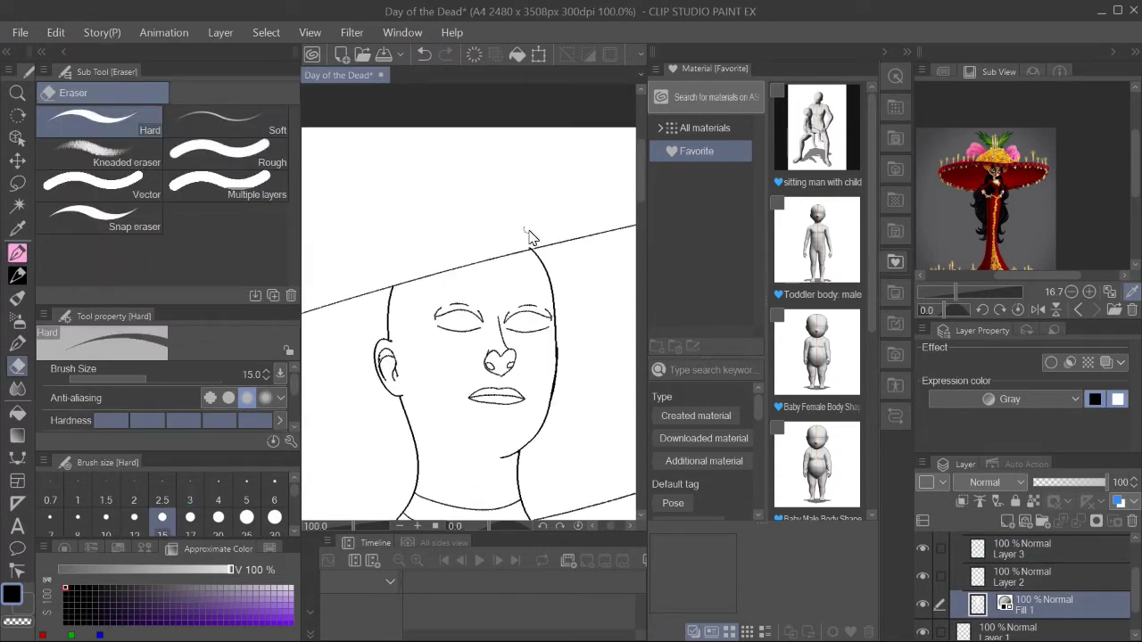
key("p")
scroll(535, 223, "down", 3)
scroll(1084, 281, "up", 3)
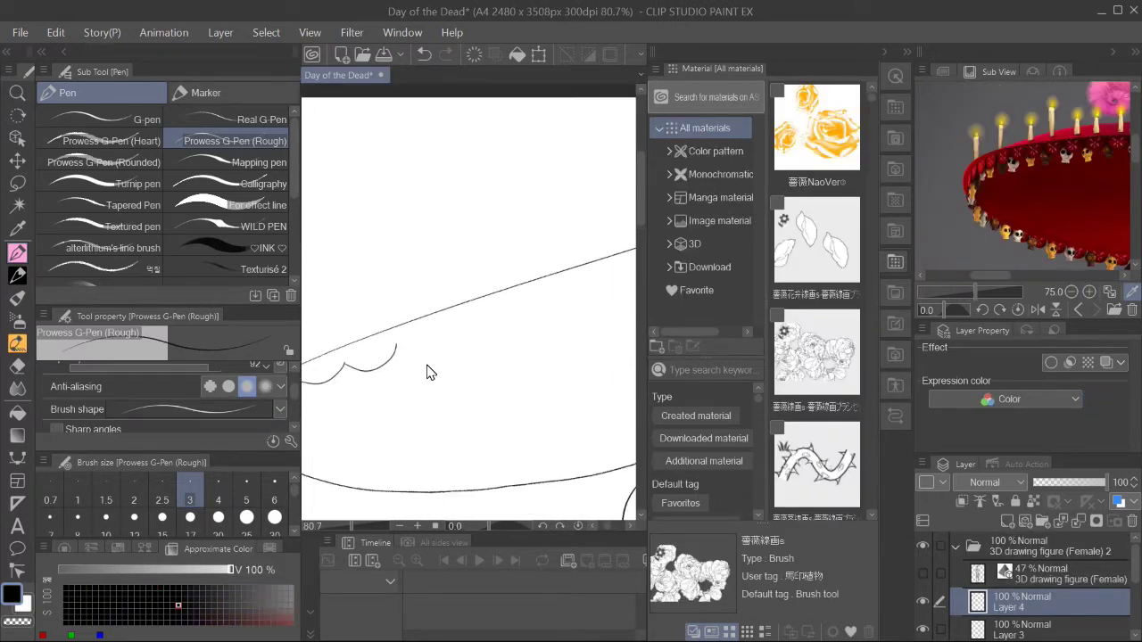
Start scalloped trim along the brim and set a black, thinner size-7 pen
left_click_drag(1008, 152, 999, 202)
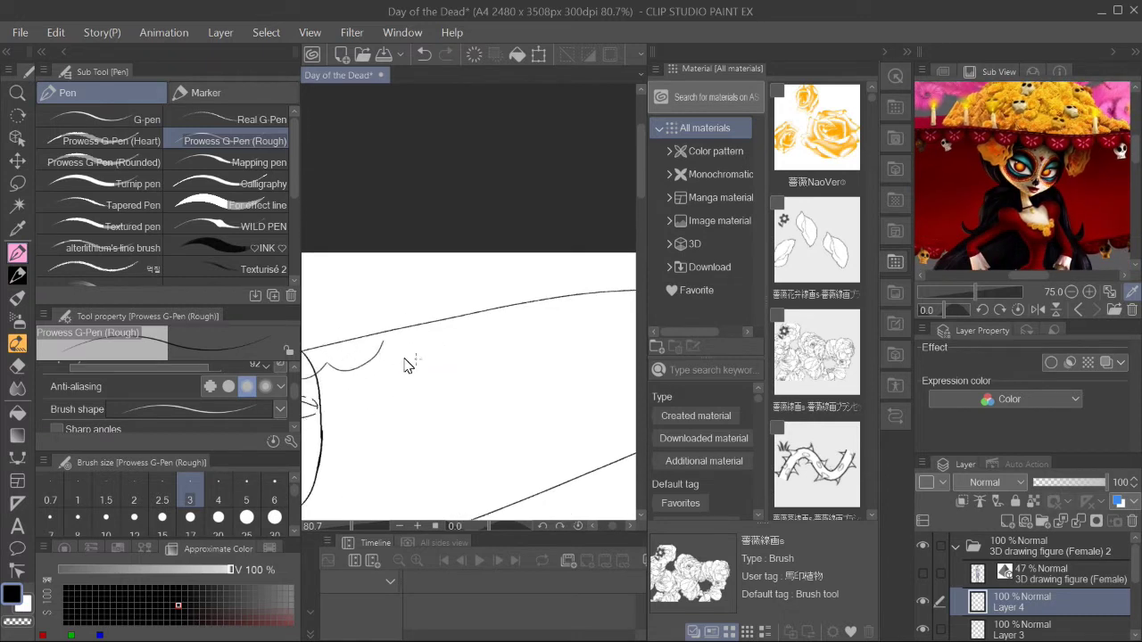
mouse_move(378, 355)
left_mouse_down()
mouse_move(442, 345)
mouse_move(514, 360)
left_mouse_up()
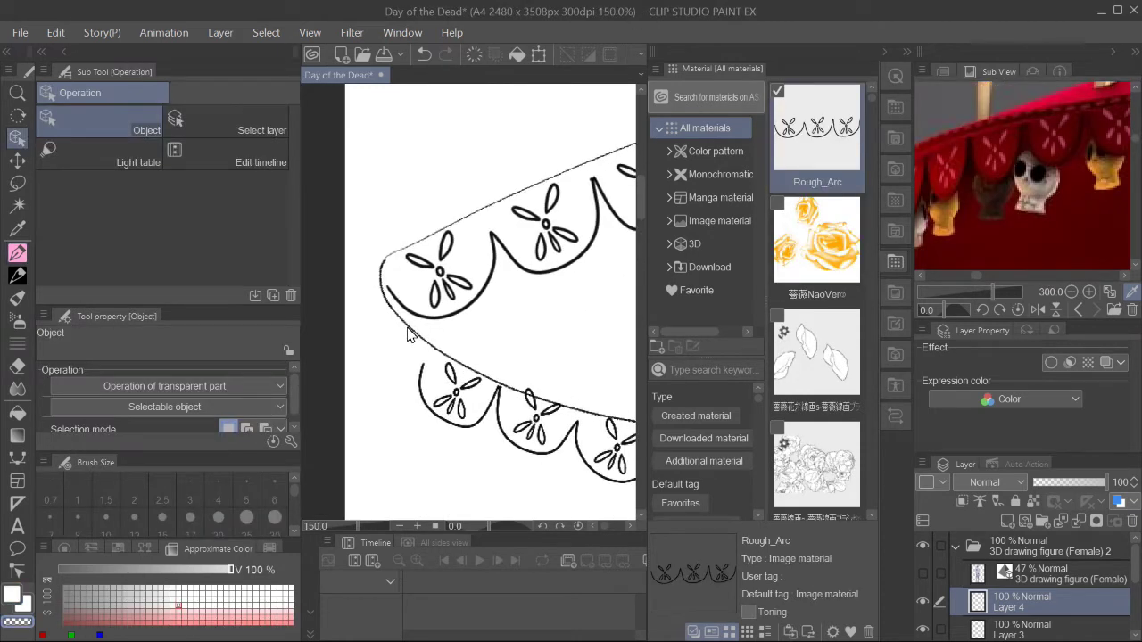
left_click(12, 596)
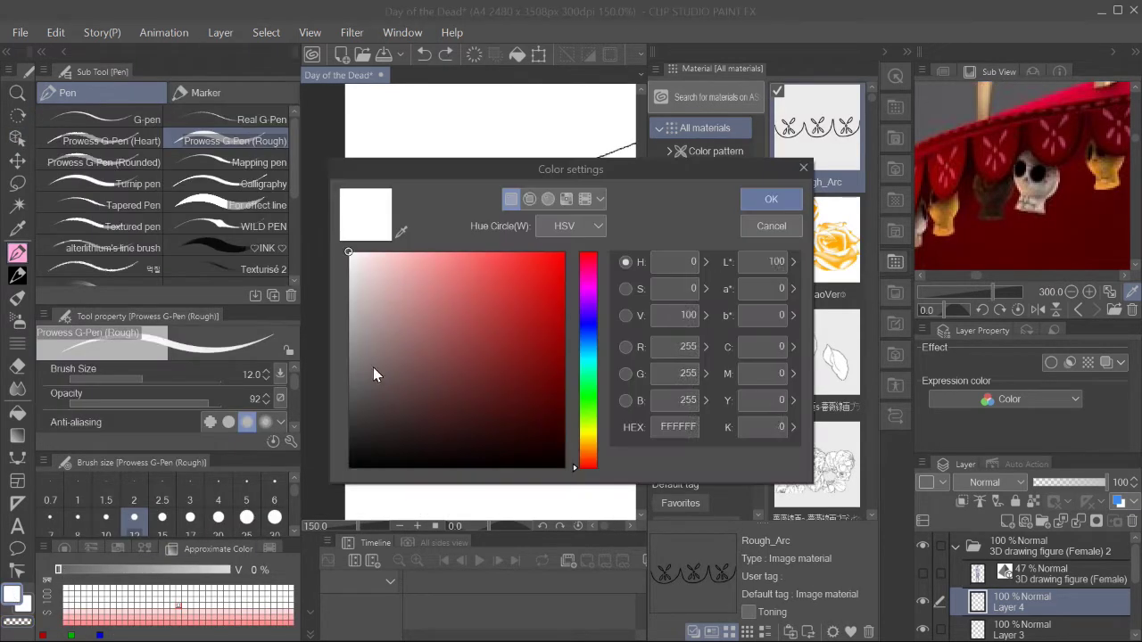
left_click(353, 467)
key("Return")
key("bracketleft")
key("bracketleft")
key("bracketleft")
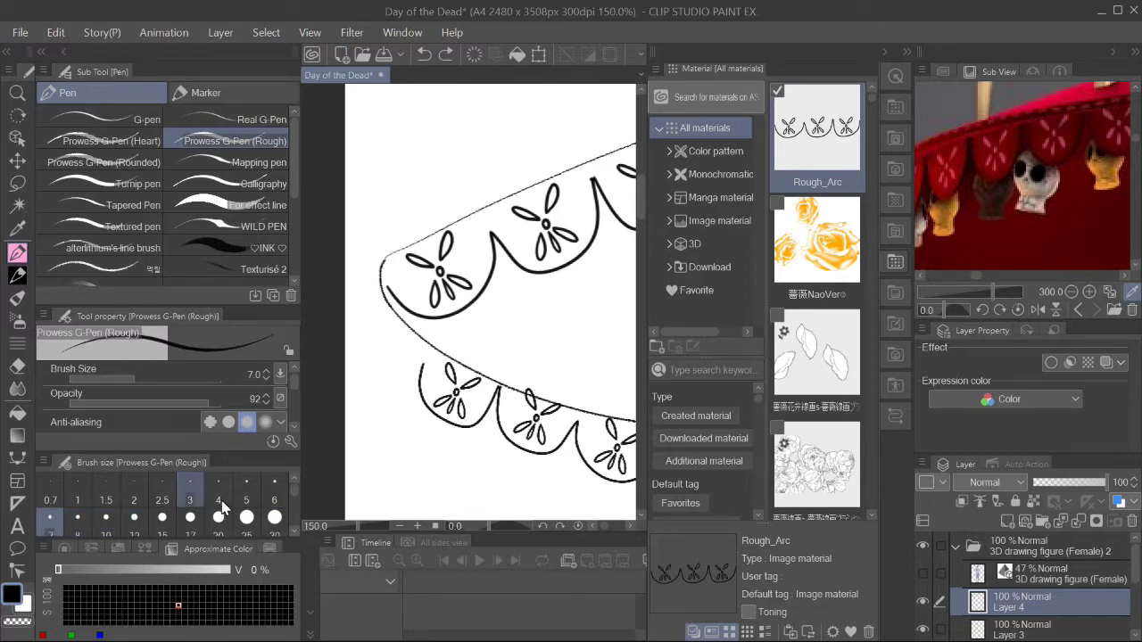
key("bracketleft")
key("bracketleft")
key("bracketleft")
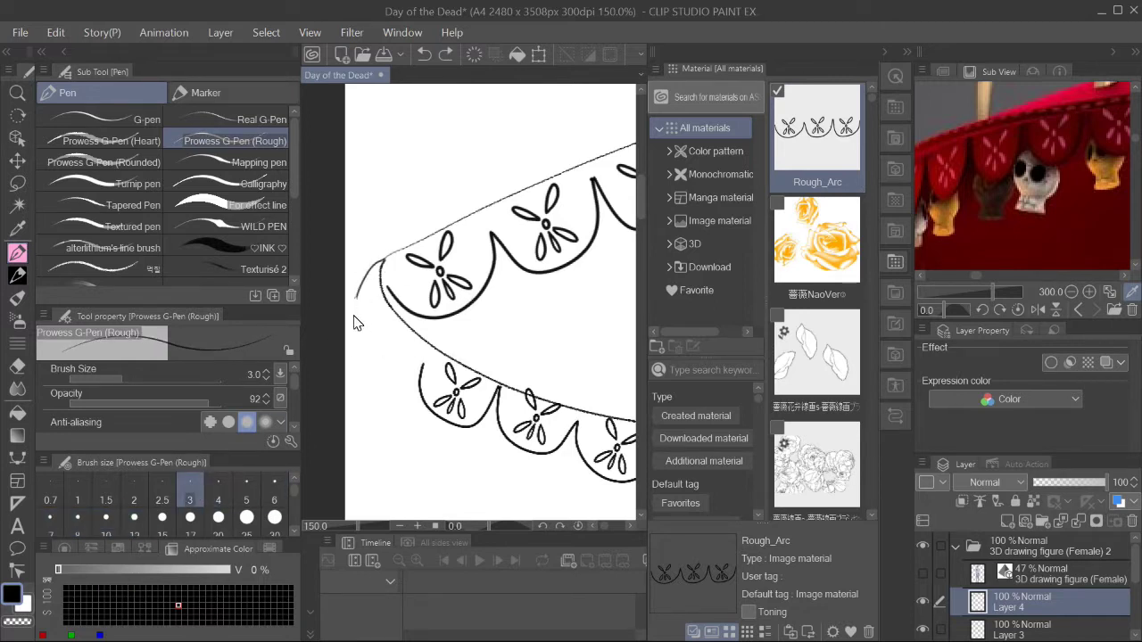
Redraw the scalloped lobes at the brim's left end, zoomed in
key("ctrl+z")
key("ctrl+plus")
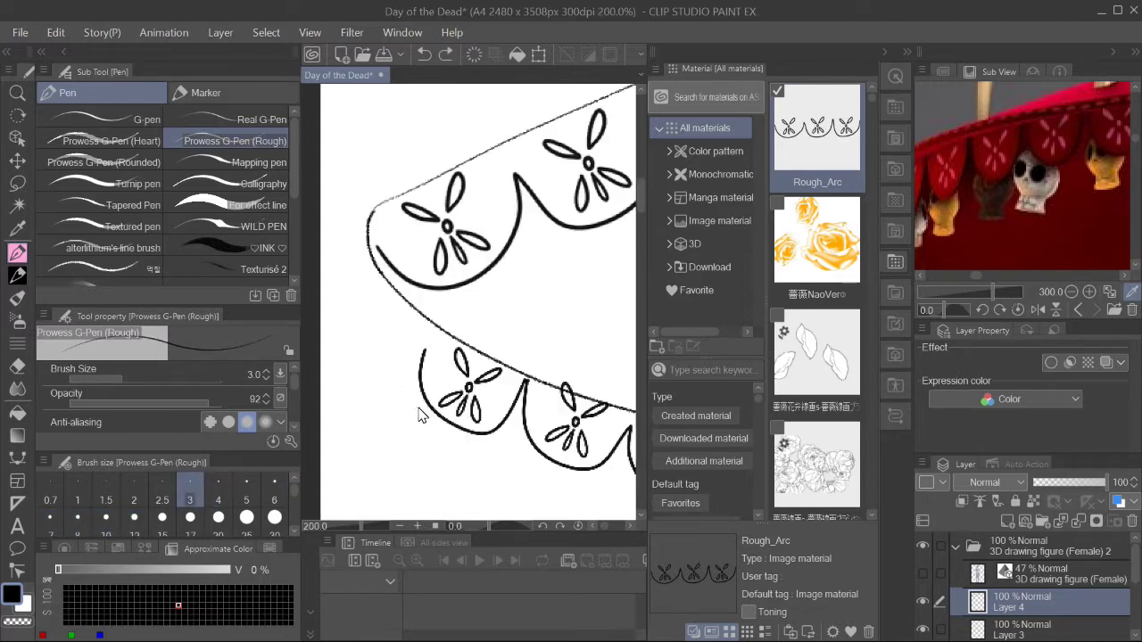
left_click_drag(348, 307, 396, 243)
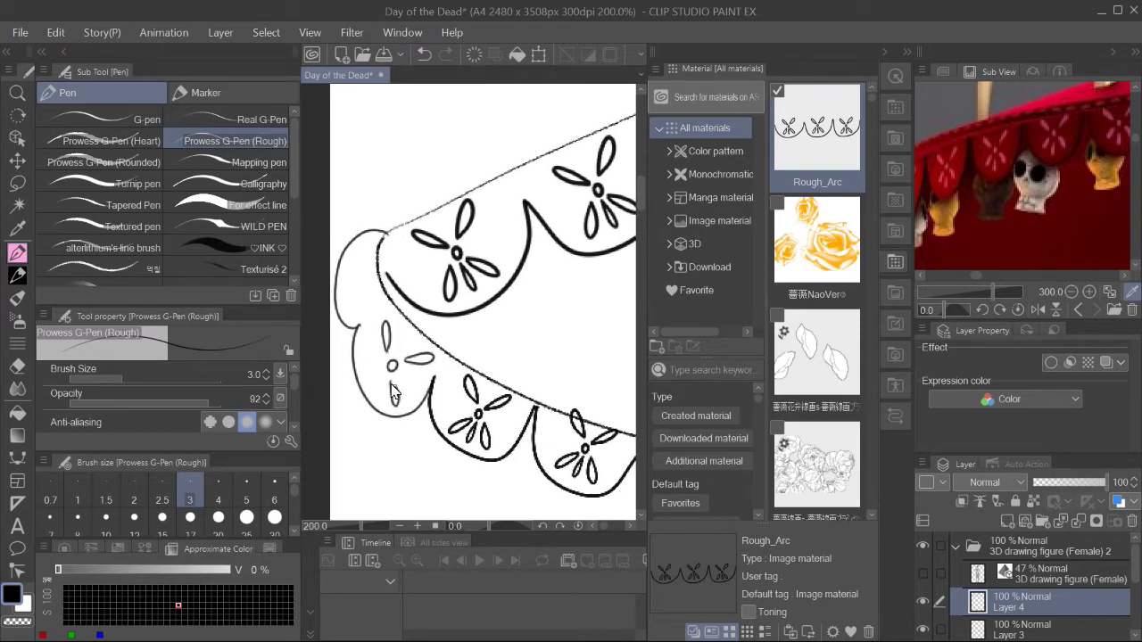
scroll(461, 433, "up", 1)
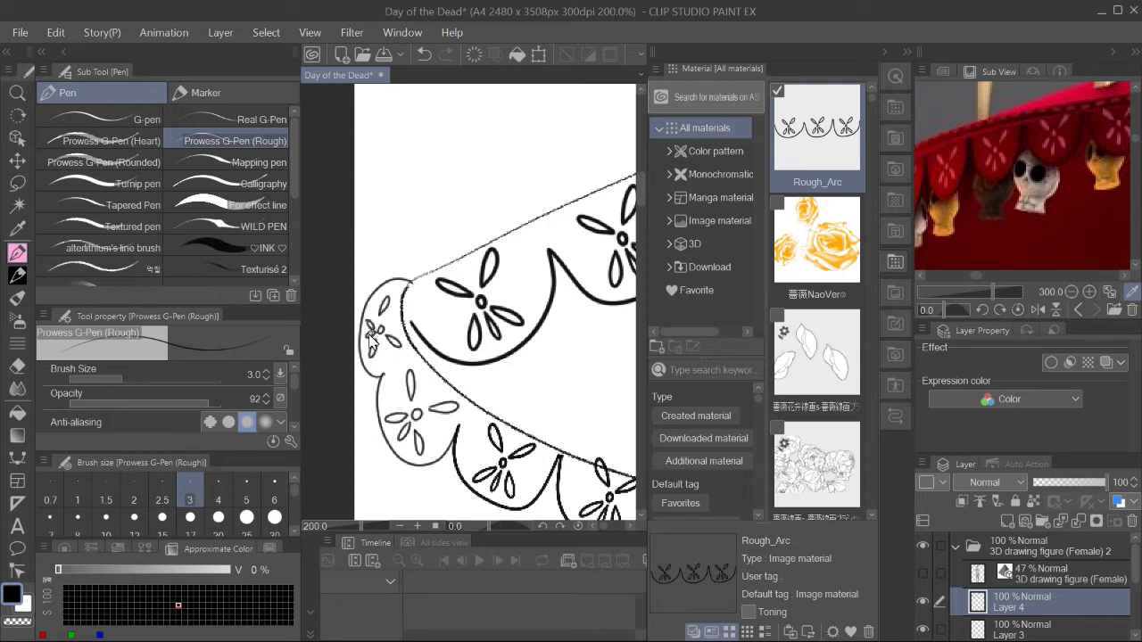
scroll(370, 337, "down", 1)
scroll(371, 337, "down", 1)
scroll(535, 446, "down", 2)
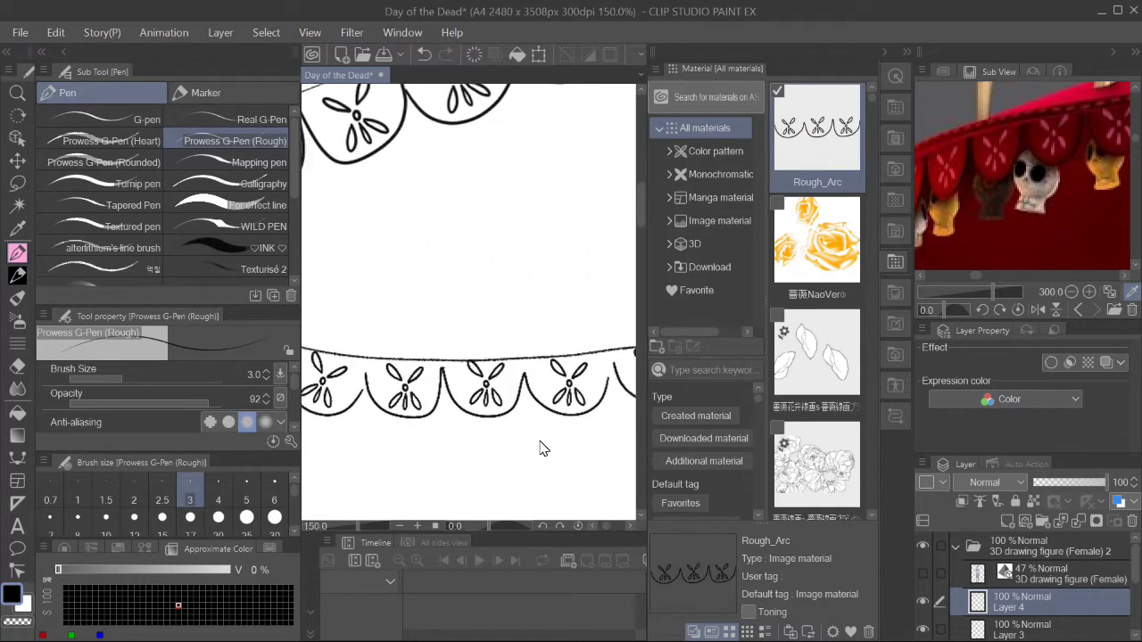
scroll(482, 388, "right", 2)
scroll(561, 419, "down", 1)
Touch up the brim end and rotate the canvas to a shallower tilt
key("e")
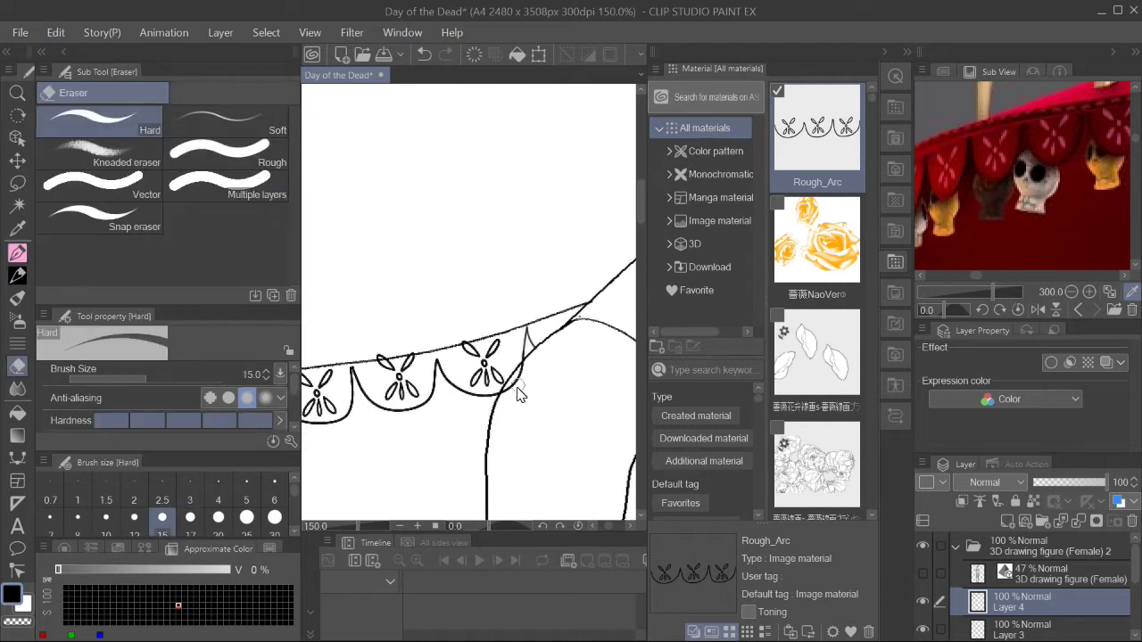
scroll(504, 375, "left", 2)
key("p")
scroll(515, 356, "down", 2)
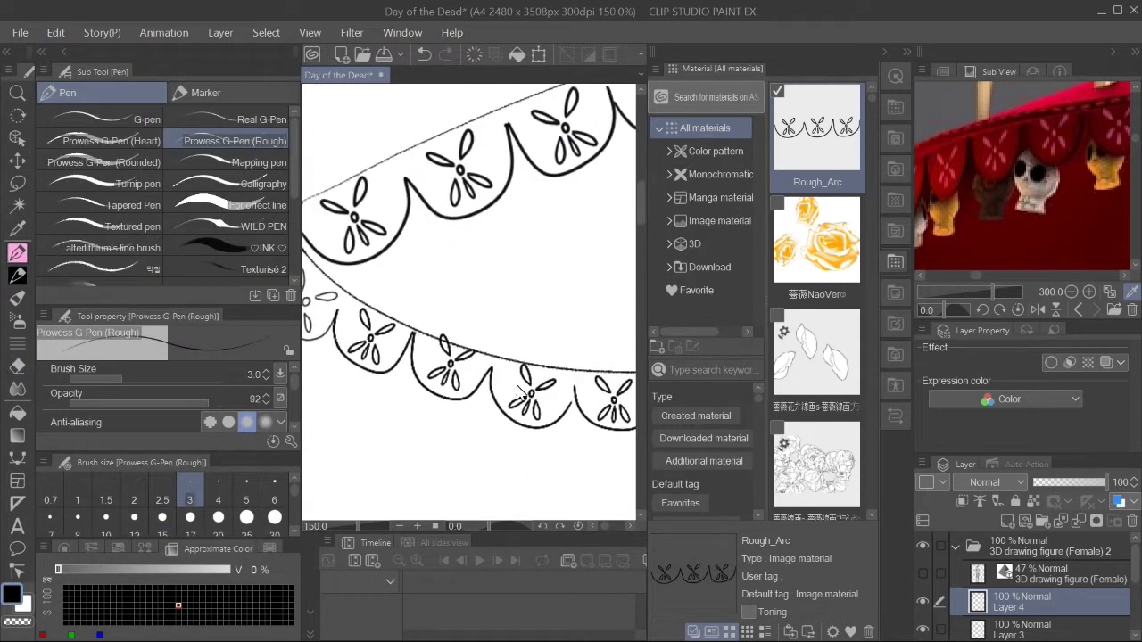
scroll(524, 364, "up", 2)
mouse_move(525, 364)
left_mouse_down()
mouse_move(440, 392)
mouse_move(563, 366)
left_mouse_up()
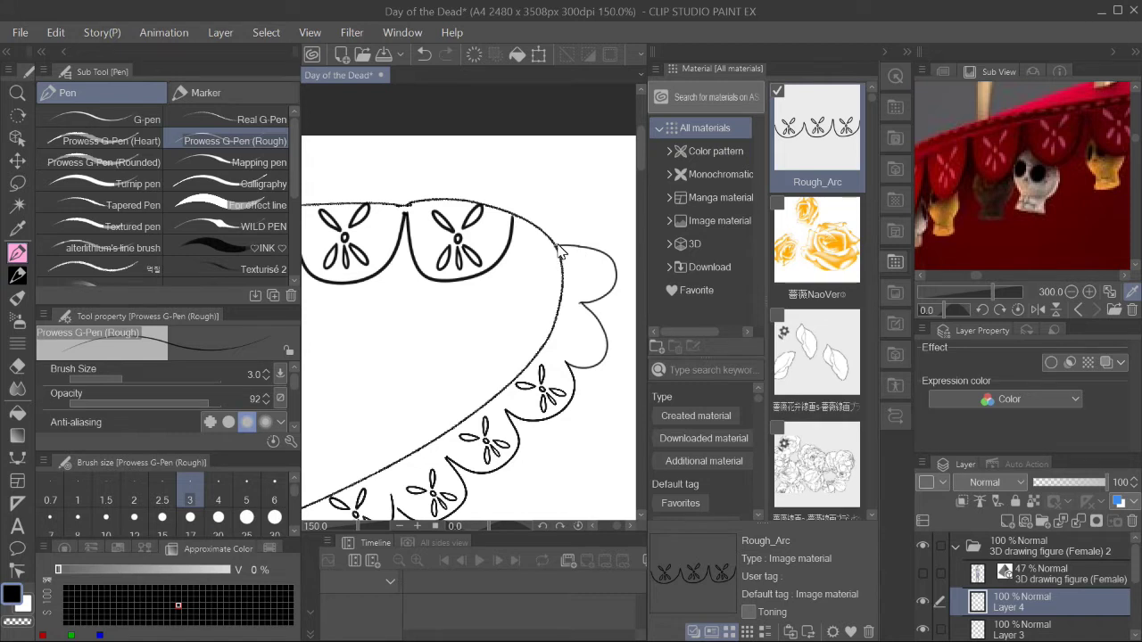
left_click_drag(513, 224, 455, 219)
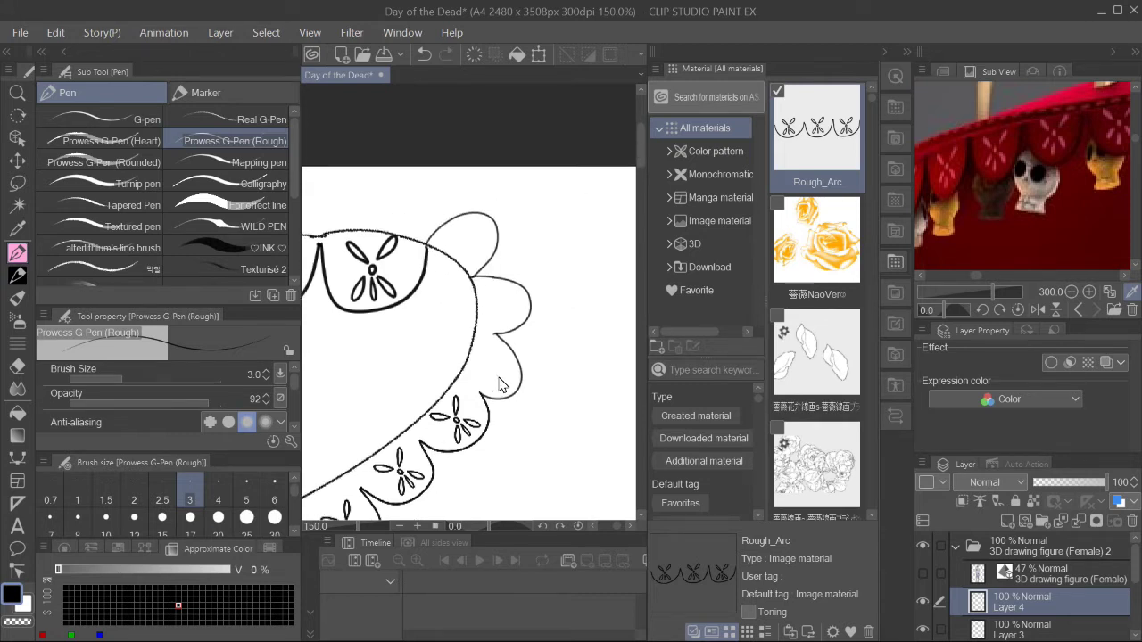
Lasso-copy a brim flower motif and paste transformed copies into the empty end lobes
key("m")
left_click_drag(500, 401, 540, 290)
key("ctrl+c")
key("ctrl+v")
key("ctrl+t")
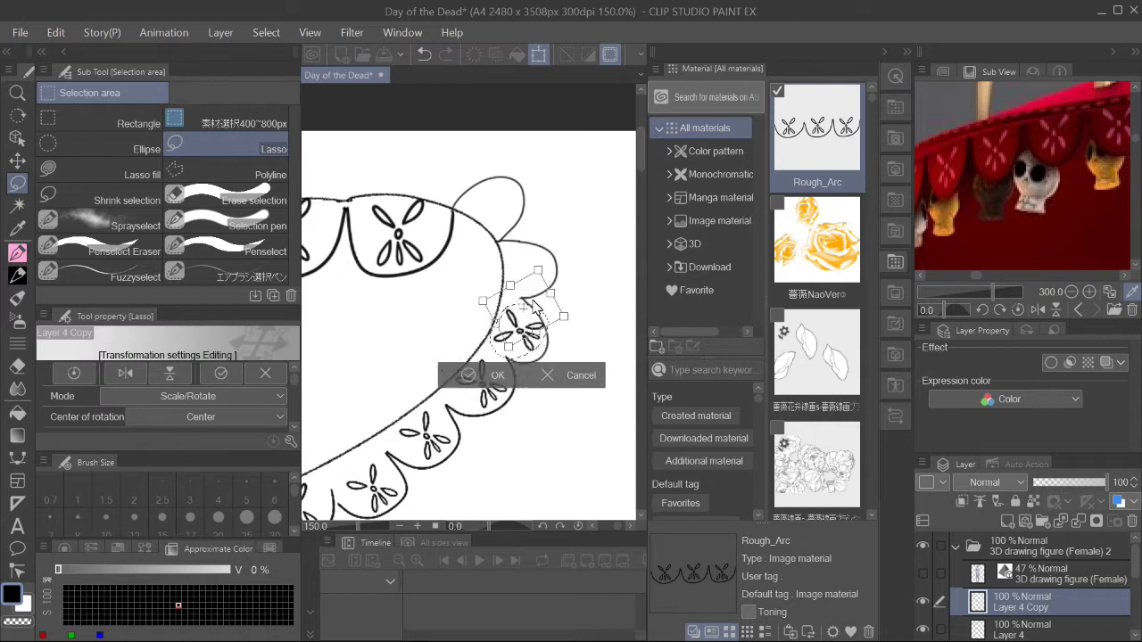
key("Return")
key("ctrl+c")
key("ctrl+v")
key("ctrl+t")
mouse_move(526, 325)
left_mouse_down()
mouse_move(535, 268)
mouse_move(495, 201)
left_mouse_up()
key("Return")
key("ctrl+t")
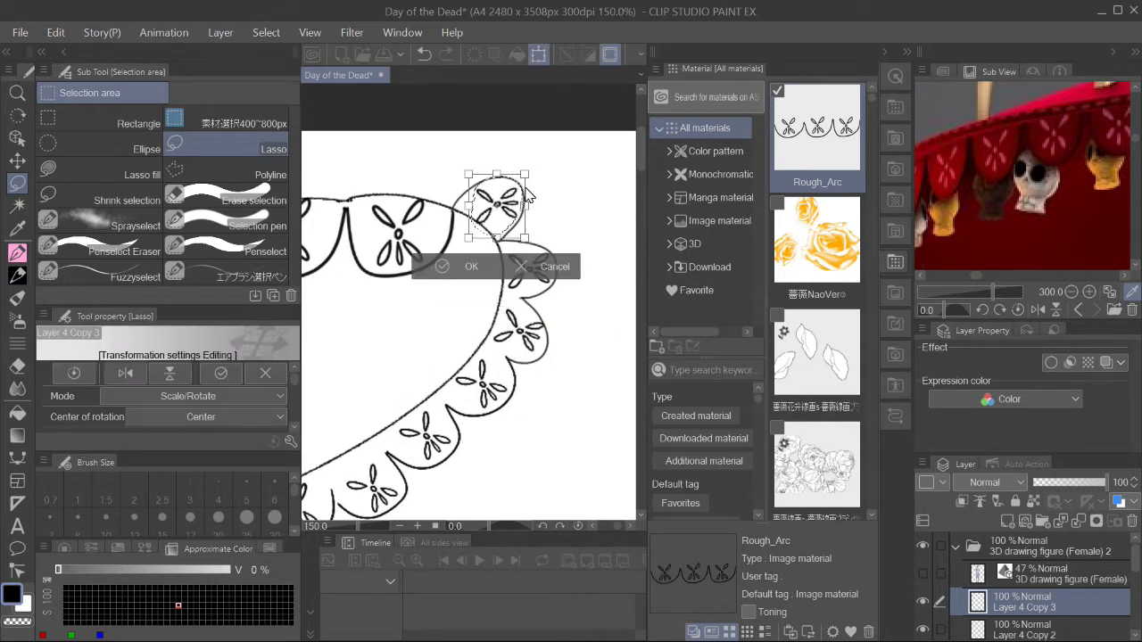
key("Return")
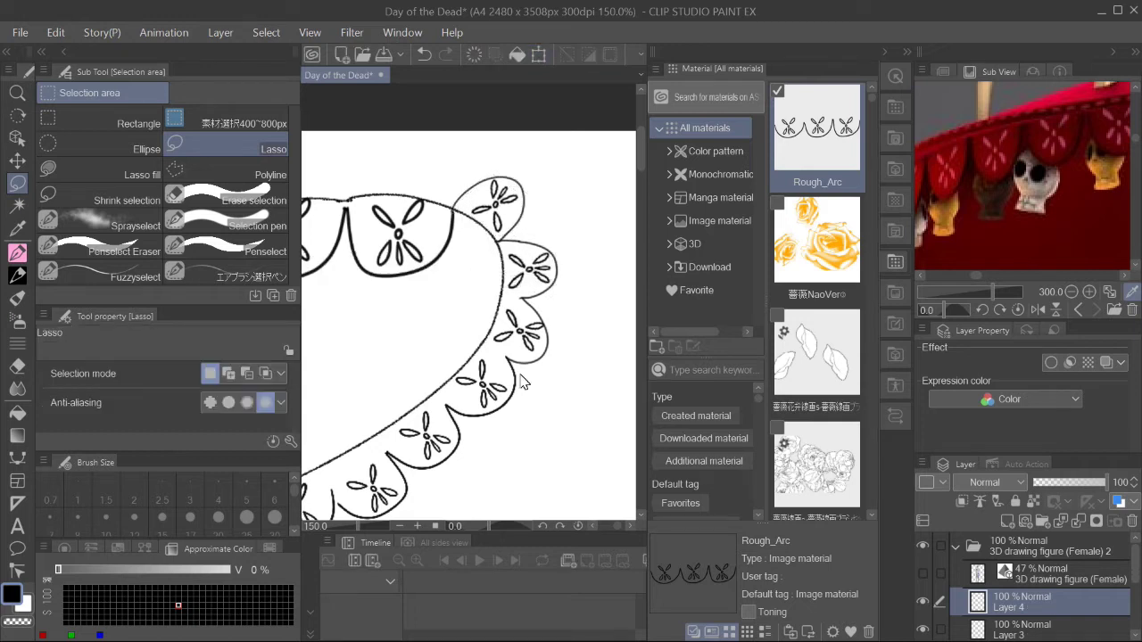
Make final trim touch-ups, view the whole figure, and add Layer 5 for skulls
scroll(473, 390, "down", 3)
scroll(468, 419, "up", 2)
key("p")
scroll(473, 437, "up", 5)
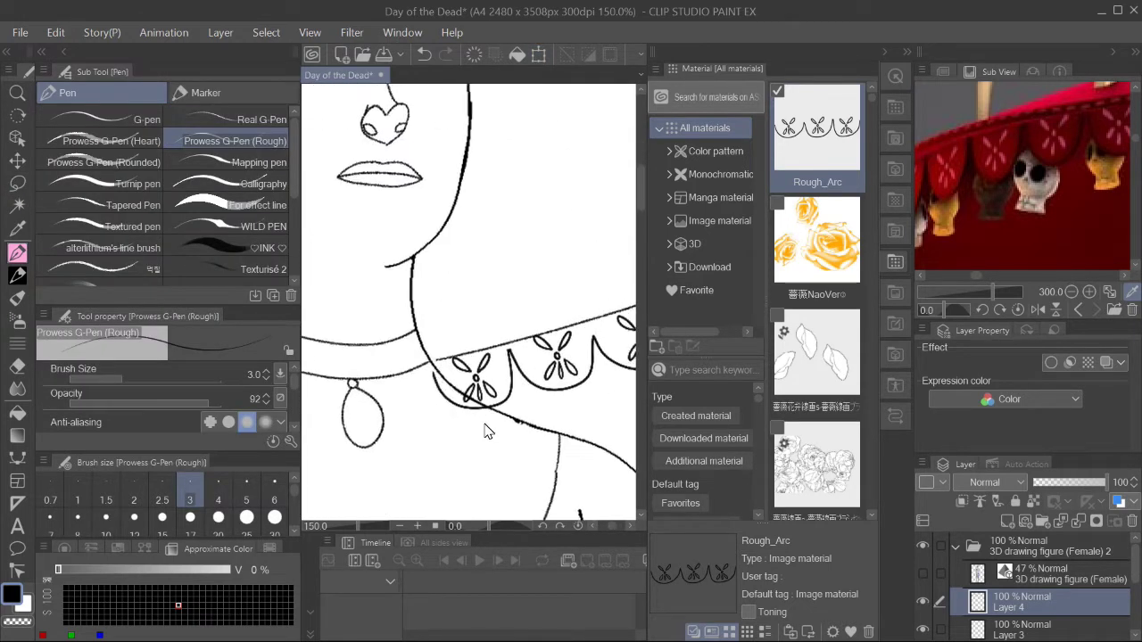
key("e")
key("p")
key("alt+bracketleft")
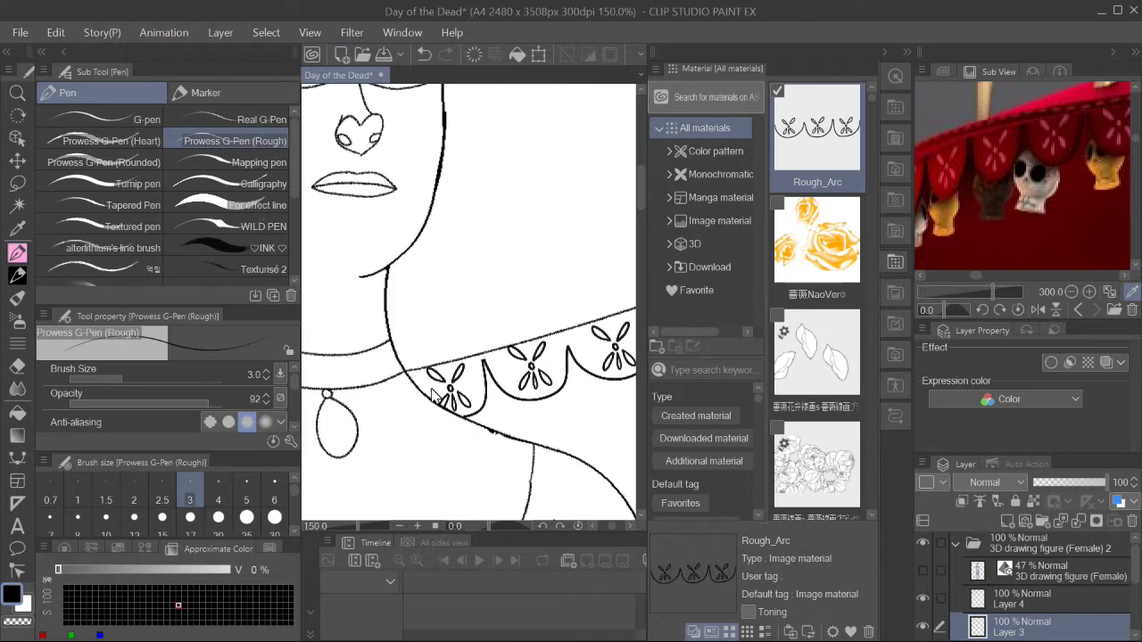
scroll(551, 367, "down", 5)
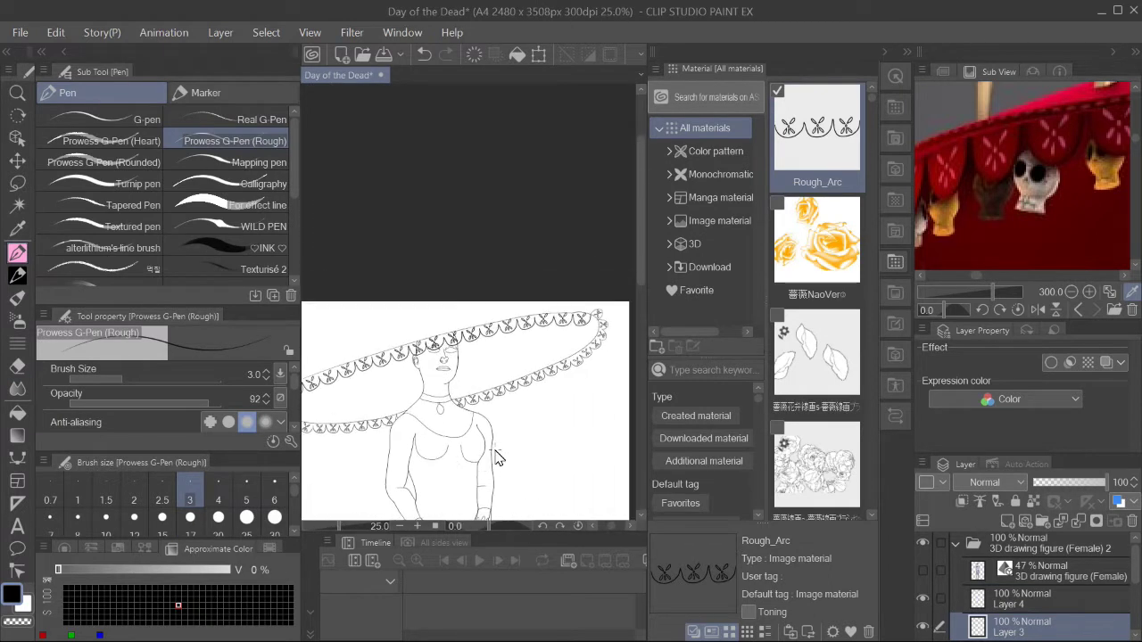
key("ctrl+shift+n")
scroll(546, 395, "up", 5)
scroll(482, 268, "down", 2)
Draw a small skull with eye sockets, nose and teeth hanging below a brim scallop
mouse_move(1056, 150)
left_mouse_down()
mouse_move(979, 232)
mouse_move(1056, 189)
left_mouse_up()
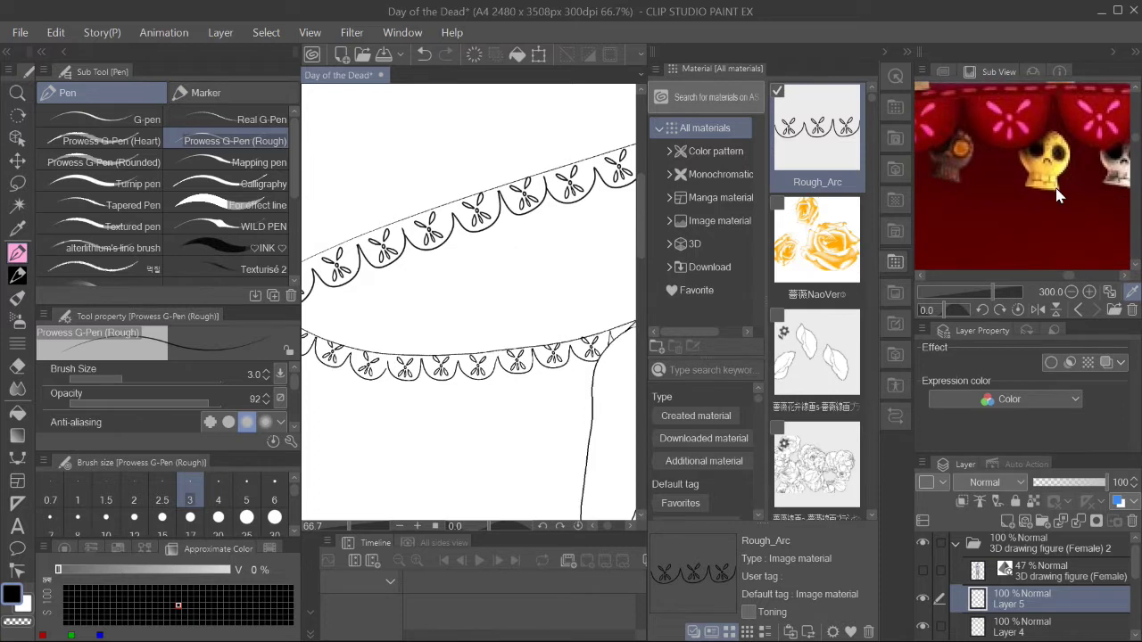
scroll(505, 153, "up", 1)
scroll(422, 225, "up", 2)
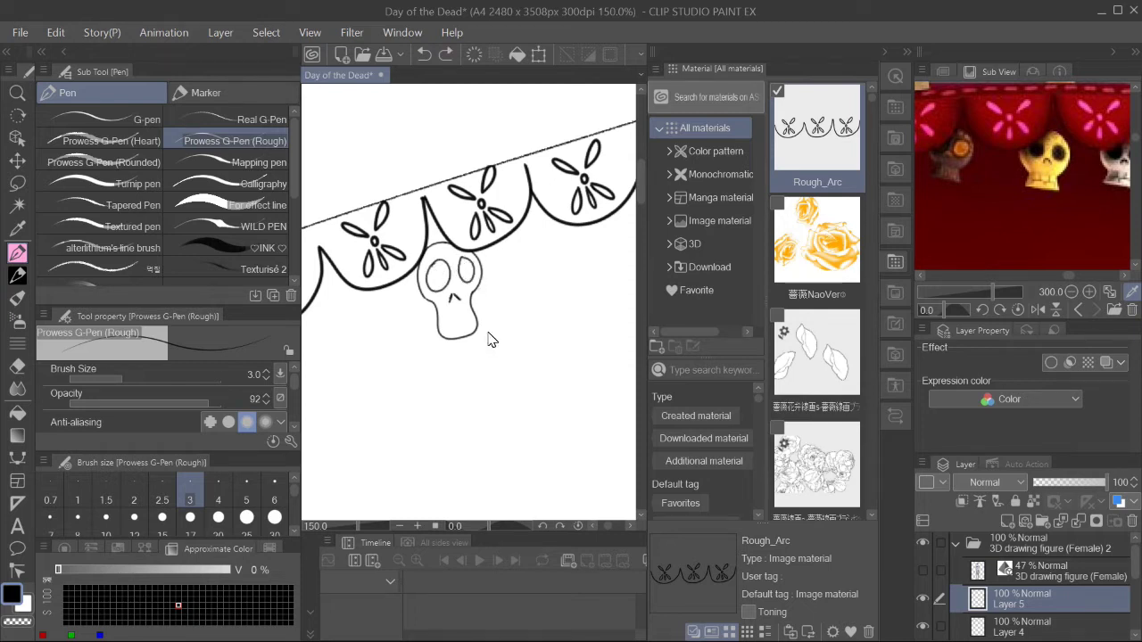
left_click_drag(423, 326, 456, 335)
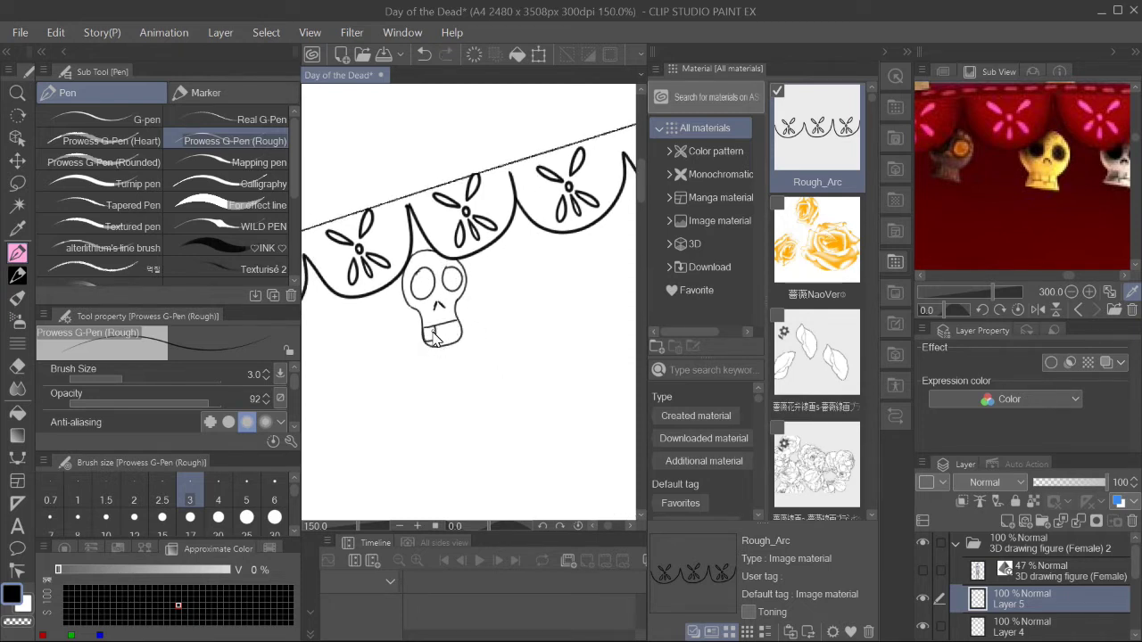
Copy the selected small skull and place the first copy to the right under the brim
key("m")
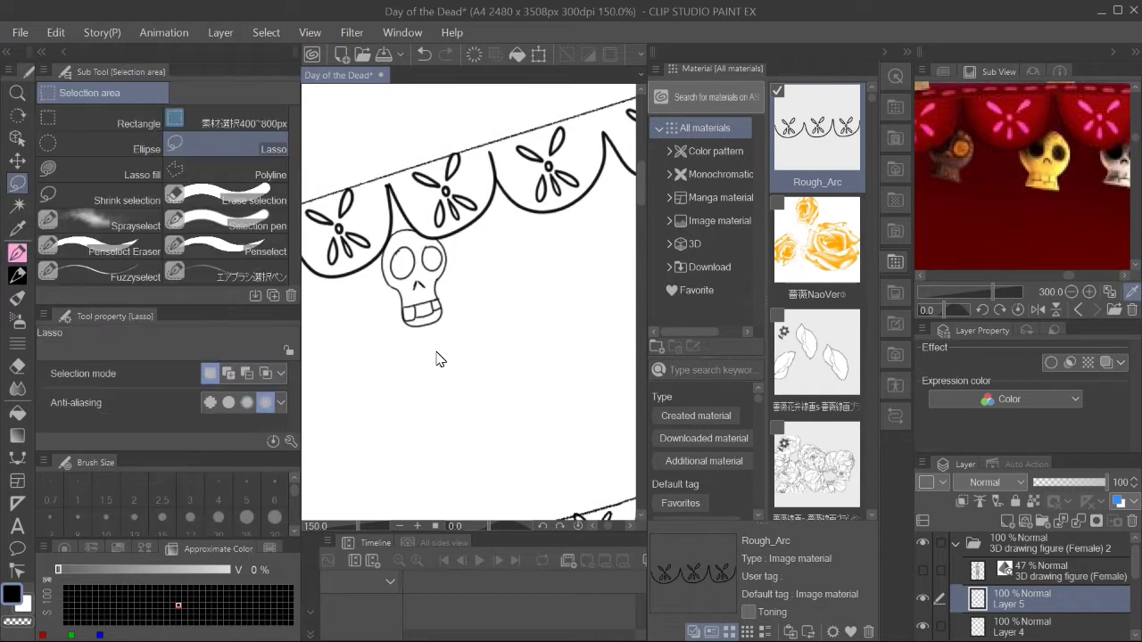
key("ctrl+c")
key("ctrl+v")
key("ctrl+t")
left_click_drag(419, 286, 624, 267)
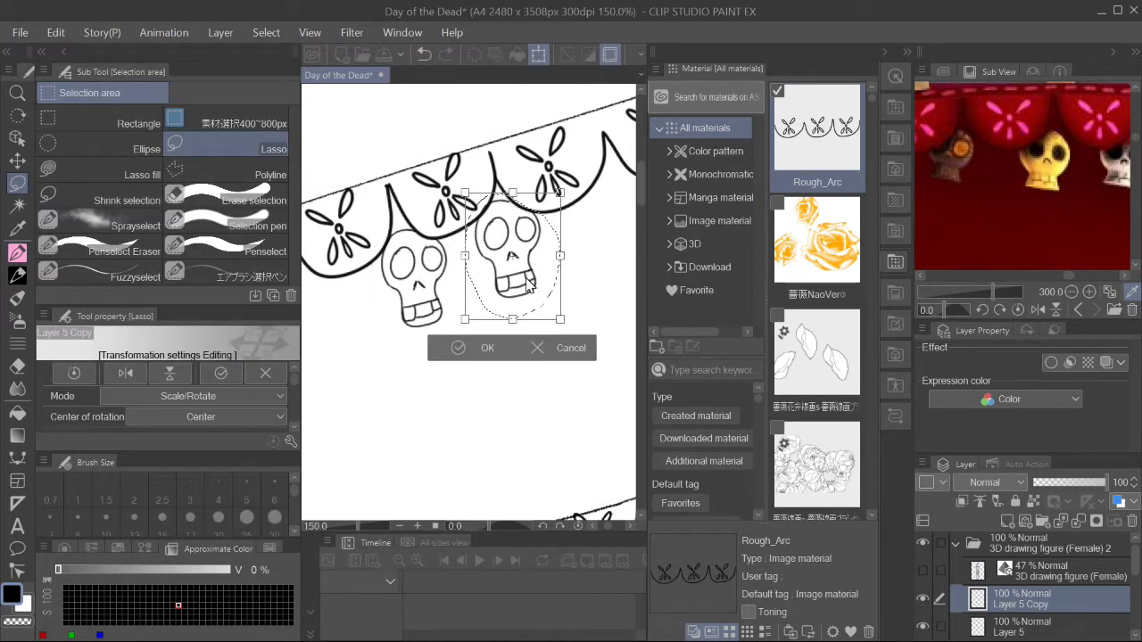
key("Return")
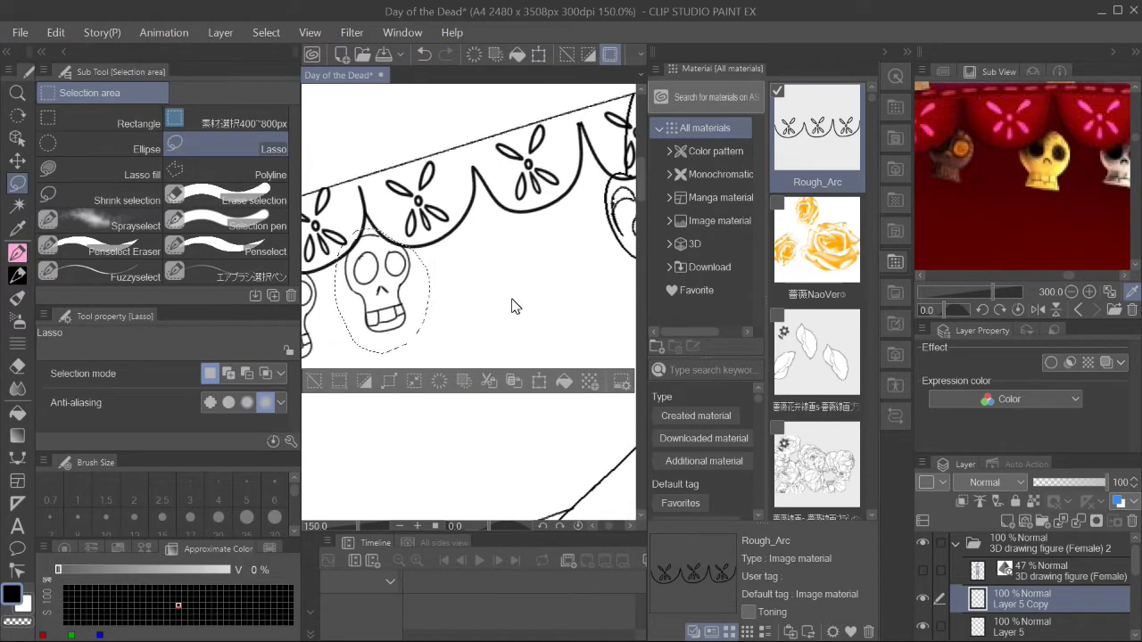
Position a second skull copy further right beneath the brim scallops
scroll(507, 308, "up", 2)
key("ctrl+t")
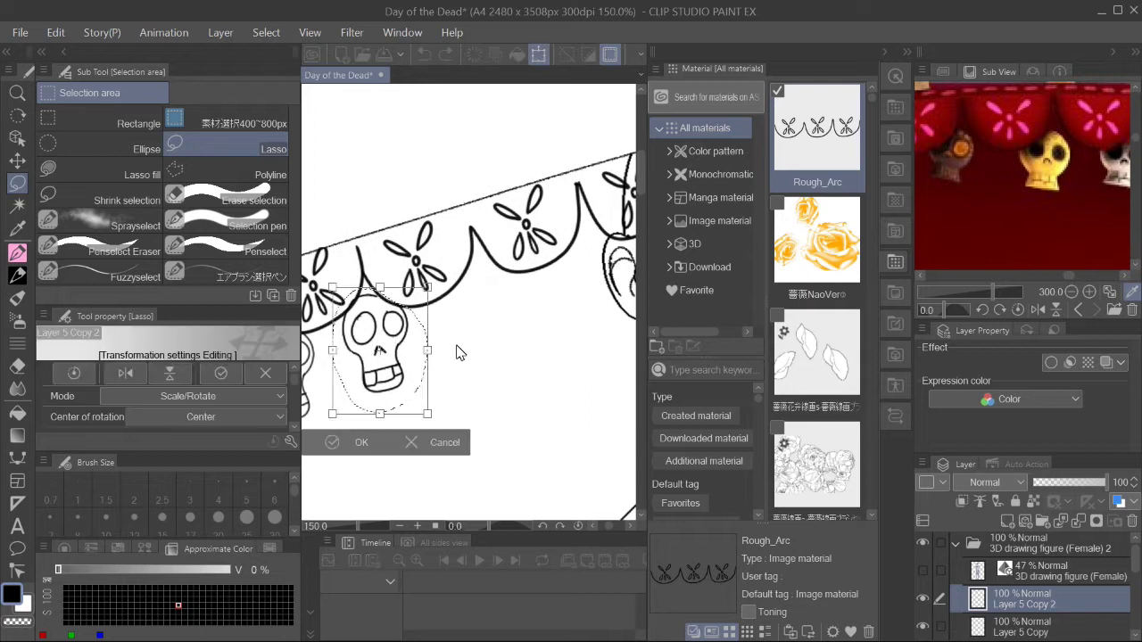
left_click_drag(384, 352, 495, 317)
left_click(486, 409)
left_click(510, 411)
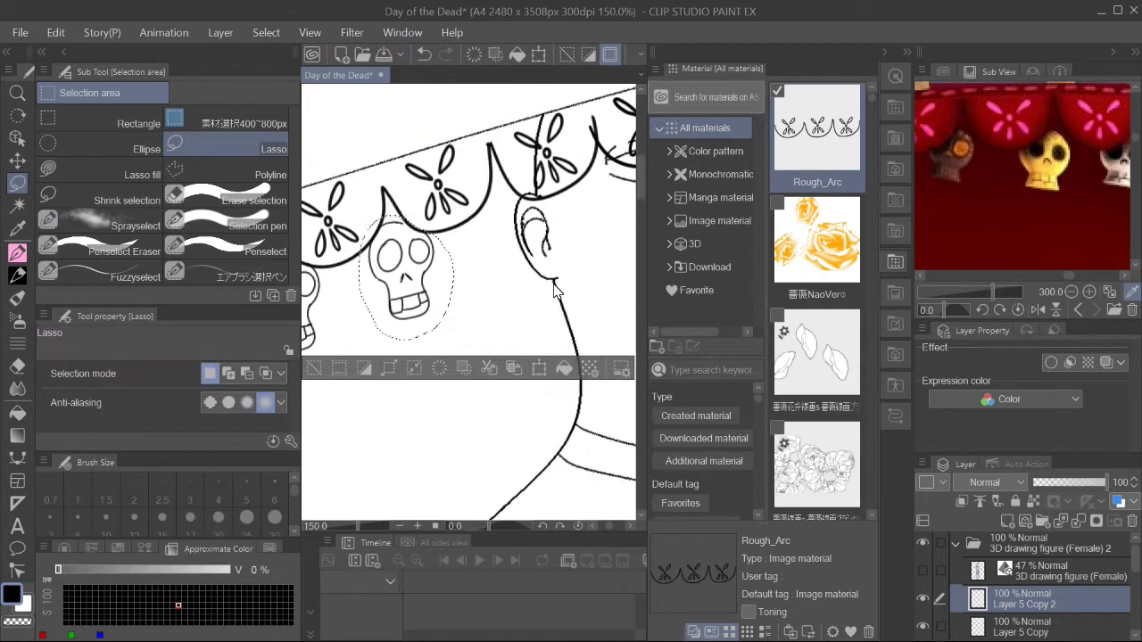
key("ctrl+t")
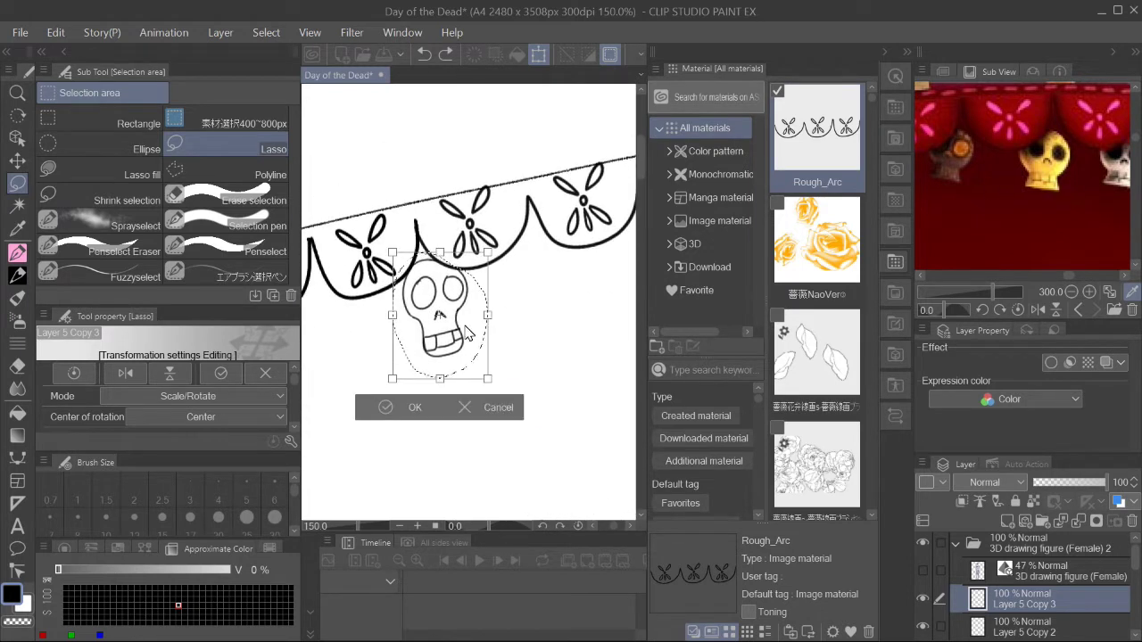
key("Return")
Move another skull copy up and right along the brim, redoing an unwanted move
key("ctrl+t")
left_click_drag(385, 308, 453, 293)
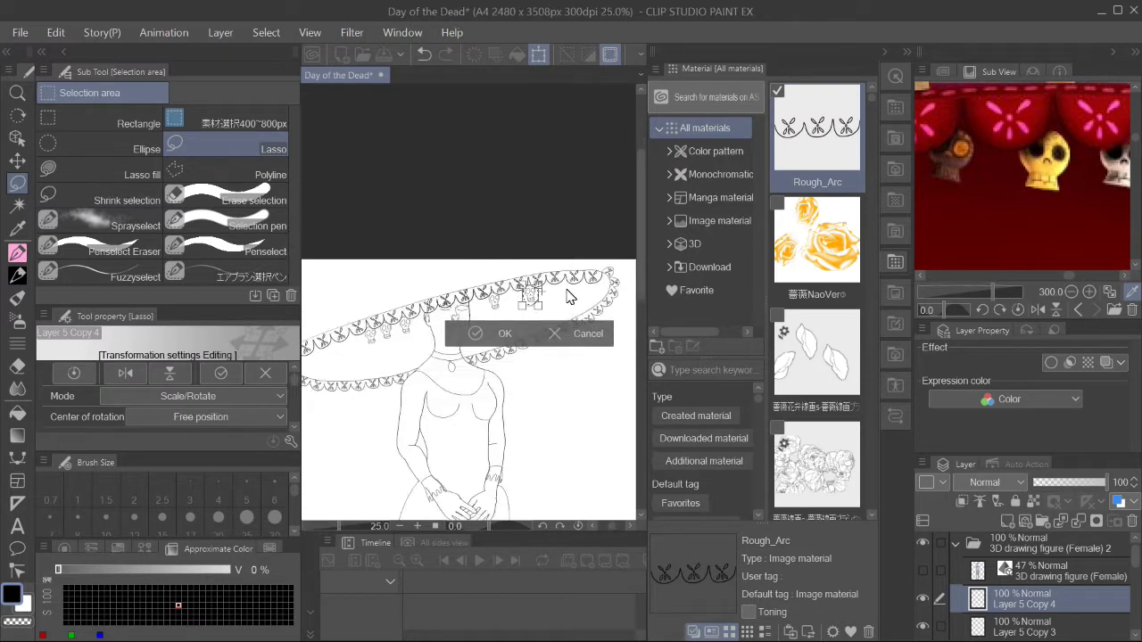
key("Escape")
key("ctrl+t")
left_click_drag(361, 323, 562, 308)
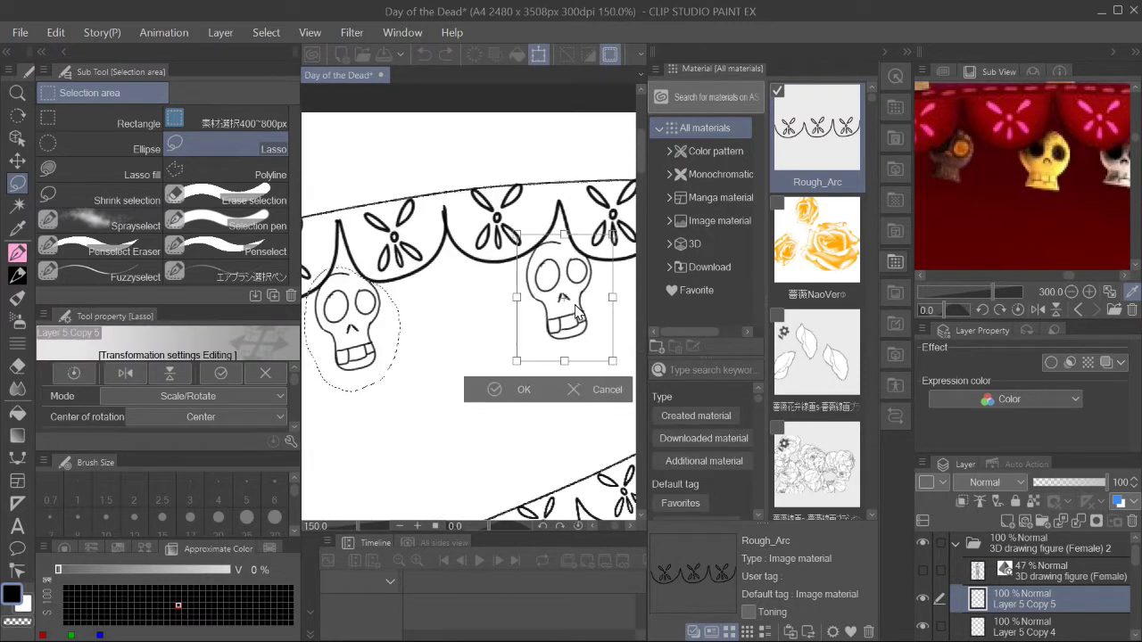
key("Escape")
left_click(389, 377)
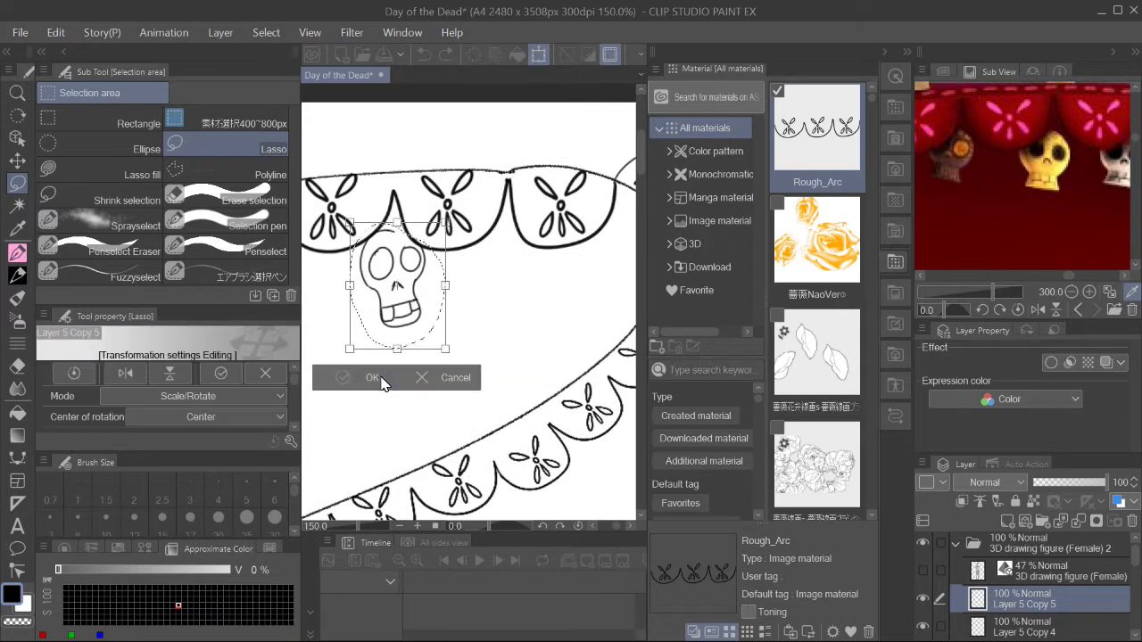
Drop a skull copy beside the lower brim scallop
key("Escape")
key("ctrl+t")
left_click_drag(536, 281, 535, 339)
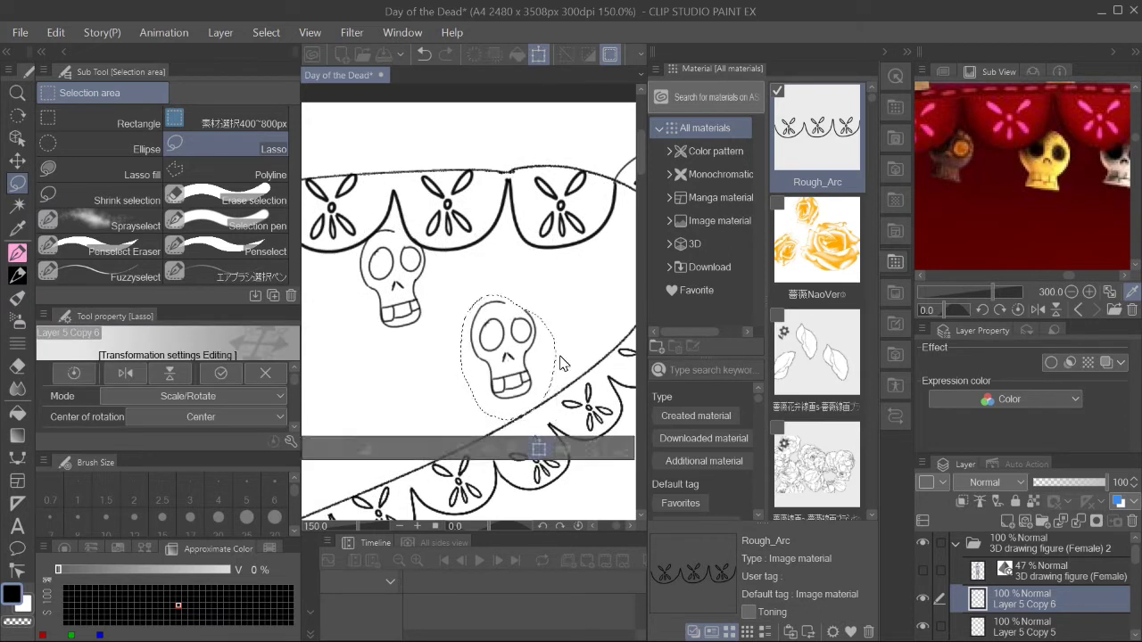
scroll(536, 339, "down", 5)
left_click(509, 357)
left_click_drag(523, 345, 357, 408)
key("Return")
Paste a new skull copy and slide it left under the brim
key("ctrl+v")
key("ctrl+t")
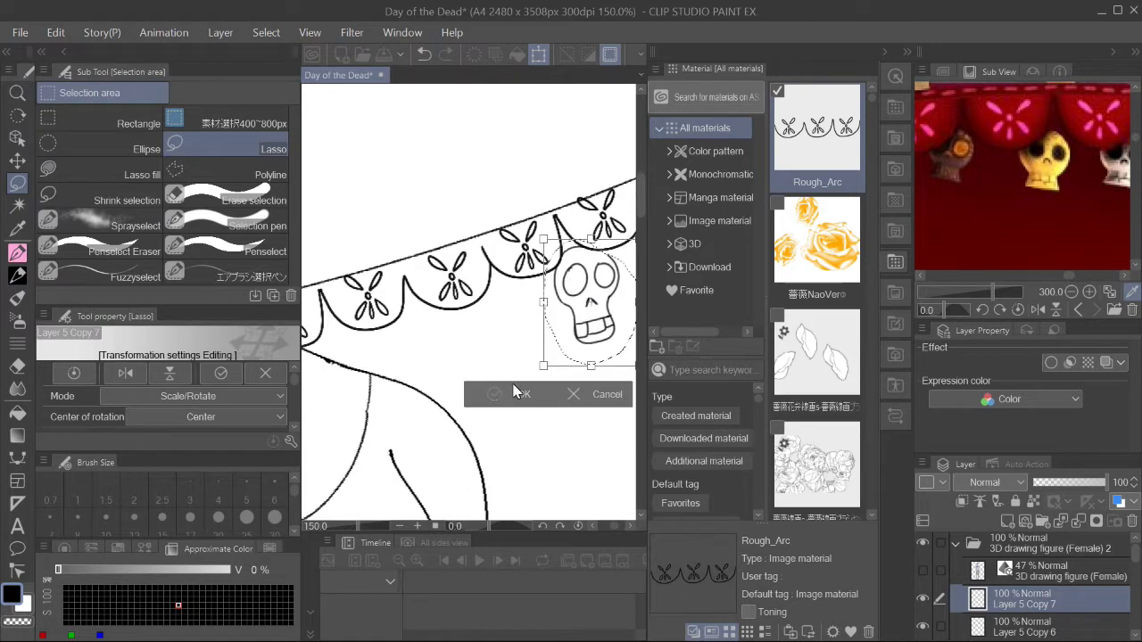
left_click_drag(601, 339, 439, 384)
left_click(408, 448)
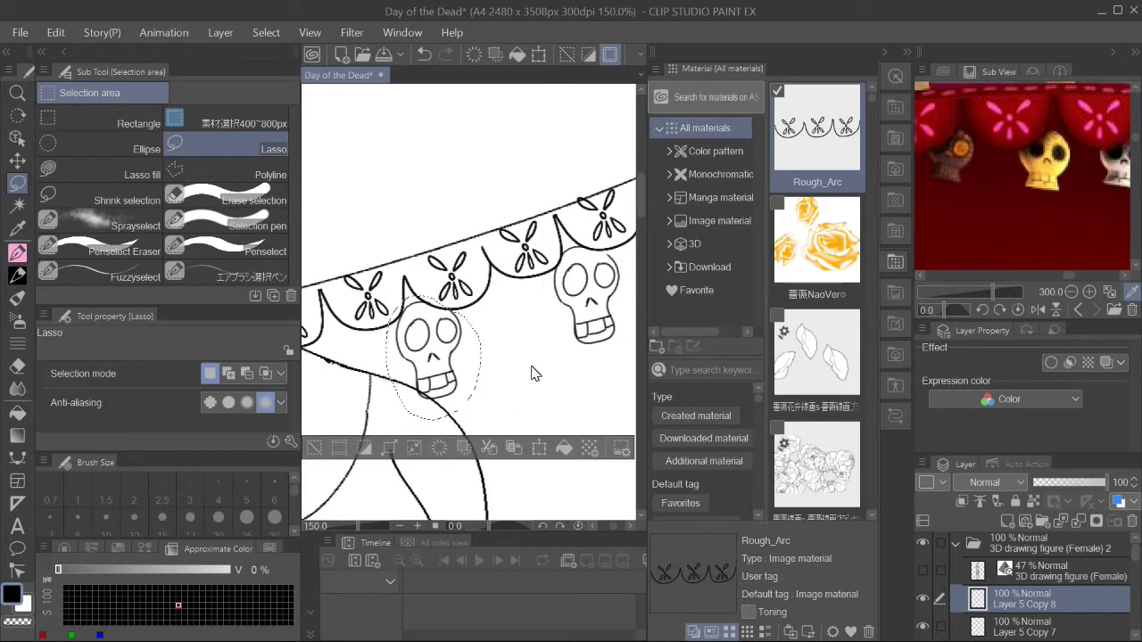
scroll(532, 374, "up", 2)
Paste another skull and move it left beneath the bunting
key("ctrl+v")
key("ctrl+t")
scroll(535, 357, "up", 5)
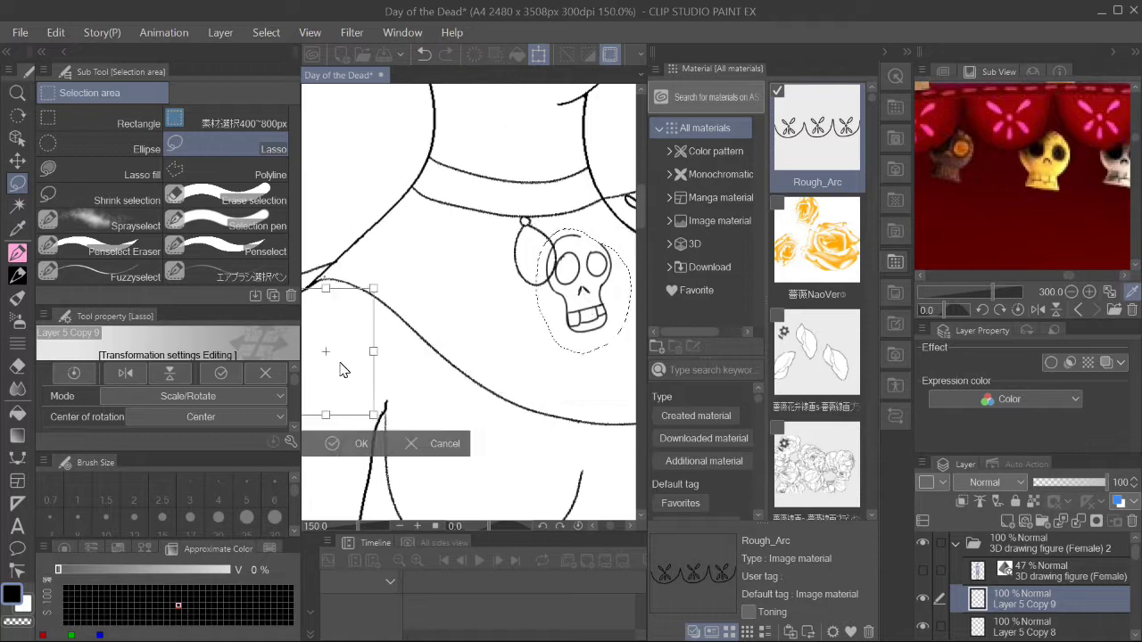
scroll(571, 294, "up", 4)
left_click_drag(571, 267, 470, 290)
left_click(421, 399)
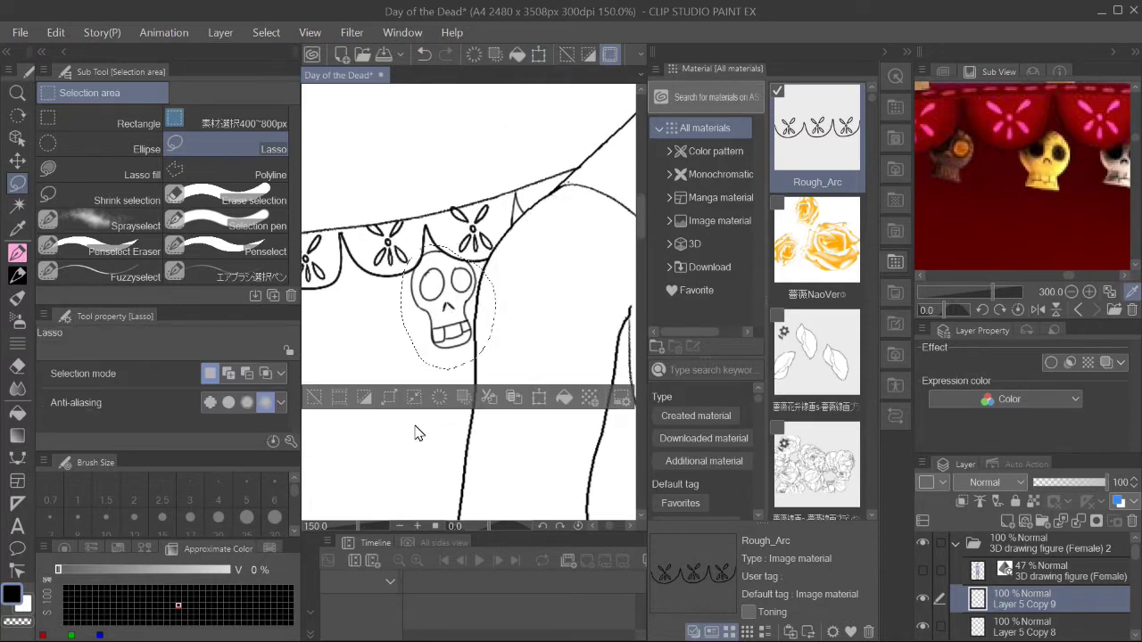
Set one more skull copy under a scallop and paste a fresh copy
key("ctrl+t")
scroll(415, 357, "up", 3)
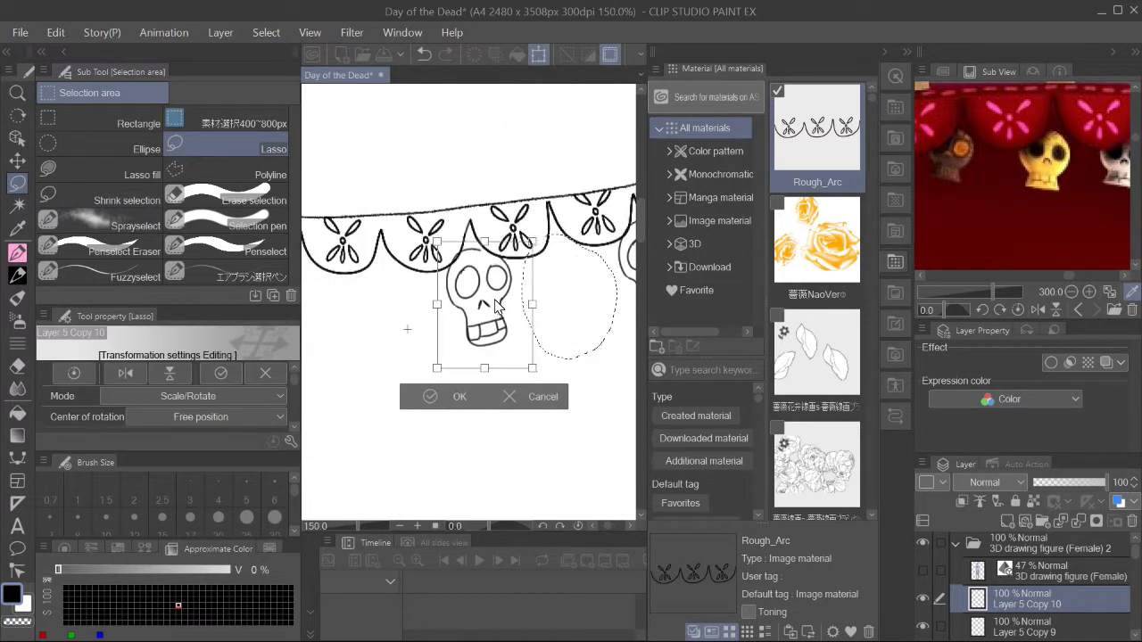
key("Return")
mouse_move(498, 299)
left_mouse_down()
mouse_move(576, 296)
mouse_move(421, 300)
left_mouse_up()
key("ctrl+c")
key("ctrl+v")
key("ctrl+t")
Place the current skull copy under the next bunting scallop
mouse_move(402, 303)
left_mouse_down()
mouse_move(582, 297)
mouse_move(425, 279)
left_mouse_up()
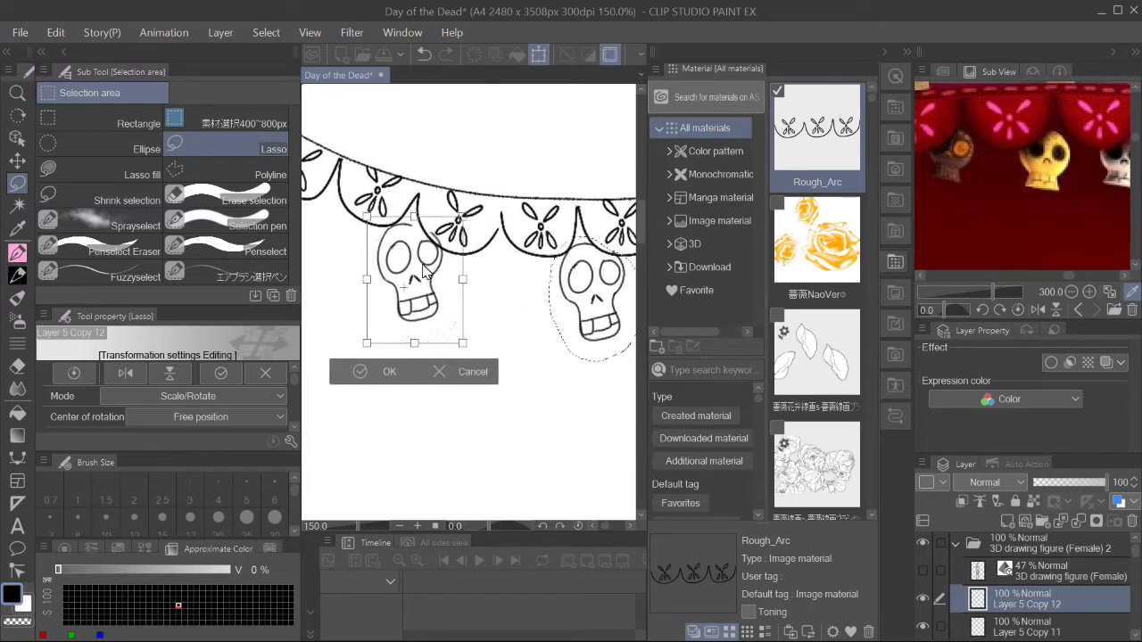
left_click(55, 32)
key("Escape")
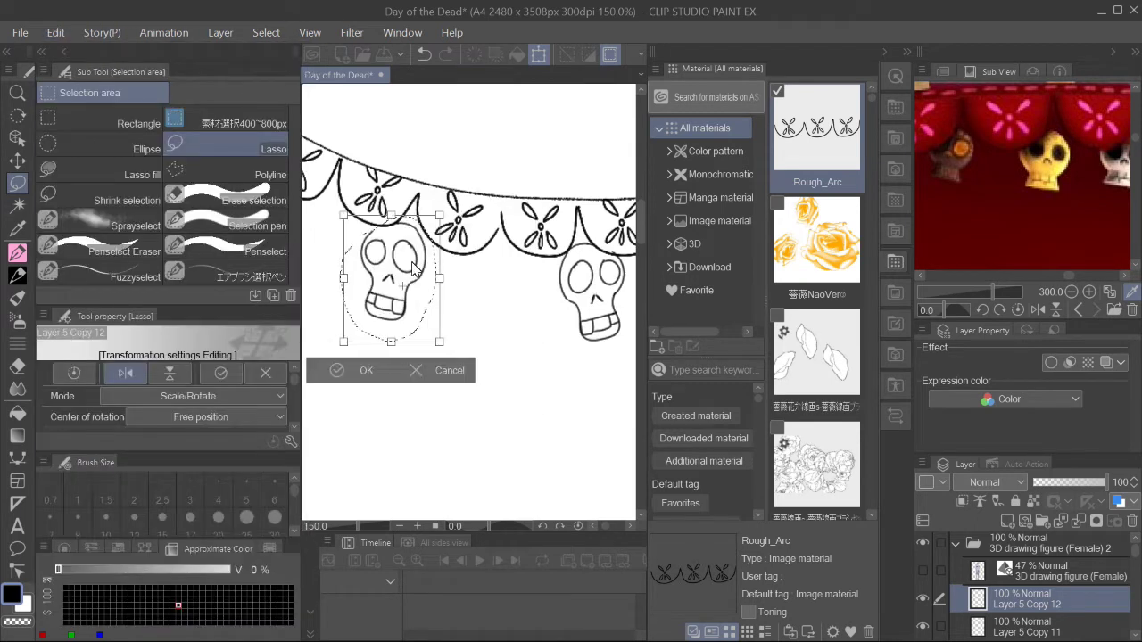
key("Return")
Paste a new skull and move it left under the bunting
key("ctrl+c")
key("ctrl+v")
key("ctrl+t")
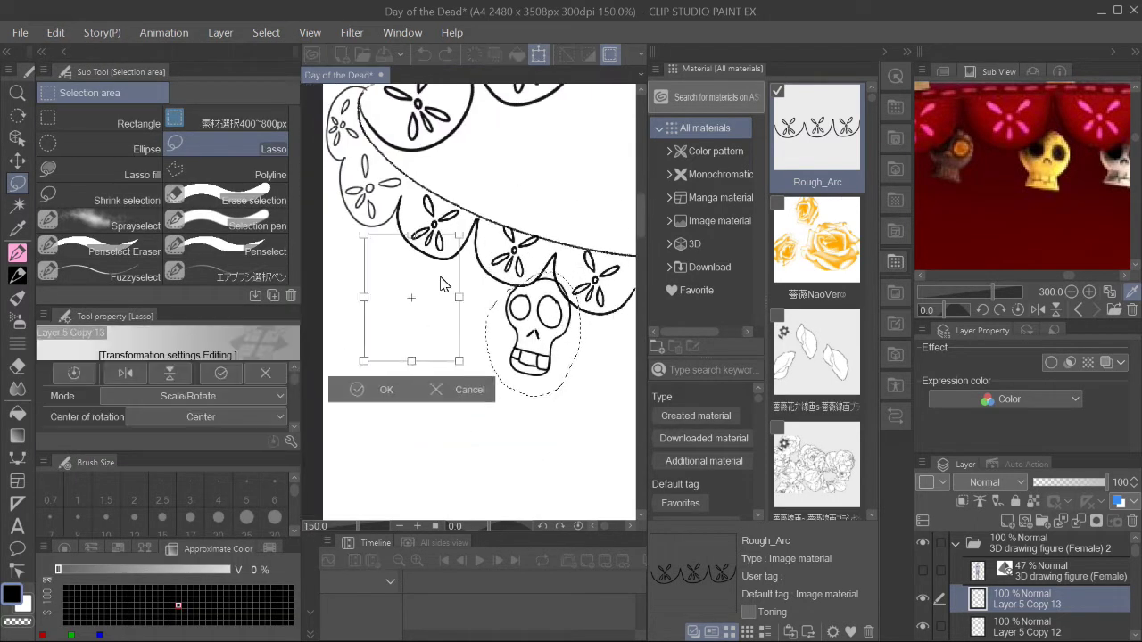
left_click_drag(569, 317, 411, 268)
left_click(362, 377)
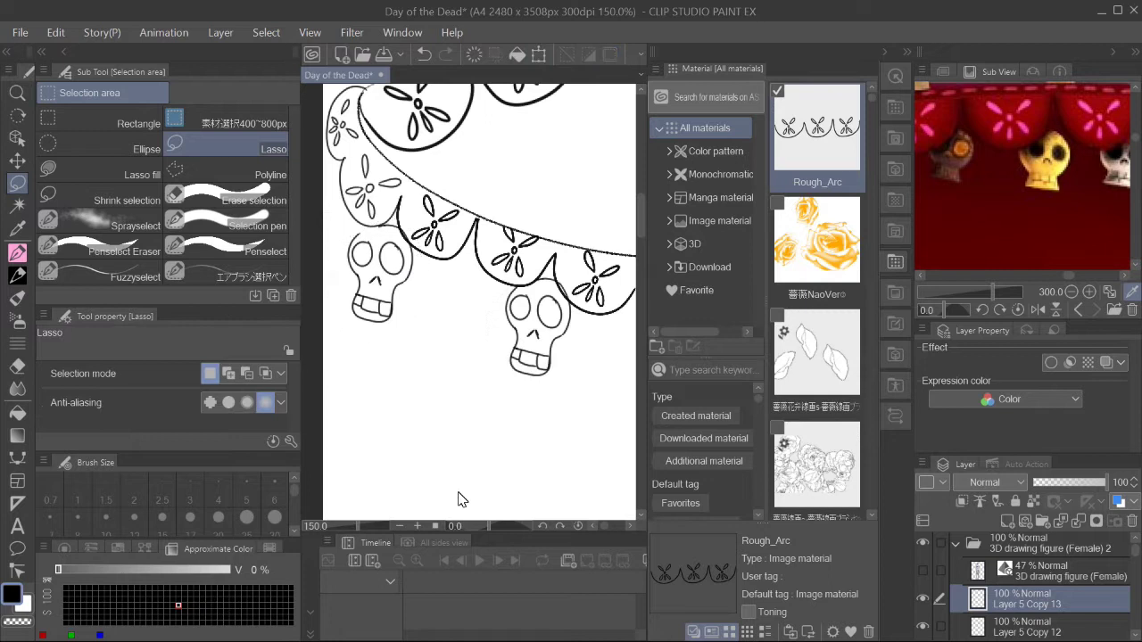
scroll(459, 502, "down", 3)
scroll(500, 410, "down", 1)
scroll(511, 385, "down", 1)
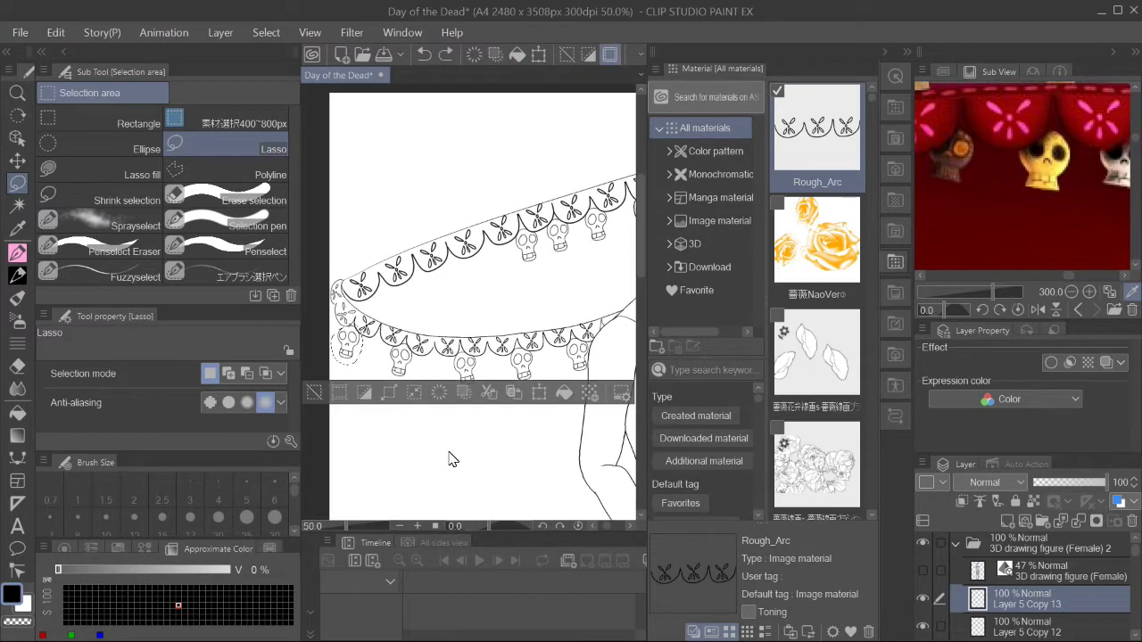
Shift skull copies left along the garland under the scallops
key("ctrl+t")
scroll(495, 286, "up", 2)
scroll(501, 272, "up", 2)
left_click_drag(502, 272, 369, 295)
key("Return")
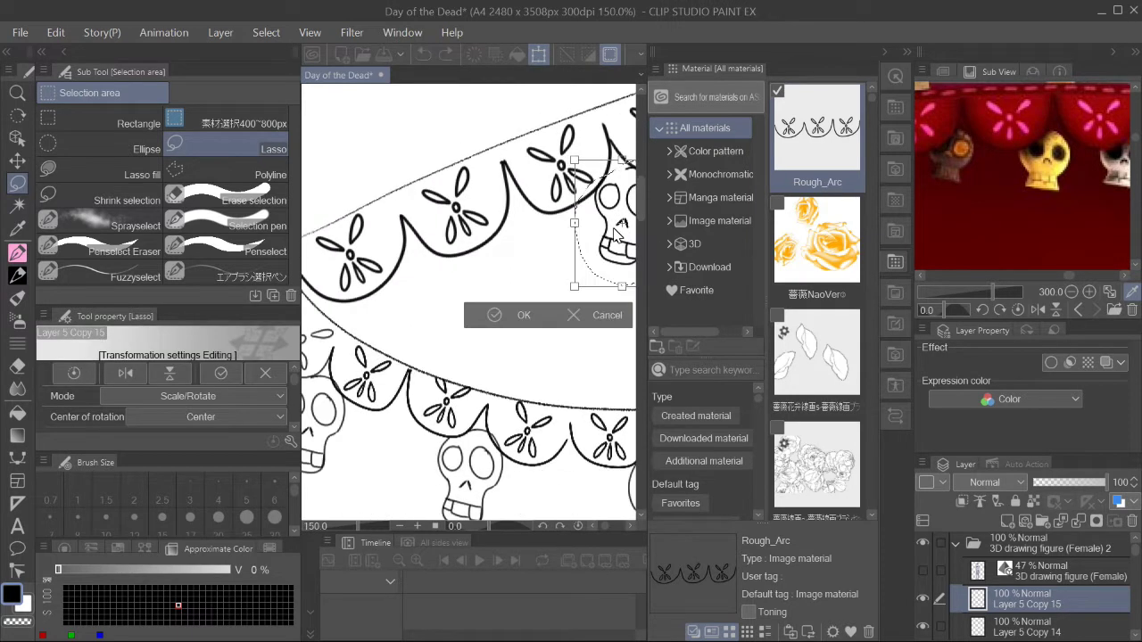
left_click_drag(614, 233, 418, 284)
key("Return")
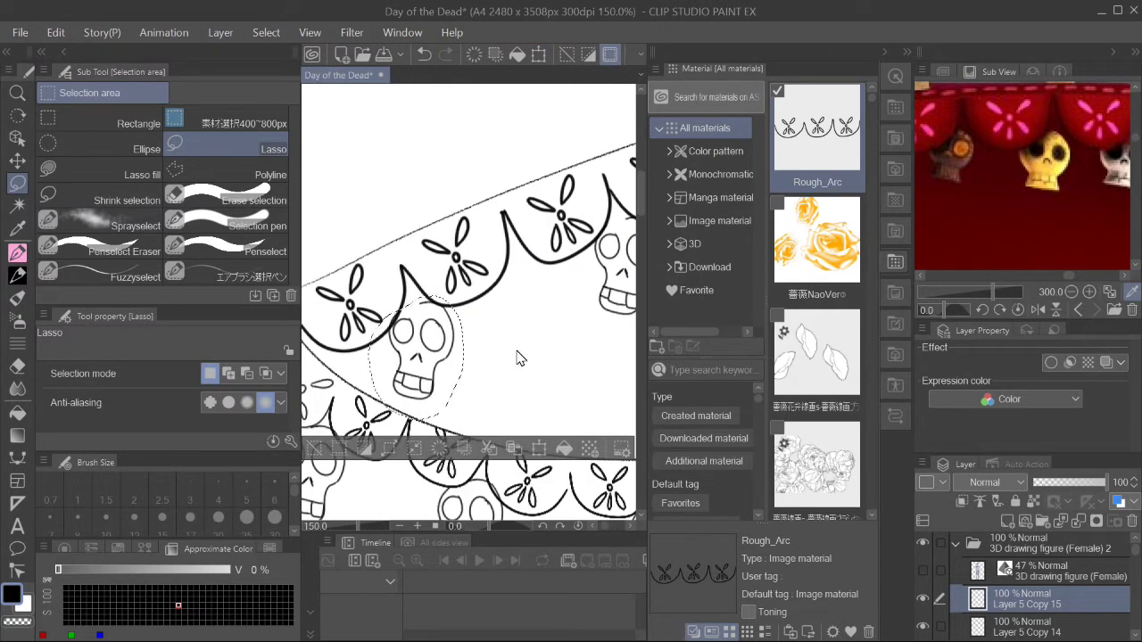
Position another skull copy along the second bunting row
key("ctrl+t")
scroll(437, 370, "down", 5)
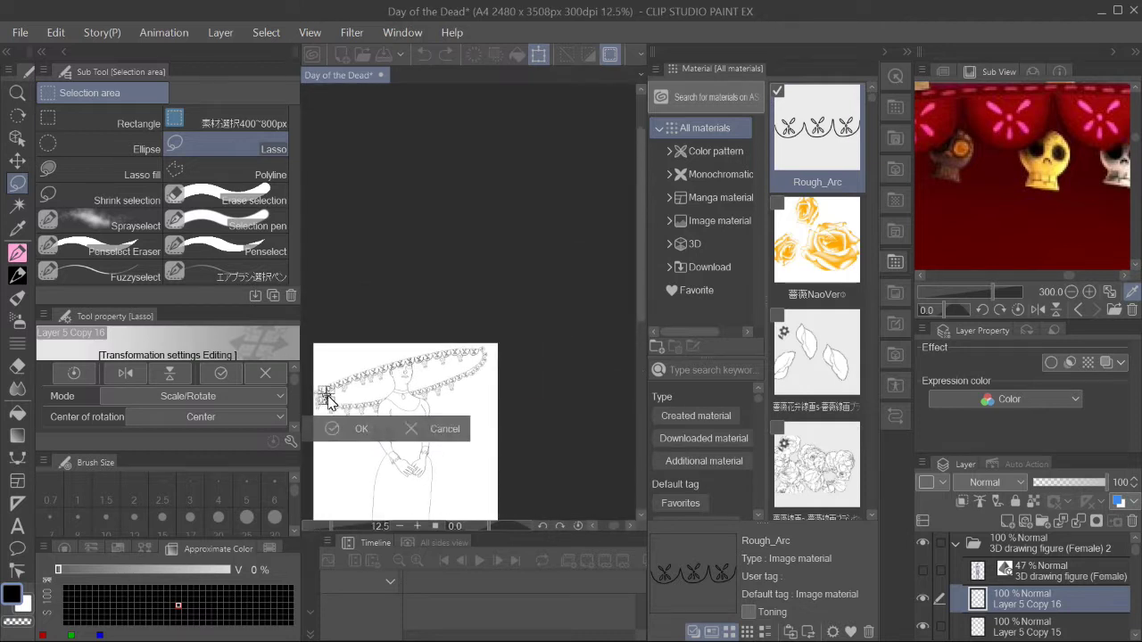
scroll(338, 370, "up", 3)
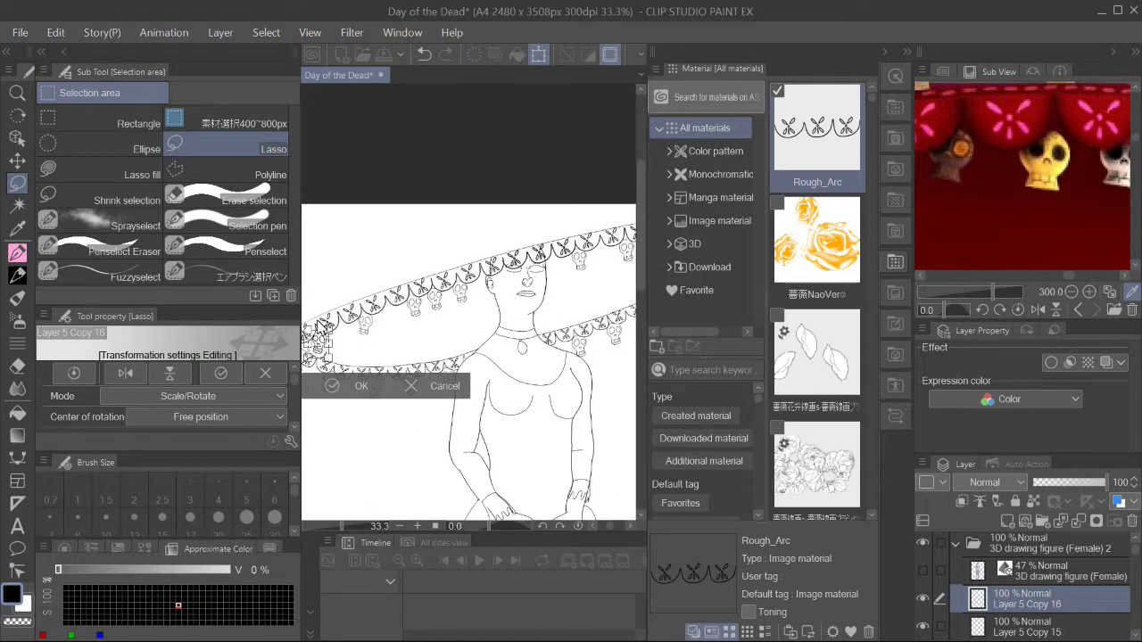
scroll(464, 293, "up", 1)
scroll(482, 281, "up", 1)
scroll(500, 270, "up", 1)
key("Return")
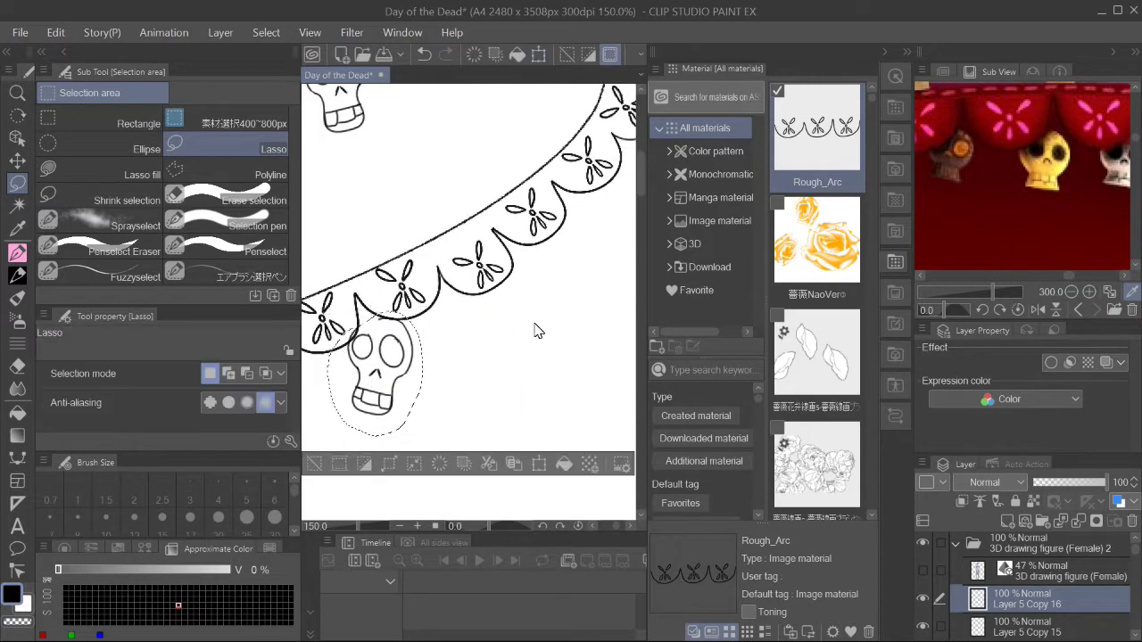
Paste a skull copy and nudge it right along the brim's curve
key("ctrl+c")
key("ctrl+v")
key("ctrl+t")
left_click_drag(378, 366, 523, 276)
left_click(56, 32)
key("Escape")
left_click_drag(500, 339, 561, 308)
key("Return")
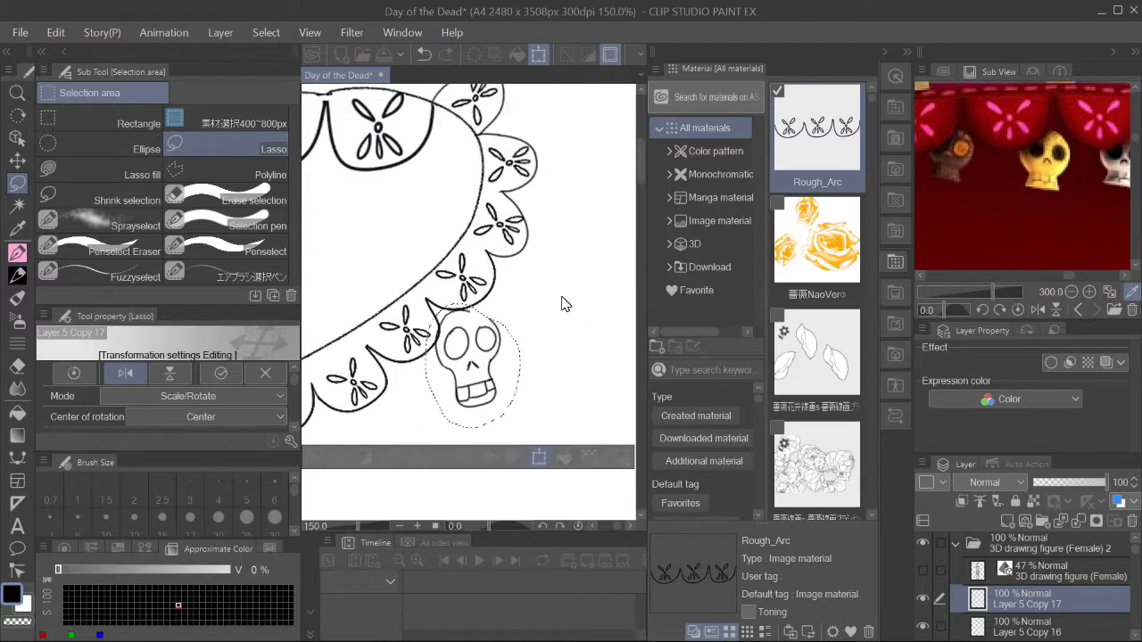
scroll(437, 471, "down", 4)
scroll(463, 428, "up", 2)
scroll(487, 390, "down", 2)
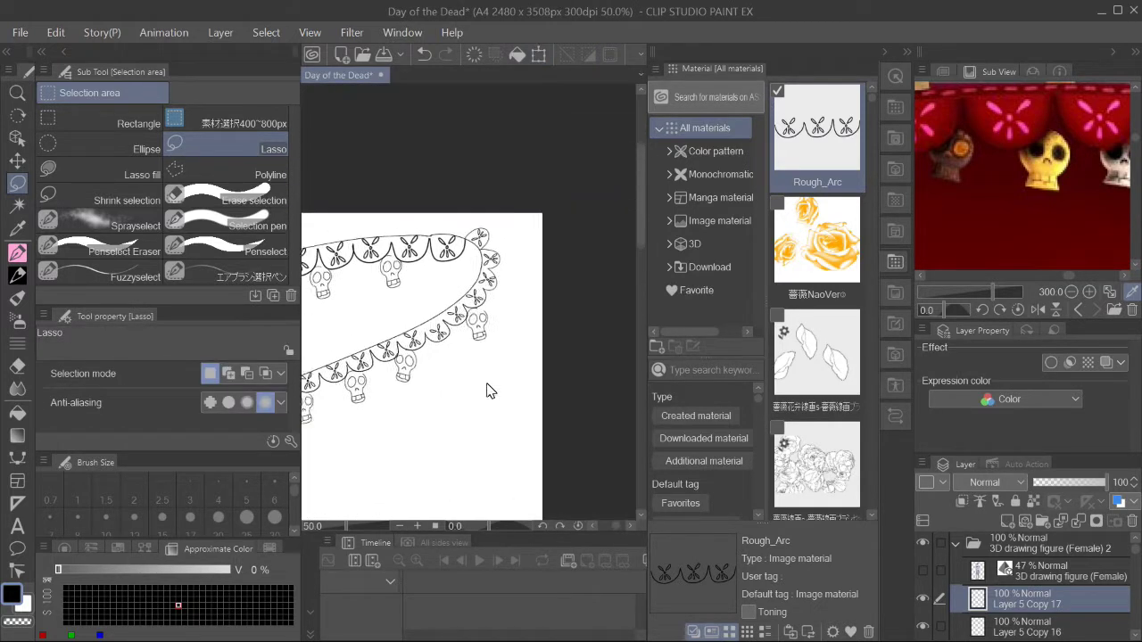
Add a skull tilted to follow the brim's curve and merge the copies into Layer 5
key("ctrl+c")
key("ctrl+v")
key("ctrl+t")
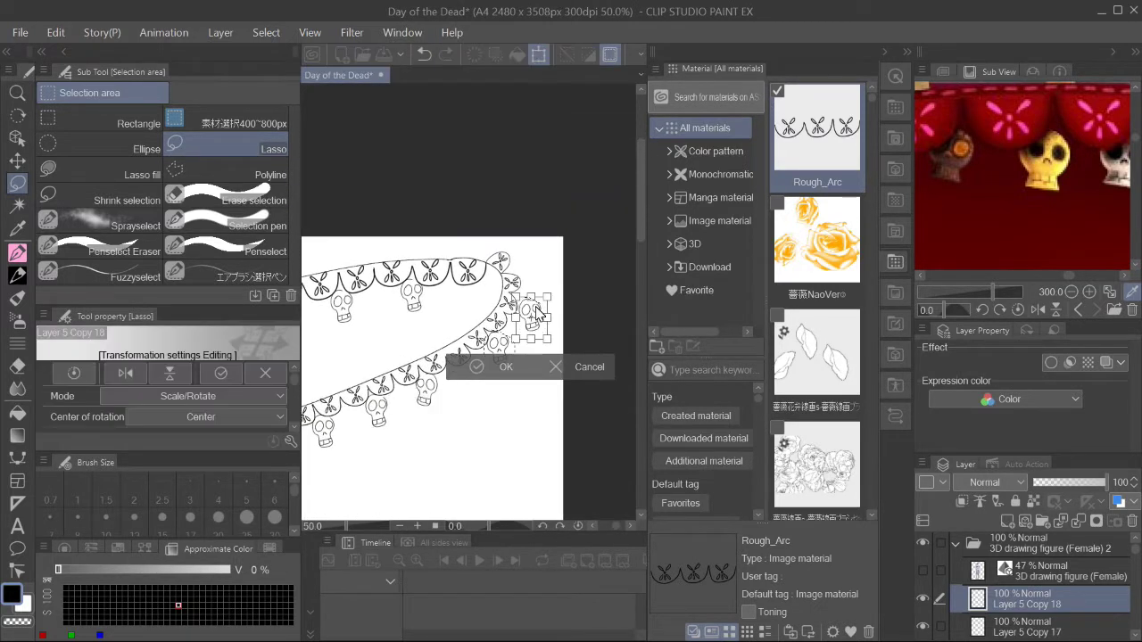
left_click_drag(539, 323, 543, 324)
scroll(539, 325, "up", 5)
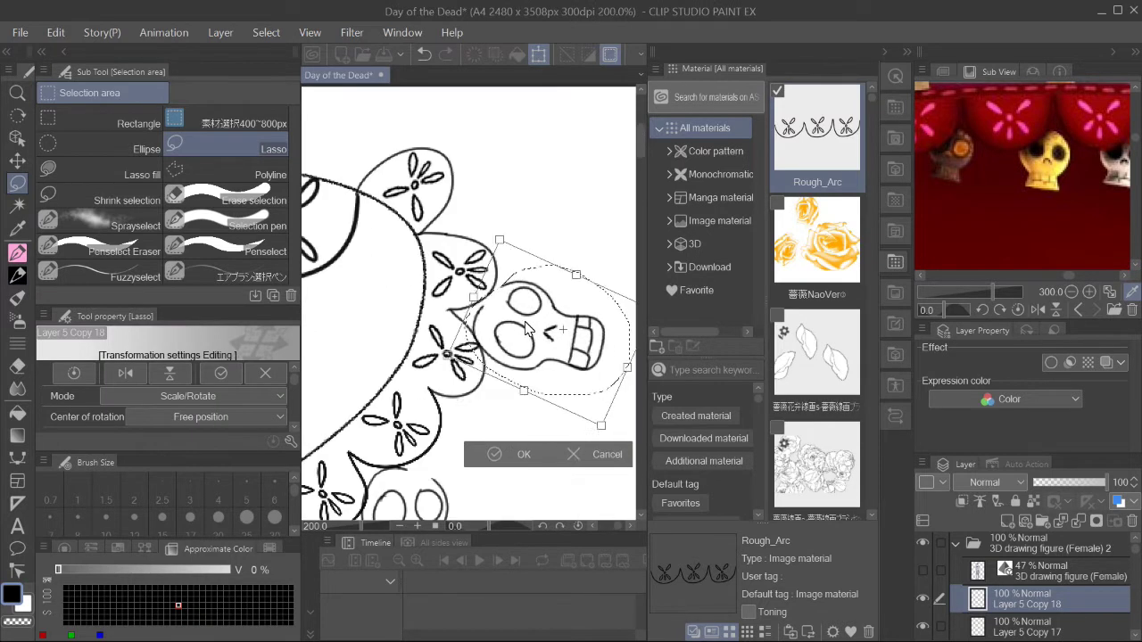
key("Return")
scroll(524, 379, "down", 5)
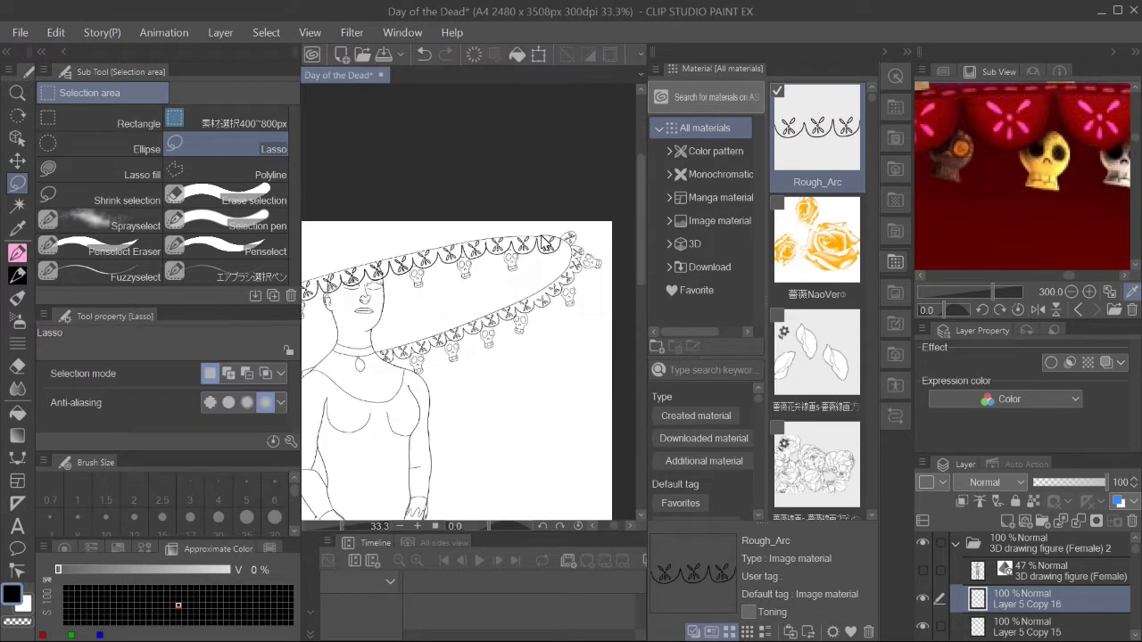
key("ctrl+e")
scroll(571, 294, "up", 2)
Switch from the pen to the eraser tool while adjusting the view
key("p")
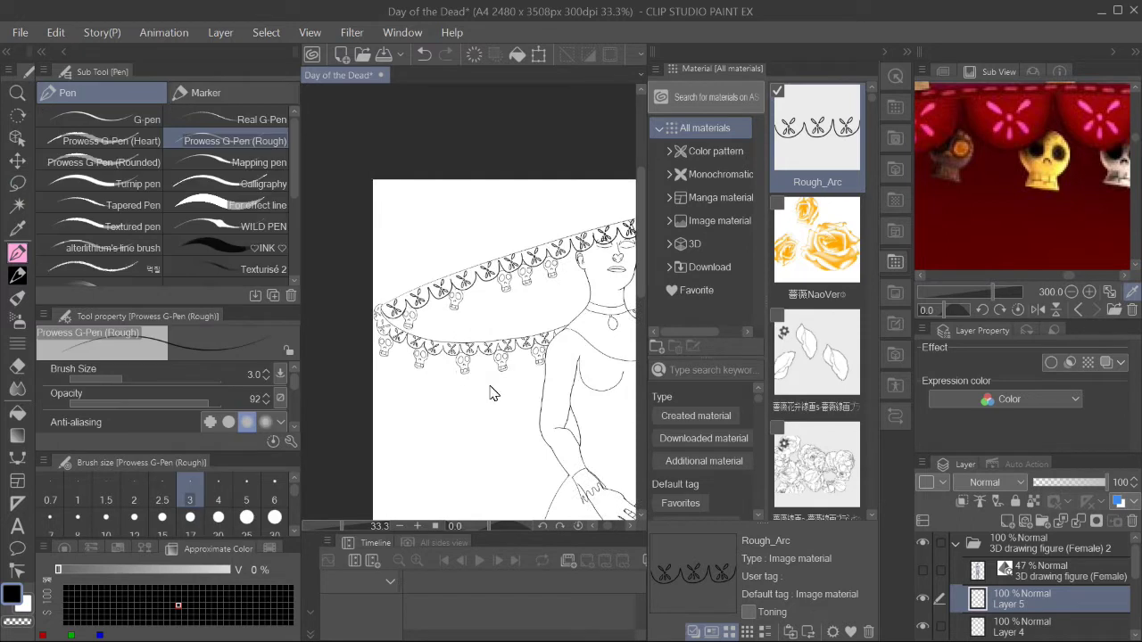
scroll(535, 374, "up", 3)
key("e")
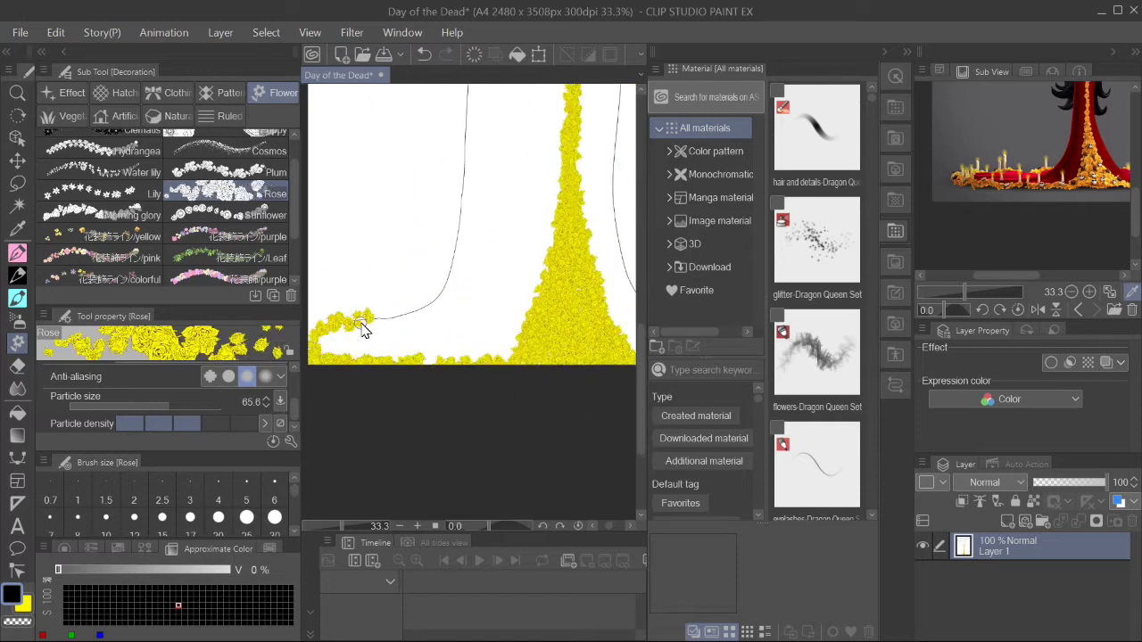
Paint a yellow rose trail along the dress hem and add a new raster layer
left_click_drag(323, 359, 441, 301)
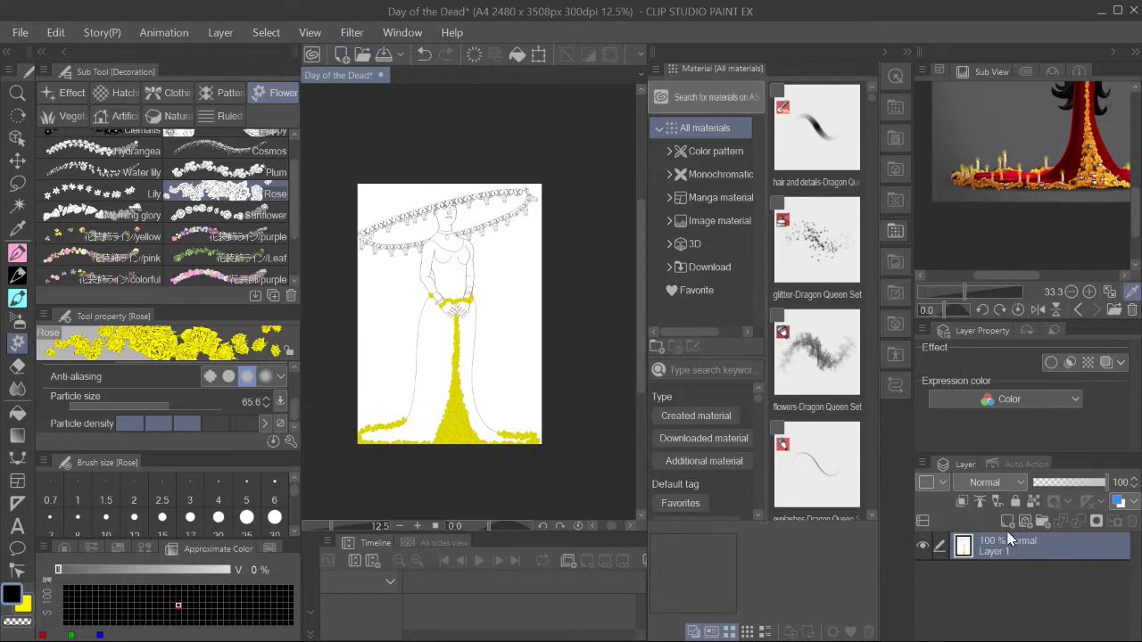
left_click(1007, 521)
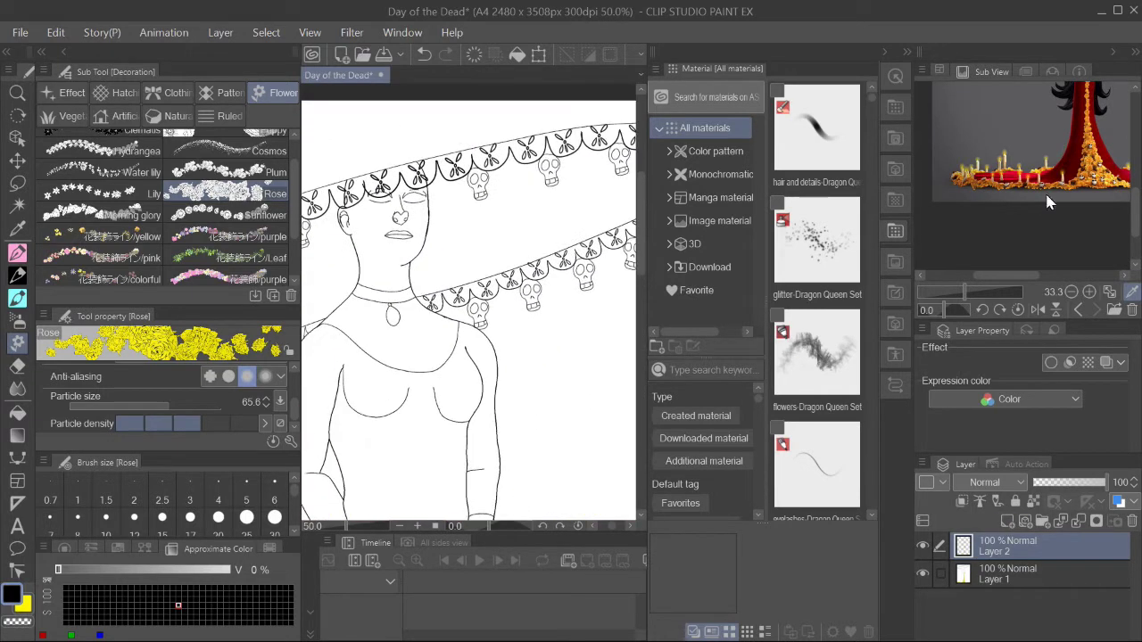
Adjust the Rose brush particle size and paint a small yellow rose cluster on the chest
key("bracketright")
key("bracketright")
key("bracketright")
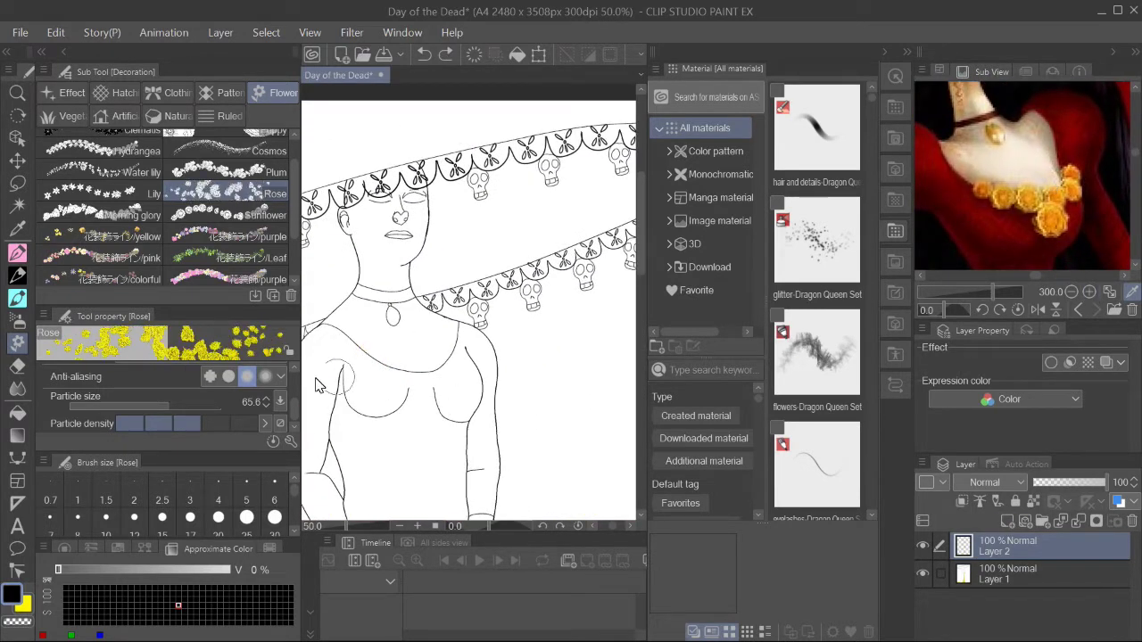
left_click(358, 355)
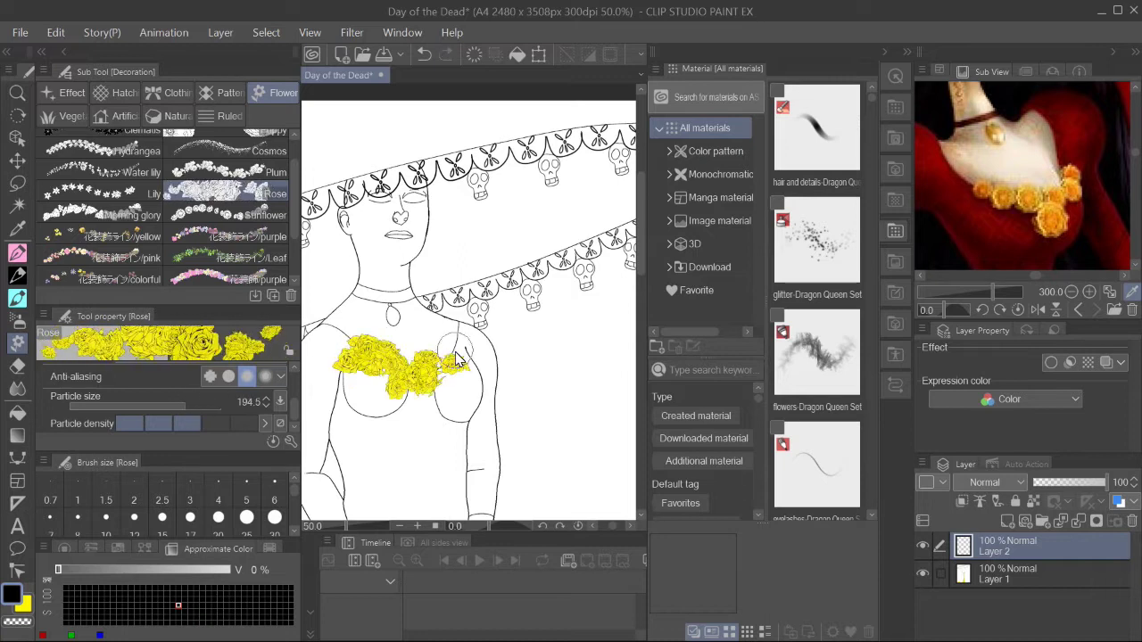
key("ctrl+z")
key("bracketright")
key("bracketright")
key("bracketright")
key("bracketleft")
key("bracketleft")
key("bracketleft")
left_click_drag(425, 373, 441, 374)
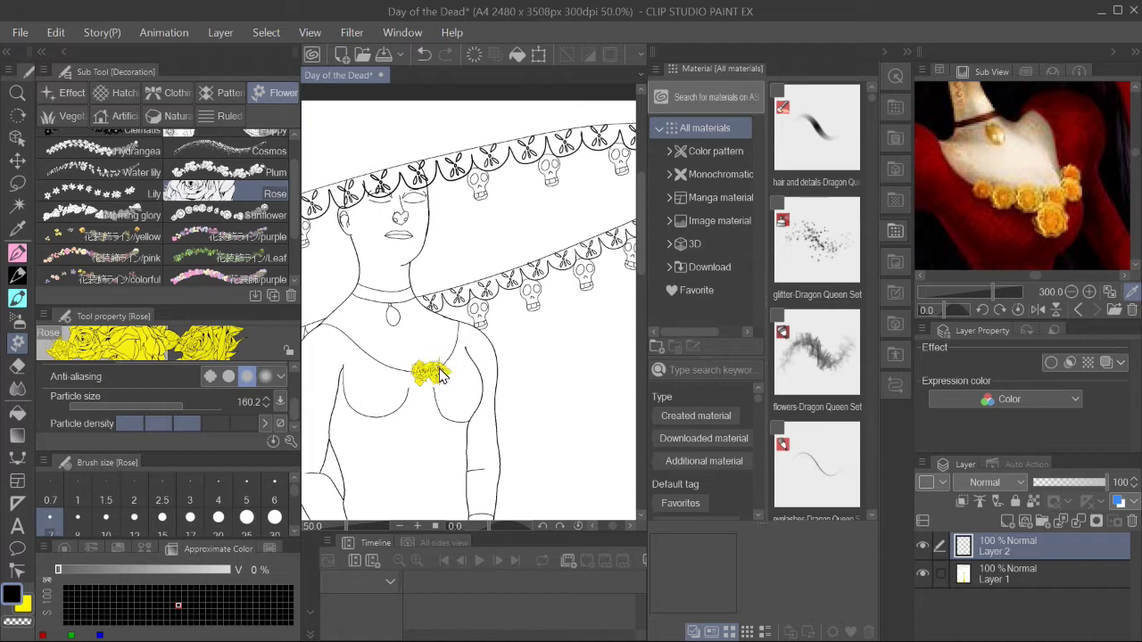
Heap yellow roses on top of the hat crown
scroll(432, 404, "down", 3)
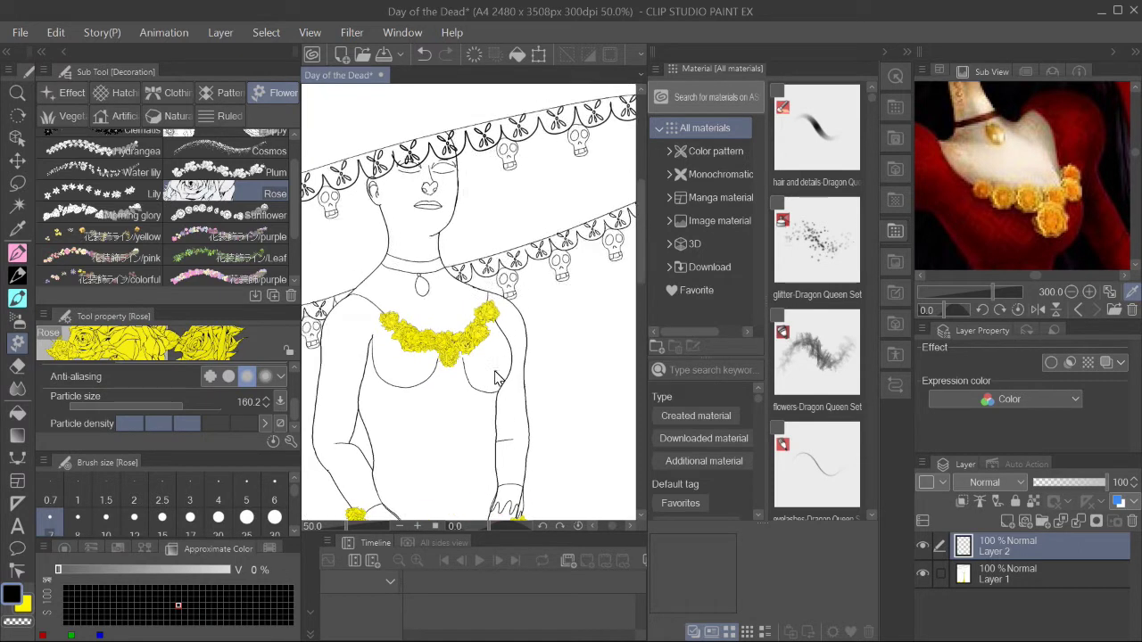
scroll(1070, 253, "down", 2)
scroll(1070, 253, "up", 4)
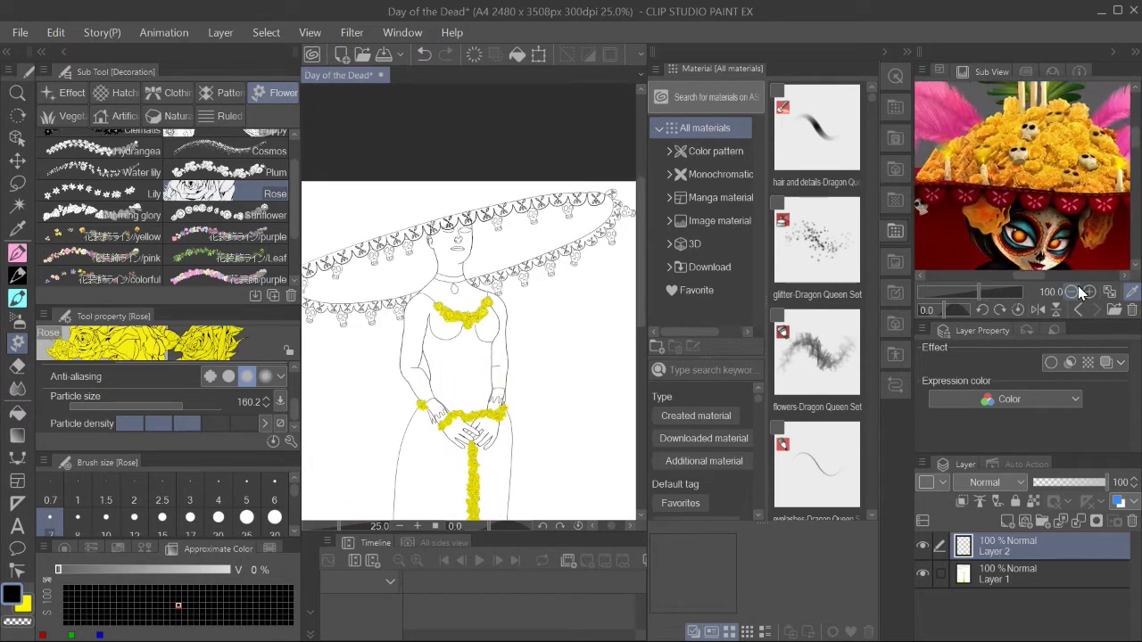
mouse_move(379, 237)
left_mouse_down()
mouse_move(404, 284)
mouse_move(469, 261)
left_mouse_up()
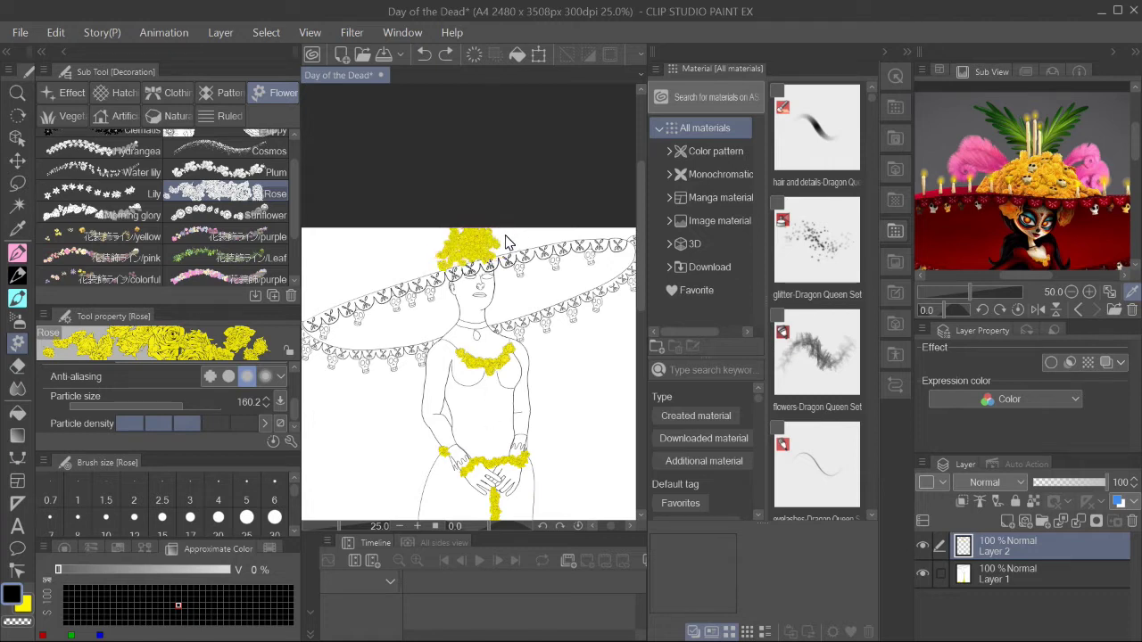
scroll(489, 223, "up", 3)
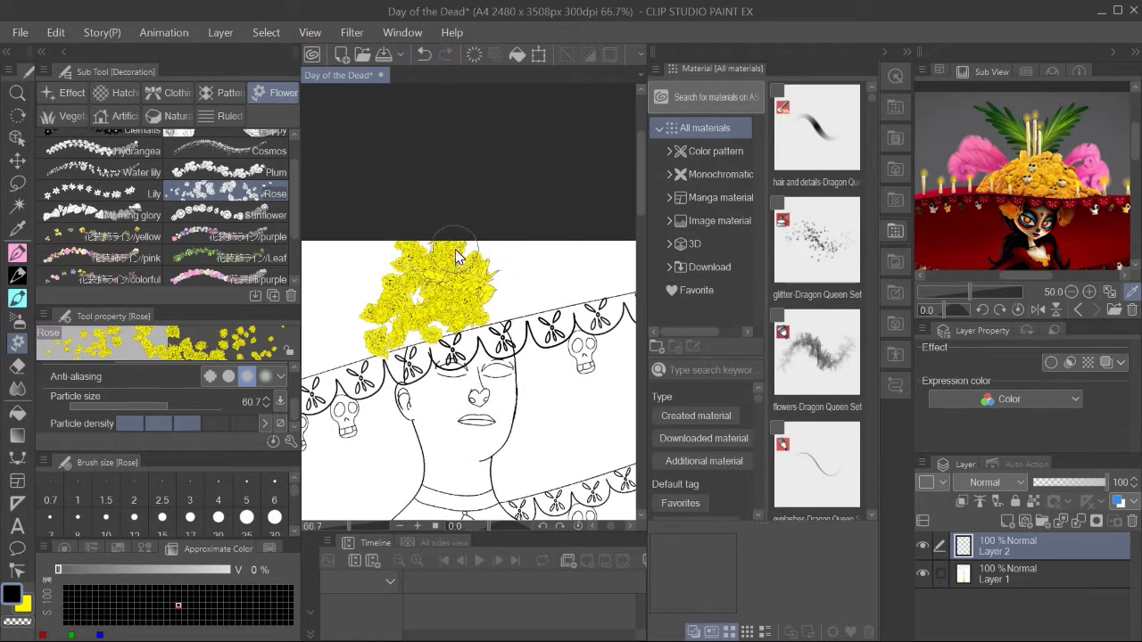
left_click_drag(407, 314, 506, 316)
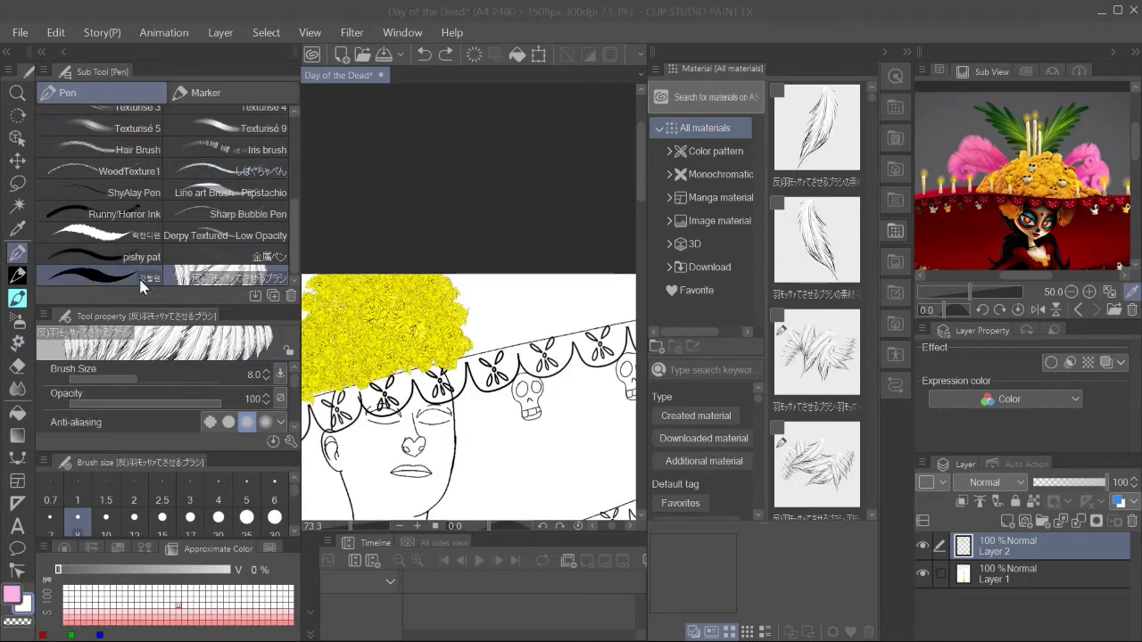
Paint two pink curling plumes beside the hair with the feather-style pen
left_click(140, 281)
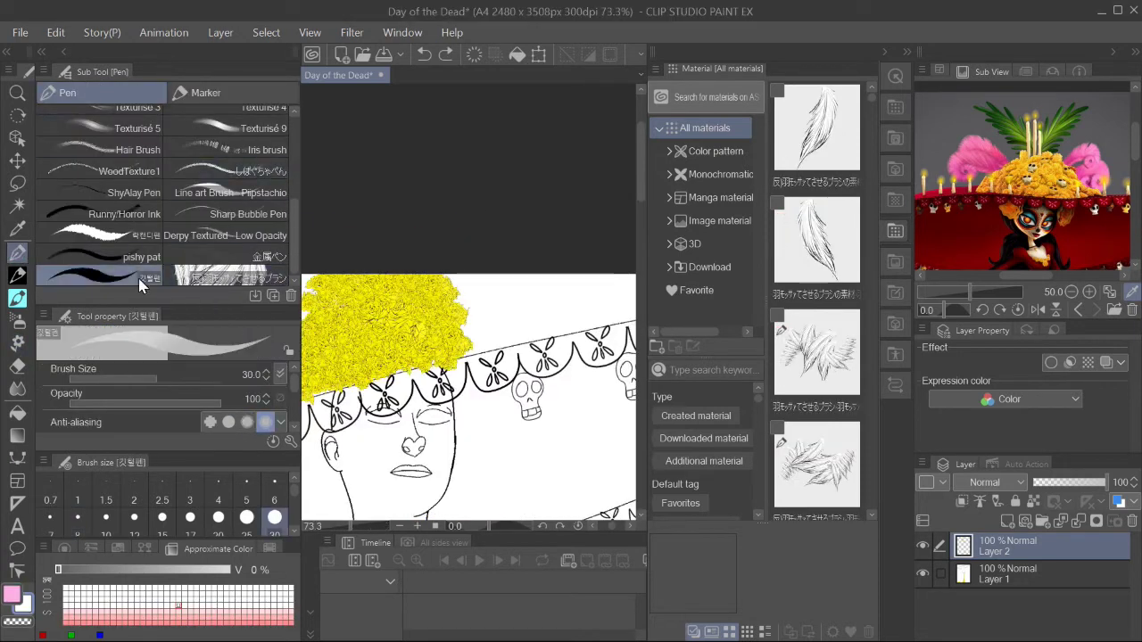
left_click(31, 611)
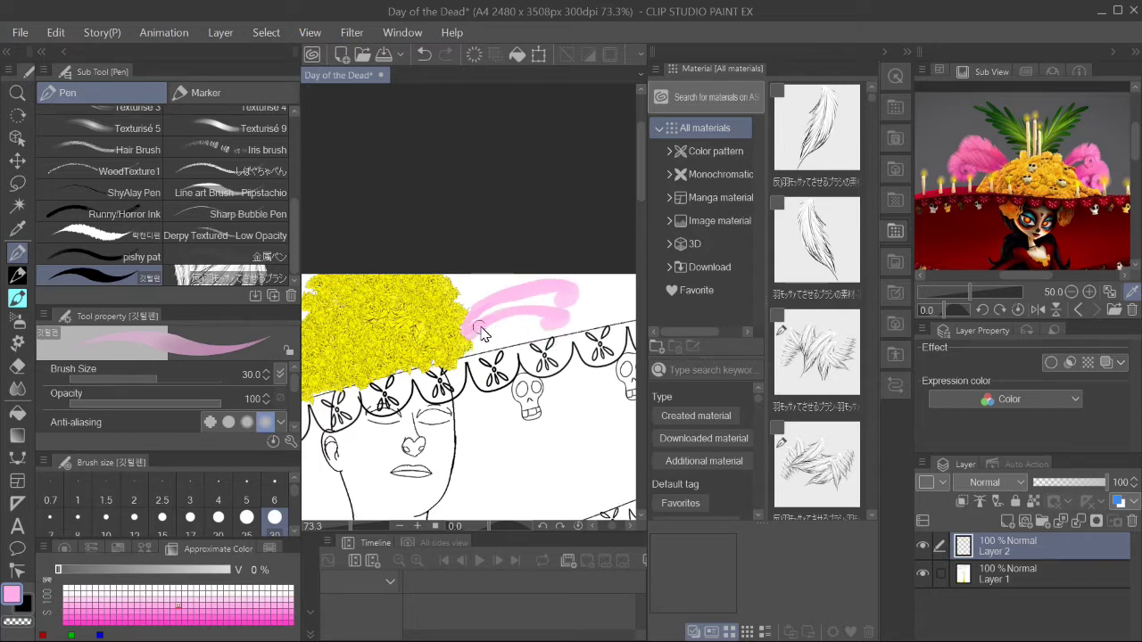
left_click_drag(521, 328, 415, 334)
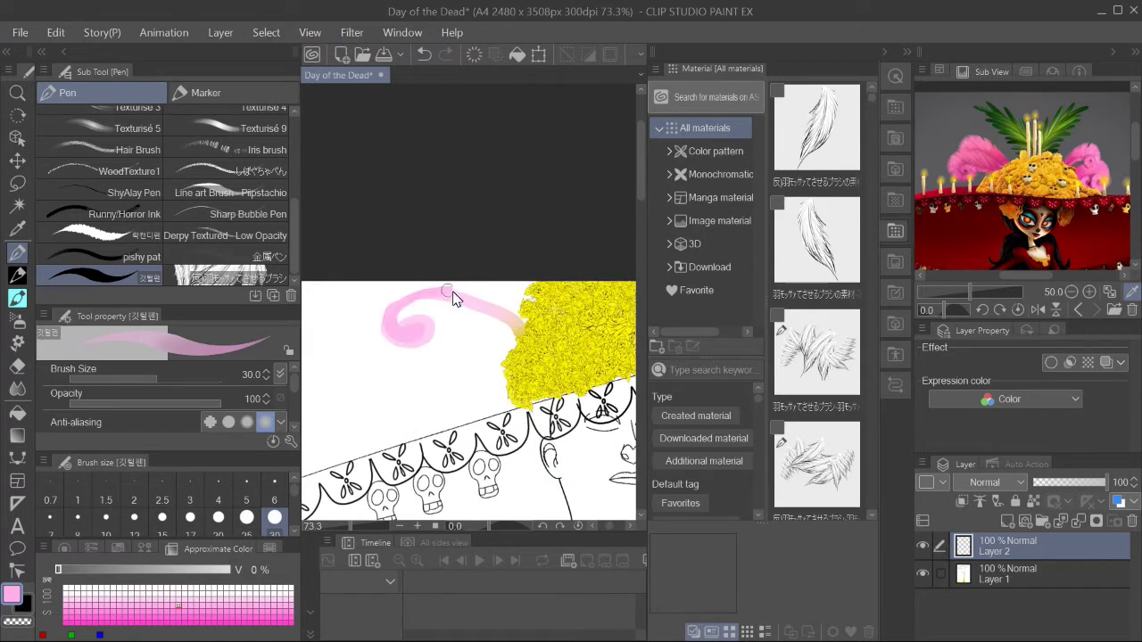
left_click_drag(535, 312, 415, 342)
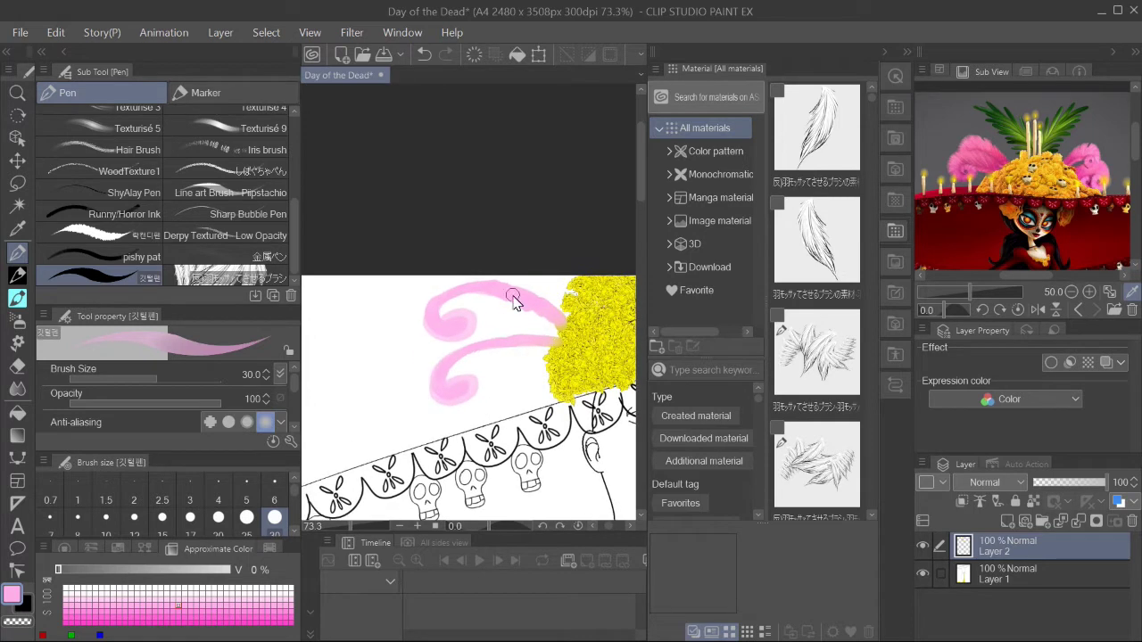
Soften the pink plumes with the Blur and finger-tip blending brushes
key("j")
left_click(244, 122)
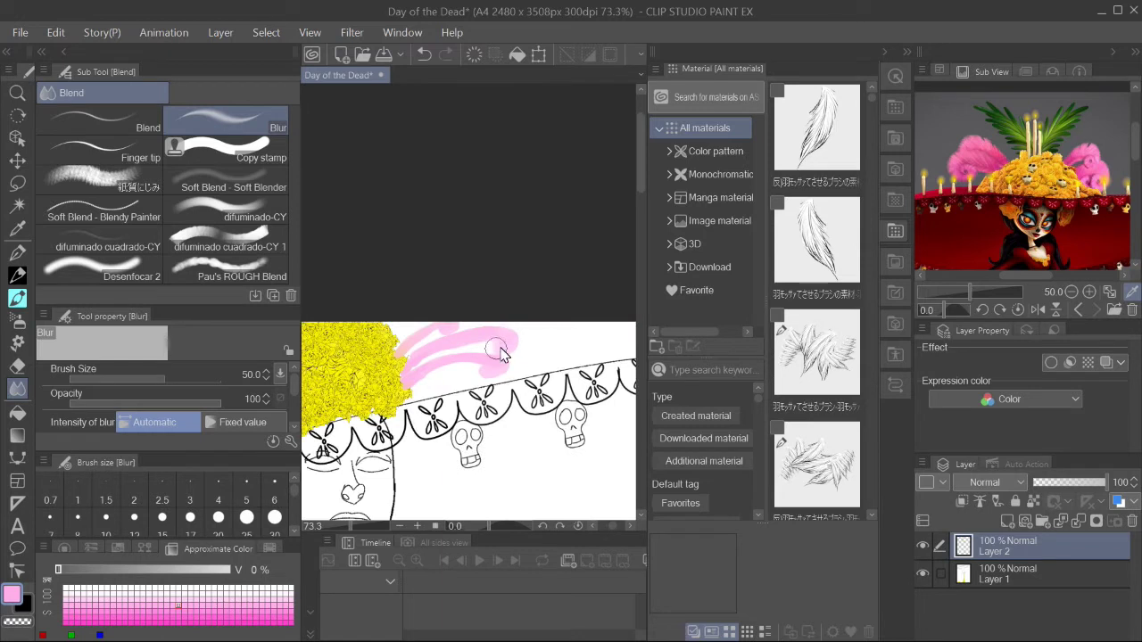
left_click(103, 148)
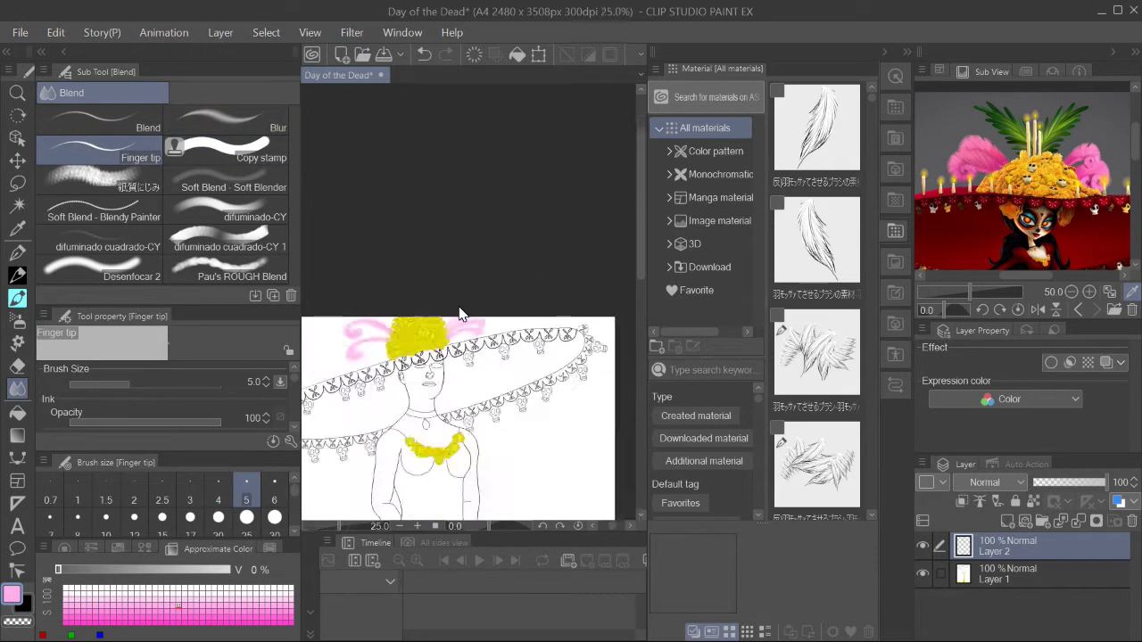
Trace a thin black outline along the lower curl with the rough G-pen
key("p")
left_click(274, 147)
key("x")
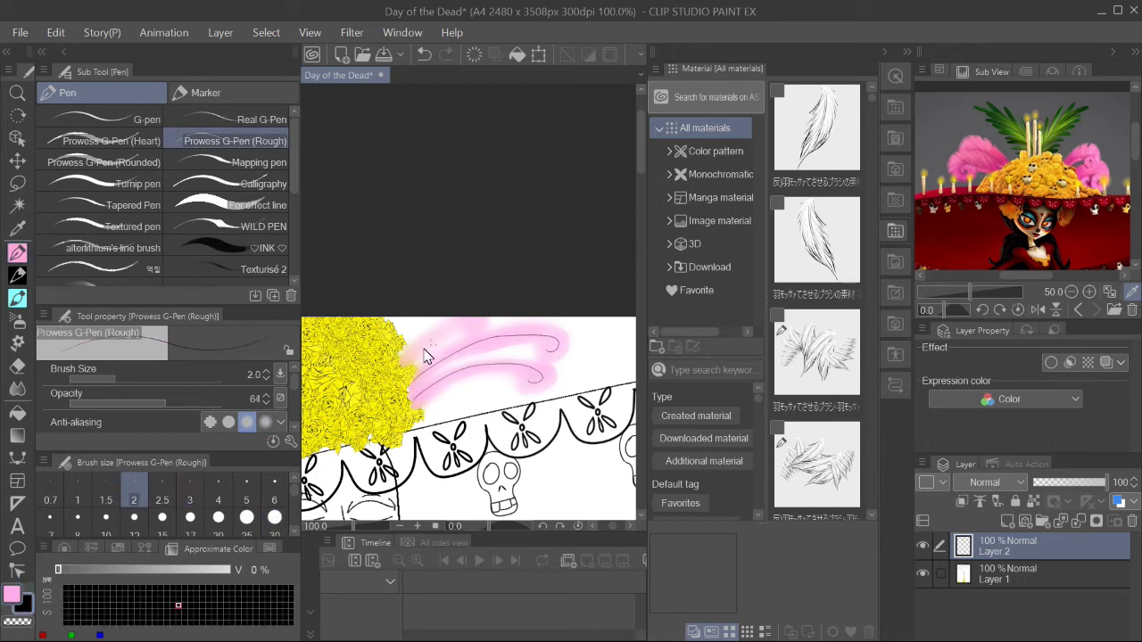
key("h")
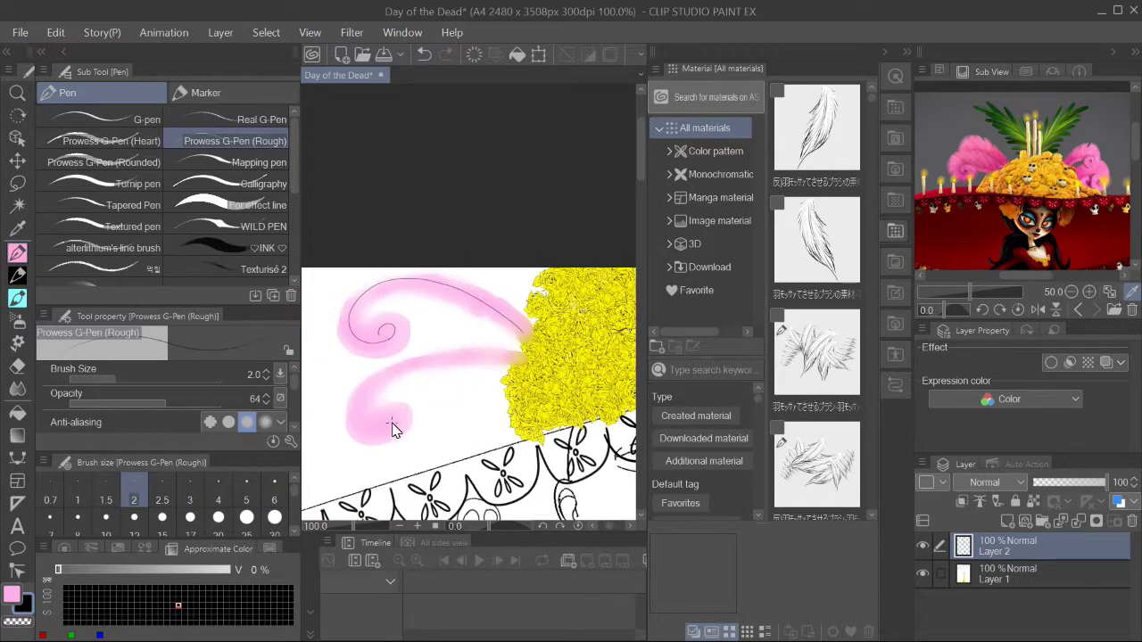
left_click_drag(401, 378, 515, 361)
key("j")
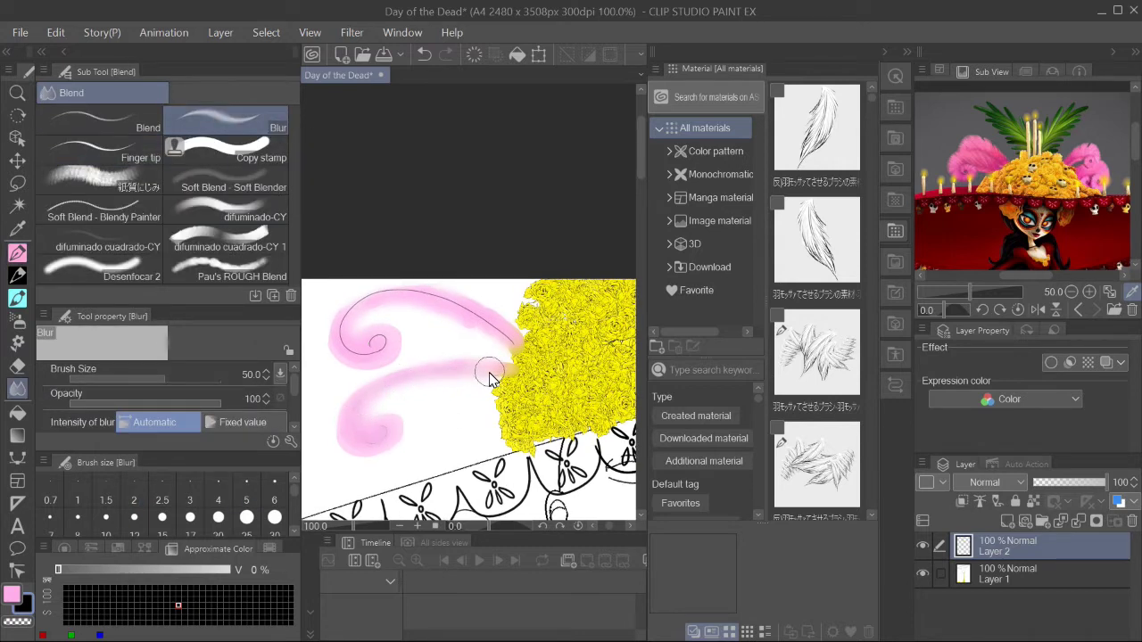
key("h")
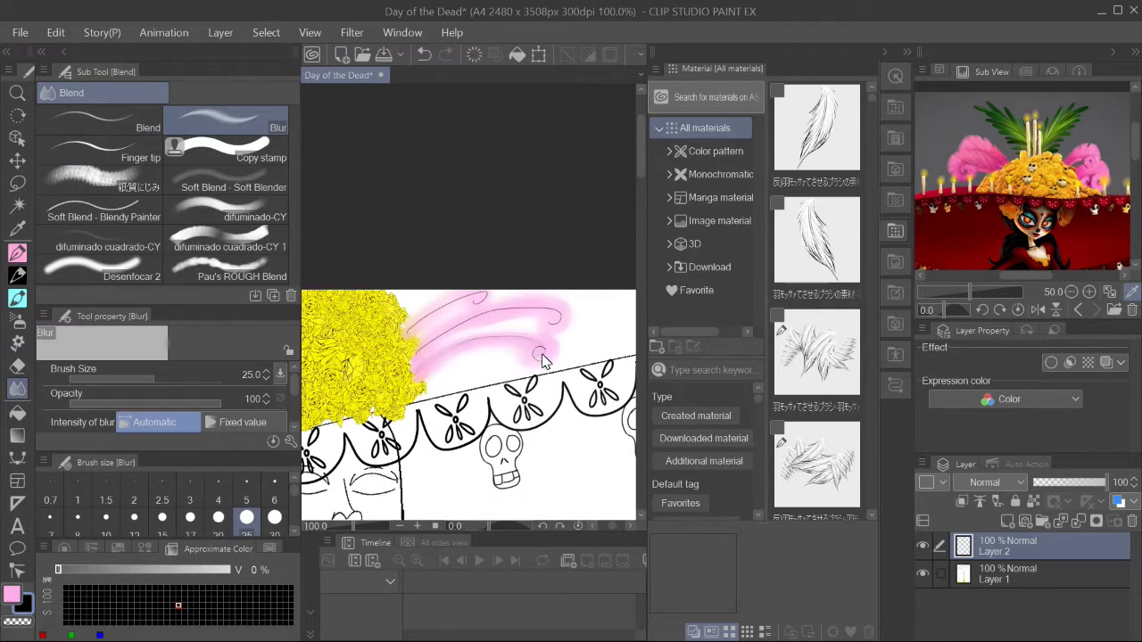
scroll(475, 298, "down", 2)
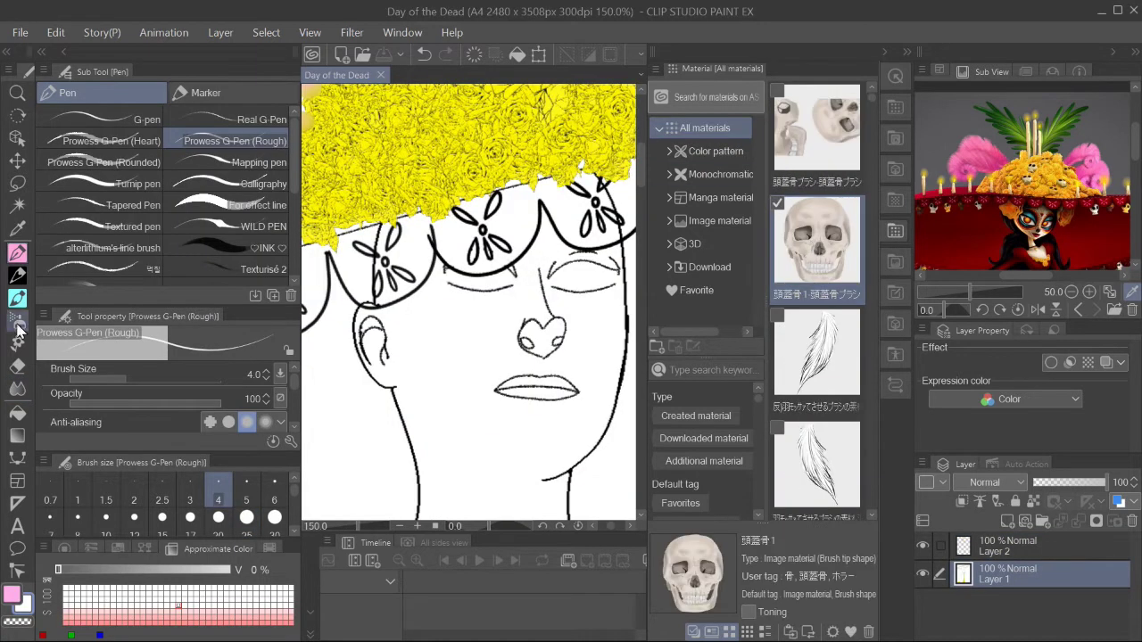
Drop the skull image onto the canvas and shrink it to flower size
left_click_drag(816, 241, 474, 315)
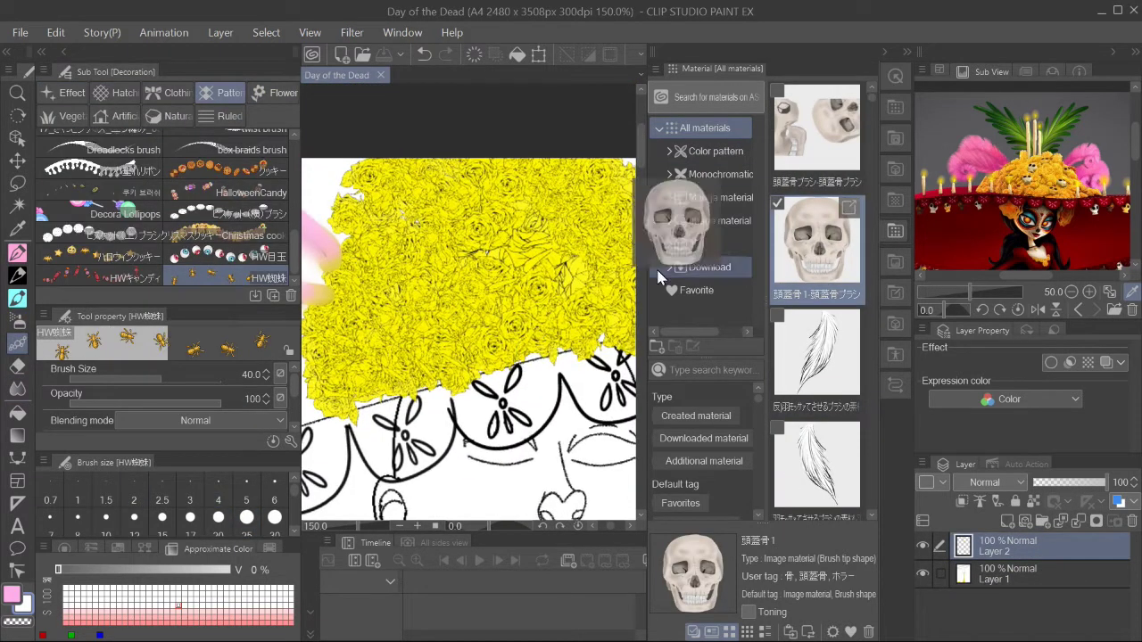
scroll(474, 315, "down", 4)
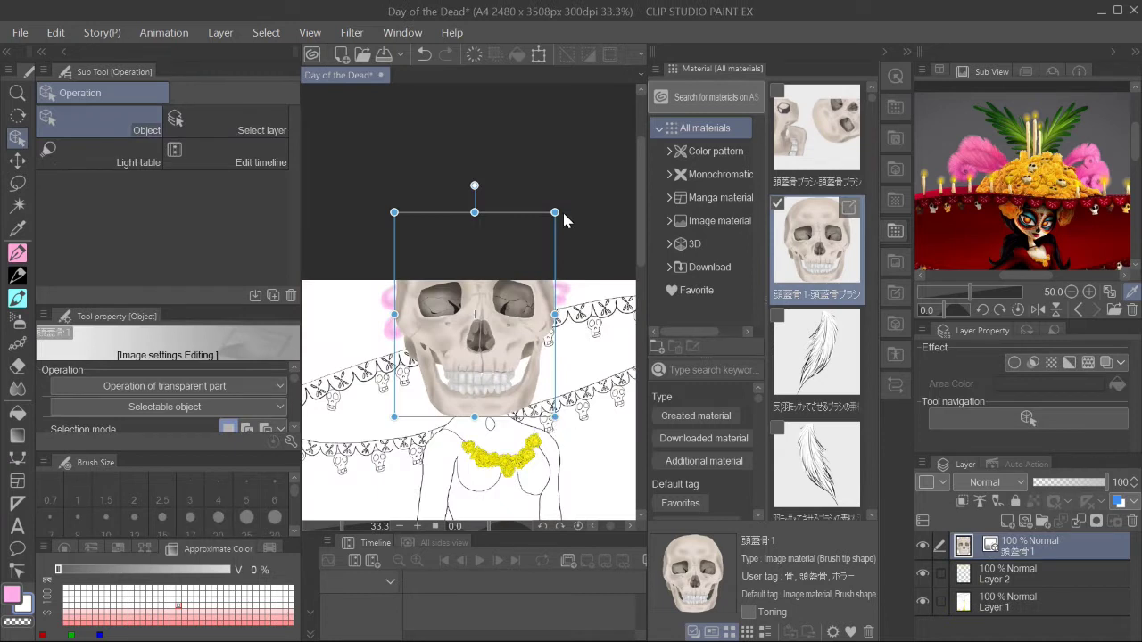
key("ctrl+t")
mouse_move(548, 210)
left_mouse_down()
mouse_move(427, 360)
mouse_move(462, 312)
left_mouse_up()
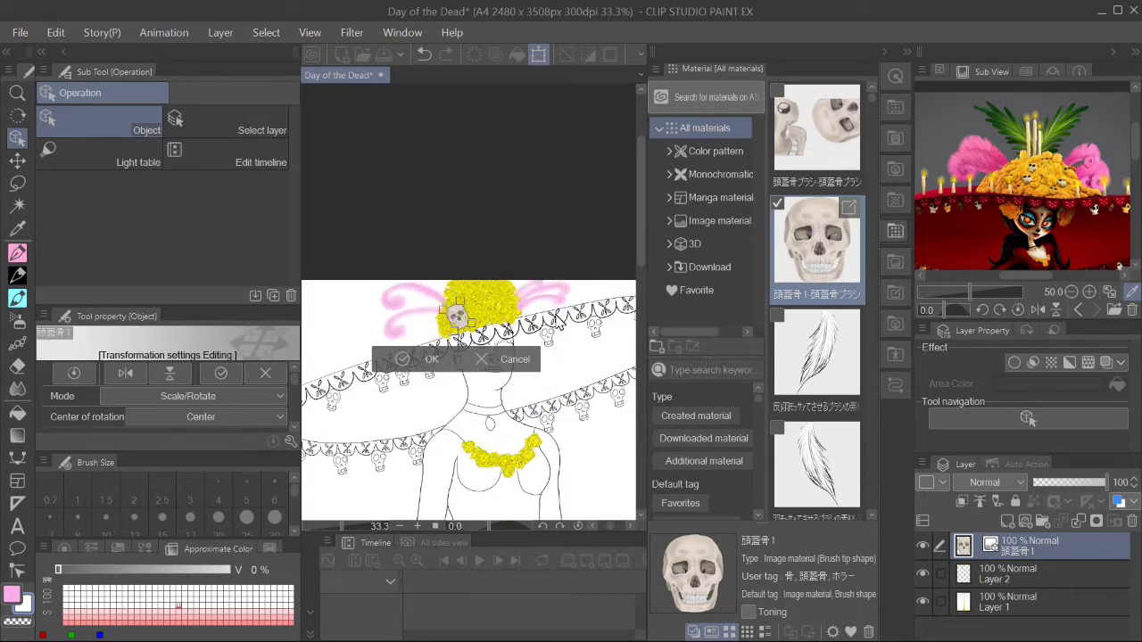
scroll(462, 312, "up", 2)
key("Return")
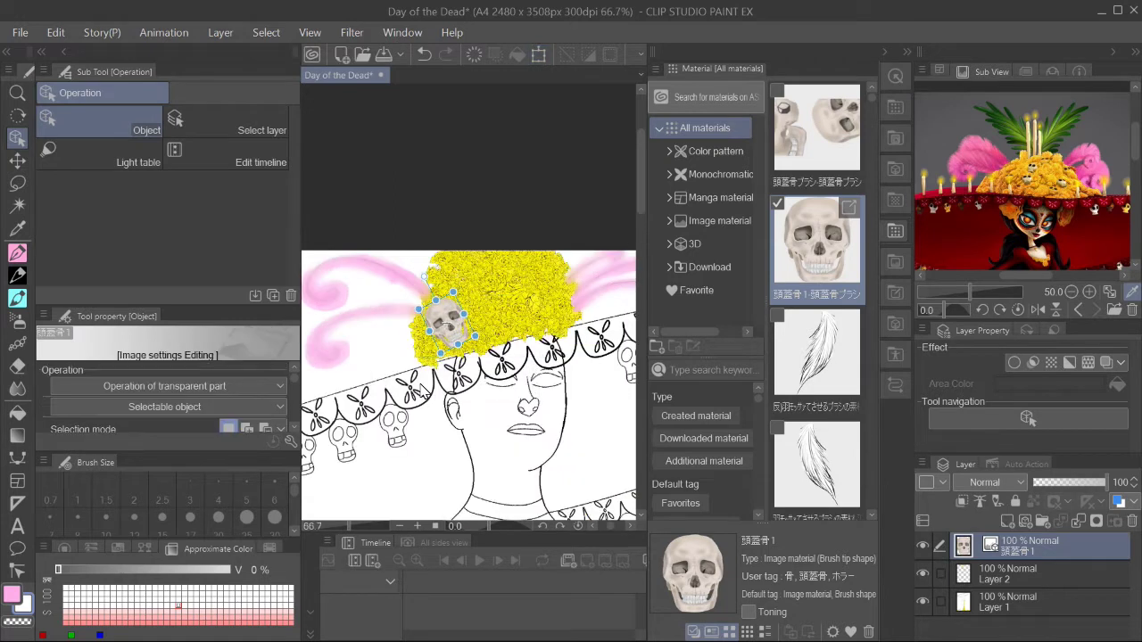
Paste two skull copies and place them among the hat's yellow marigolds
key("ctrl+c")
key("ctrl+v")
key("ctrl+t")
mouse_move(446, 326)
left_mouse_down()
mouse_move(472, 275)
mouse_move(535, 299)
left_mouse_up()
key("Return")
key("ctrl+c")
key("ctrl+v")
key("ctrl+t")
key("Return")
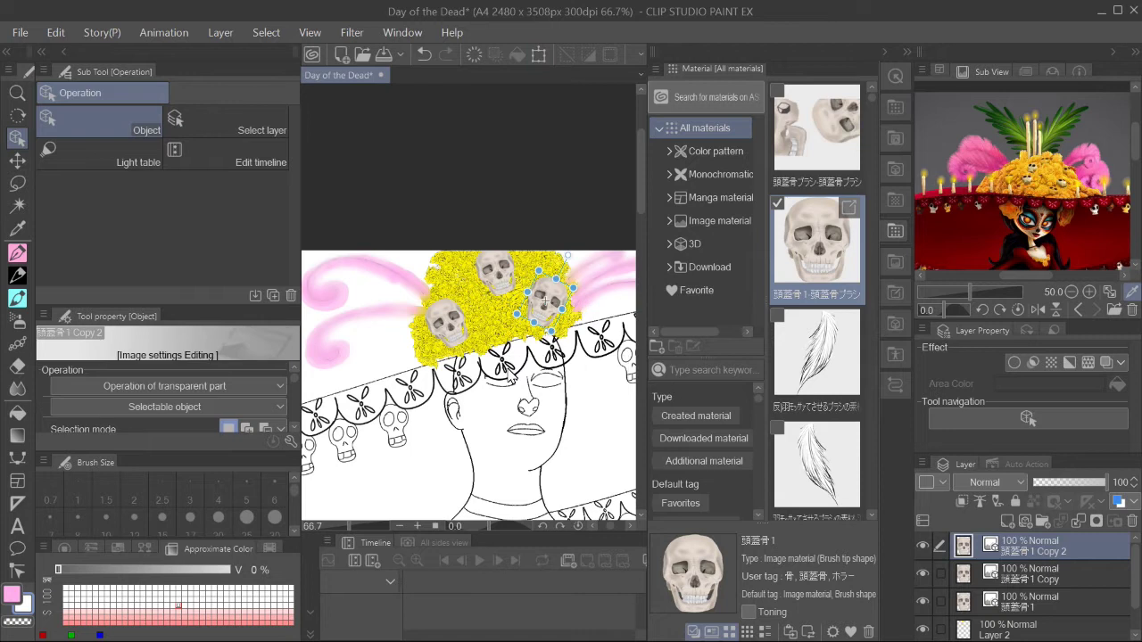
Add a third skull copy among the hat flowers
scroll(510, 375, "down", 3)
key("ctrl+c")
key("ctrl+v")
key("ctrl+t")
scroll(517, 312, "down", 3)
key("Return")
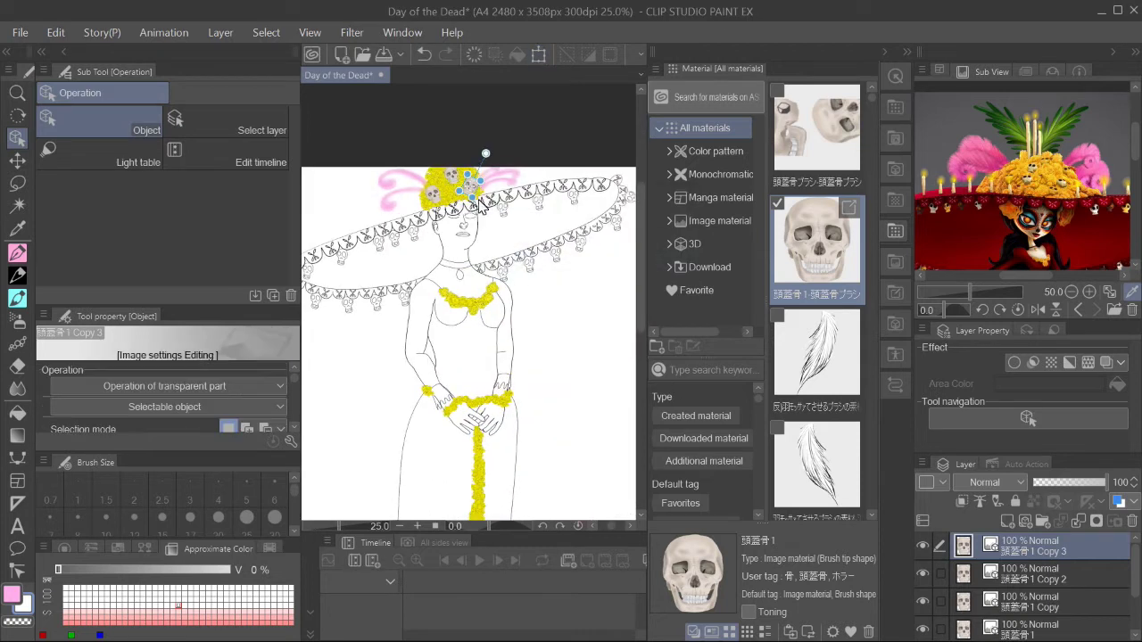
Position a skull copy on the flower strip down the dress
scroll(472, 192, "up", 3)
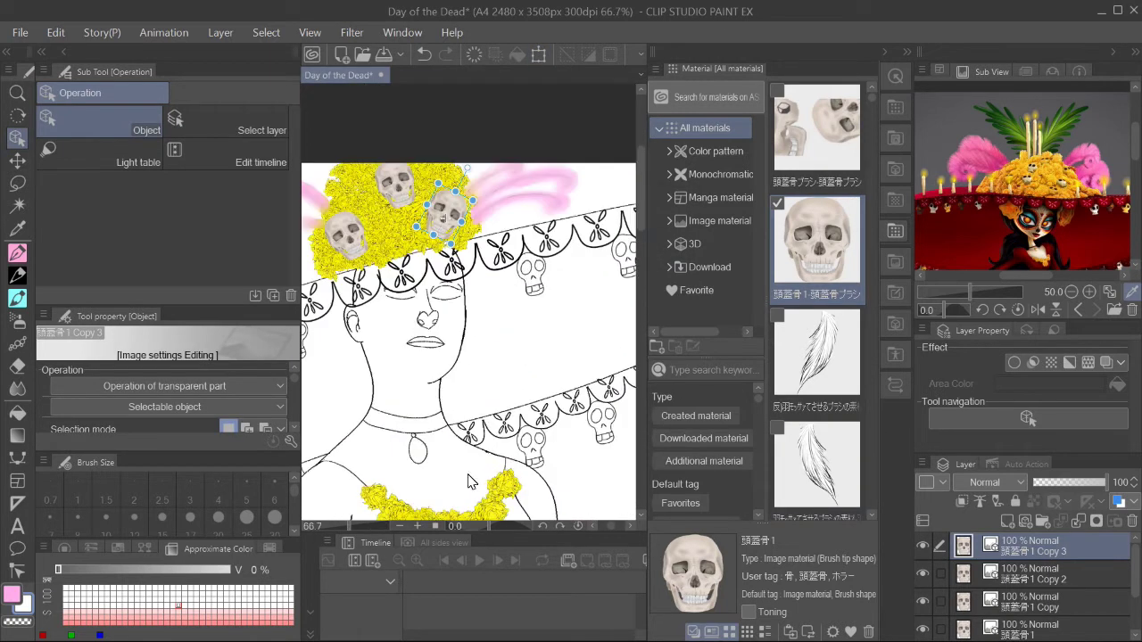
key("ctrl+t")
scroll(472, 479, "down", 5)
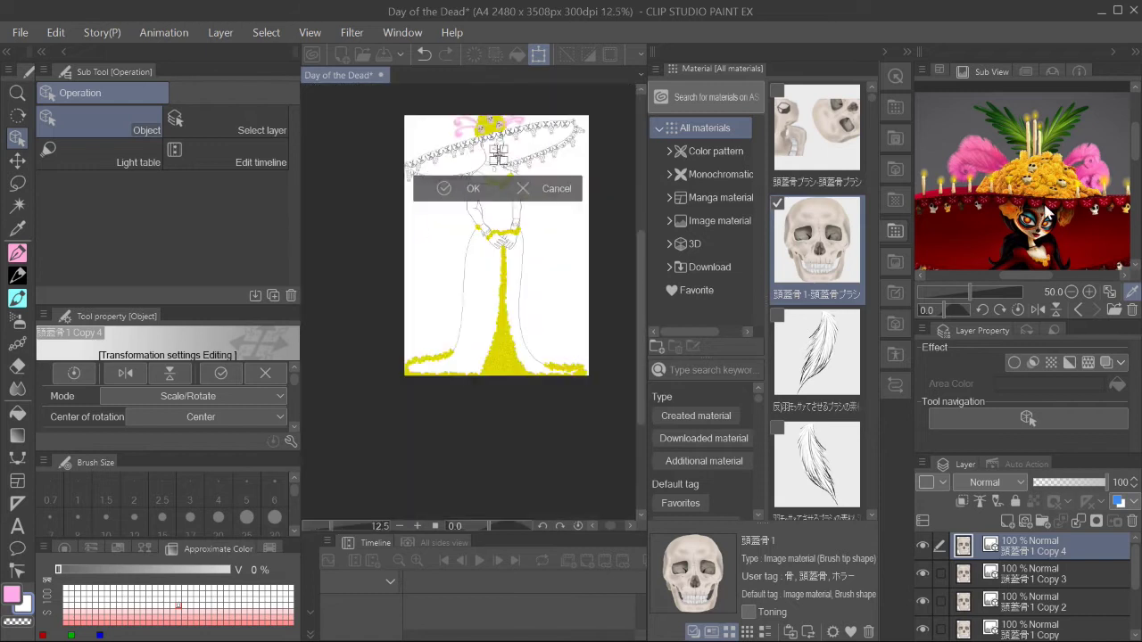
scroll(502, 158, "up", 3)
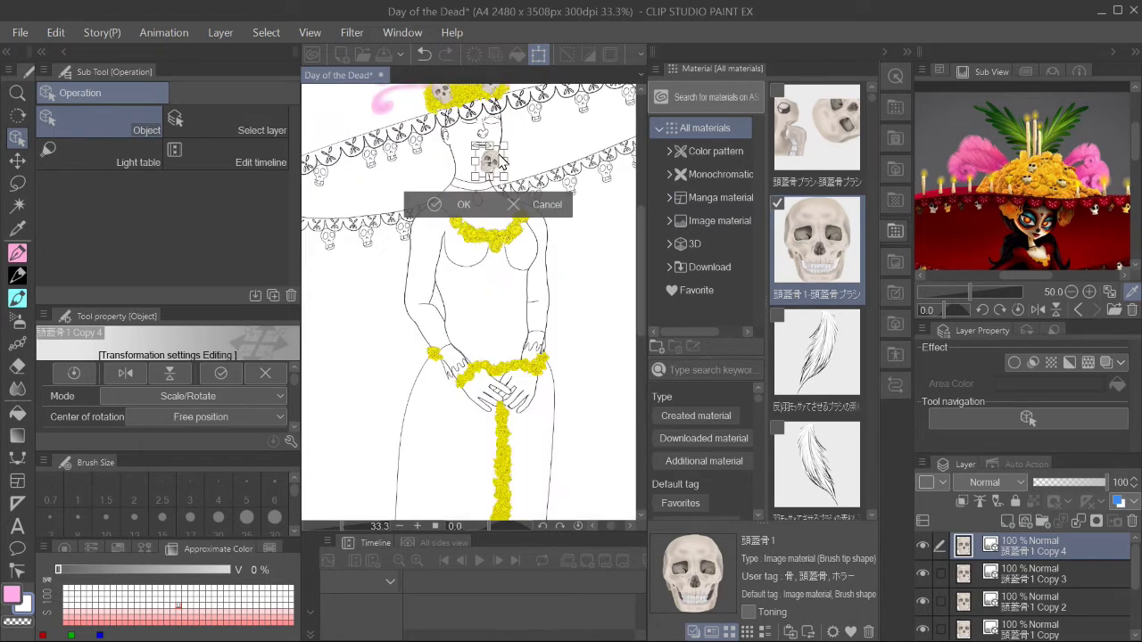
scroll(497, 181, "up", 3)
scroll(509, 209, "down", 10)
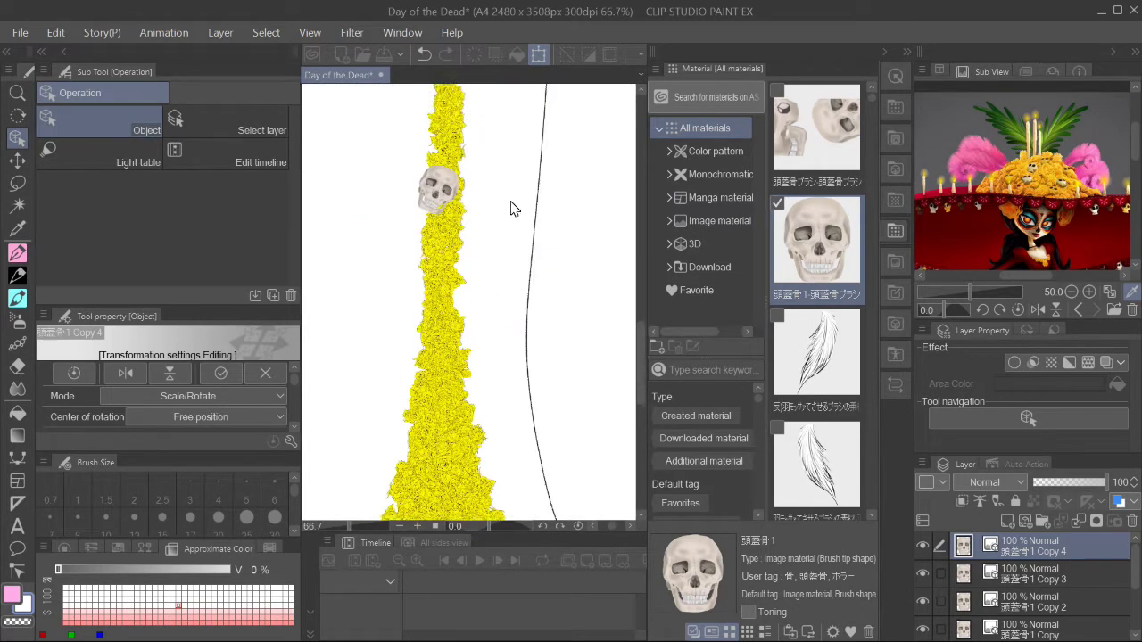
scroll(549, 295, "down", 2)
key("Return")
Move a skull copy up onto the hem garland and paste another beside it
scroll(1049, 153, "down", 2)
left_click_drag(497, 385, 437, 259)
left_click(388, 304)
left_click(406, 269)
key("Return")
key("ctrl+c")
key("ctrl+v")
mouse_move(451, 214)
left_mouse_down()
mouse_move(397, 313)
mouse_move(493, 265)
mouse_move(466, 306)
mouse_move(606, 317)
left_mouse_up()
scroll(447, 303, "down", 1)
key("Return")
Paste four more skull copies along the hem's marigold garland
key("ctrl+c")
key("ctrl+v")
key("Return")
key("ctrl+c")
key("ctrl+v")
scroll(477, 247, "down", 2)
key("Return")
key("ctrl+c")
key("ctrl+v")
key("Return")
key("ctrl+c")
key("ctrl+v")
key("Return")
Add three more skulls further along the hem garland
key("ctrl+c")
key("ctrl+v")
scroll(535, 348, "right", 3)
key("Return")
key("ctrl+c")
key("ctrl+v")
left_click_drag(446, 321, 576, 323)
left_click(380, 376)
key("ctrl+c")
key("ctrl+v")
key("Return")
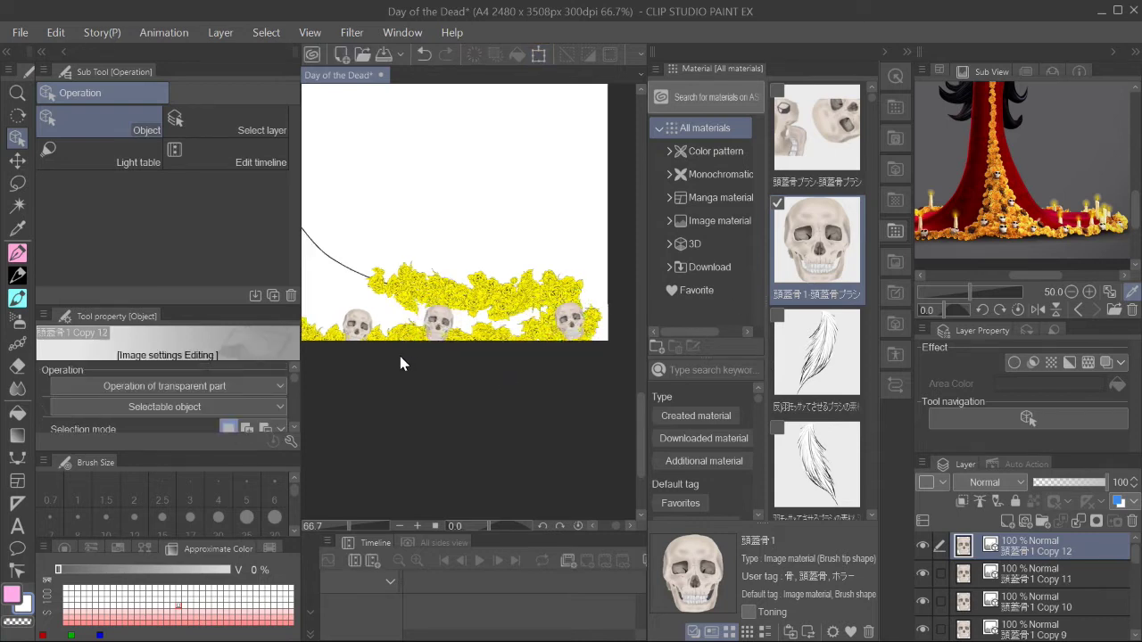
Paste three skull copies and slide them left beside neighbouring skulls on the hem
key("ctrl+c")
key("ctrl+v")
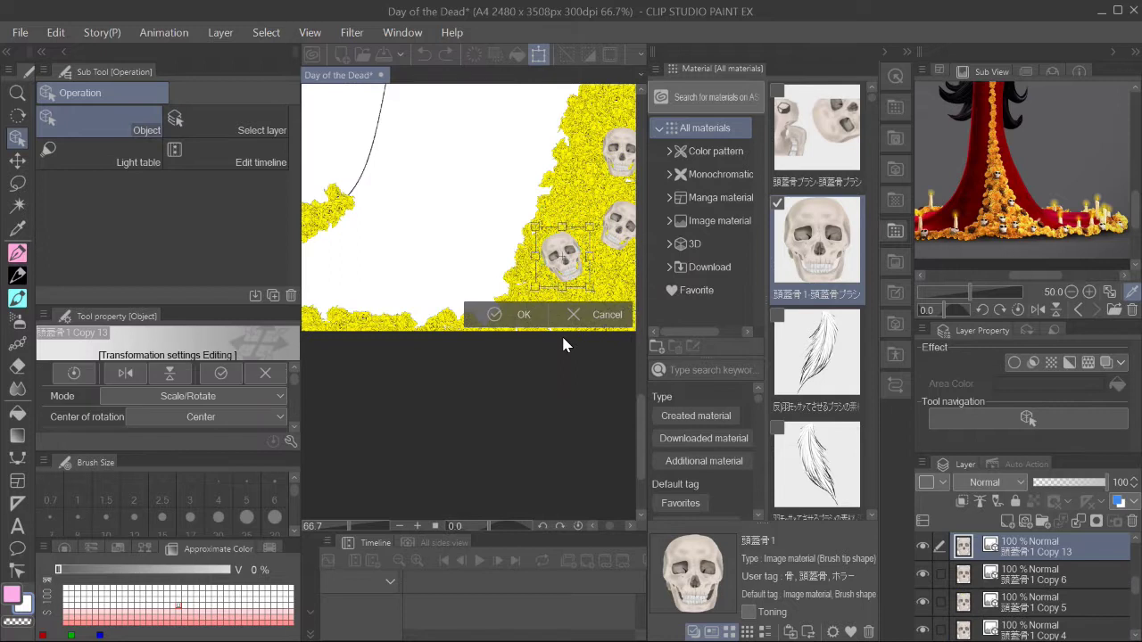
left_click_drag(562, 263, 446, 311)
left_click(393, 368)
key("ctrl+c")
key("ctrl+v")
left_click_drag(579, 287, 486, 287)
left_click(459, 351)
key("ctrl+c")
key("ctrl+v")
left_click(444, 326)
Move the final skull copy left along the hem and commit it
key("ctrl+c")
key("ctrl+v")
left_click_drag(498, 270, 399, 268)
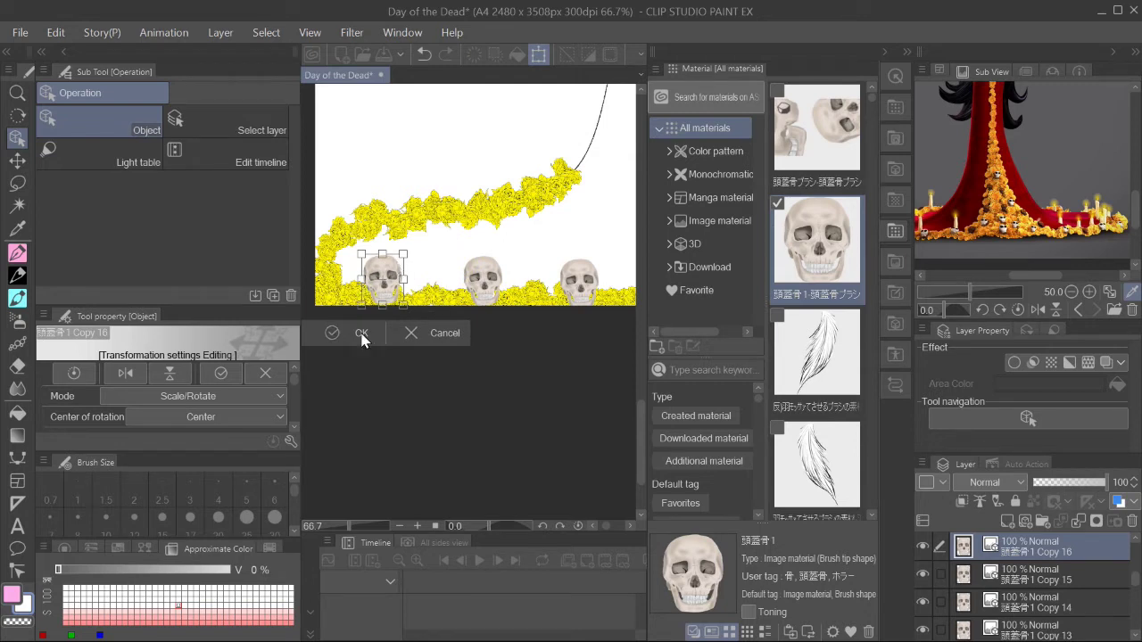
key("Return")
scroll(357, 281, "up", 3)
scroll(823, 240, "up", 2)
Drop the side-view skull, shrink it onto the garland, and place a copy at the train's bottom-right
left_click_drag(821, 245, 510, 258)
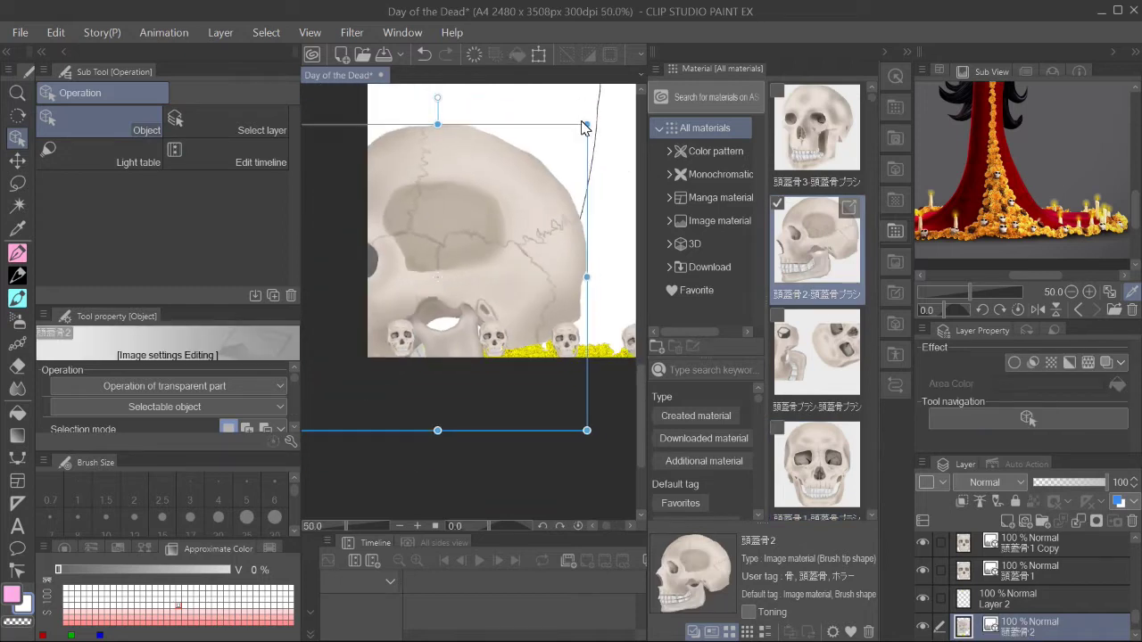
left_click_drag(582, 128, 397, 288)
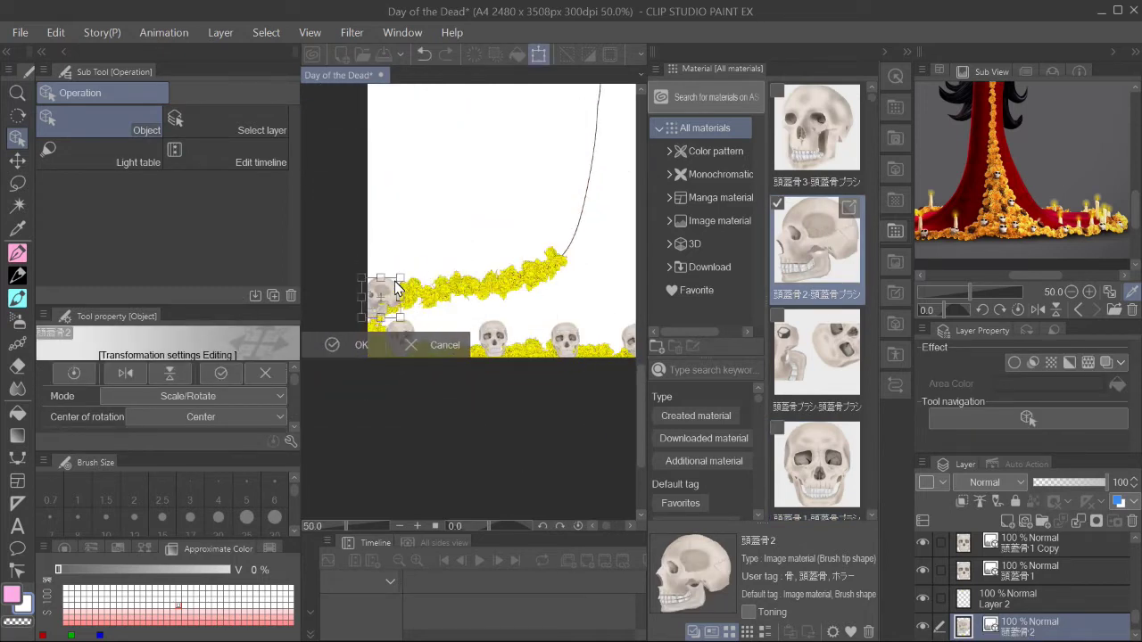
scroll(383, 307, "up", 2)
left_click(351, 382)
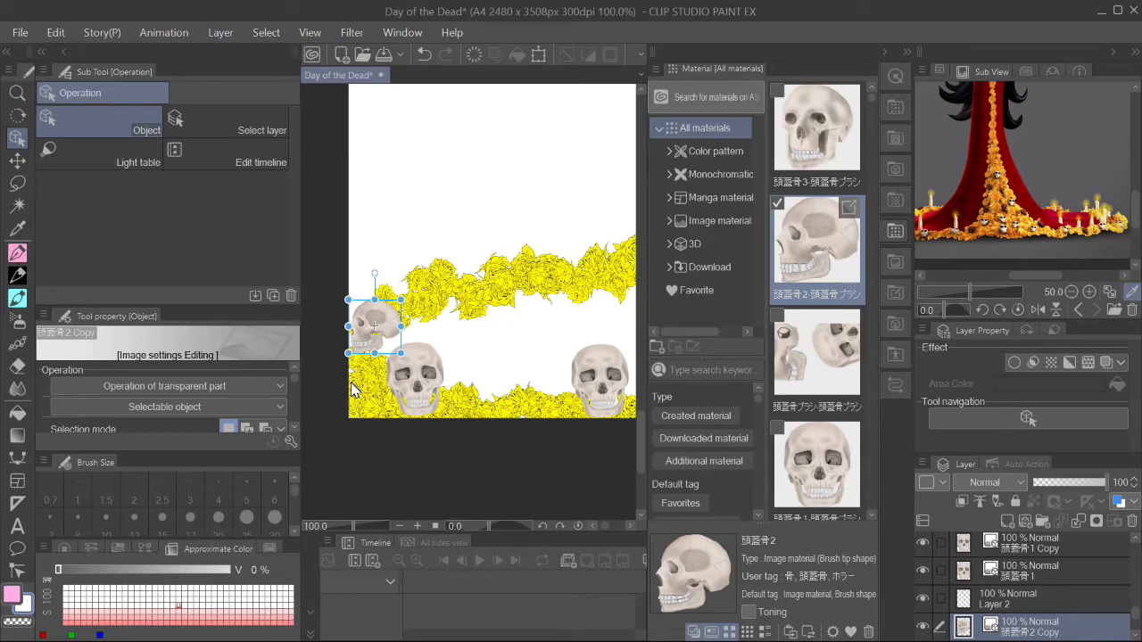
scroll(504, 308, "up", 2)
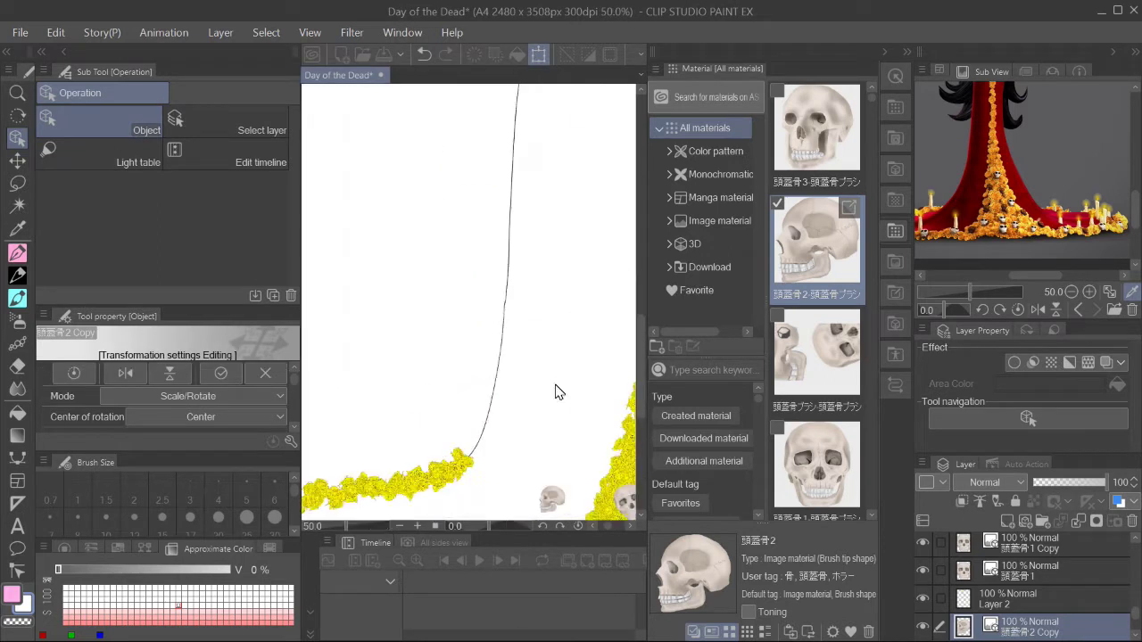
mouse_move(372, 348)
left_mouse_down()
mouse_move(511, 321)
mouse_move(491, 323)
left_mouse_up()
scroll(511, 321, "up", 1)
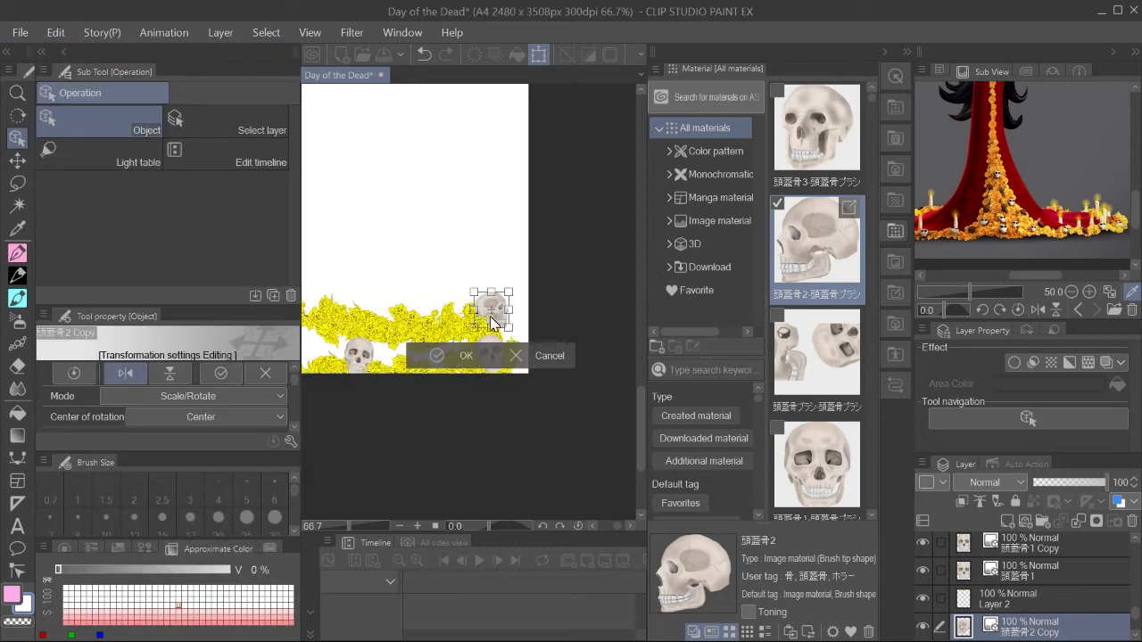
left_click(460, 357)
scroll(522, 301, "down", 2)
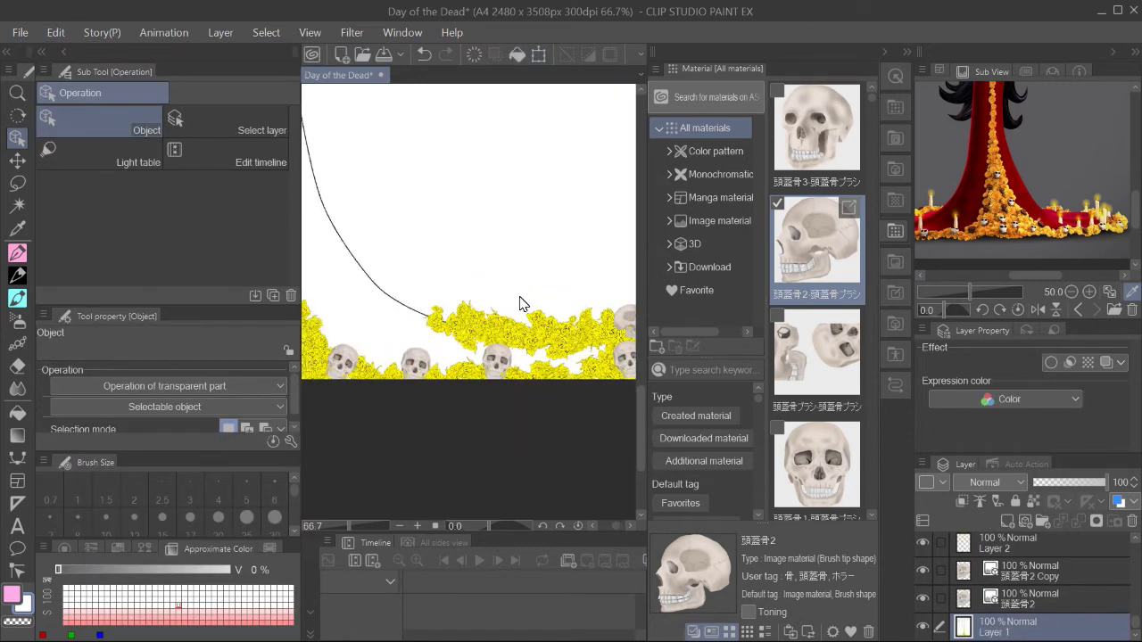
scroll(519, 304, "down", 1)
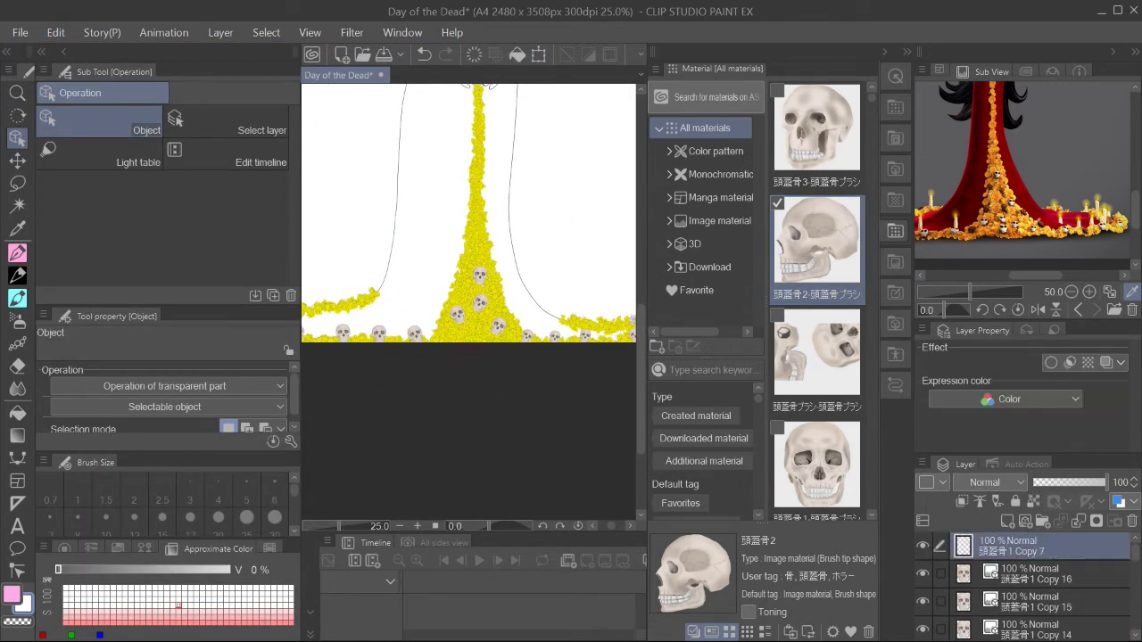
Drag the skull brush material into the Decoration sub tool list
left_click(1034, 626)
scroll(1075, 624, "down", 3)
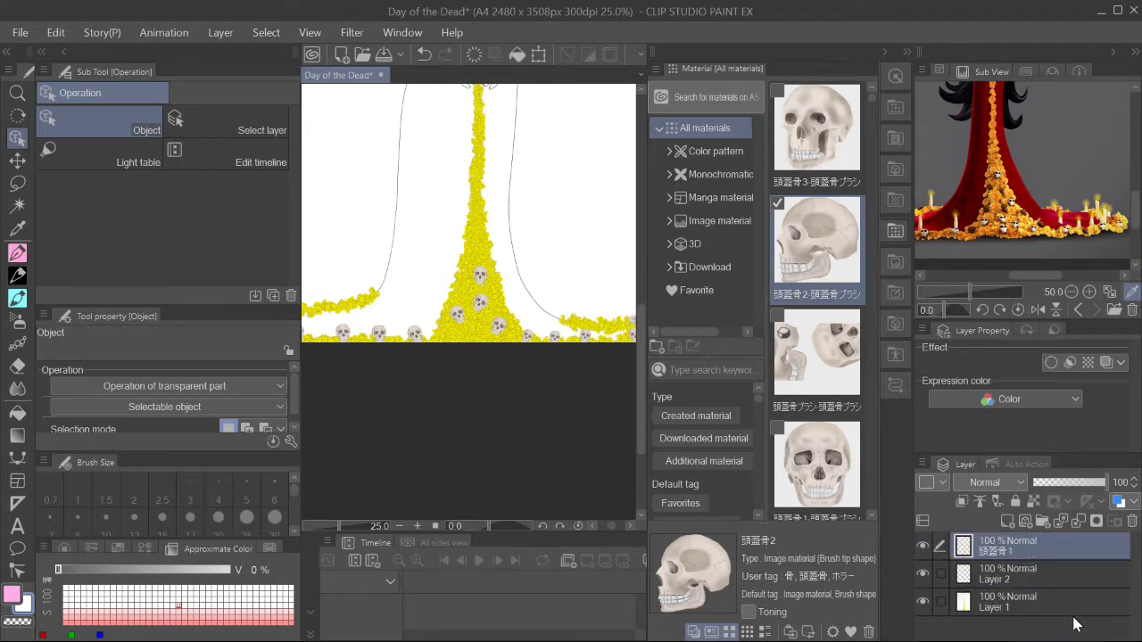
scroll(513, 313, "up", 3)
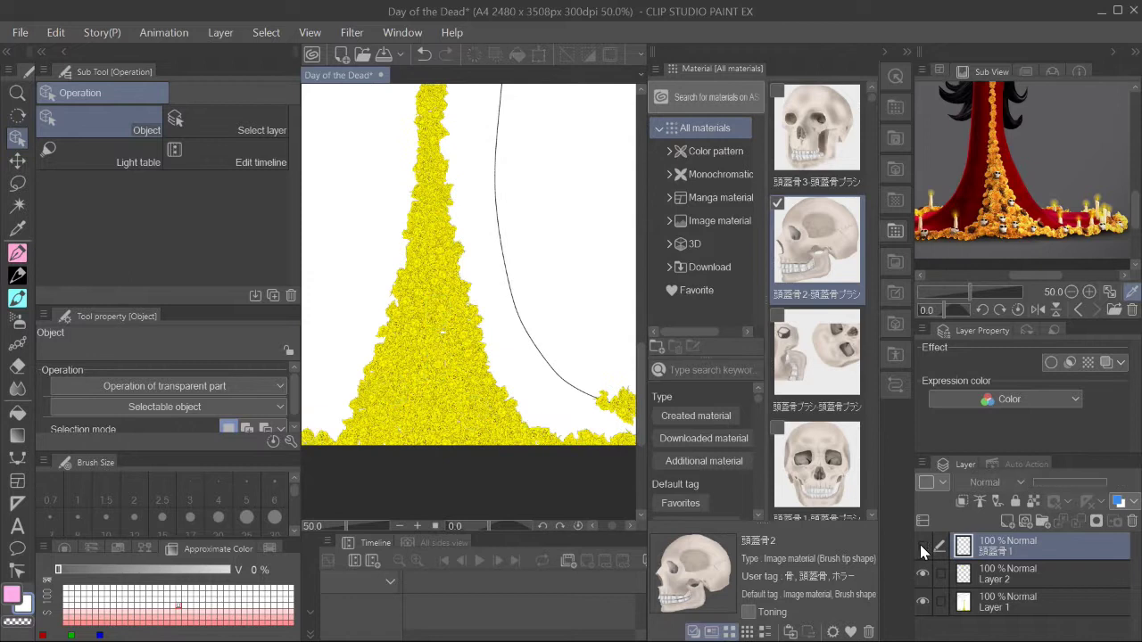
scroll(571, 319, "down", 3)
left_click(817, 343)
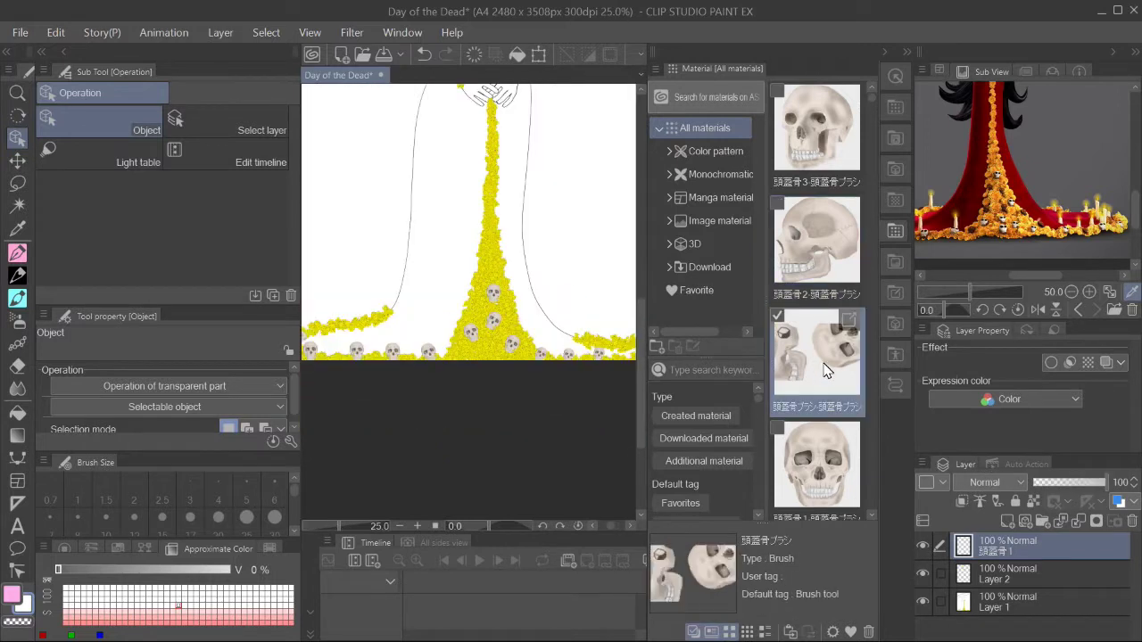
left_click(18, 346)
left_click_drag(816, 341, 175, 282)
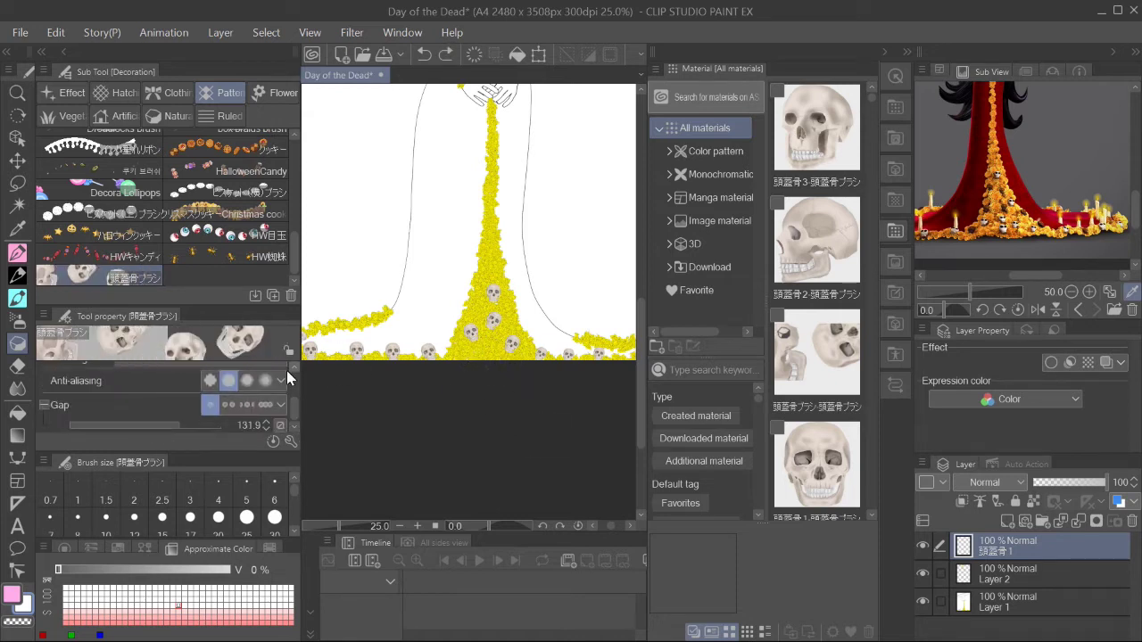
Review the skull brush's spraying and tip settings and show Brush density
left_click(290, 441)
left_click(287, 265)
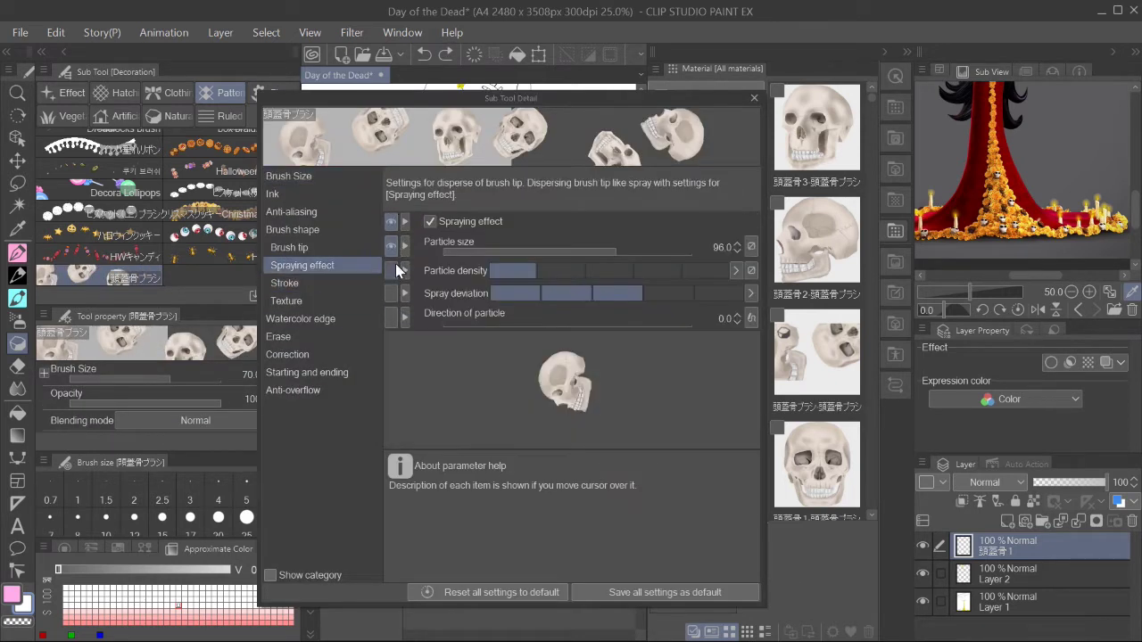
left_click(313, 284)
left_click(308, 301)
left_click(312, 249)
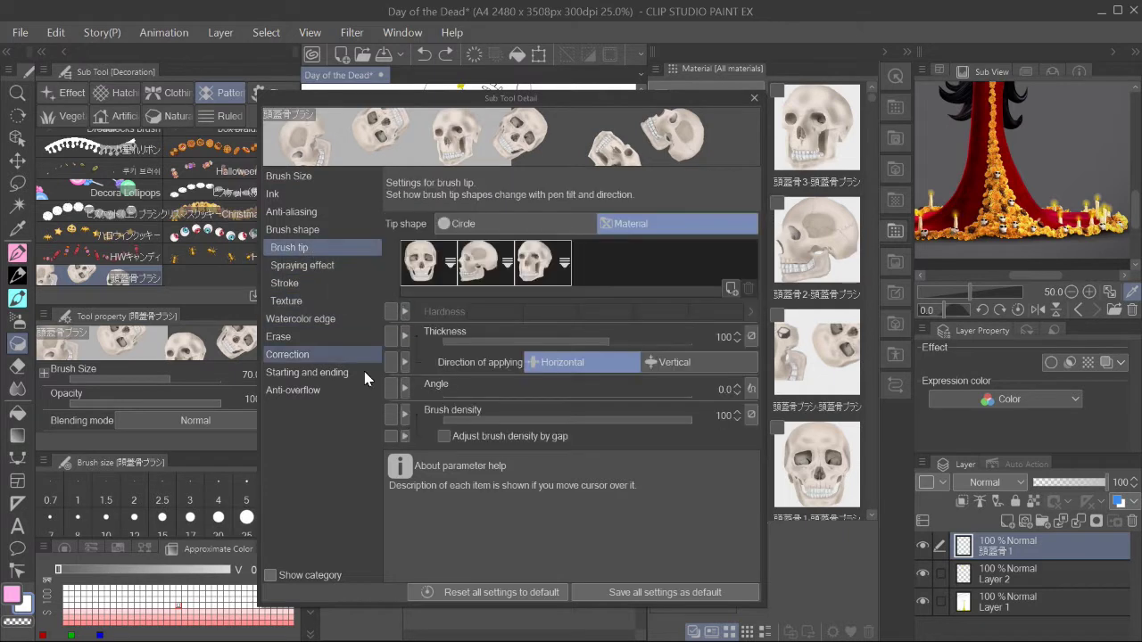
left_click(391, 414)
left_click(753, 97)
Set the spray particle size to 104.5 in Tool property
scroll(89, 416, "down", 3)
scroll(522, 429, "up", 2)
scroll(510, 436, "up", 2)
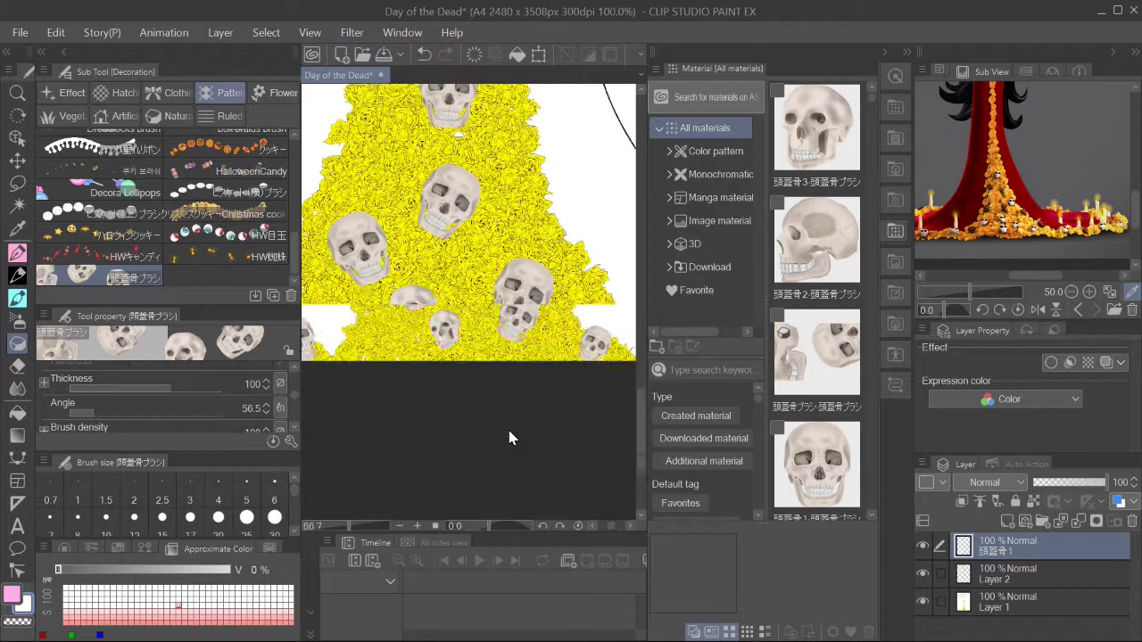
scroll(173, 398, "down", 3)
left_click_drag(173, 393, 183, 392)
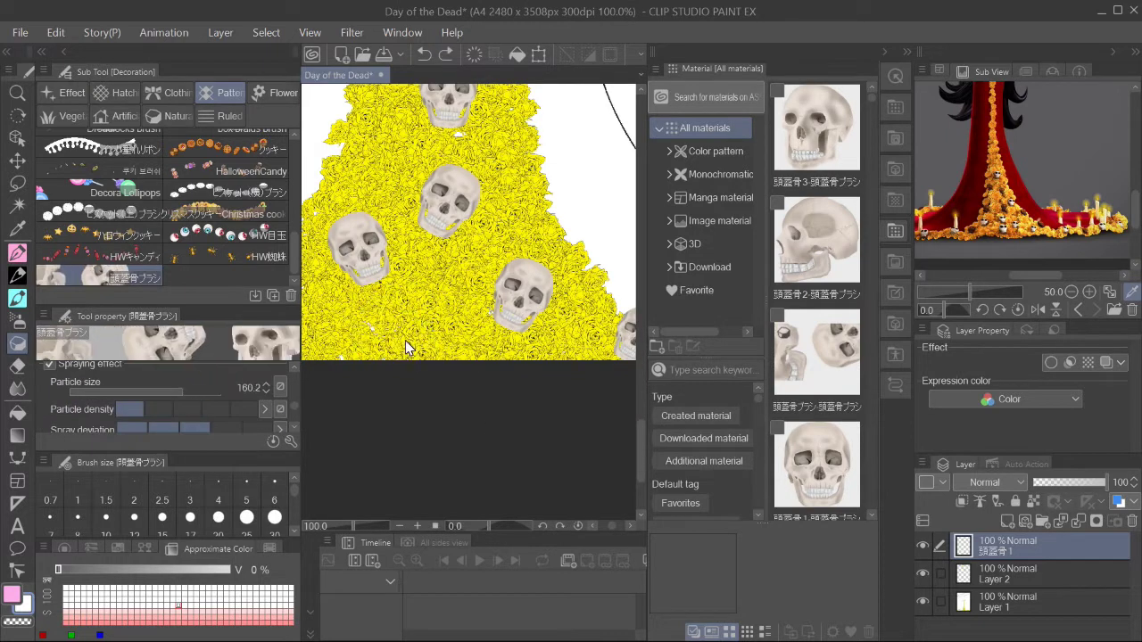
scroll(481, 400, "down", 3)
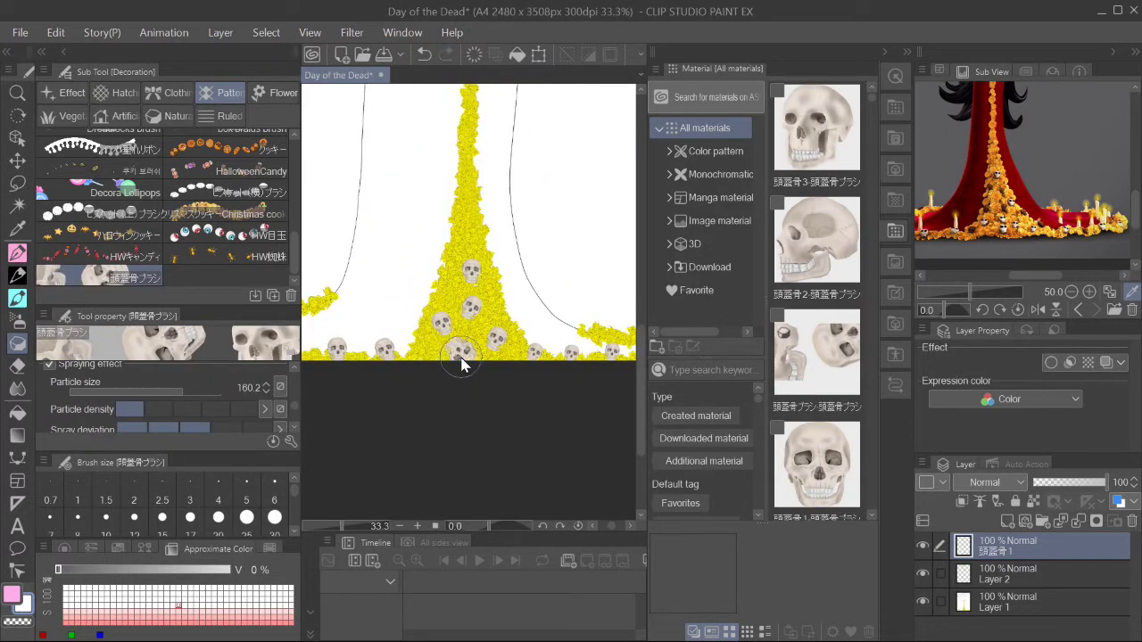
left_click(176, 388)
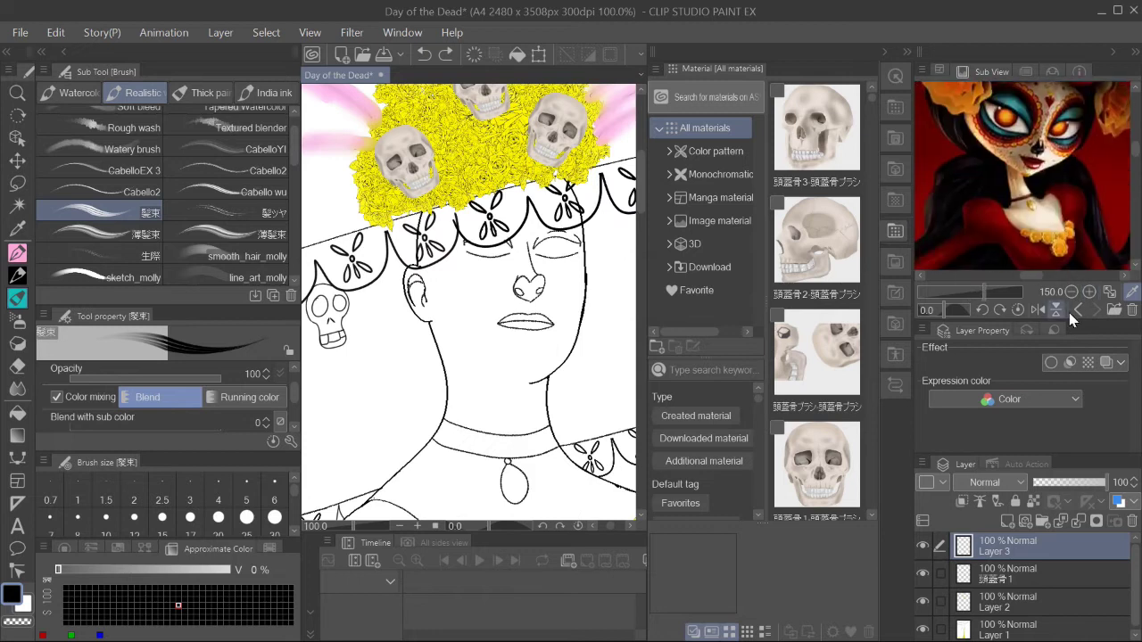
Create a new layer and ink the first sugar-skull face markings with a fine pen
left_click(1077, 309)
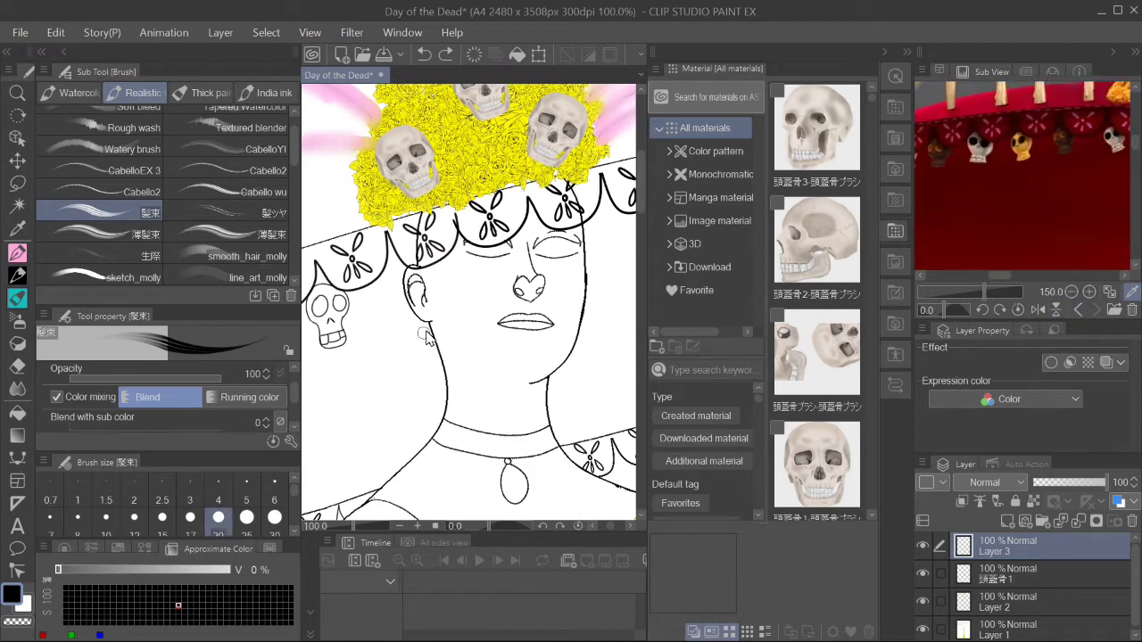
left_click(161, 517)
left_click_drag(399, 265, 428, 328)
left_click_drag(928, 142, 1008, 287)
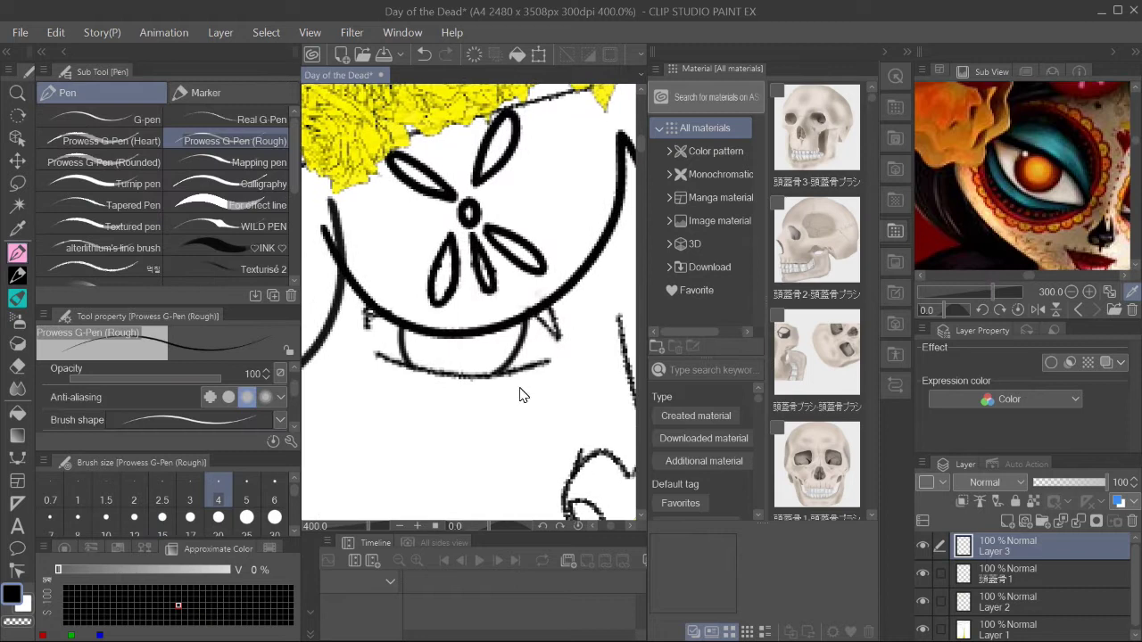
key("ctrl+z")
key("ctrl+z")
key("ctrl+shift+n")
left_click_drag(373, 379, 403, 395)
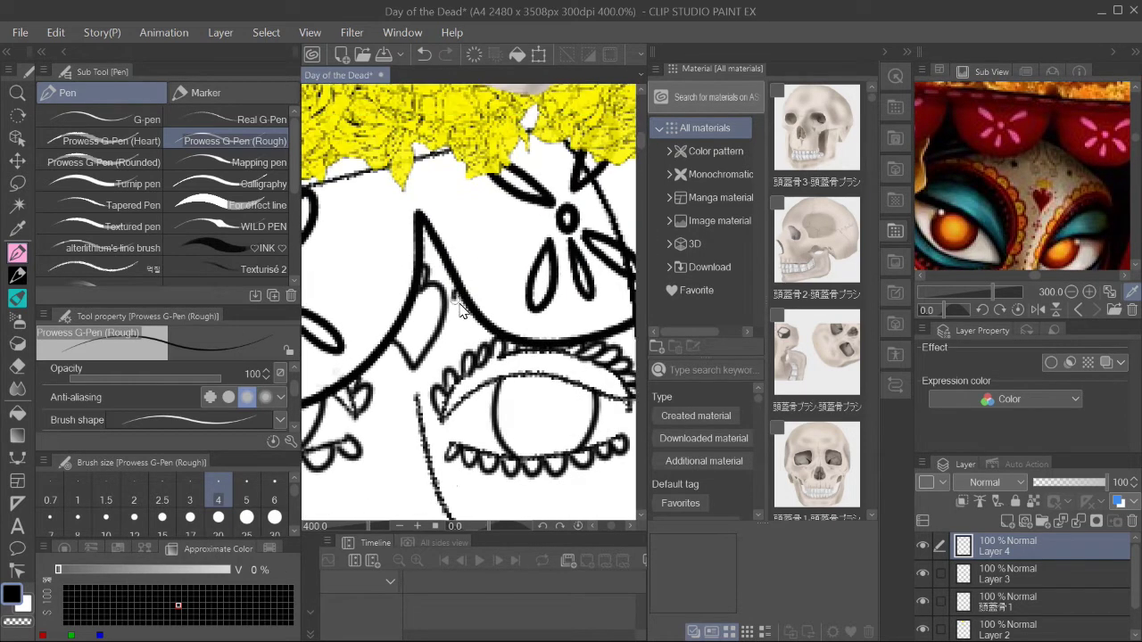
Inspect the reference face up close and switch to the Decoration brushes
left_click(1088, 293)
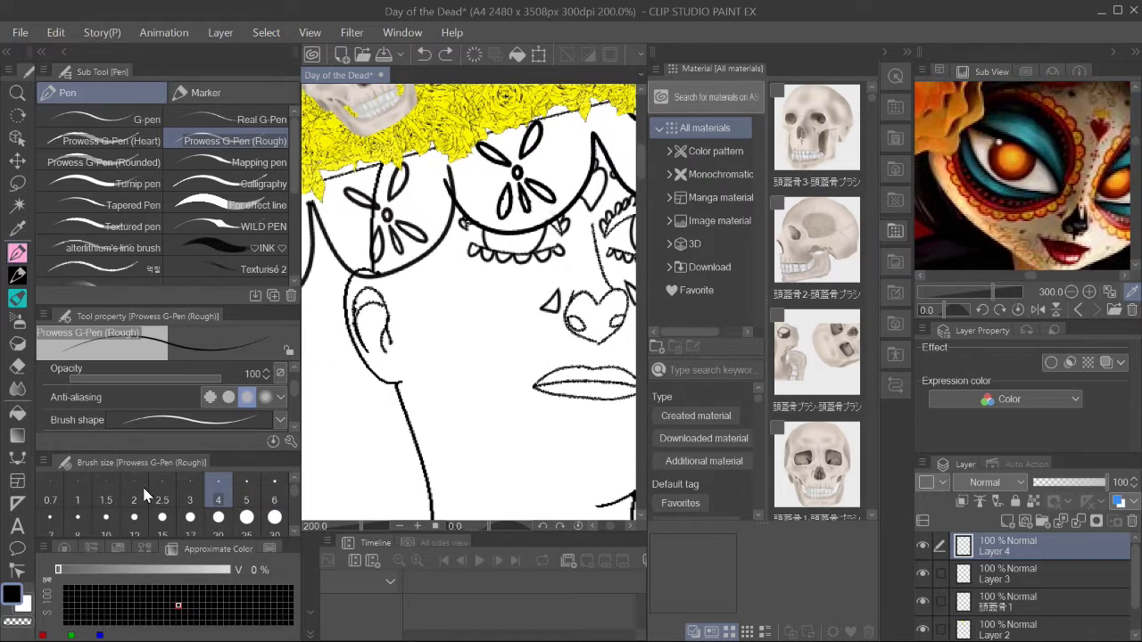
left_click(767, 226)
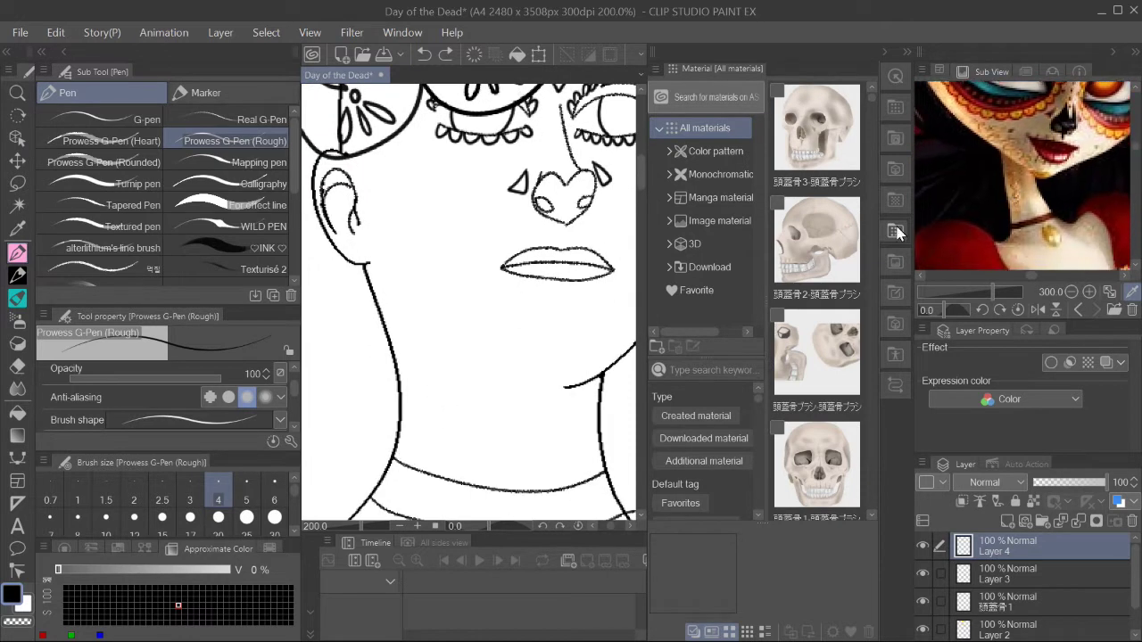
left_click(17, 344)
scroll(292, 182, "down", 3)
scroll(292, 182, "down", 2)
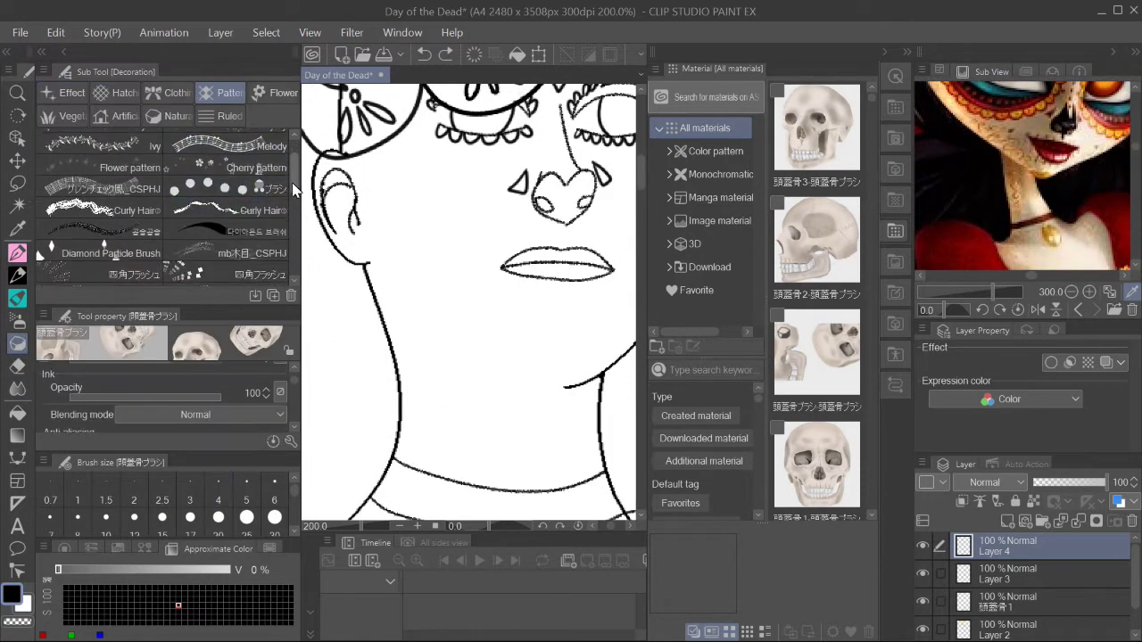
scroll(291, 182, "up", 1)
left_click(230, 254)
left_click_drag(499, 397, 421, 383)
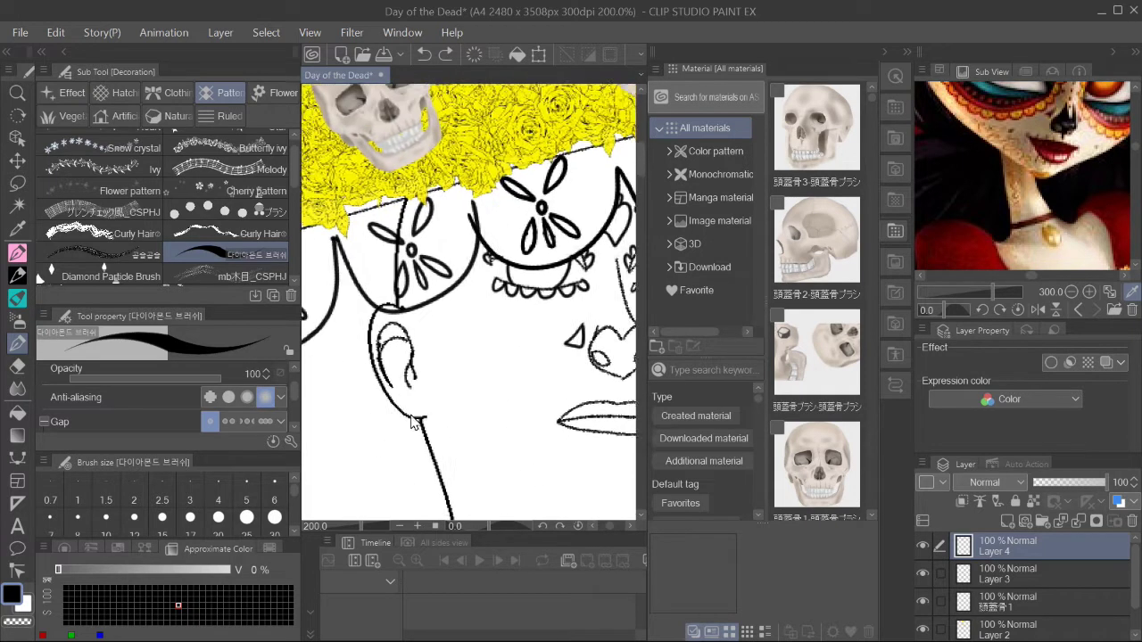
scroll(294, 223, "down", 3)
scroll(300, 257, "down", 2)
scroll(265, 198, "up", 3)
left_click(220, 116)
left_click(103, 143)
left_click_drag(453, 439, 475, 473)
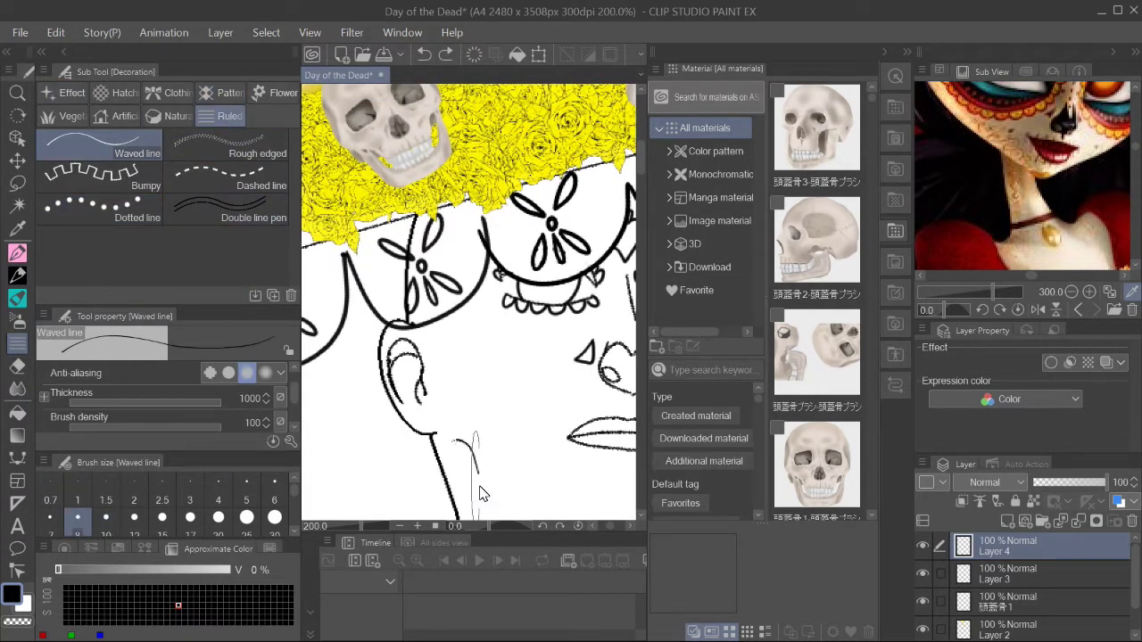
key("ctrl+z")
scroll(267, 402, "down", 2)
scroll(294, 412, "up", 1)
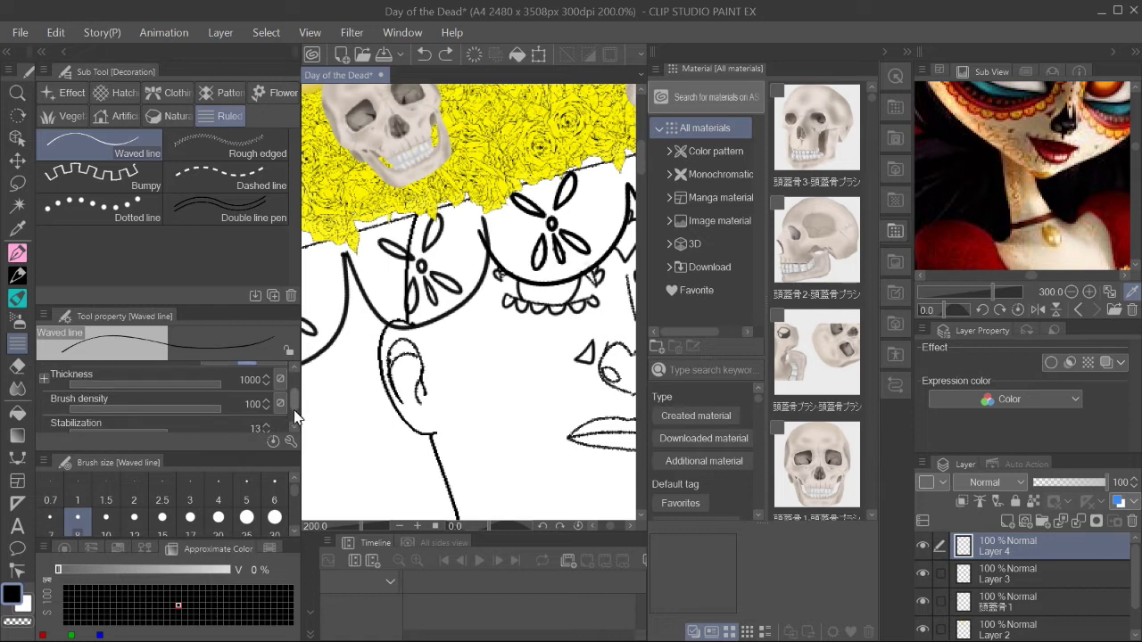
scroll(295, 418, "down", 1)
left_click(291, 440)
left_click(317, 229)
left_click(318, 194)
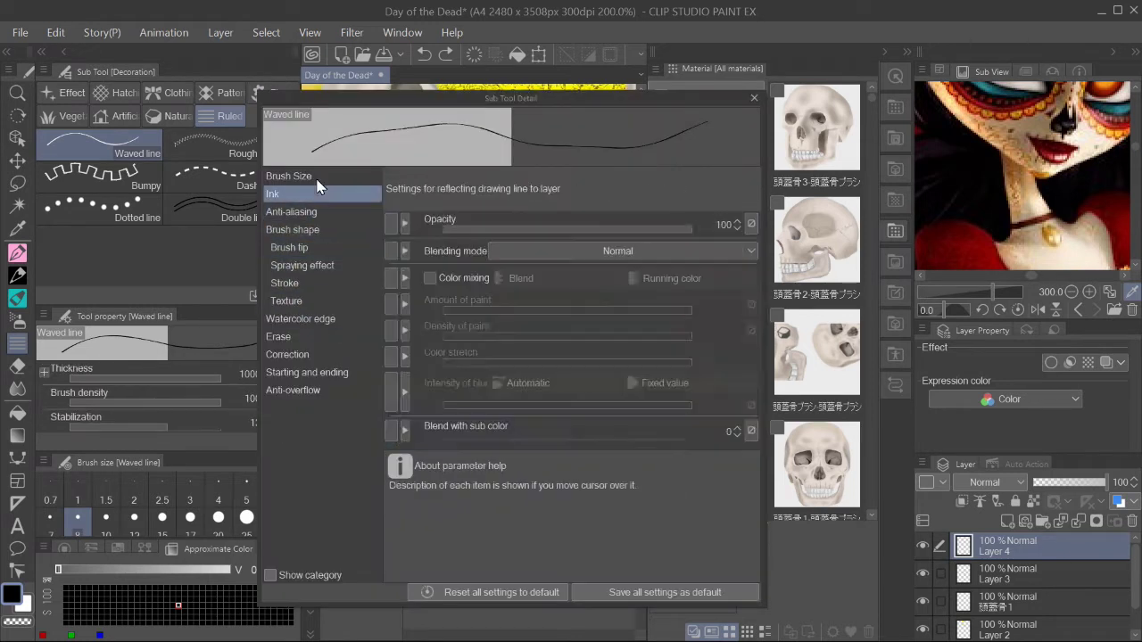
left_click(289, 247)
left_click(304, 265)
left_click(287, 300)
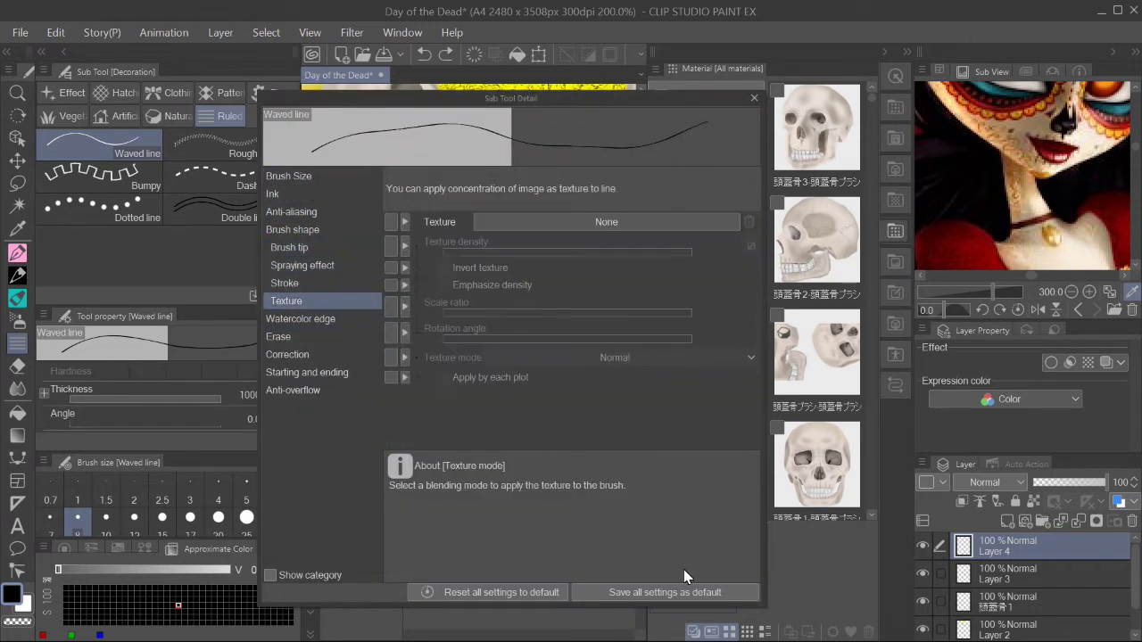
left_click(754, 97)
scroll(464, 295, "down", 5)
left_click_drag(409, 203, 452, 389)
scroll(456, 316, "up", 4)
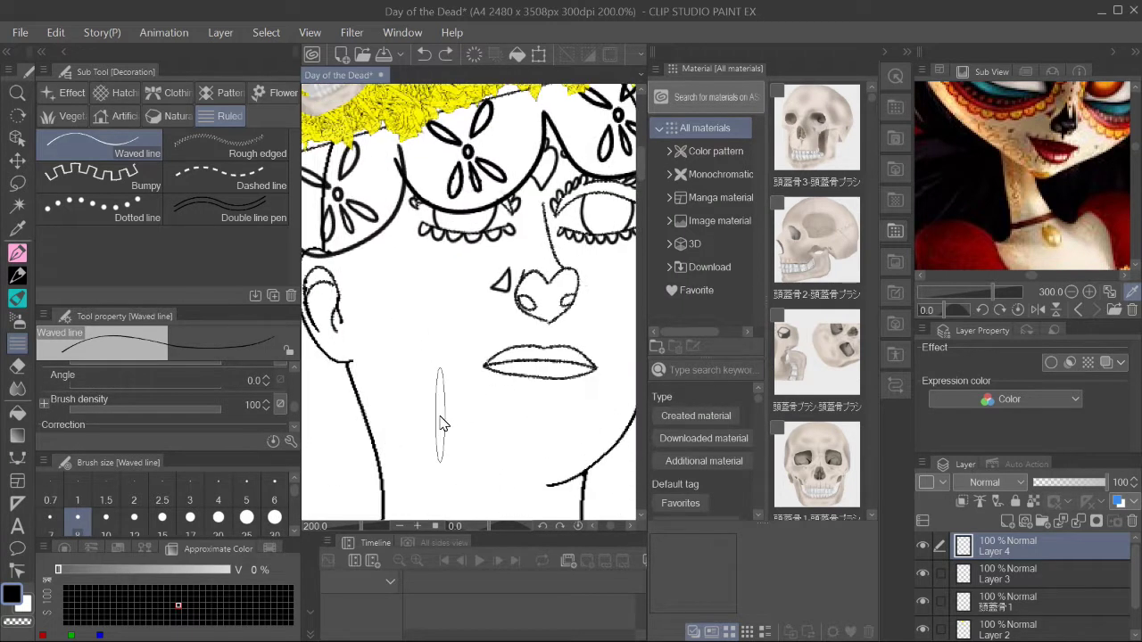
left_click_drag(386, 366, 449, 413)
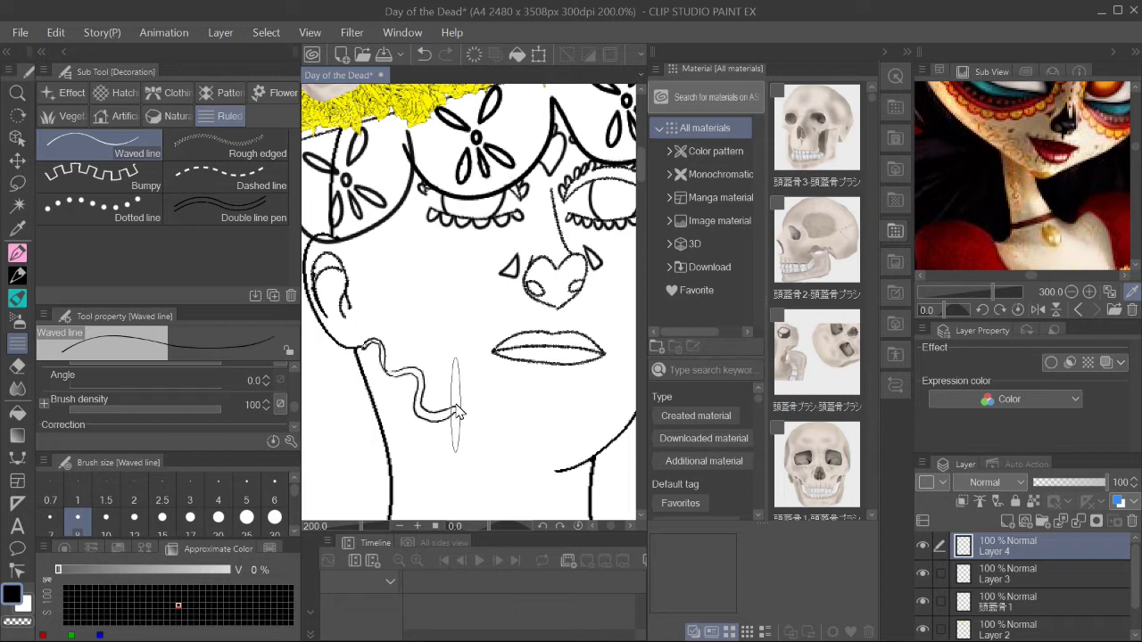
scroll(456, 413, "right", 3)
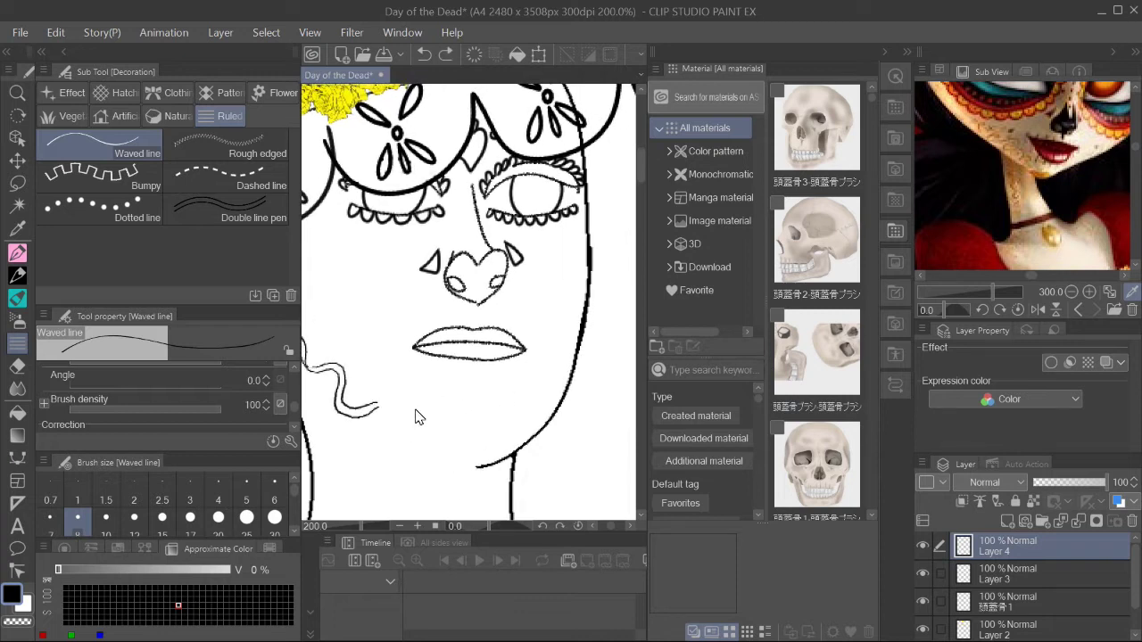
scroll(441, 382, "down", 2)
scroll(517, 369, "left", 3)
left_click_drag(415, 321, 415, 370)
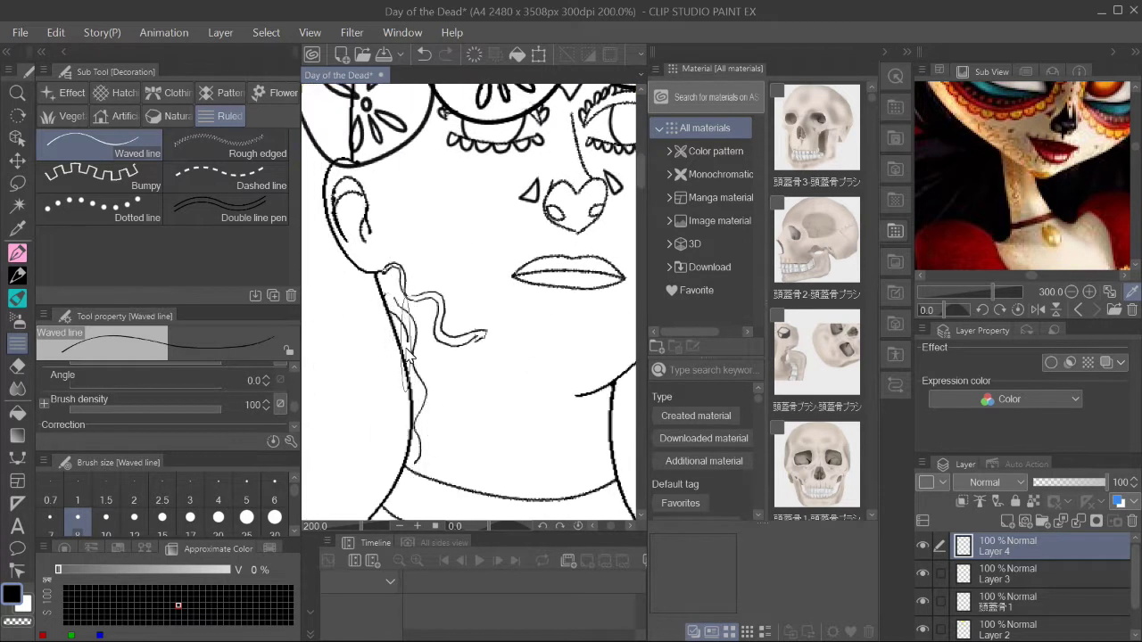
key("ctrl+z")
scroll(420, 481, "down", 5)
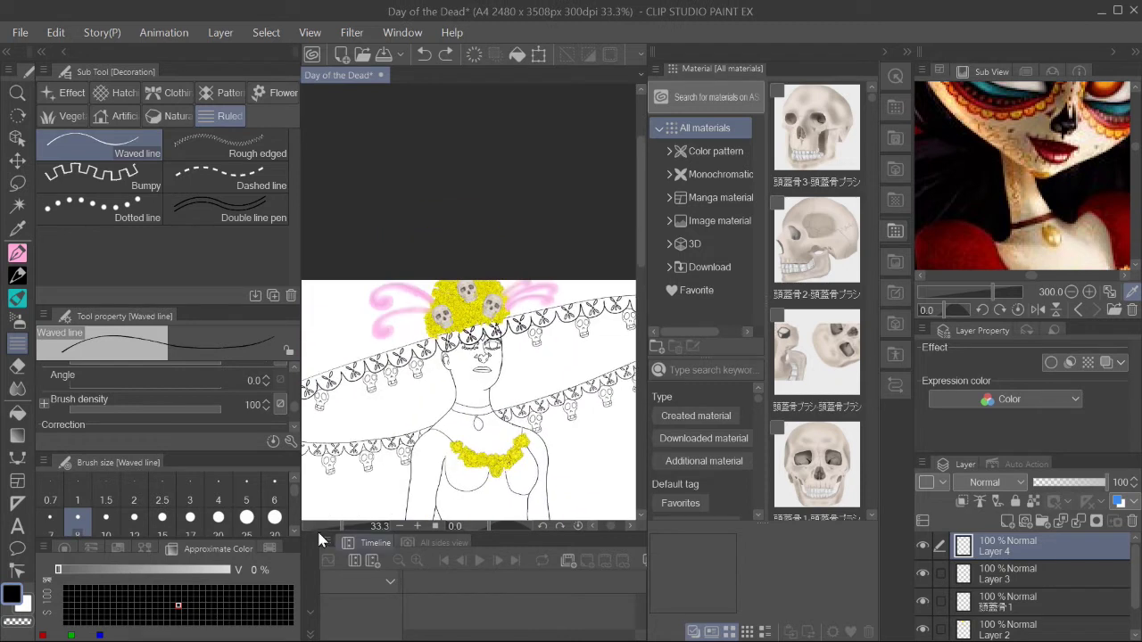
Select Layer 2 and set up a pink soft textured pen at size 10
left_click(982, 574)
scroll(999, 593, "down", 2)
left_click(1061, 548)
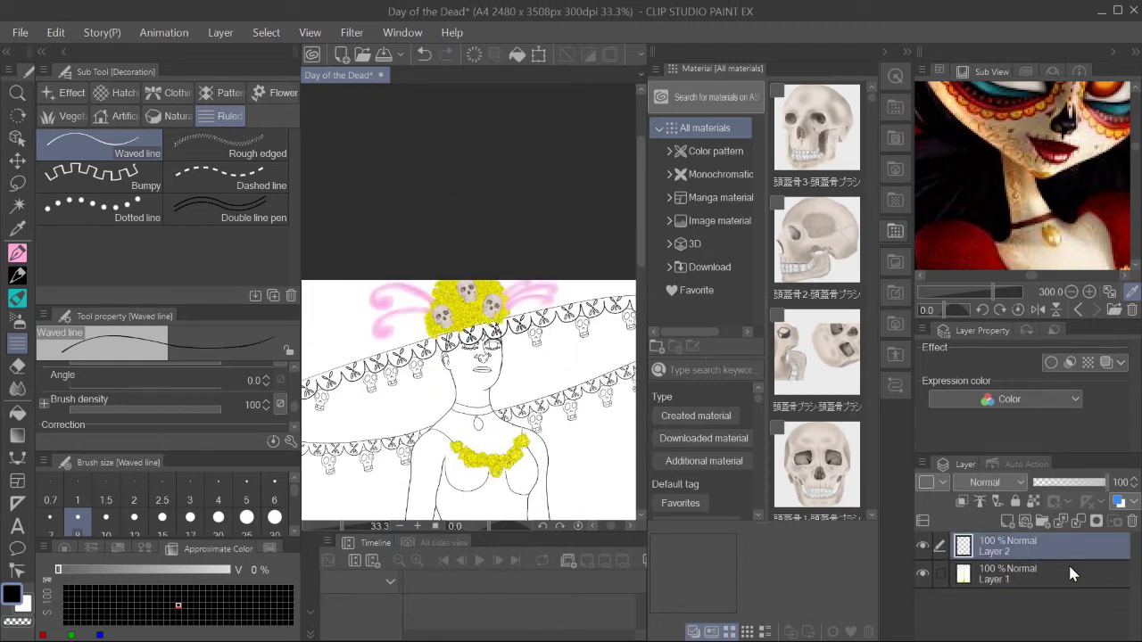
left_click(384, 303, "alt")
left_click(17, 253)
left_click(67, 93)
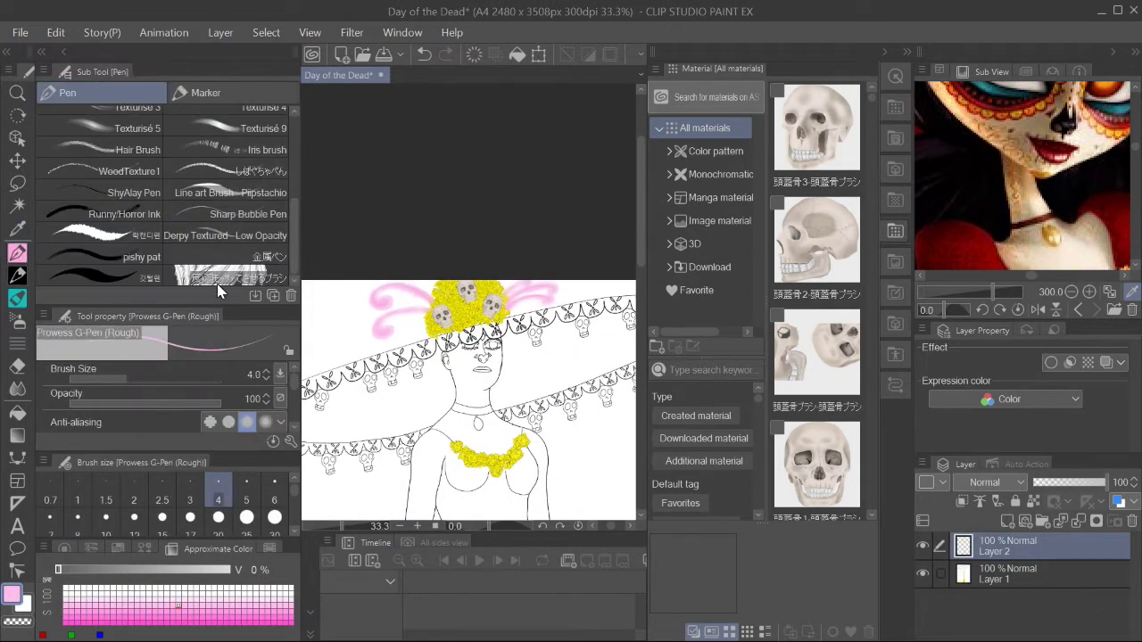
left_click(98, 278)
scroll(393, 323, "up", 5)
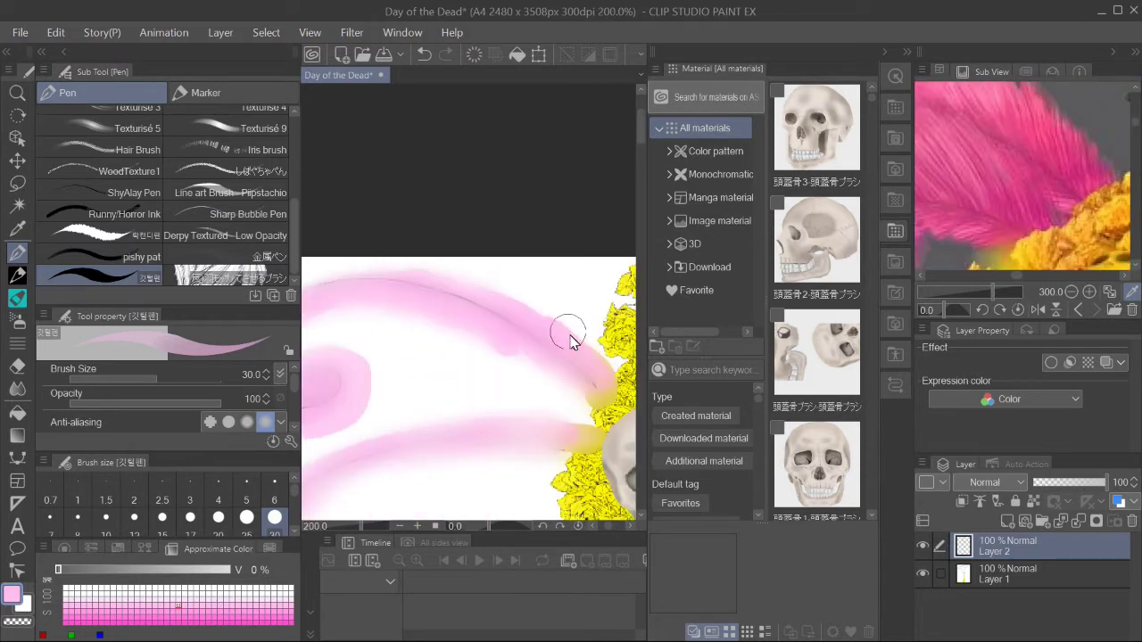
key("bracketleft")
key("bracketleft")
key("bracketleft")
Repaint the pink plume swirls beside the marigolds, undoing and redoing one stroke
left_click_drag(453, 292, 466, 283)
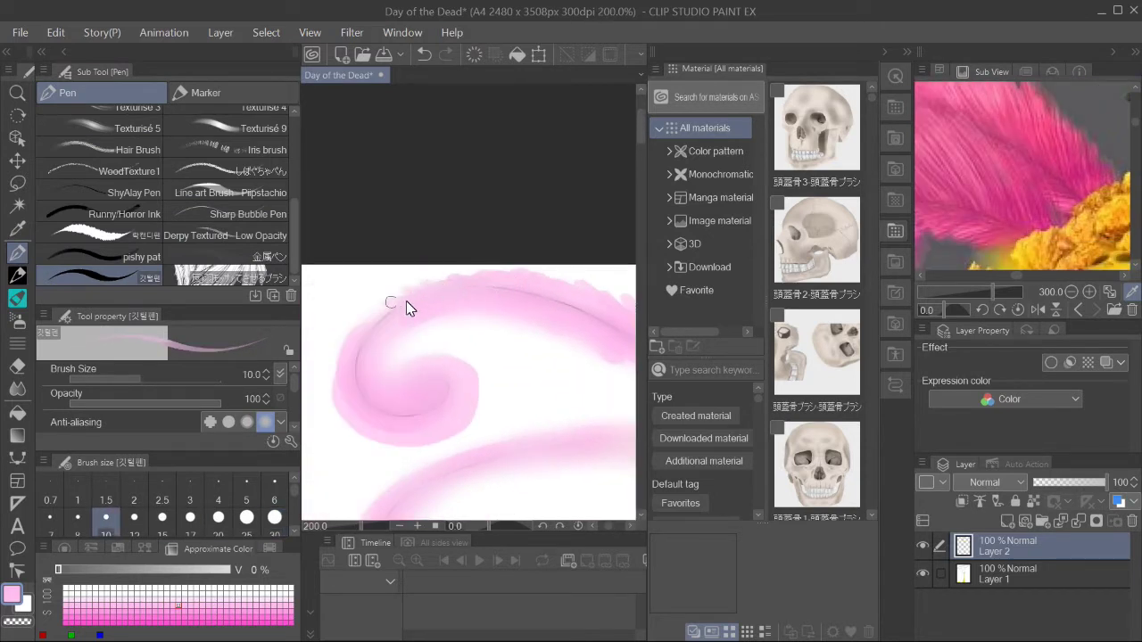
left_click_drag(485, 398, 446, 378)
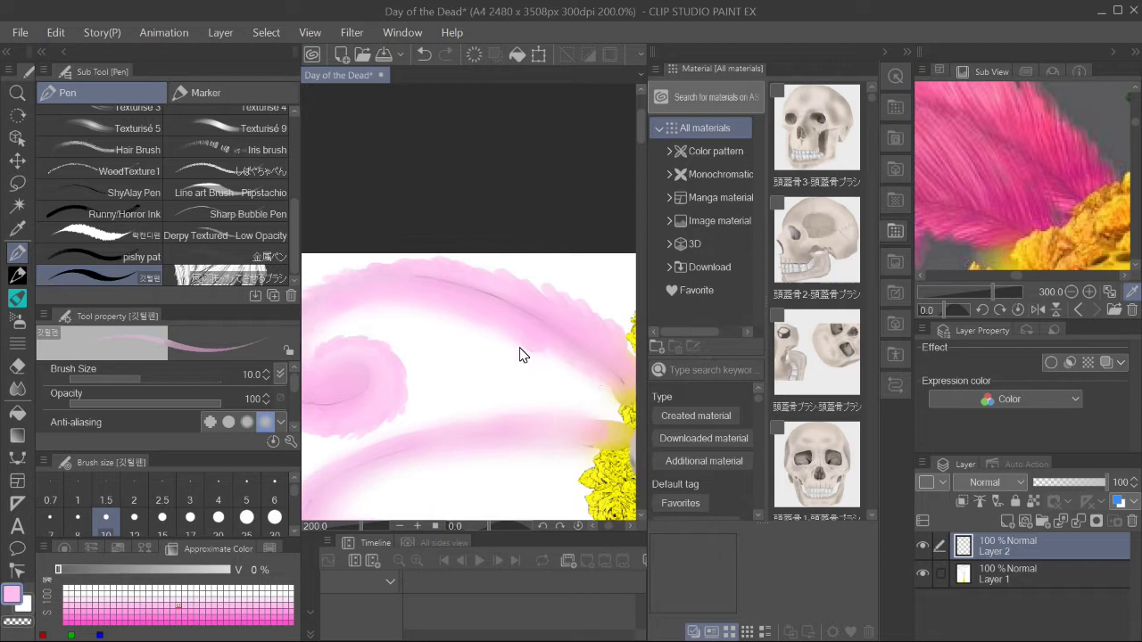
left_click_drag(449, 307, 466, 301)
left_click_drag(518, 390, 555, 284)
left_click_drag(399, 289, 515, 271)
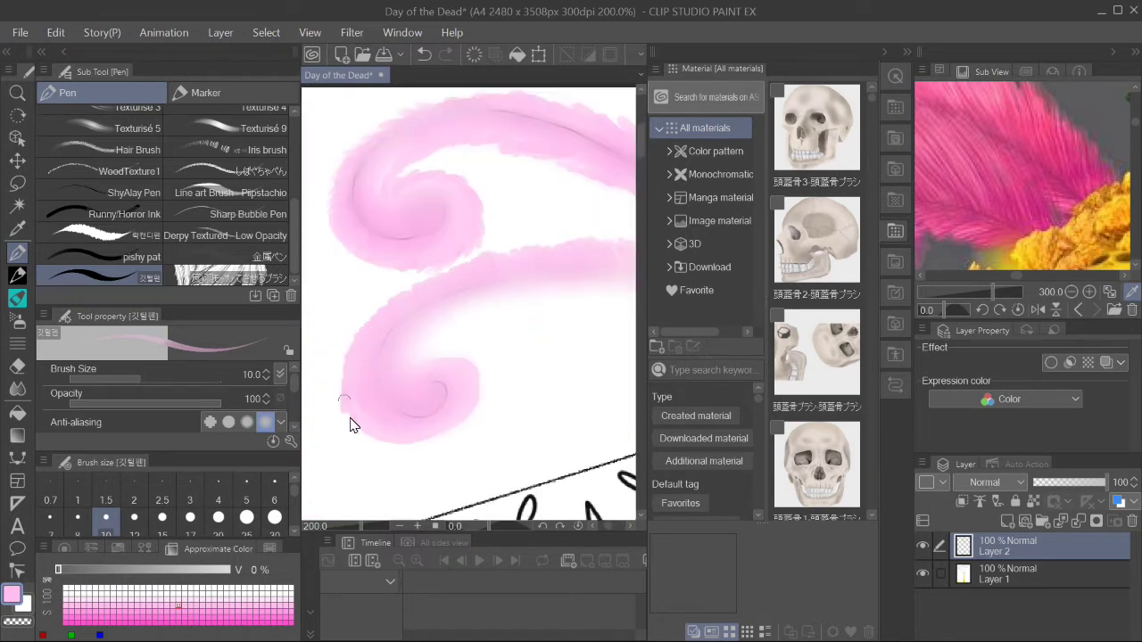
key("ctrl+z")
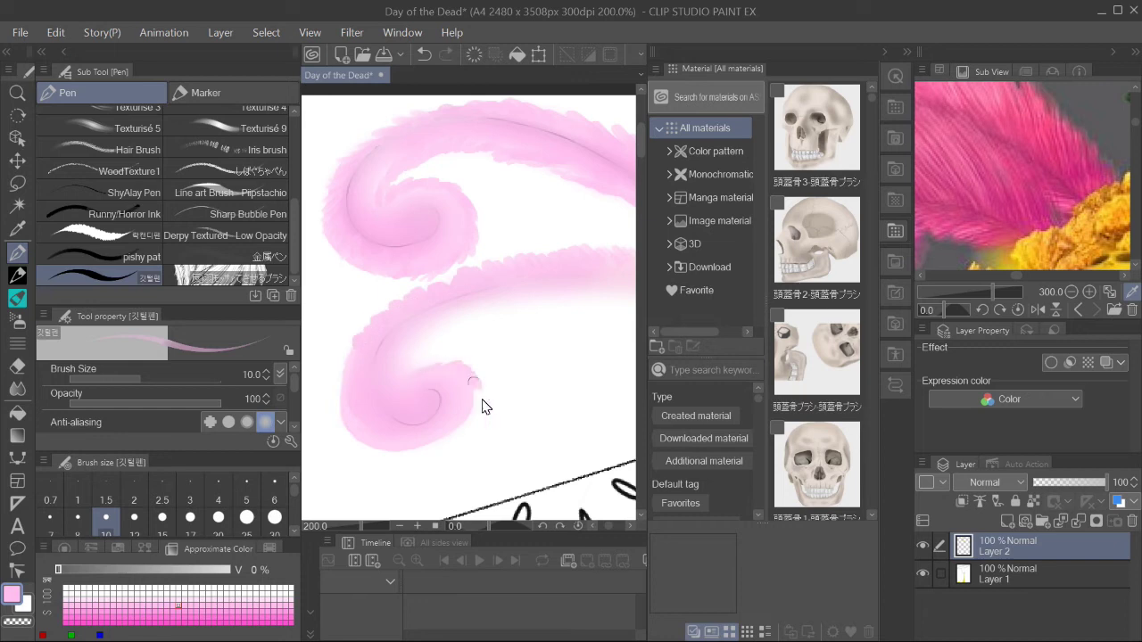
left_click_drag(348, 350, 382, 367)
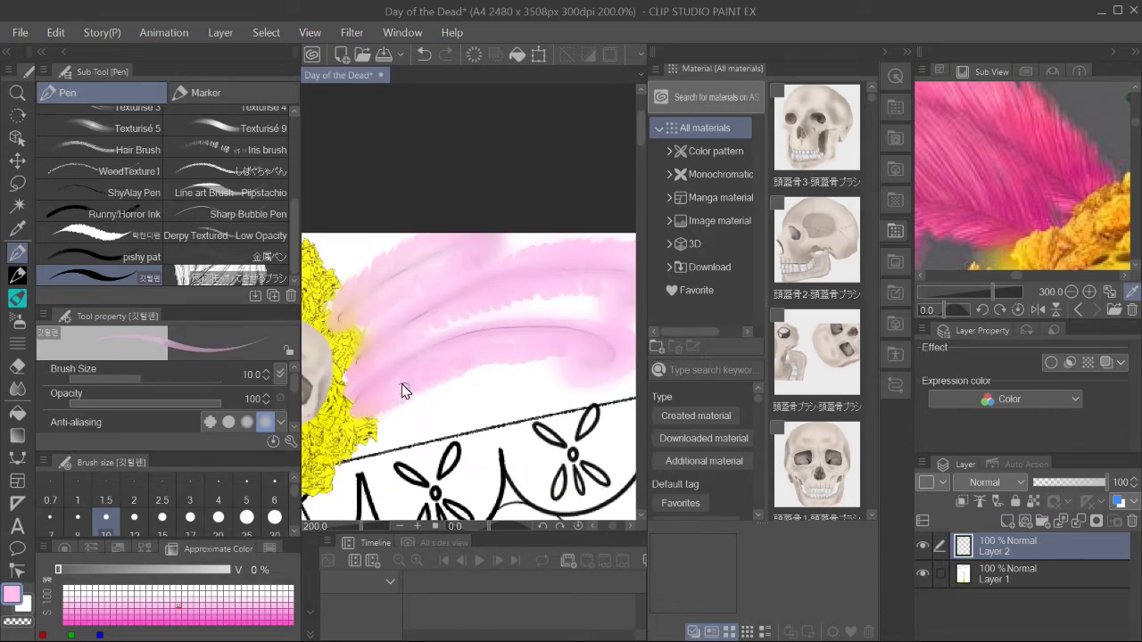
Switch to blurring, then paint a thick black hair stroke beside the face
key("j")
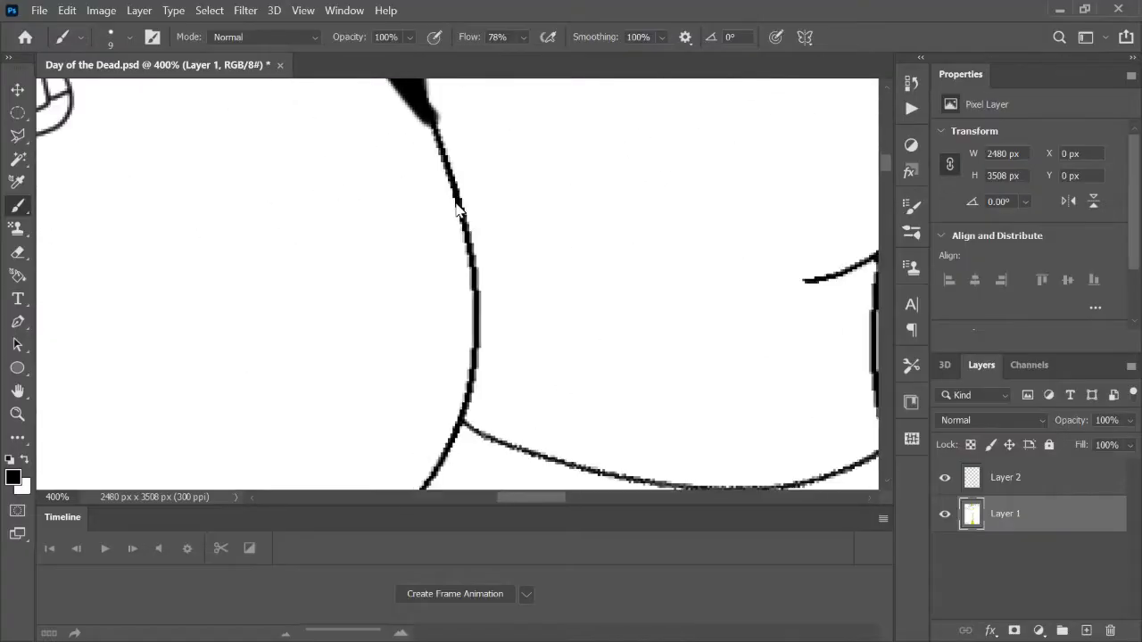
left_click_drag(436, 121, 228, 366)
key("ctrl+1")
Undo the hooked hair stroke and make Layer 2 the active painting layer
key("ctrl+z")
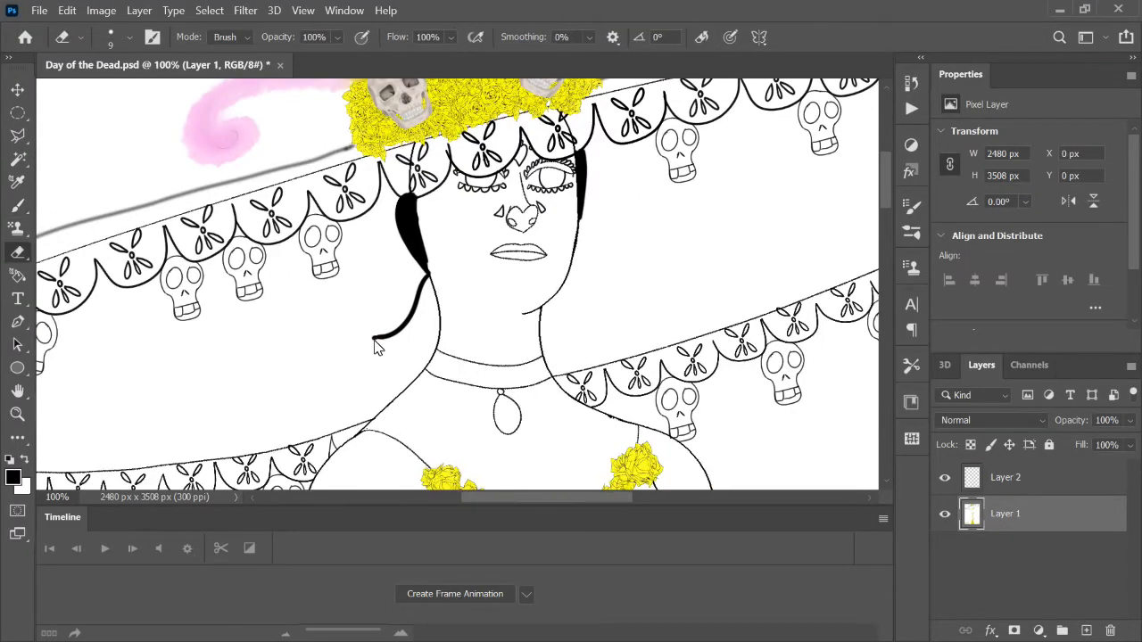
key("alt+bracketright")
key("Escape")
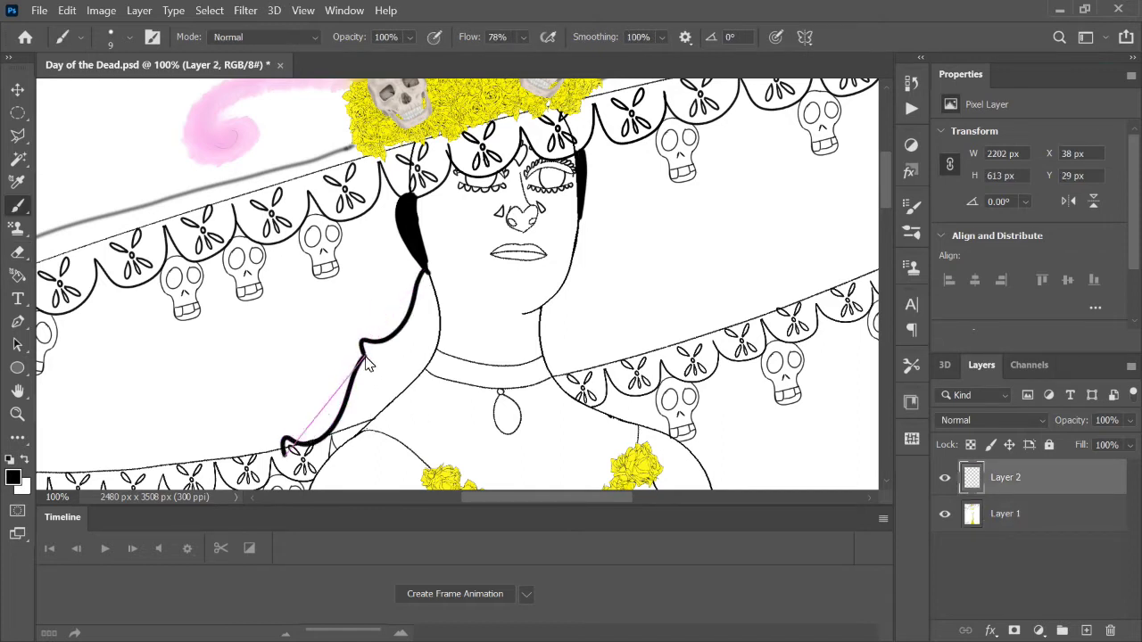
scroll(367, 361, "down", 5)
scroll(339, 268, "down", 4)
mouse_move(367, 361)
left_mouse_down()
mouse_move(281, 229)
mouse_move(204, 357)
left_mouse_up()
scroll(318, 146, "down", 5)
key("ctrl+minus")
key("ctrl+minus")
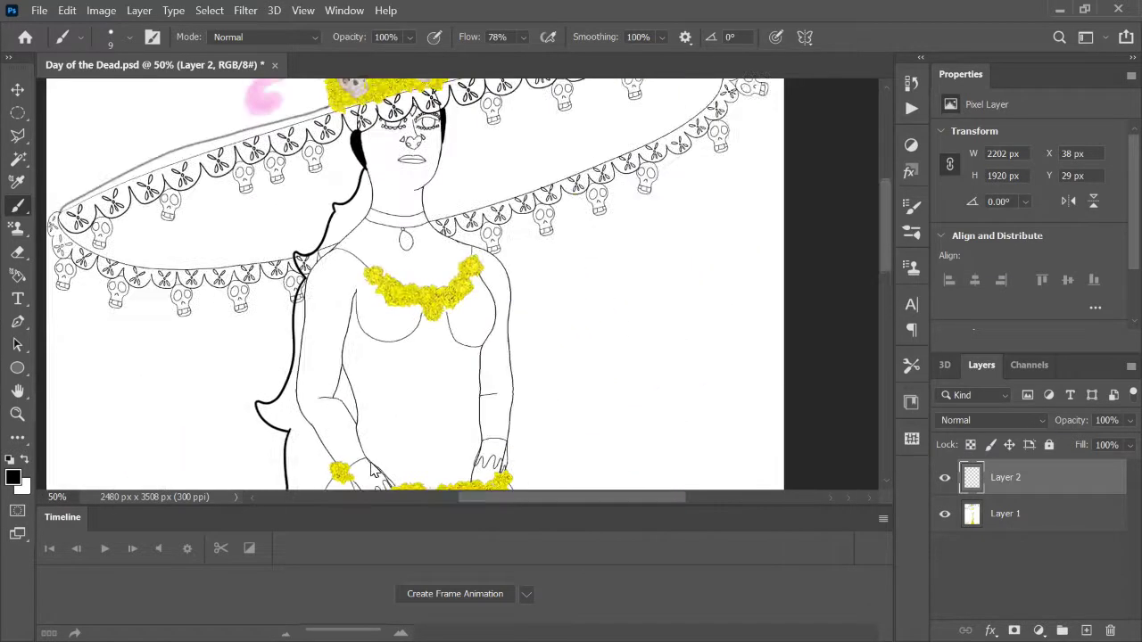
scroll(374, 461, "down", 5)
scroll(374, 461, "left", 1)
scroll(302, 399, "down", 2)
scroll(301, 399, "left", 1)
Extend the hair outline with a hooked end and draw the curl right of the neck
left_click_drag(302, 398, 317, 406)
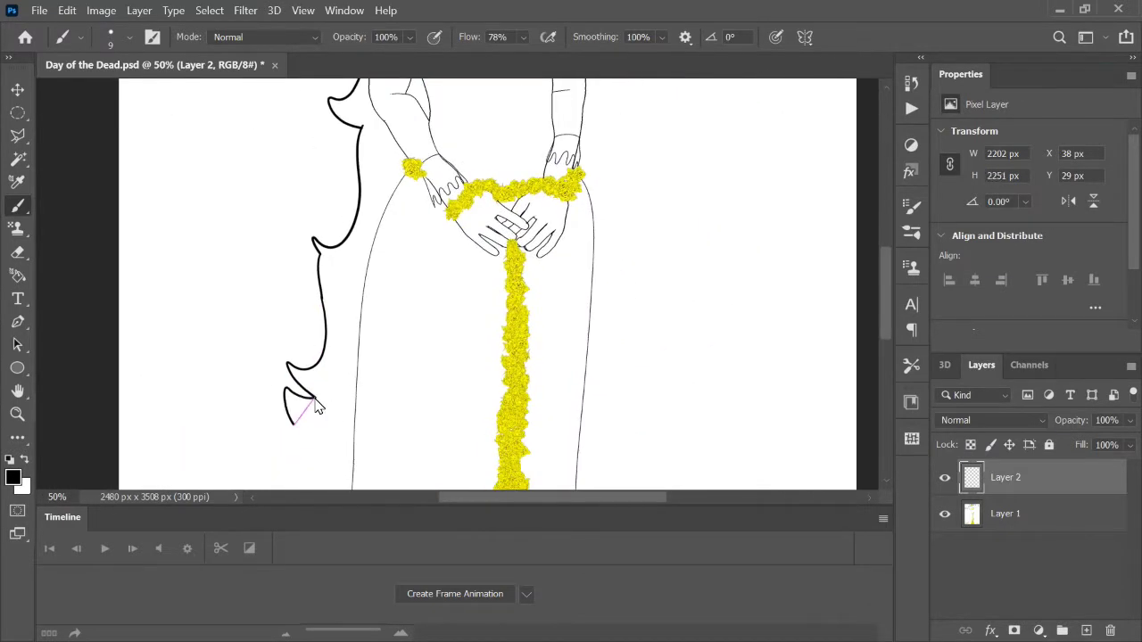
scroll(317, 406, "up", 15)
key("ctrl+plus")
key("ctrl+plus")
key("ctrl+plus")
scroll(438, 318, "down", 3)
scroll(438, 318, "left", 2)
left_click_drag(336, 197, 481, 414)
Trace thick black hair outline strokes down the right side of the figure
scroll(338, 198, "down", 5)
left_click_drag(446, 227, 624, 442)
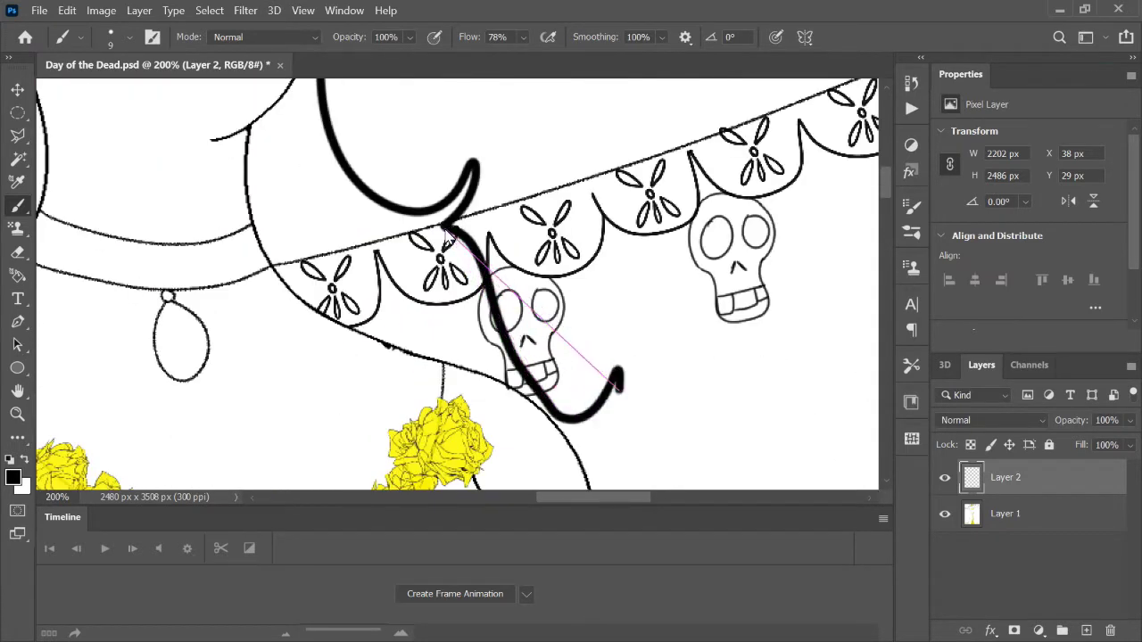
scroll(589, 306, "down", 6)
scroll(589, 305, "down", 1)
left_click_drag(518, 169, 528, 446)
scroll(528, 446, "down", 4)
left_click_drag(530, 268, 458, 241)
scroll(560, 286, "down", 2)
key("ctrl+minus")
key("ctrl+minus")
Continue the right hair outline down the body, ending in a curled tip
left_click(500, 474)
mouse_move(428, 257)
left_mouse_down()
mouse_move(517, 406)
mouse_move(437, 448)
left_mouse_up()
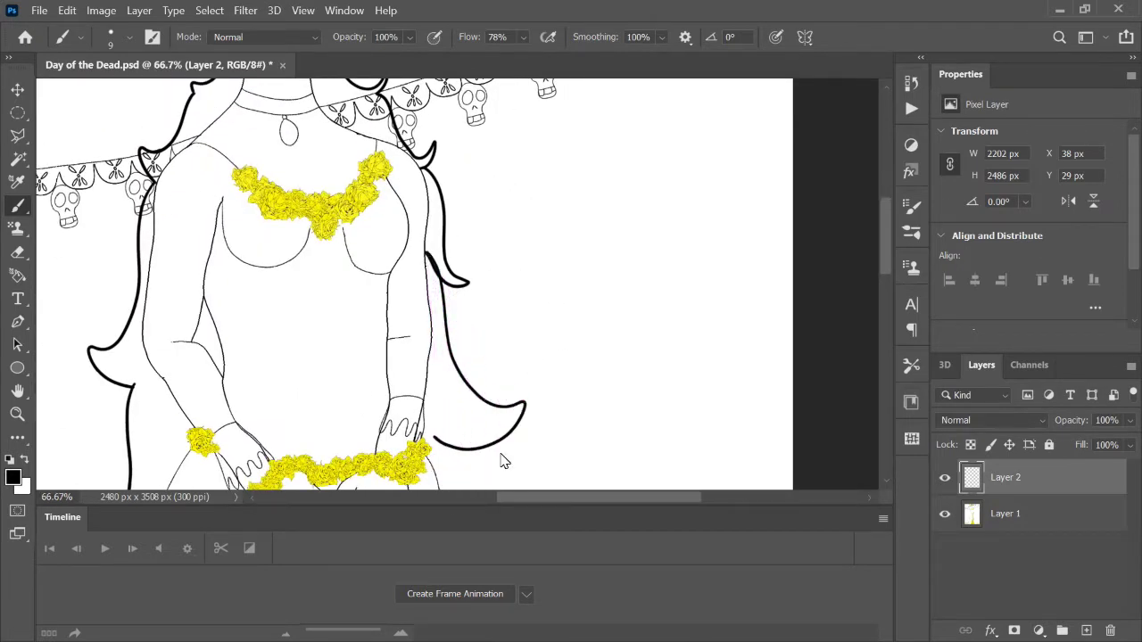
scroll(475, 328, "down", 3)
scroll(412, 290, "down", 4)
left_click_drag(509, 259, 434, 457)
scroll(511, 254, "down", 5)
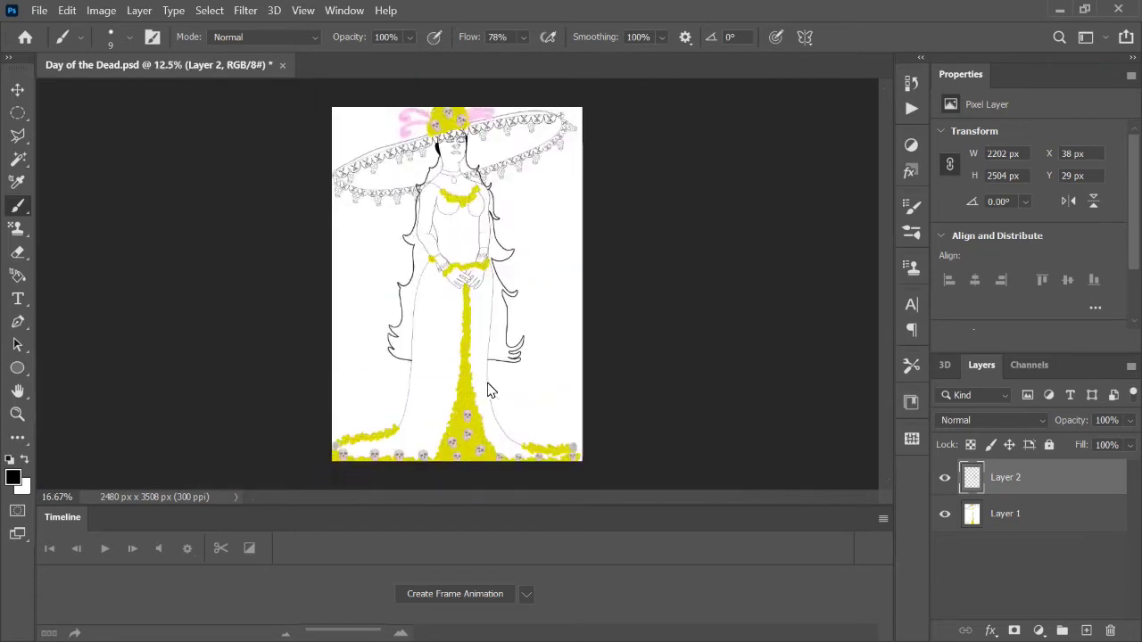
Fill the gap in the left hair strand with a larger brush
scroll(434, 115, "up", 8)
left_click_drag(401, 321, 361, 355)
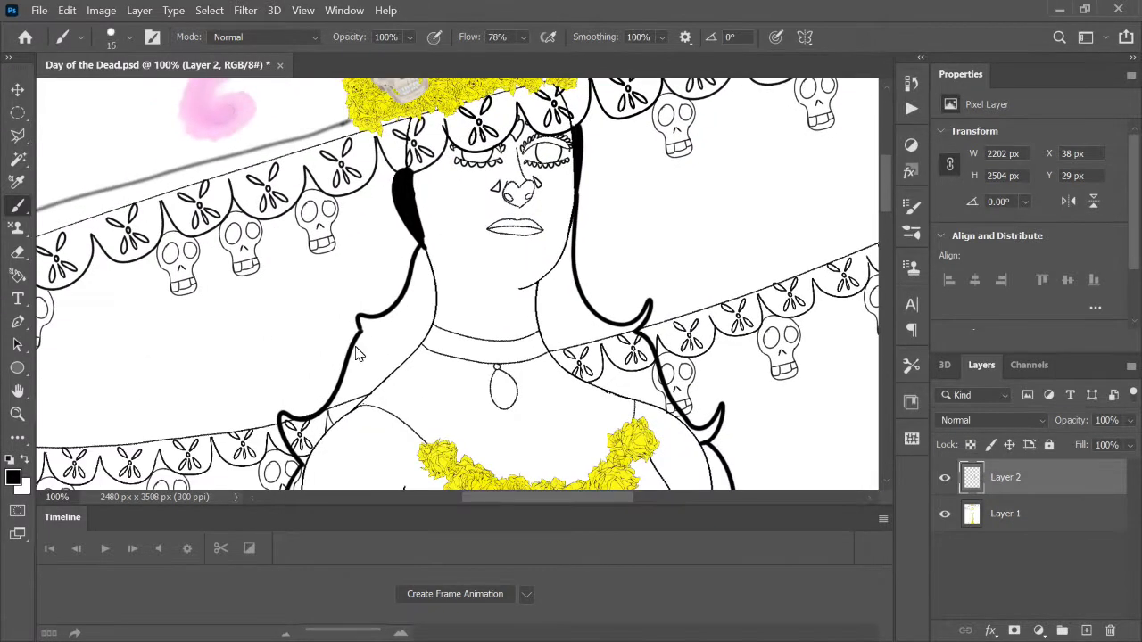
left_click_drag(426, 294, 426, 298)
key("bracketright")
key("bracketright")
key("bracketright")
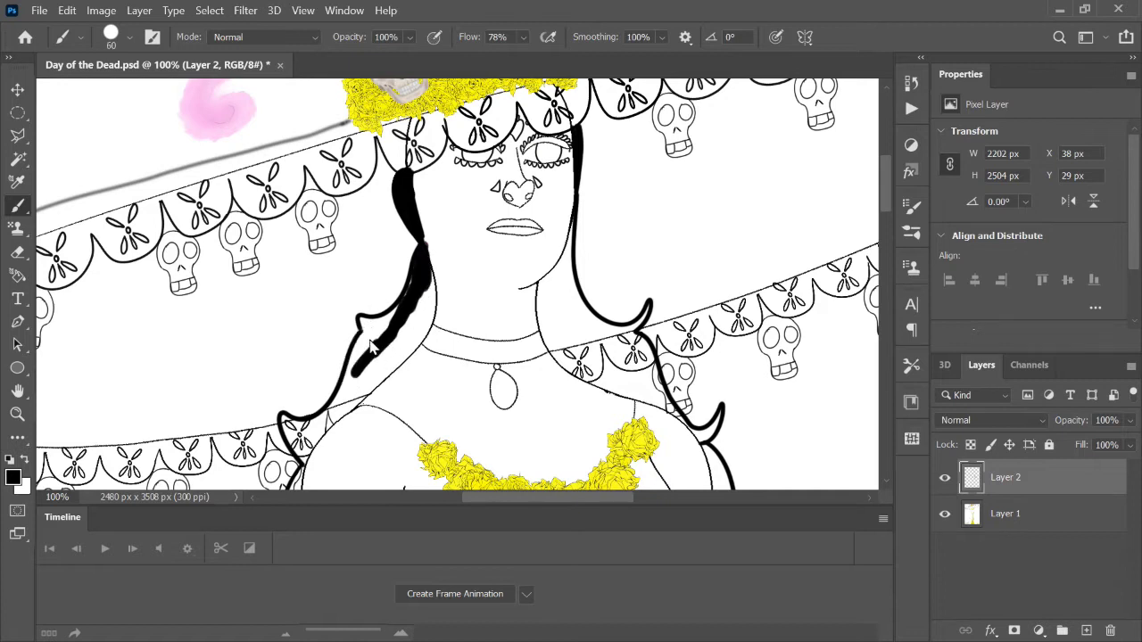
Start filling the left hair black, undoing a Mixer Brush smudge and returning to the Brush Tool
mouse_move(361, 329)
left_mouse_down()
mouse_move(352, 406)
mouse_move(431, 282)
left_mouse_up()
key("bracketleft")
key("bracketleft")
key("bracketleft")
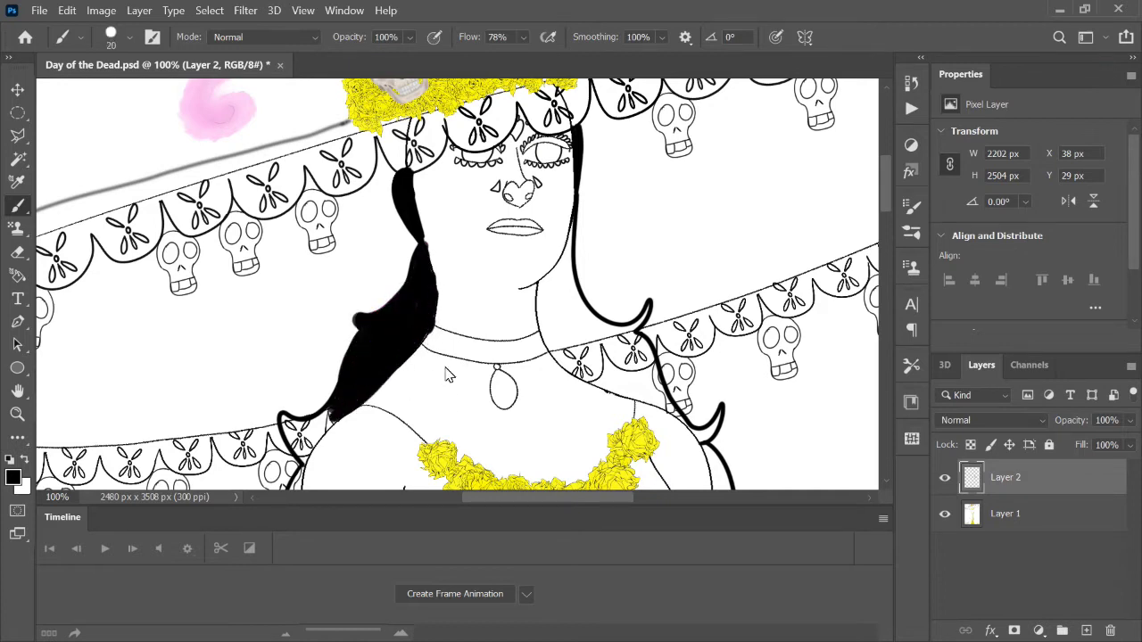
right_click(17, 205)
left_click(89, 255)
key("ctrl+z")
right_click(17, 205)
left_click(89, 201)
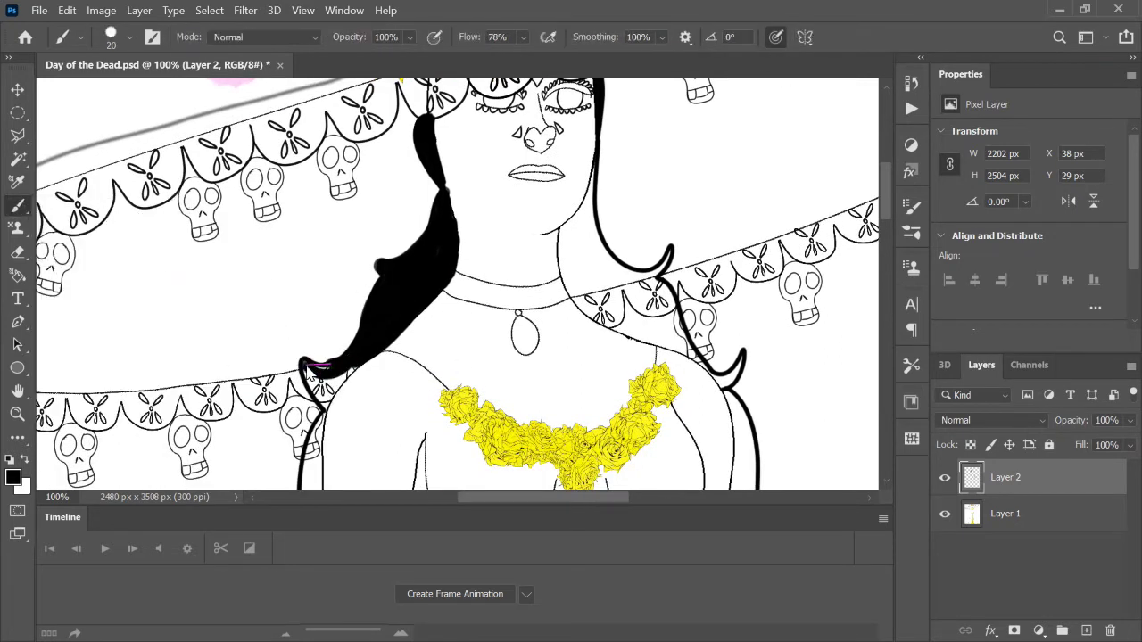
Paint the left hair black further down, including its inner edge
mouse_move(338, 404)
left_mouse_down()
mouse_move(399, 210)
mouse_move(346, 280)
left_mouse_up()
scroll(389, 228, "down", 5)
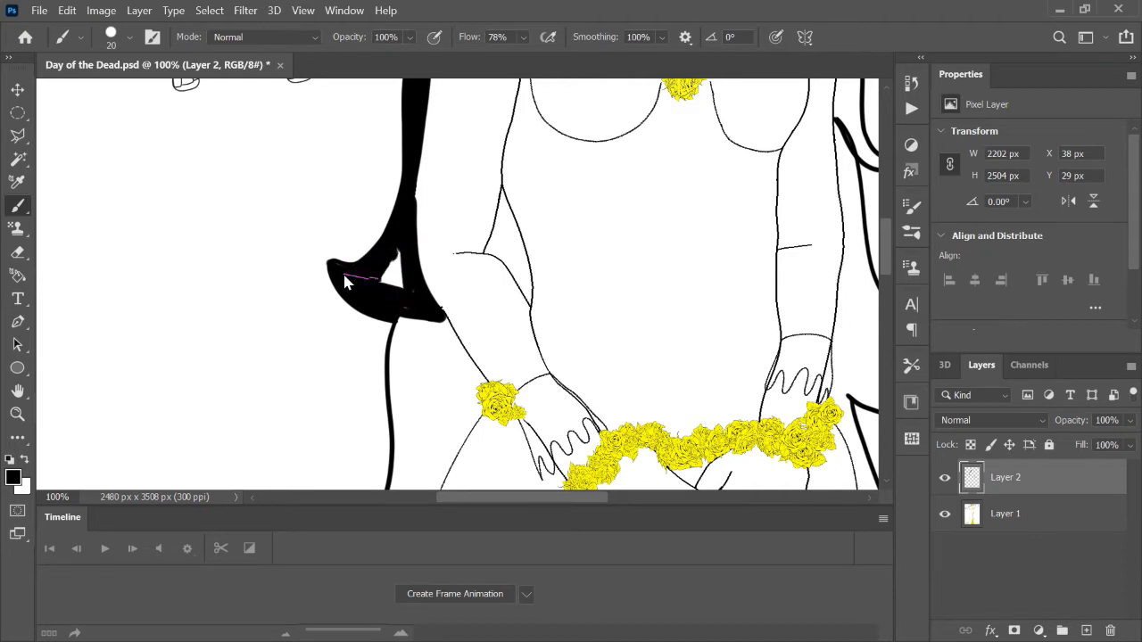
scroll(314, 414, "down", 5)
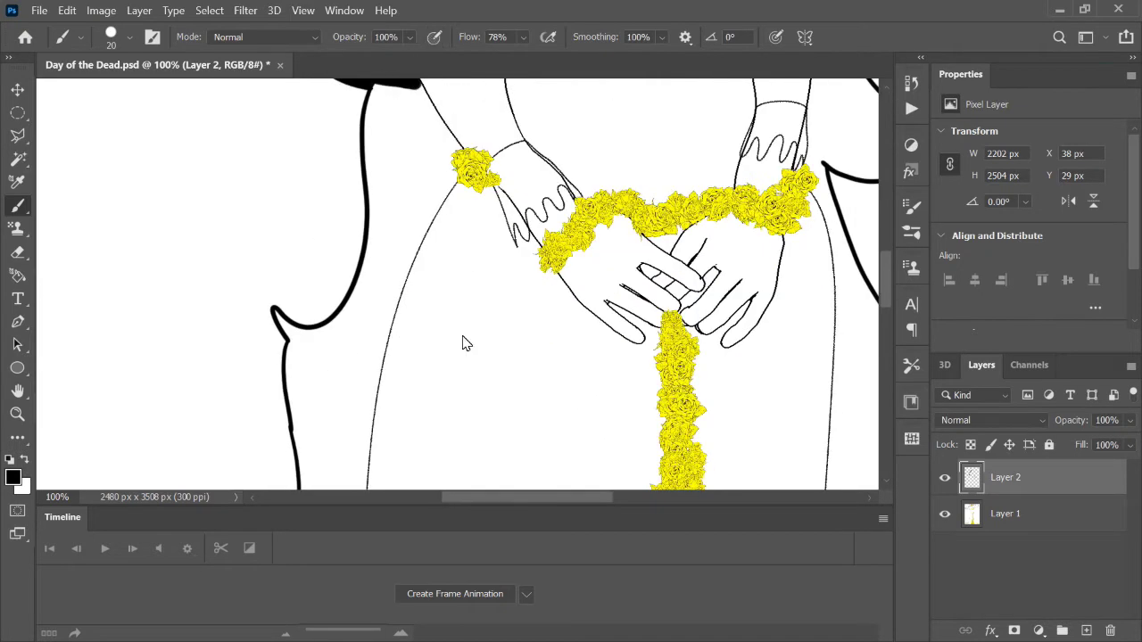
left_click(911, 205)
left_click(611, 146)
mouse_move(295, 344)
left_mouse_down()
mouse_move(375, 232)
mouse_move(366, 364)
left_mouse_up()
scroll(392, 275, "up", 2)
scroll(392, 275, "up", 2)
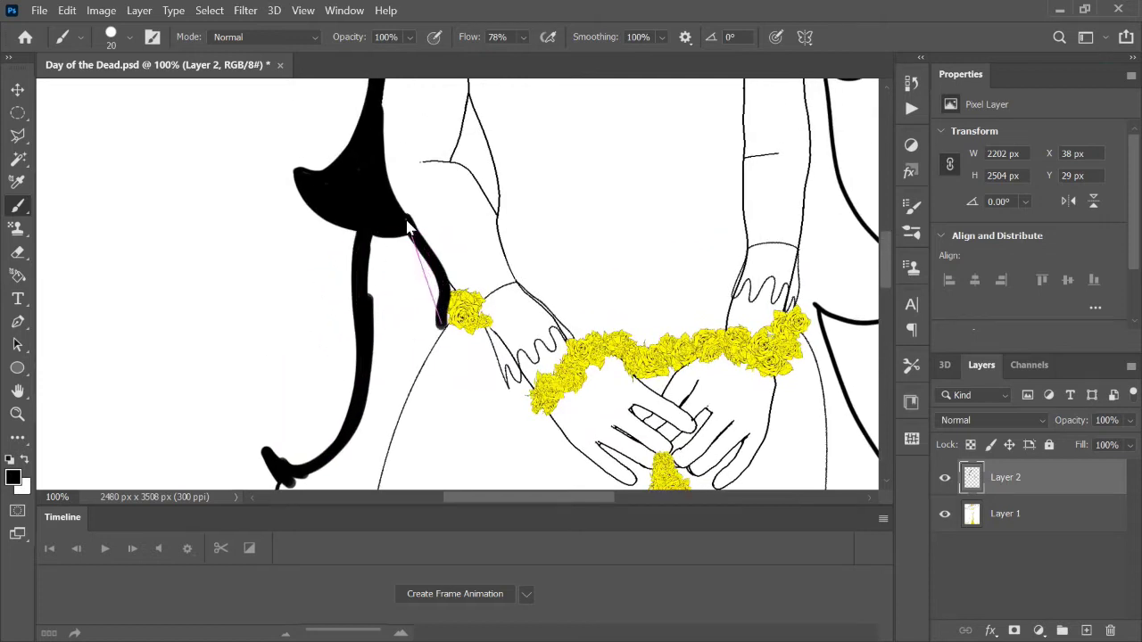
Fill the lower left hair strand solid black
mouse_move(444, 330)
left_mouse_down()
mouse_move(489, 298)
mouse_move(488, 308)
left_mouse_up()
mouse_move(349, 455)
left_mouse_down()
mouse_move(420, 210)
mouse_move(350, 455)
mouse_move(473, 228)
left_mouse_up()
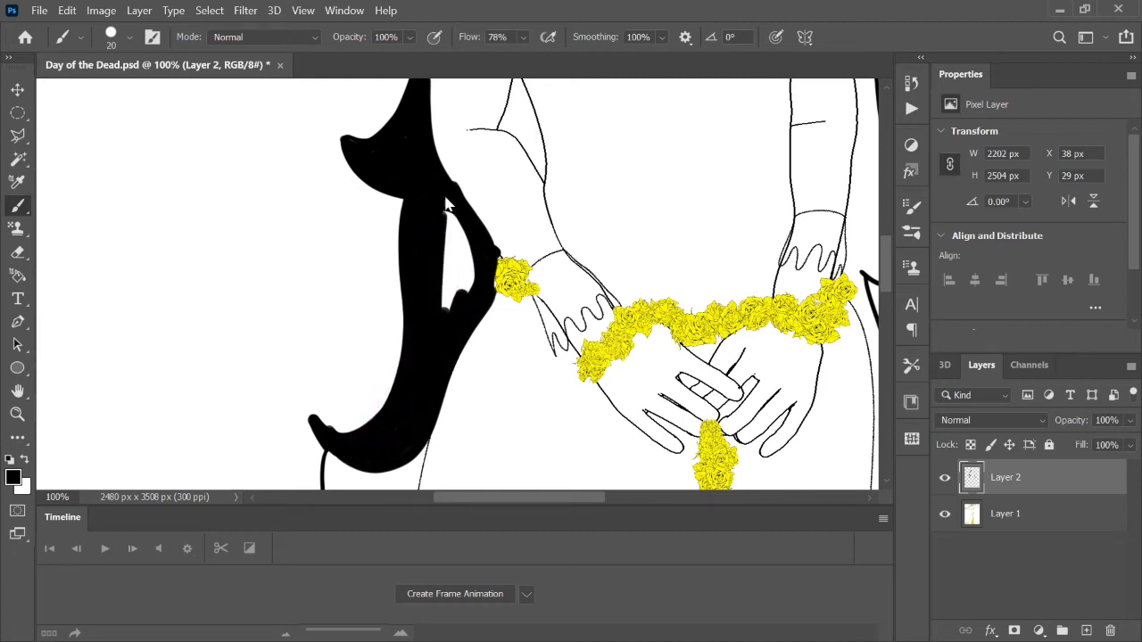
left_click_drag(447, 212, 454, 270)
scroll(459, 263, "down", 5)
key("bracketright")
key("bracketright")
key("bracketright")
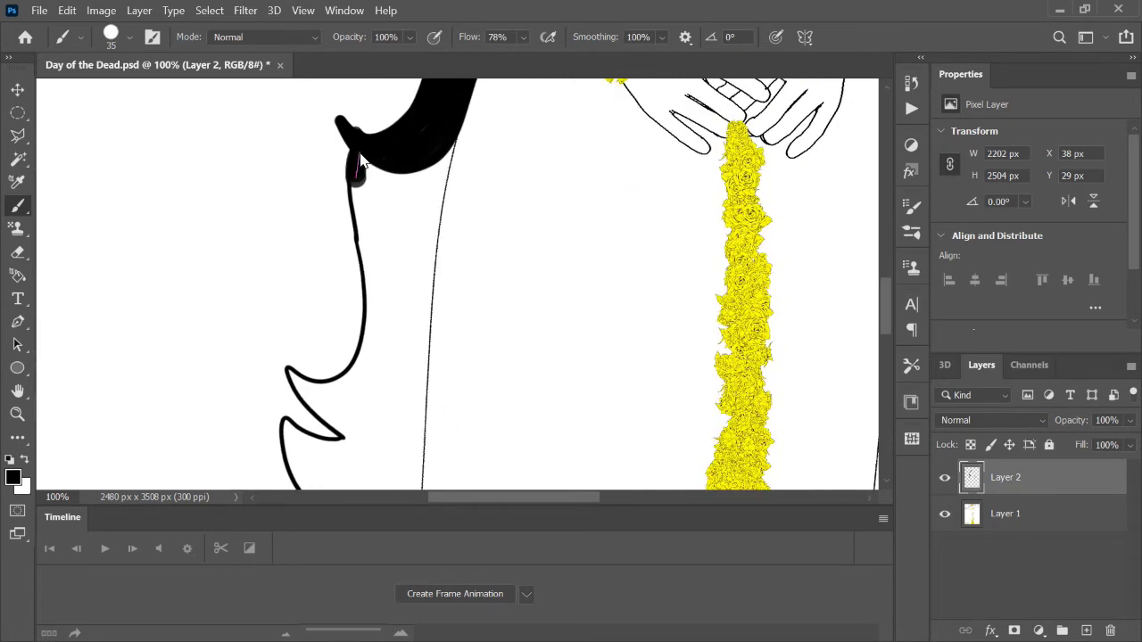
Widen the black fill near the hip and fill the hair's lowest curled tip
left_click_drag(359, 161, 304, 384)
left_click_drag(364, 449, 340, 434)
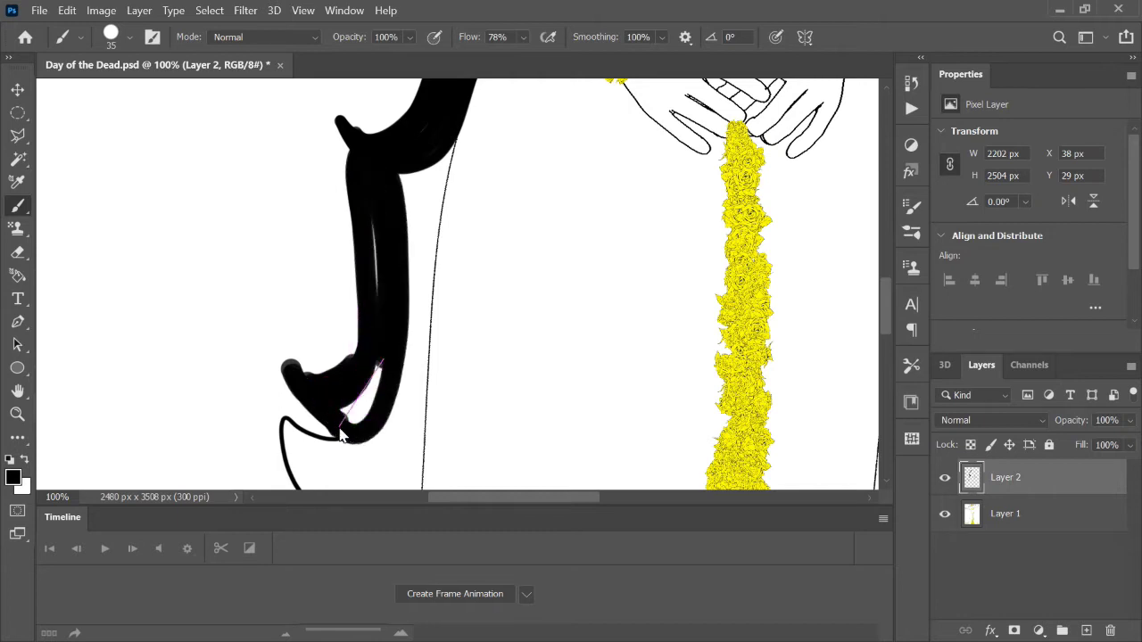
mouse_move(399, 183)
left_mouse_down()
mouse_move(419, 420)
mouse_move(398, 183)
left_mouse_up()
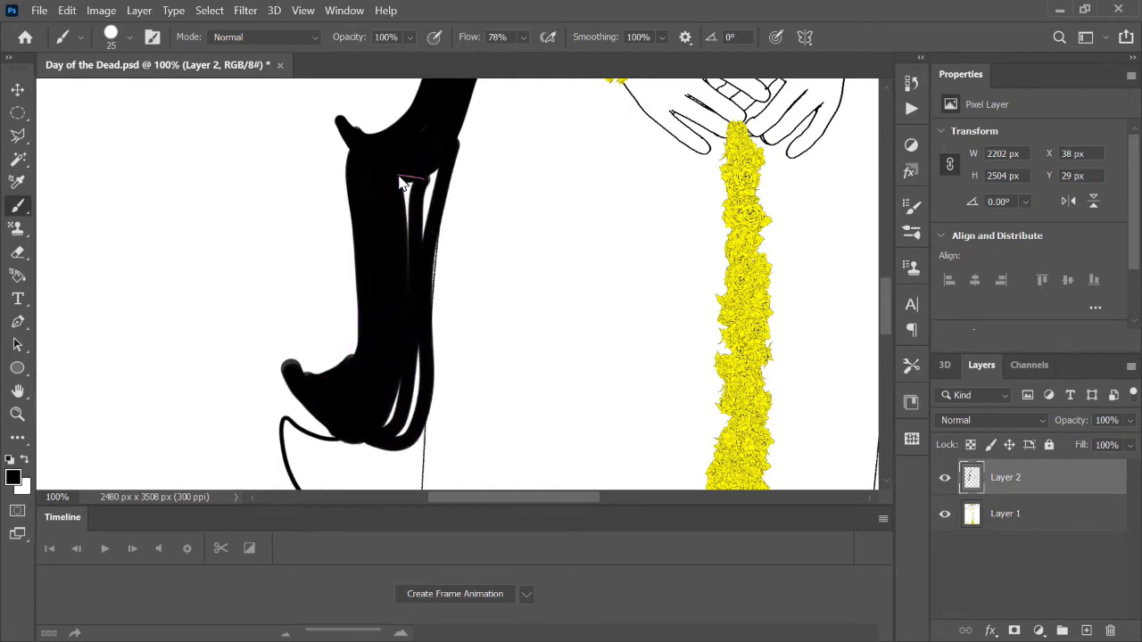
scroll(396, 267, "down", 4)
mouse_move(385, 268)
left_mouse_down()
mouse_move(339, 334)
mouse_move(443, 401)
mouse_move(444, 261)
left_mouse_up()
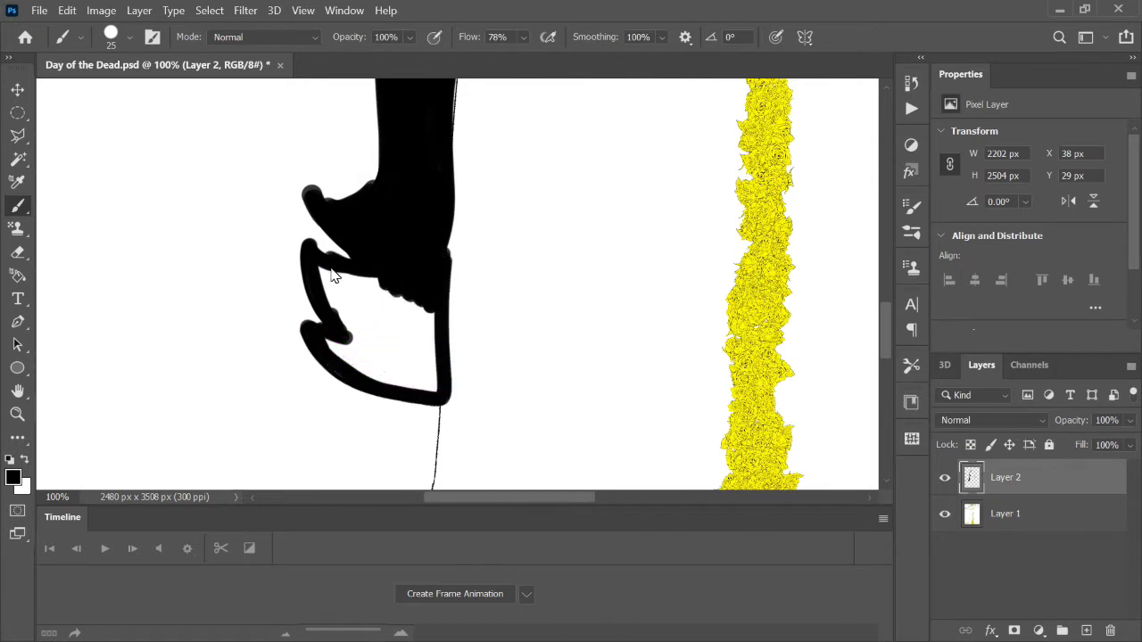
mouse_move(324, 282)
left_mouse_down()
mouse_move(318, 265)
mouse_move(375, 339)
mouse_move(317, 265)
mouse_move(394, 261)
left_mouse_up()
scroll(393, 262, "down", 3)
Pick the Hair Strand brush preset at size 9, undoing a test scribble
left_click(911, 231)
scroll(886, 434, "up", 3)
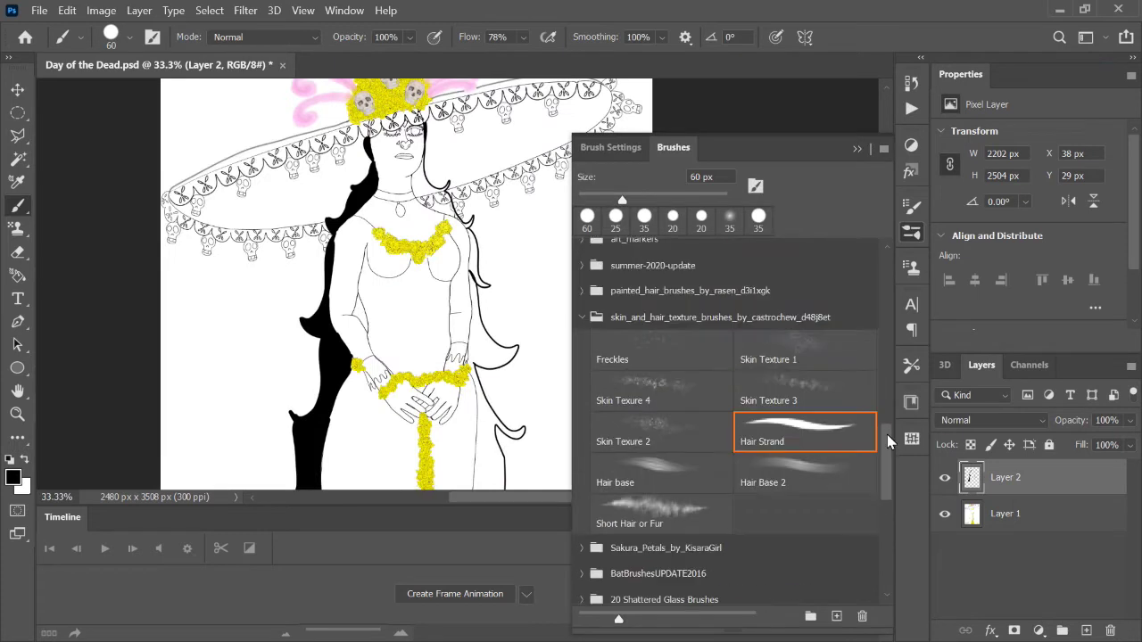
left_click(660, 472)
key("ctrl+z")
left_click(745, 291)
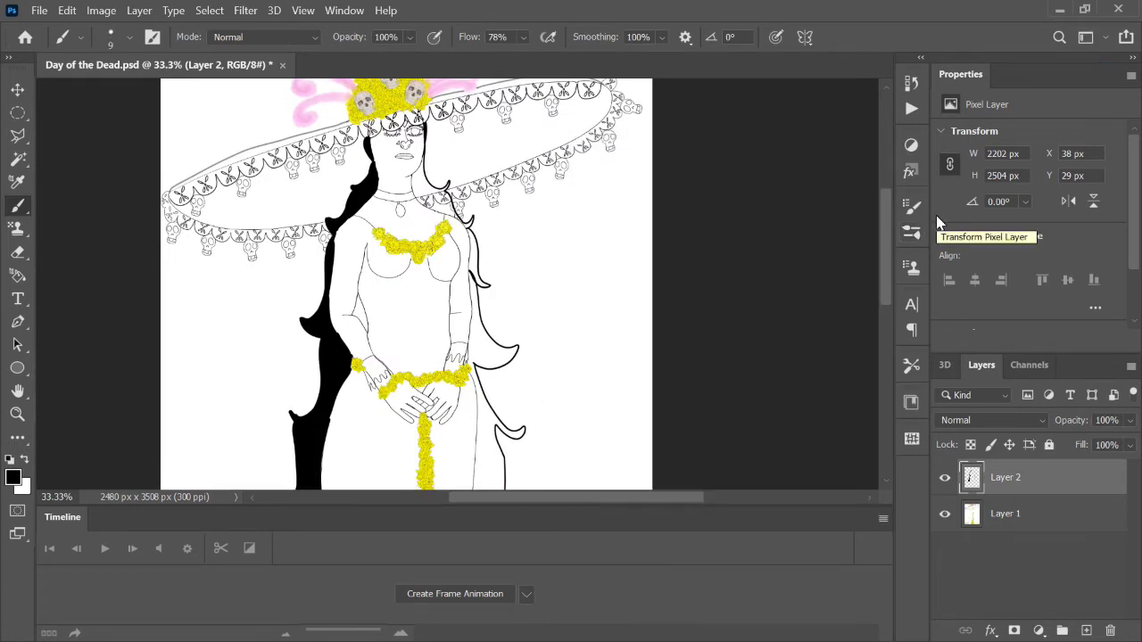
key("ctrl+1")
Hide and restore the Options bar, then fill the hair gap beside the left arm
left_click(344, 9)
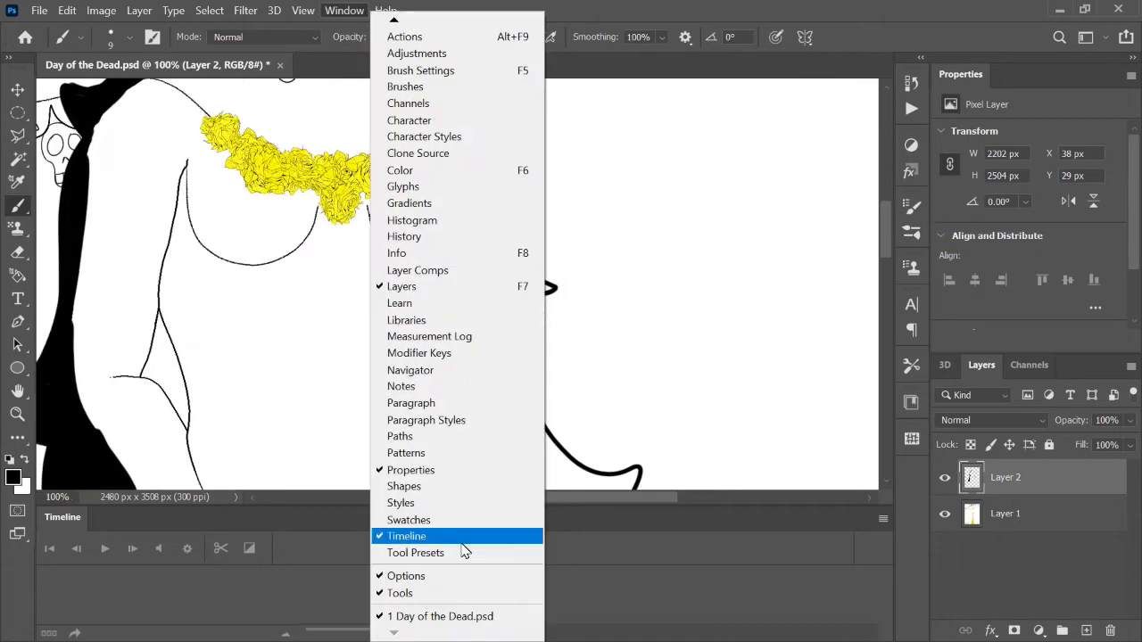
left_click(544, 504)
left_click(344, 10)
left_click(428, 505)
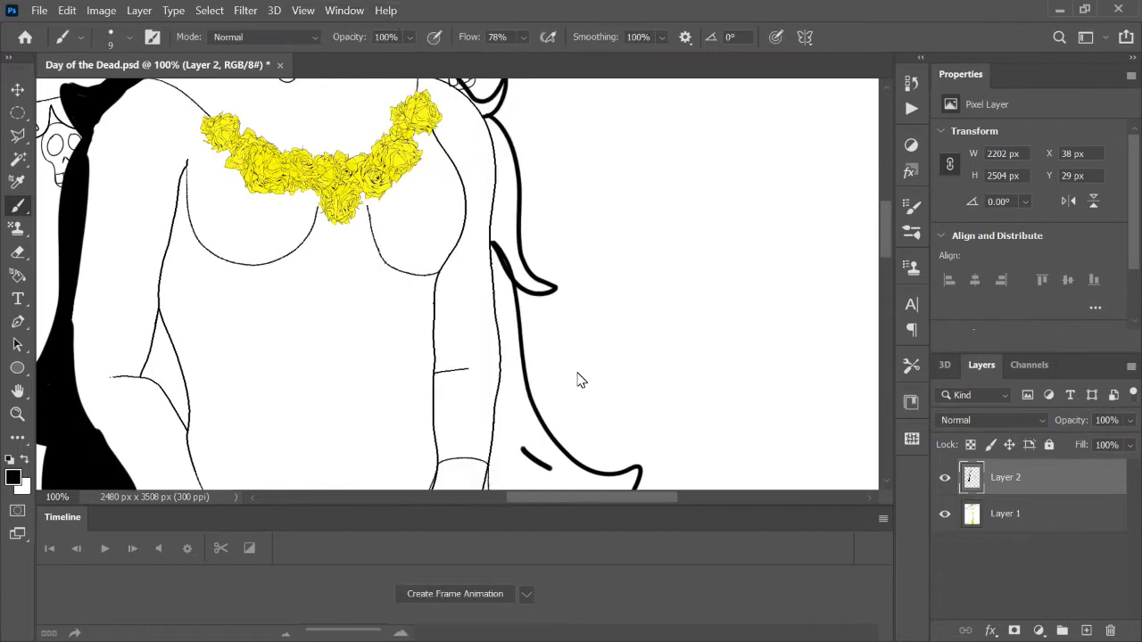
left_click_drag(578, 381, 676, 392)
left_click_drag(248, 366, 258, 325)
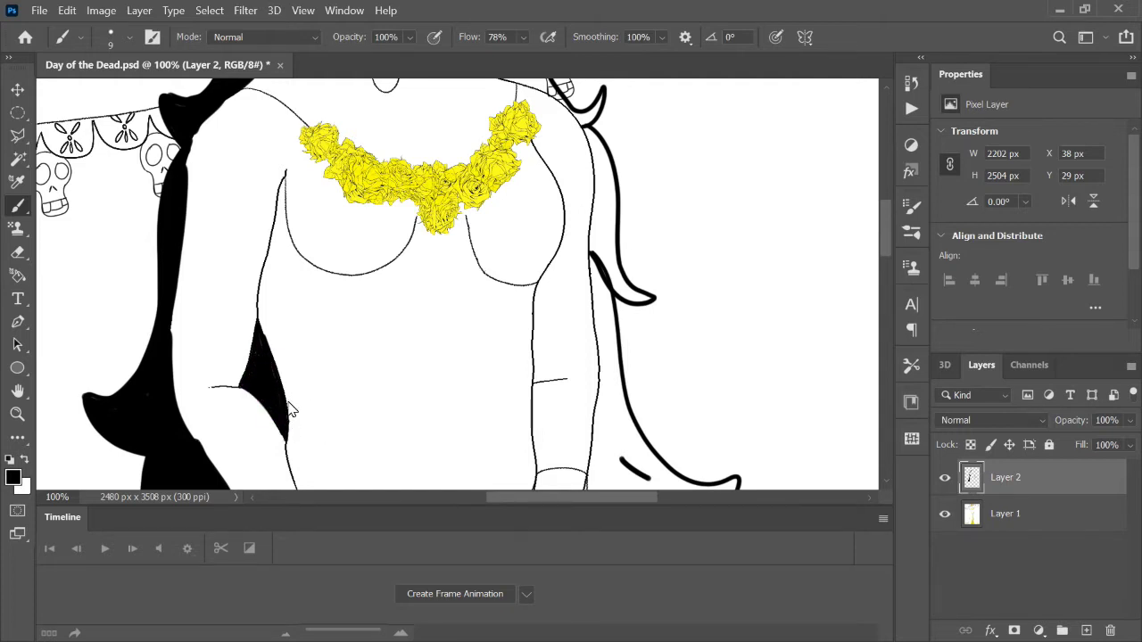
Lower the brush Smoothing from 100% to 33%
scroll(287, 413, "up", 5)
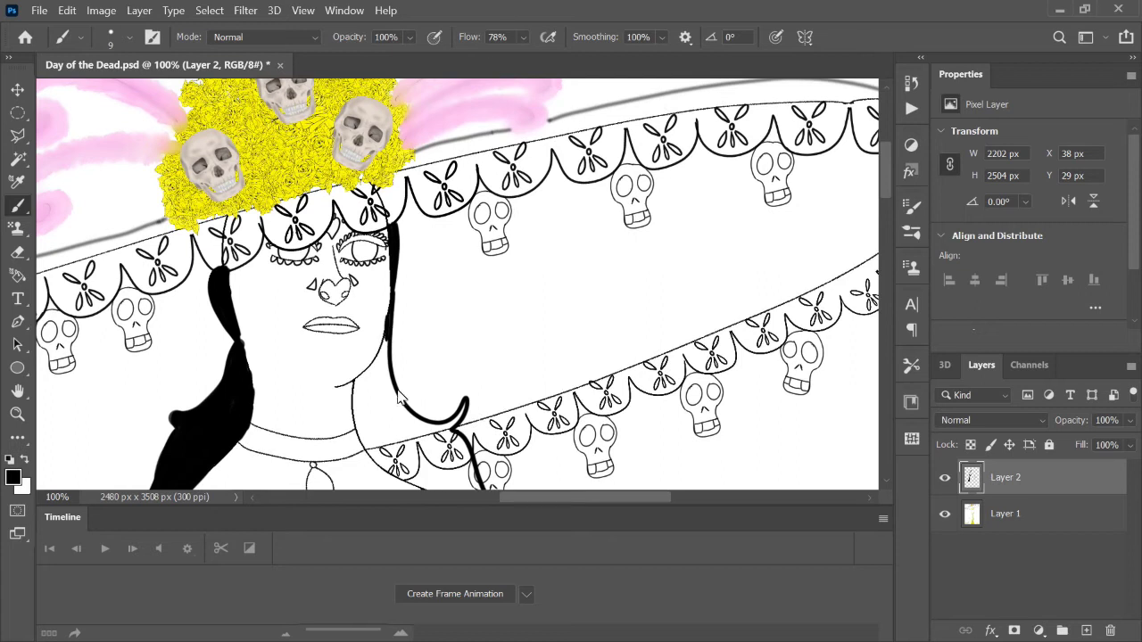
left_click(686, 36)
left_click(685, 37)
left_click(685, 36)
left_click(389, 355)
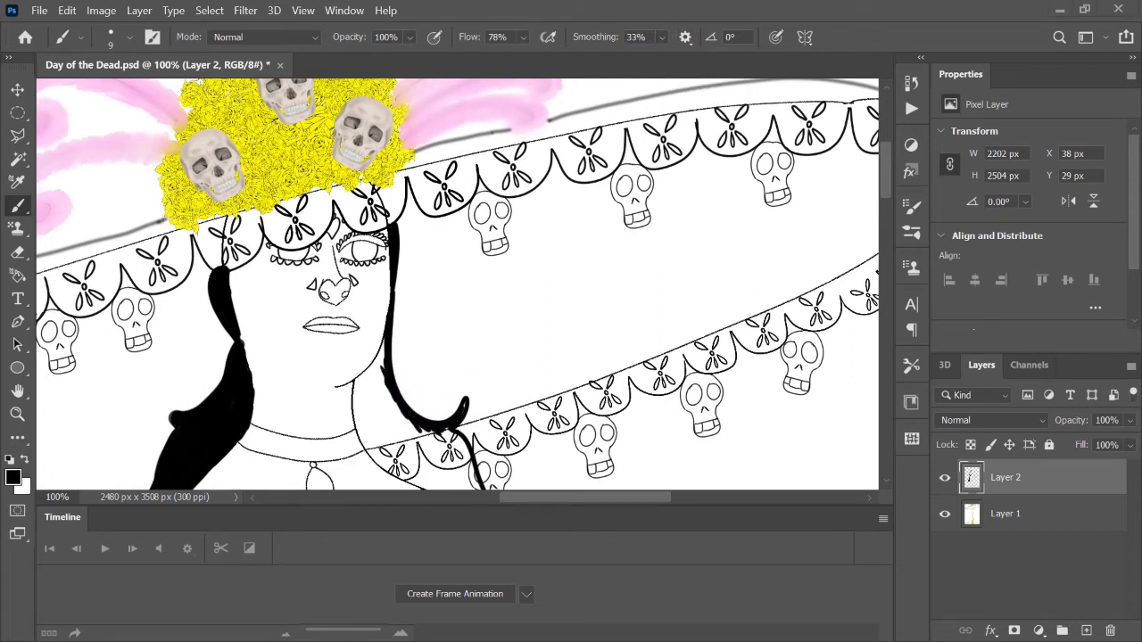
scroll(390, 379, "up", 3, "alt")
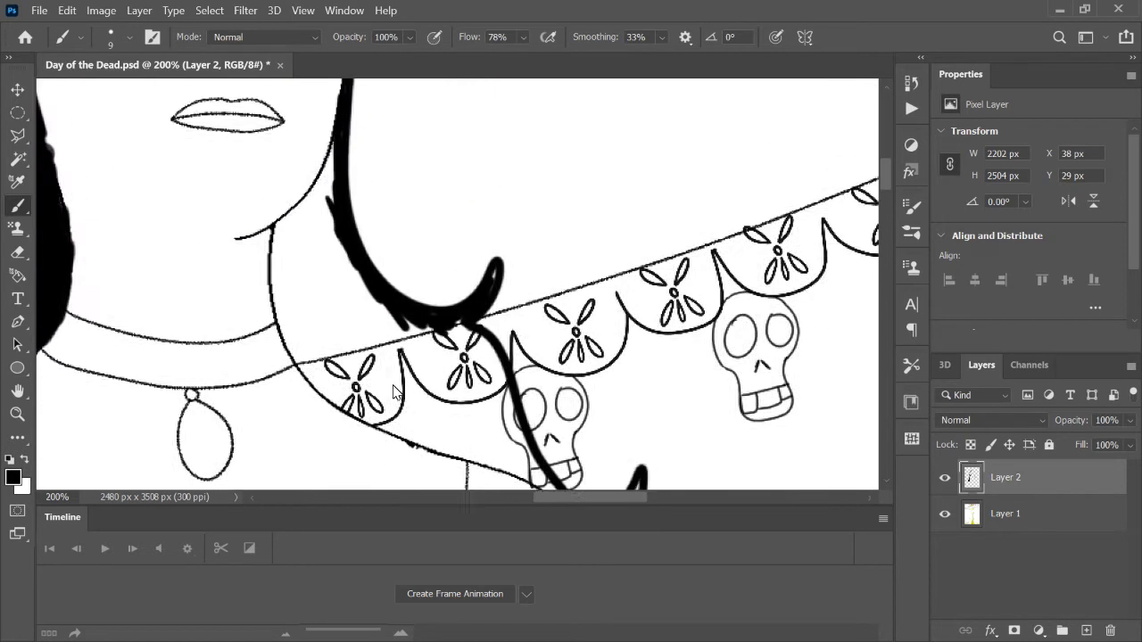
Paint the hair strand by the neck much thicker in black and extend it past the brim
left_click_drag(339, 147, 336, 153)
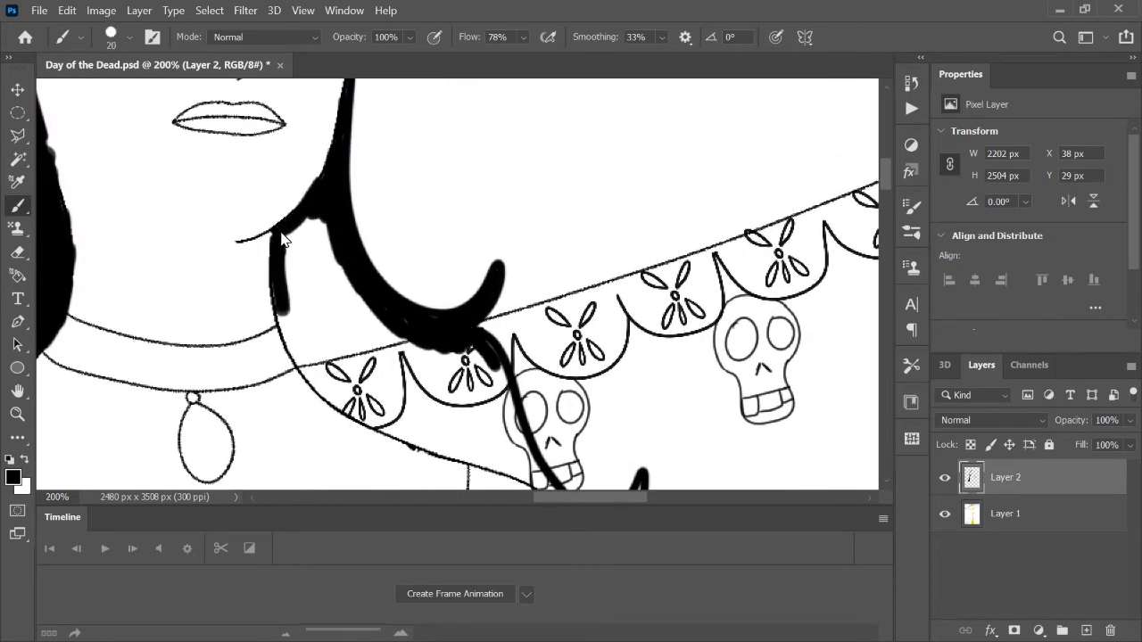
left_click_drag(329, 390, 548, 487)
left_click_drag(303, 223, 446, 374)
mouse_move(290, 258)
left_mouse_down()
mouse_move(348, 392)
mouse_move(513, 460)
mouse_move(375, 366)
left_mouse_up()
mouse_move(306, 230)
left_mouse_down()
mouse_move(366, 375)
mouse_move(393, 348)
left_mouse_up()
Fill the right-side lower hair strands with solid black strokes
scroll(321, 286, "down", 5)
scroll(321, 285, "right", 5)
scroll(363, 304, "down", 2)
left_click_drag(383, 232, 374, 317)
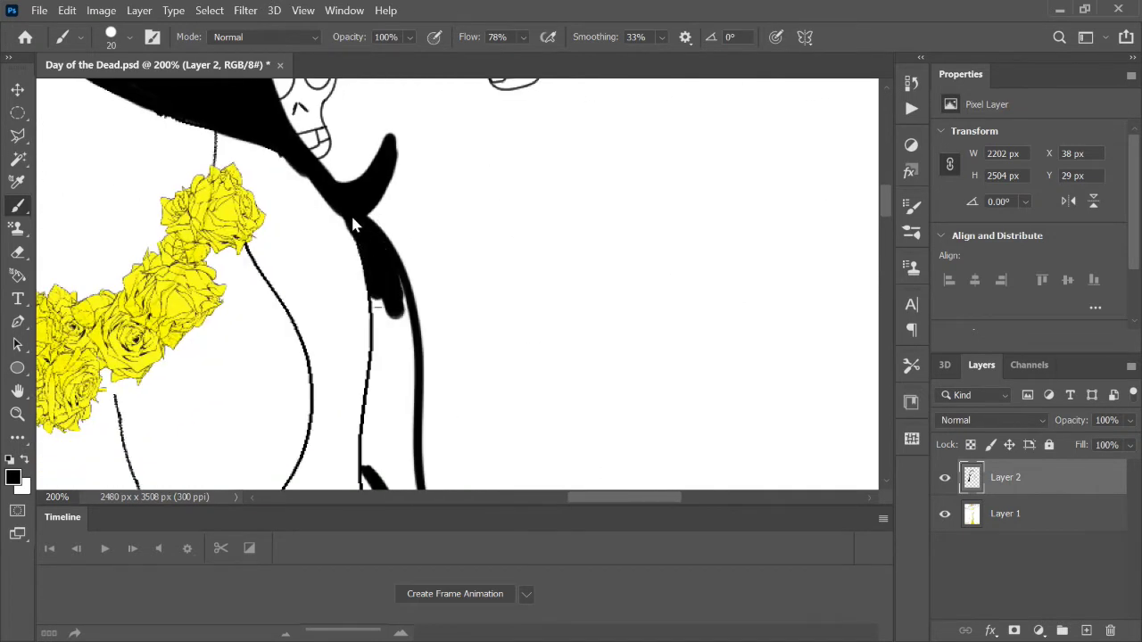
left_click_drag(379, 264, 370, 402)
scroll(375, 357, "down", 4)
mouse_move(366, 294)
left_mouse_down()
mouse_move(419, 415)
mouse_move(486, 419)
left_mouse_up()
scroll(374, 214, "down", 3)
left_click_drag(361, 206, 393, 375)
scroll(375, 268, "down", 3)
scroll(375, 268, "down", 2)
left_click_drag(558, 362, 328, 392)
left_click_drag(571, 330, 357, 134)
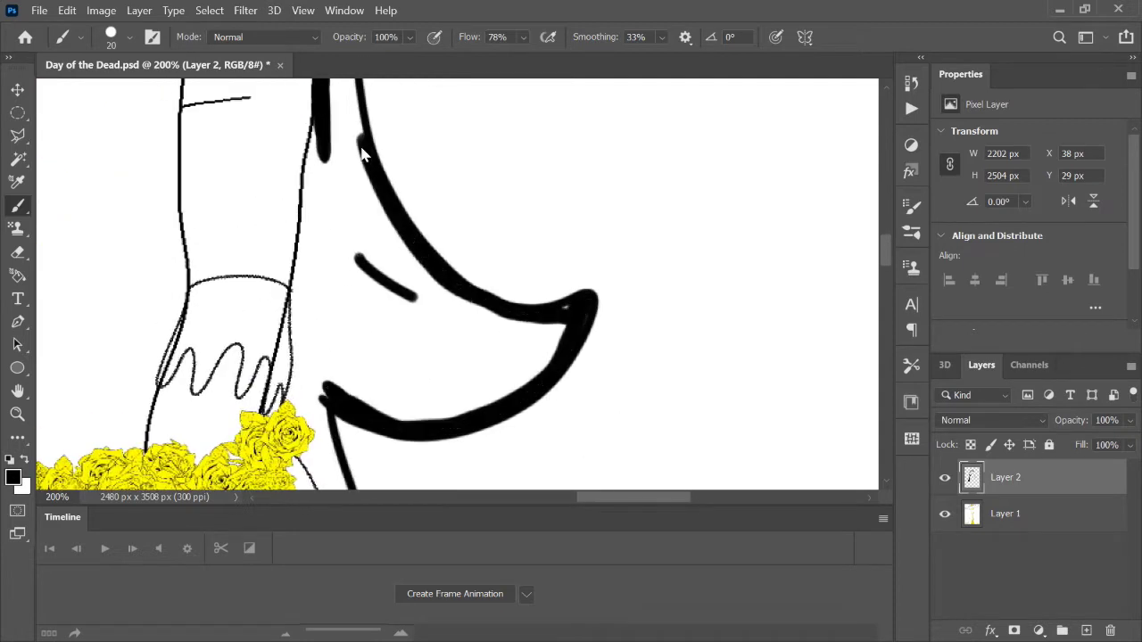
scroll(357, 268, "down", 3)
With larger and smaller brush sizes, fill the strand and trace the hair edges in black
key("bracketright")
mouse_move(353, 201)
left_mouse_down()
mouse_move(348, 235)
mouse_move(535, 410)
left_mouse_up()
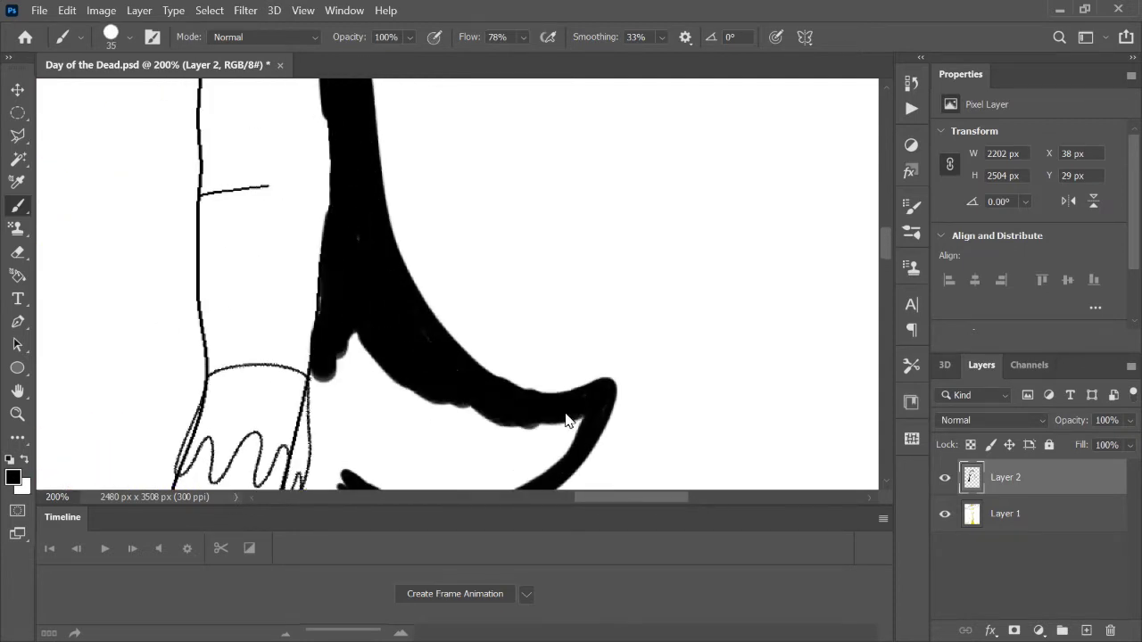
scroll(401, 356, "down", 2)
left_click_drag(356, 294, 499, 437)
left_click_drag(384, 276, 321, 312)
scroll(321, 311, "down", 4)
scroll(321, 311, "left", 2)
key("bracketleft")
key("bracketleft")
key("bracketleft")
left_click_drag(372, 258, 403, 357)
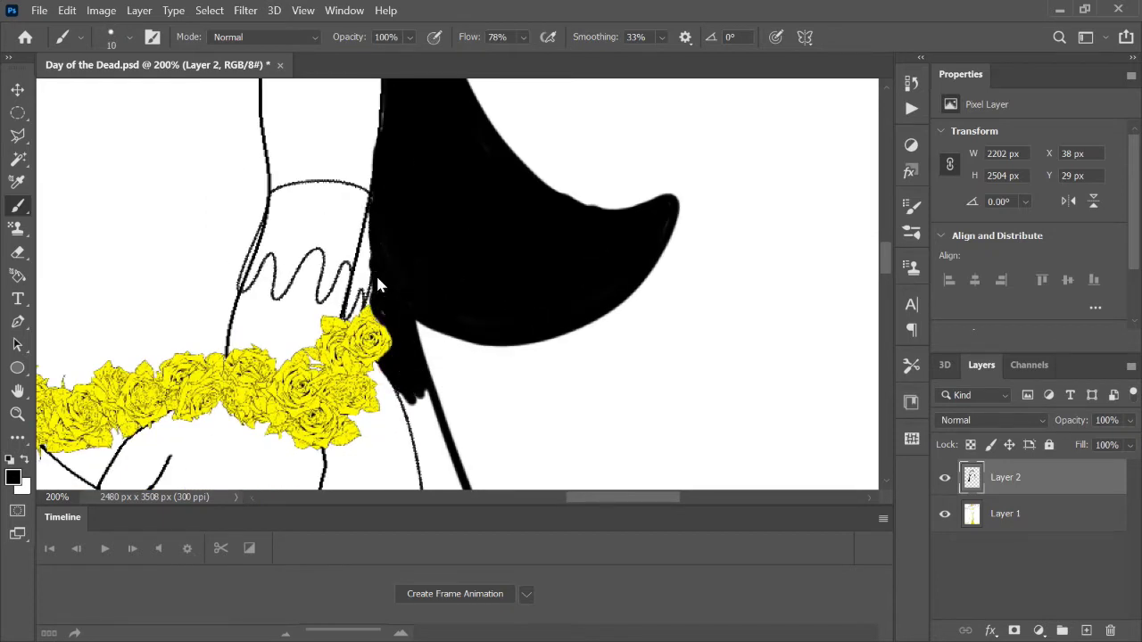
scroll(376, 273, "down", 5)
scroll(376, 273, "right", 2)
key("bracketright")
key("bracketright")
left_click_drag(346, 151, 500, 436)
scroll(502, 435, "down", 3)
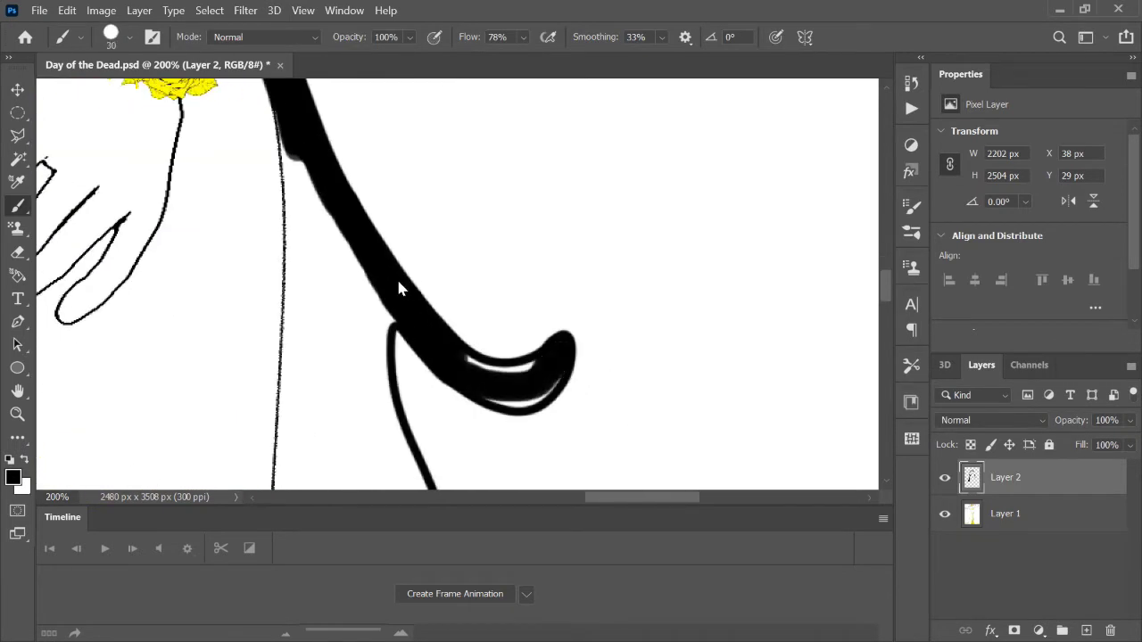
scroll(396, 276, "left", 1)
mouse_move(378, 127)
left_mouse_down()
mouse_move(428, 330)
mouse_move(382, 138)
mouse_move(392, 235)
mouse_move(332, 393)
left_mouse_up()
scroll(380, 134, "down", 3)
Fill the remaining white gaps in the hair beside the hand with solid black
scroll(380, 134, "right", 1)
scroll(331, 206, "down", 2)
left_click_drag(332, 207, 327, 209)
scroll(387, 234, "down", 1)
scroll(387, 234, "down", 1)
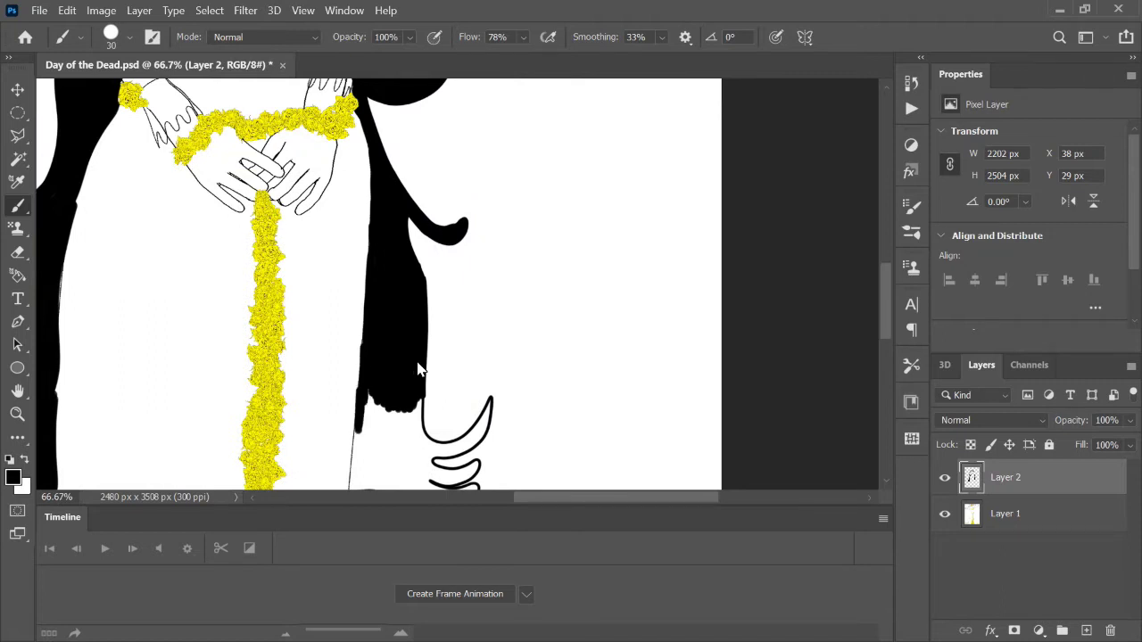
scroll(419, 369, "down", 2)
left_click_drag(412, 361, 436, 376)
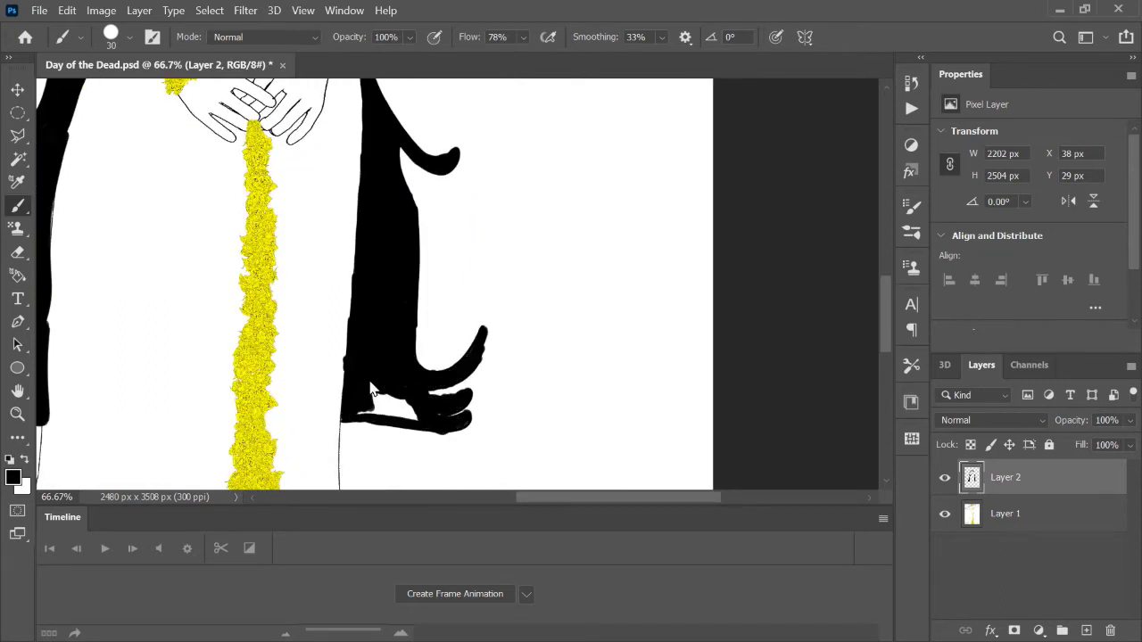
left_click_drag(371, 389, 368, 376)
scroll(437, 420, "down", 3)
scroll(438, 419, "up", 2)
scroll(437, 419, "up", 1)
scroll(519, 336, "down", 1)
scroll(519, 336, "down", 1)
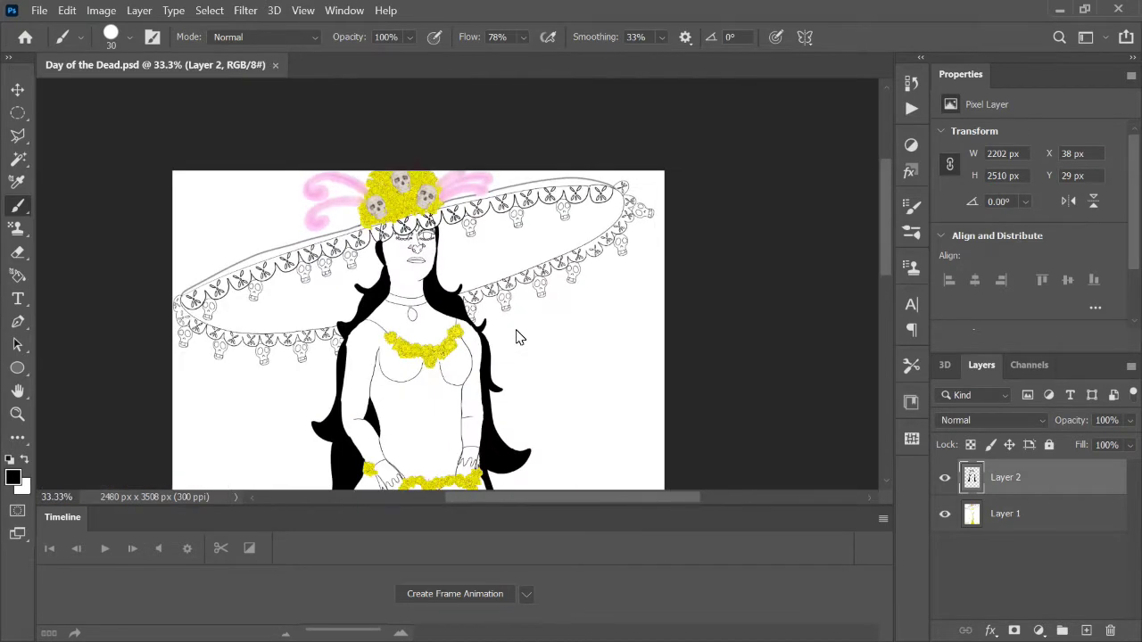
Choose a basic round brush from the General Brushes presets and test a stroke
scroll(519, 337, "down", 4)
scroll(625, 312, "up", 4)
left_click(911, 232)
scroll(885, 434, "up", 3)
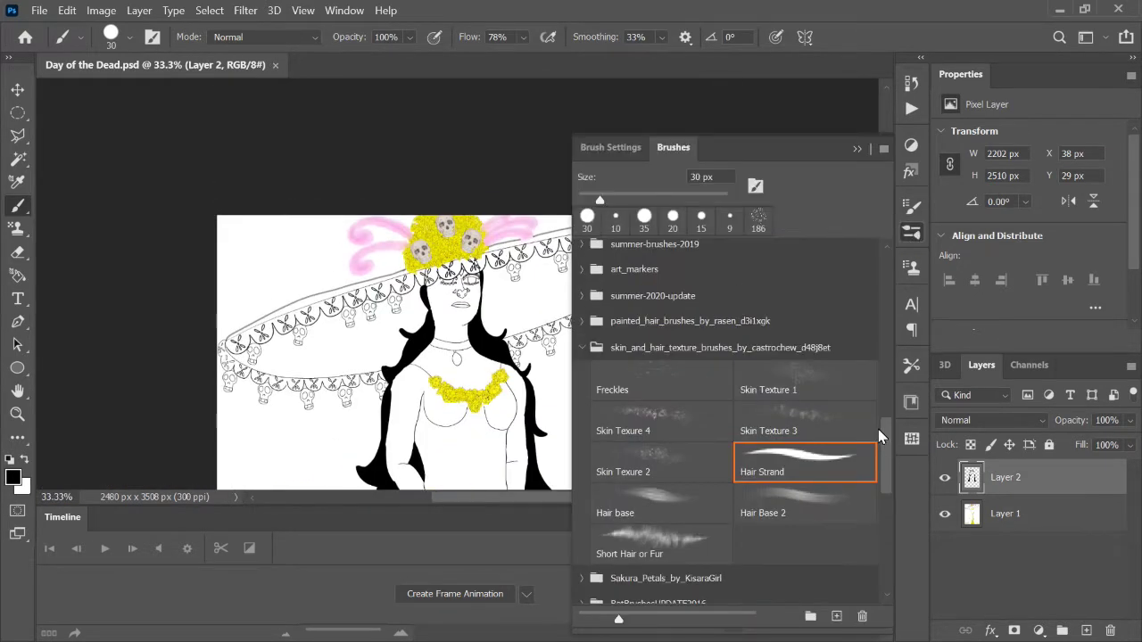
left_click_drag(887, 455, 889, 279)
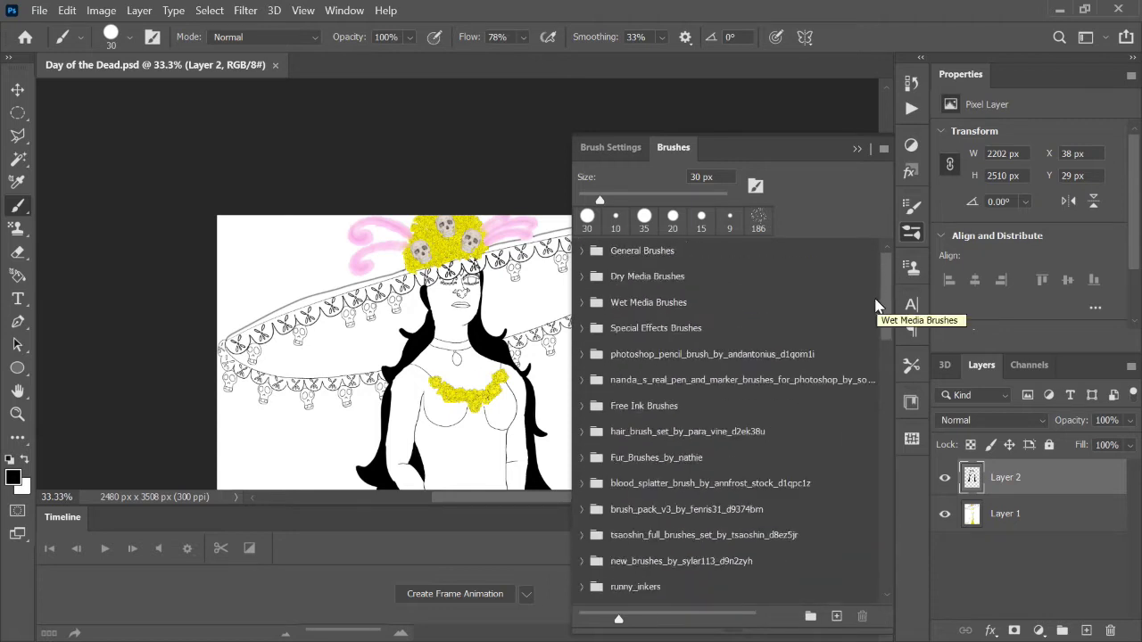
left_click(719, 251)
left_click(856, 149)
left_click_drag(440, 316, 452, 336)
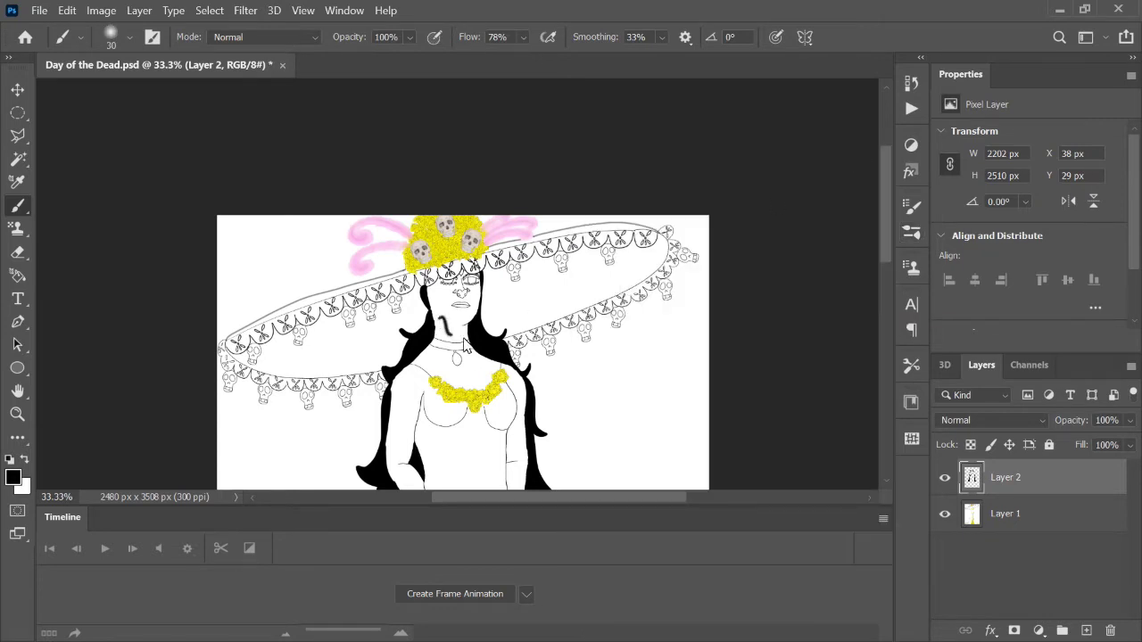
Set brush opacity 93%, flow 36% and smoothing 53%, then paint a grey neck strand
left_click_drag(386, 57, 440, 57)
left_click(523, 37)
left_click_drag(541, 57, 502, 57)
left_click(661, 37)
left_click_drag(673, 57, 699, 57)
scroll(449, 339, "up", 5)
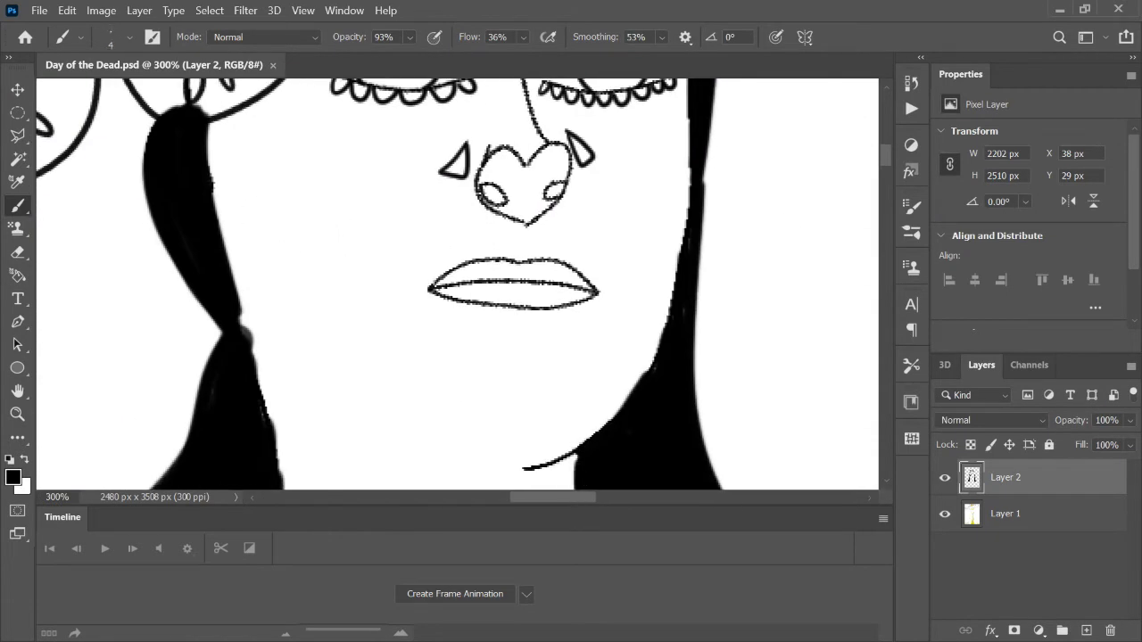
scroll(384, 387, "down", 5)
left_click_drag(324, 264, 205, 392)
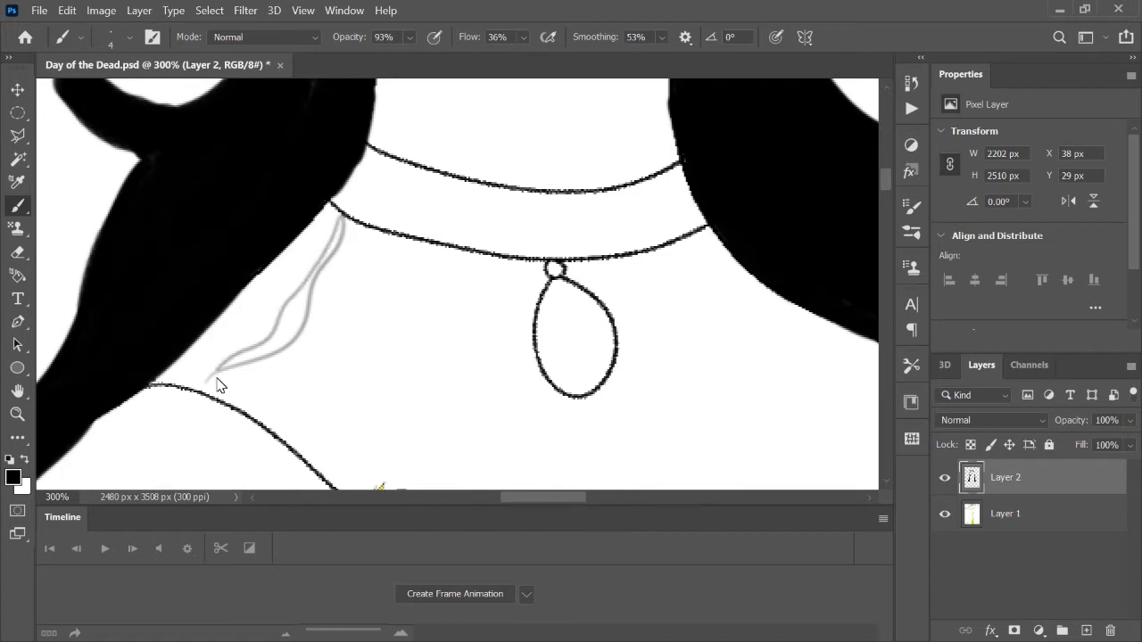
Redraw the grey neck strand as one curve and add a hooked grey cheek line
key("ctrl+z")
left_click_drag(316, 287, 197, 384)
scroll(361, 239, "up", 3)
left_click_drag(661, 36, 688, 56)
left_click_drag(522, 37, 509, 60)
left_click_drag(308, 327, 312, 150)
left_click_drag(312, 150, 332, 371)
scroll(337, 279, "up", 3)
left_click_drag(350, 265, 300, 297)
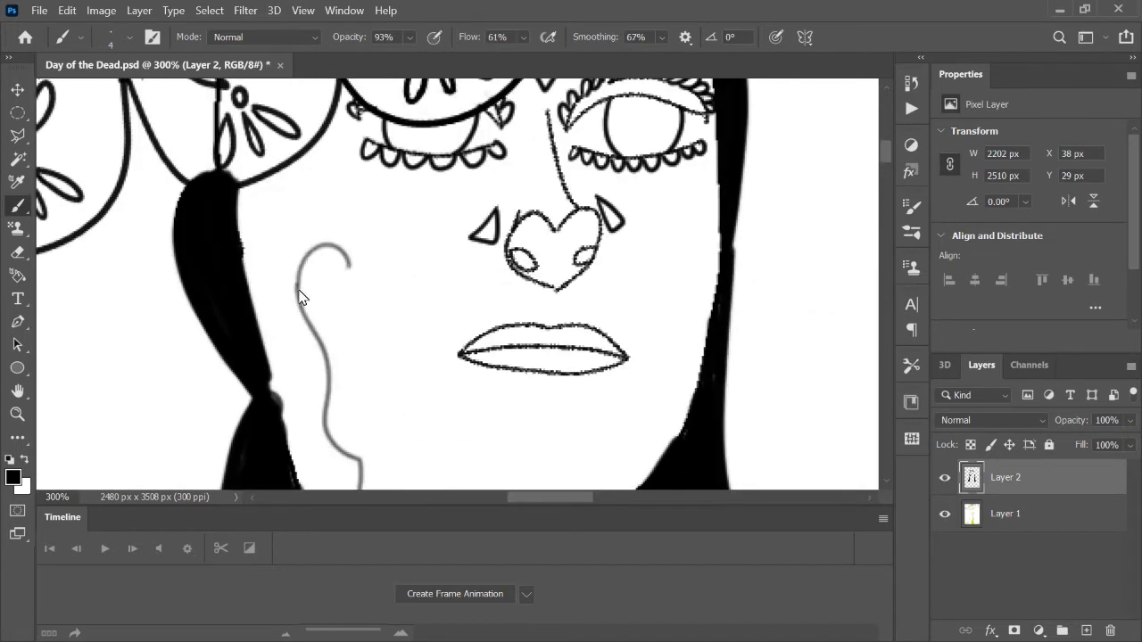
Raise stroke smoothing close to maximum and draw a long grey face line
left_click_drag(661, 37, 709, 52)
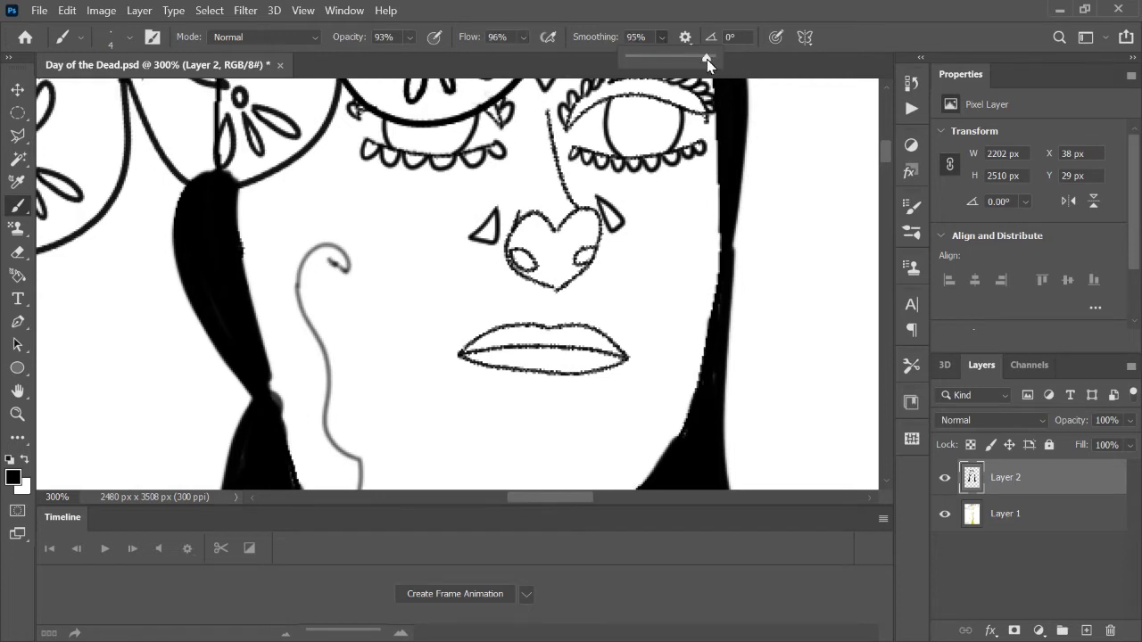
left_click_drag(630, 73, 615, 73)
scroll(303, 267, "down", 6)
left_click_drag(263, 82, 320, 296)
scroll(304, 448, "down", 5)
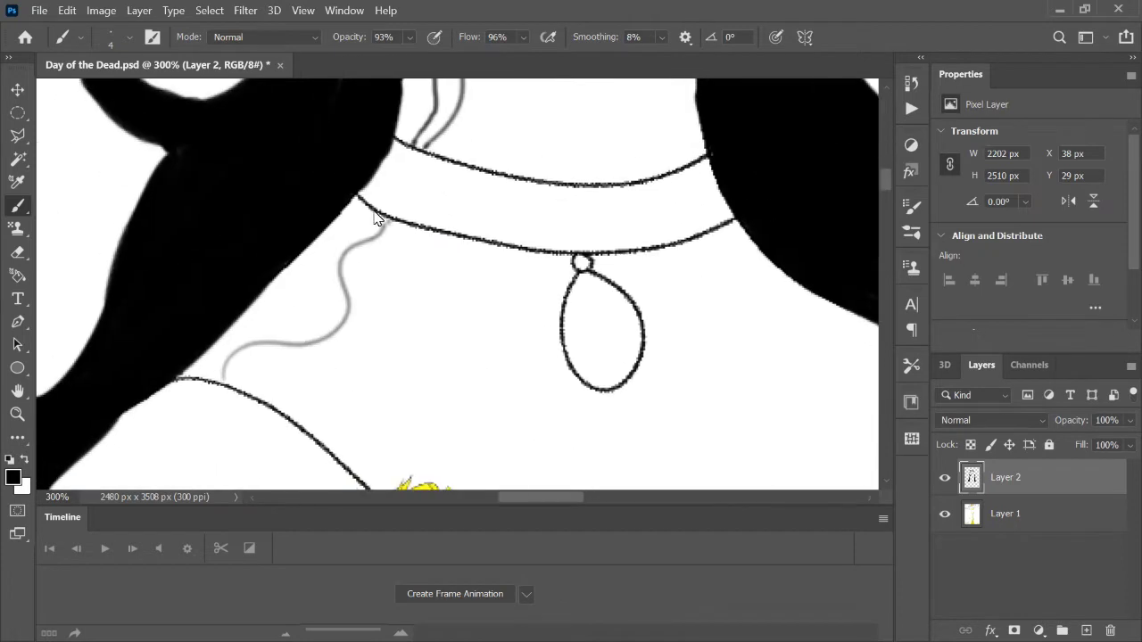
scroll(375, 219, "up", 5)
Adjust the brush setting and add a short grey stroke on the face
left_click_drag(522, 36, 481, 54)
scroll(438, 413, "up", 2)
scroll(438, 413, "up", 2)
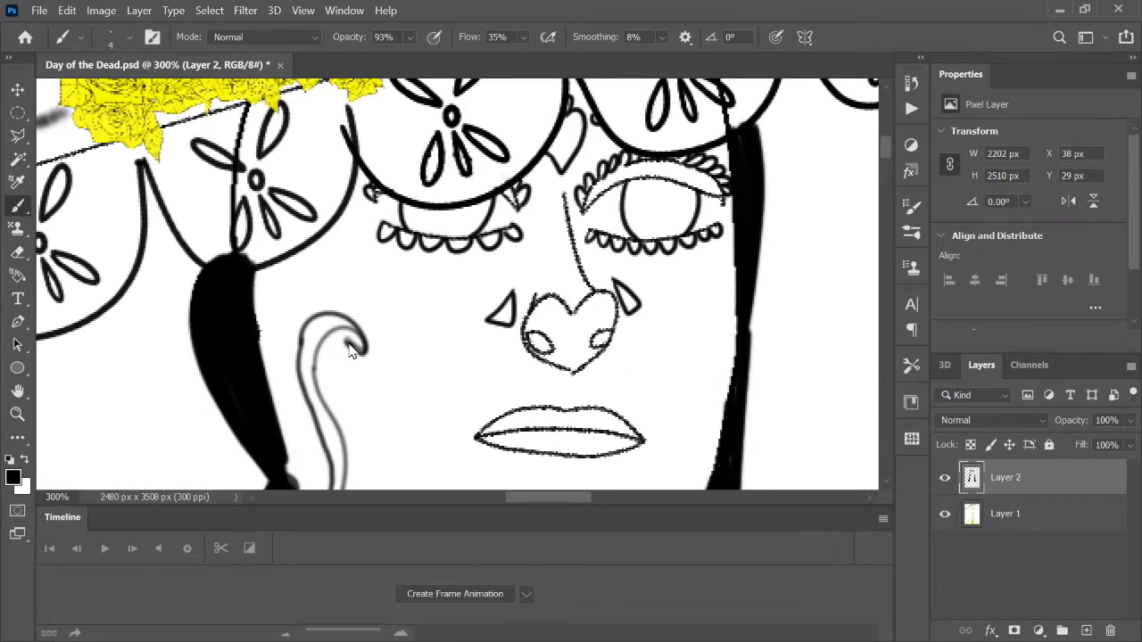
scroll(480, 287, "down", 4)
scroll(480, 287, "right", 3)
scroll(464, 308, "up", 1)
scroll(446, 326, "up", 2)
left_click_drag(332, 267, 346, 286)
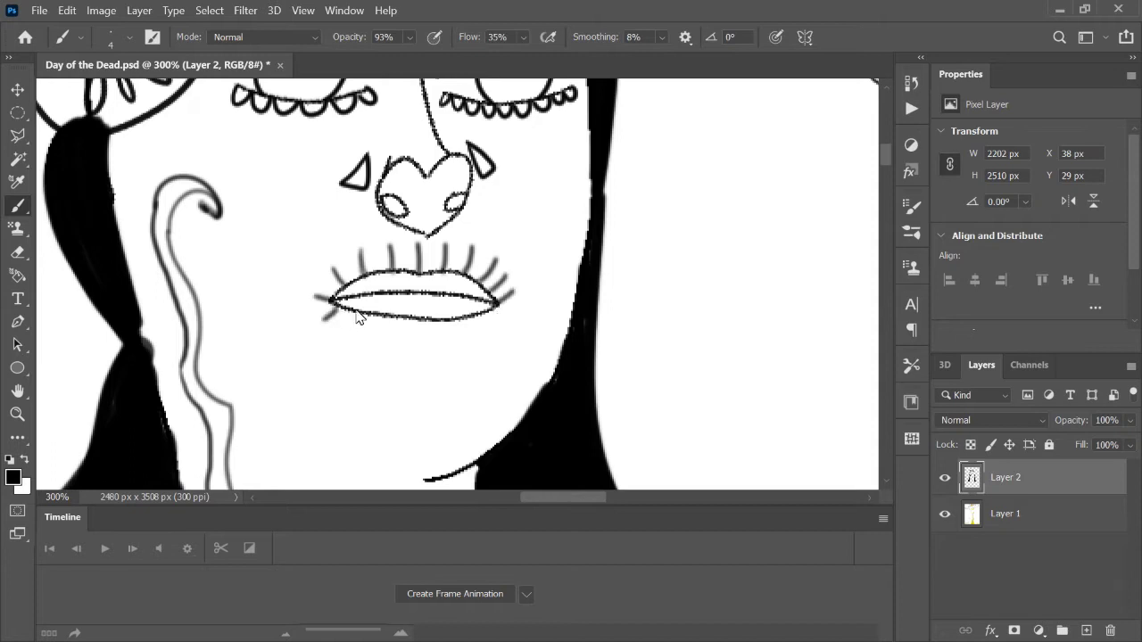
scroll(448, 329, "up", 1)
scroll(499, 321, "down", 2)
scroll(497, 331, "up", 2)
scroll(497, 331, "right", 2)
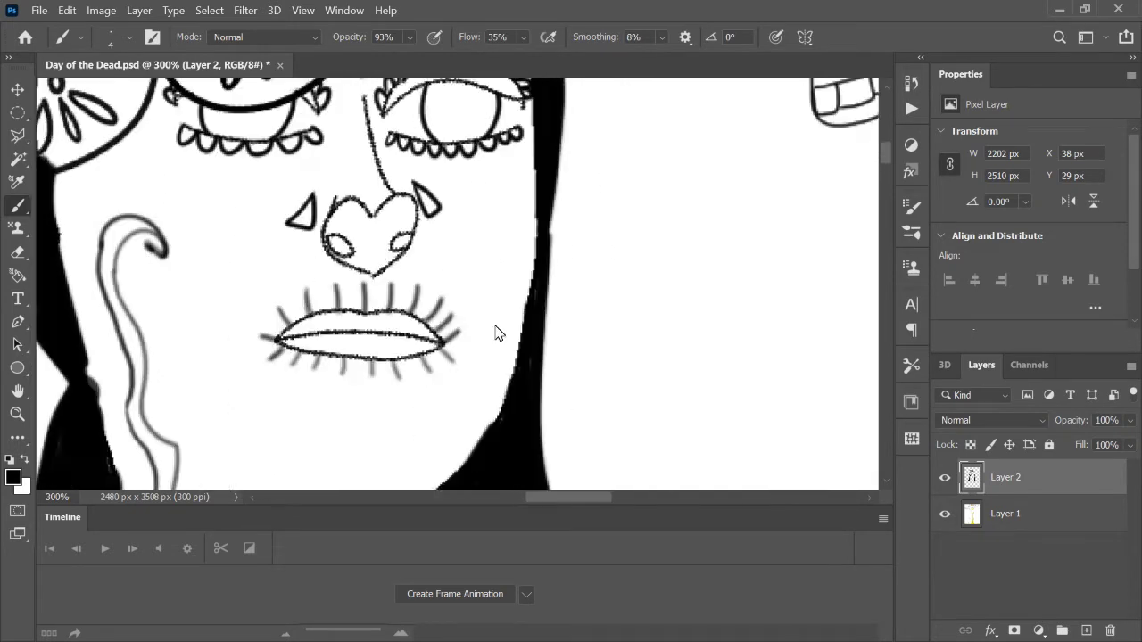
scroll(497, 331, "up", 1)
Draw grey curl swirls on the right cheek
left_click_drag(505, 274, 525, 229)
scroll(523, 227, "down", 3)
left_click_drag(479, 310, 459, 359)
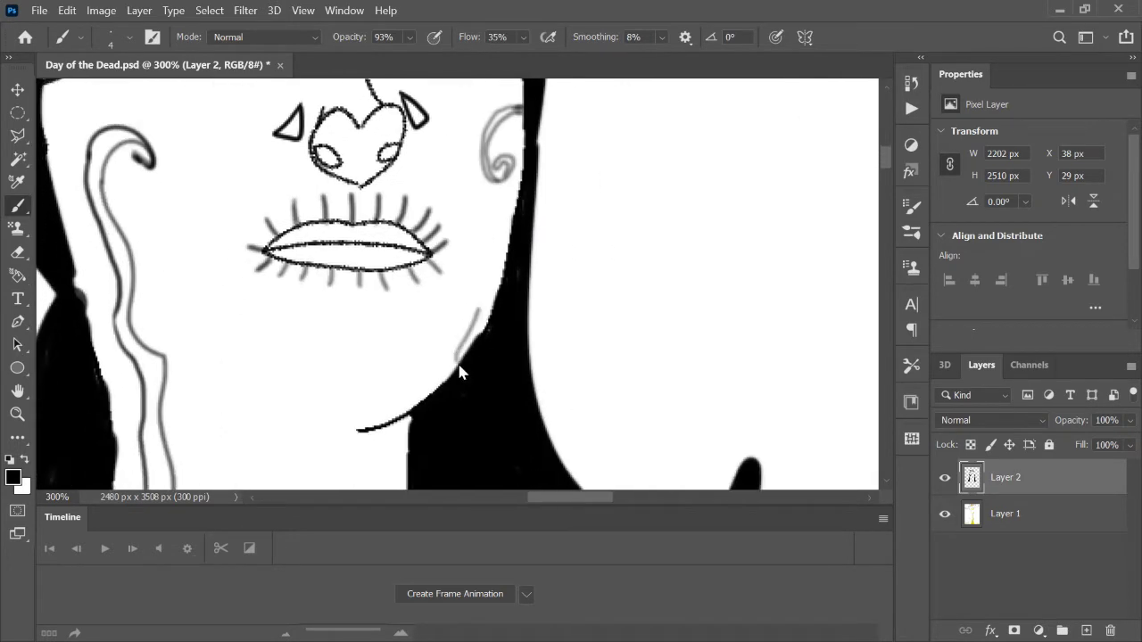
scroll(460, 364, "left", 3)
scroll(461, 364, "up", 2)
scroll(539, 357, "down", 4)
scroll(539, 356, "right", 2)
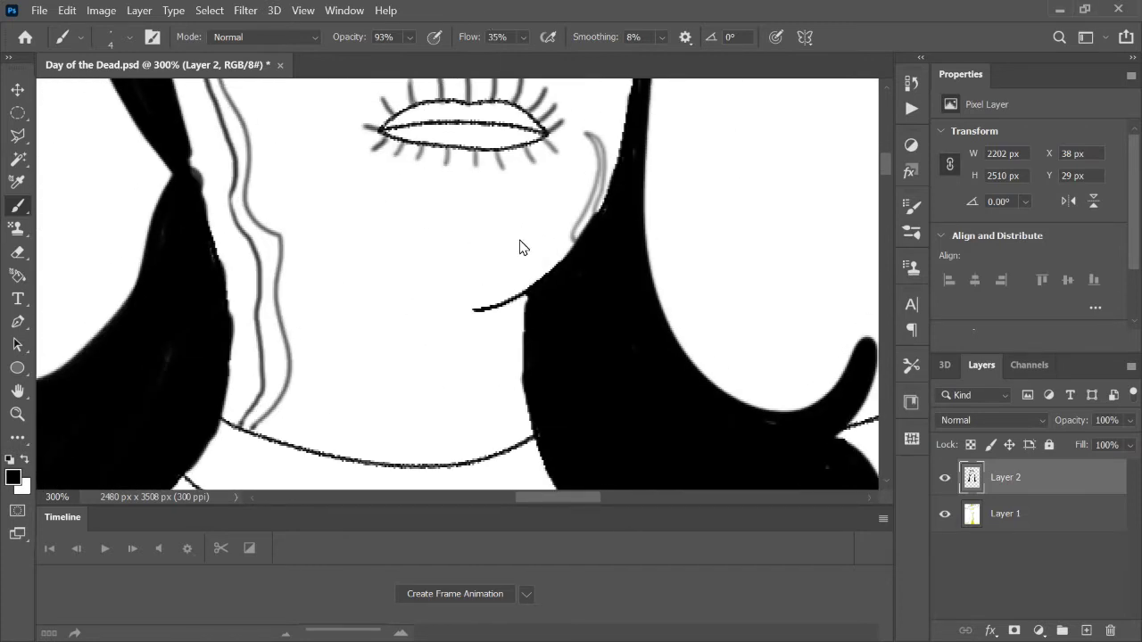
scroll(522, 247, "up", 4)
left_click_drag(483, 236, 495, 203)
scroll(465, 280, "down", 1)
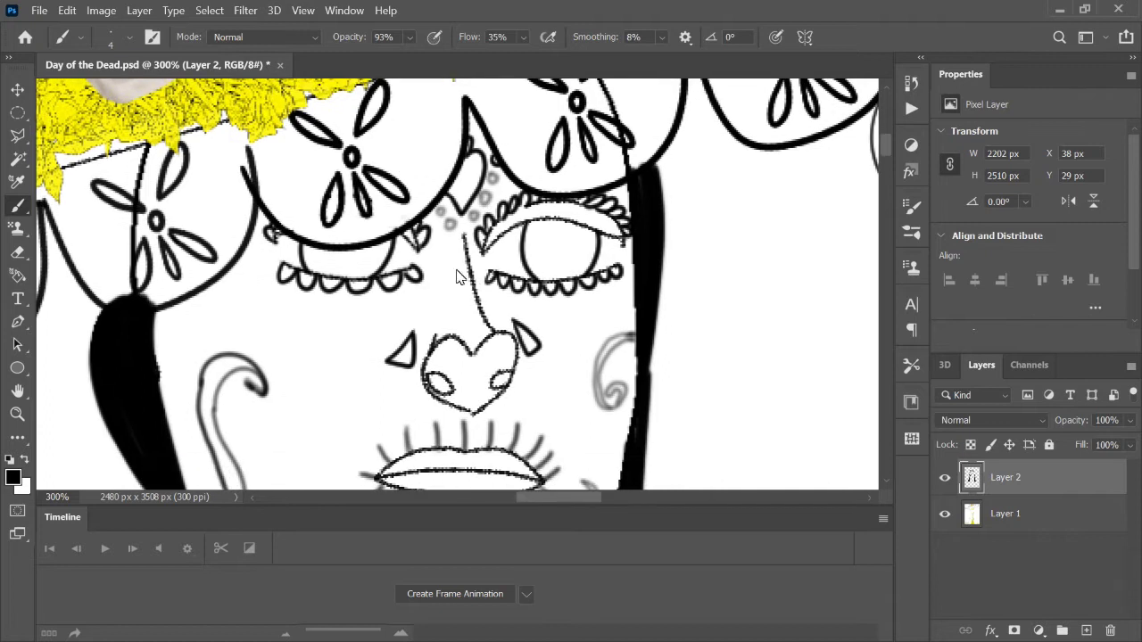
scroll(465, 323, "down", 1)
scroll(471, 316, "down", 3)
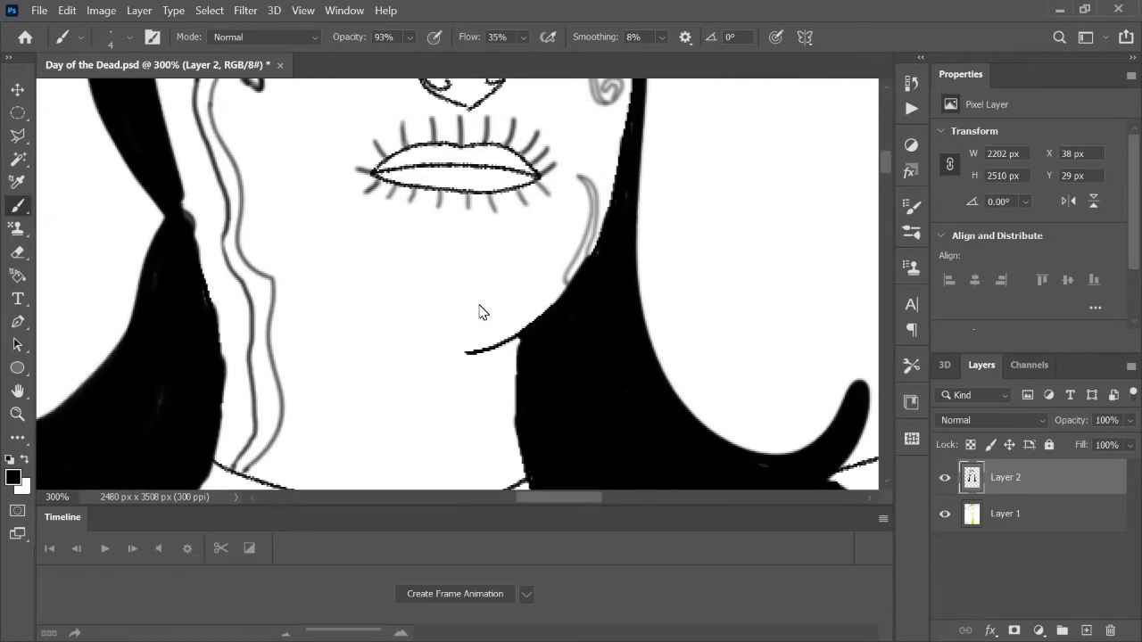
scroll(477, 311, "down", 1)
scroll(532, 445, "down", 3)
Add grey accent lines near the necklace and along the arm by the roses
left_click_drag(428, 259, 634, 437)
scroll(598, 235, "down", 2)
scroll(568, 137, "down", 2)
scroll(571, 137, "down", 3)
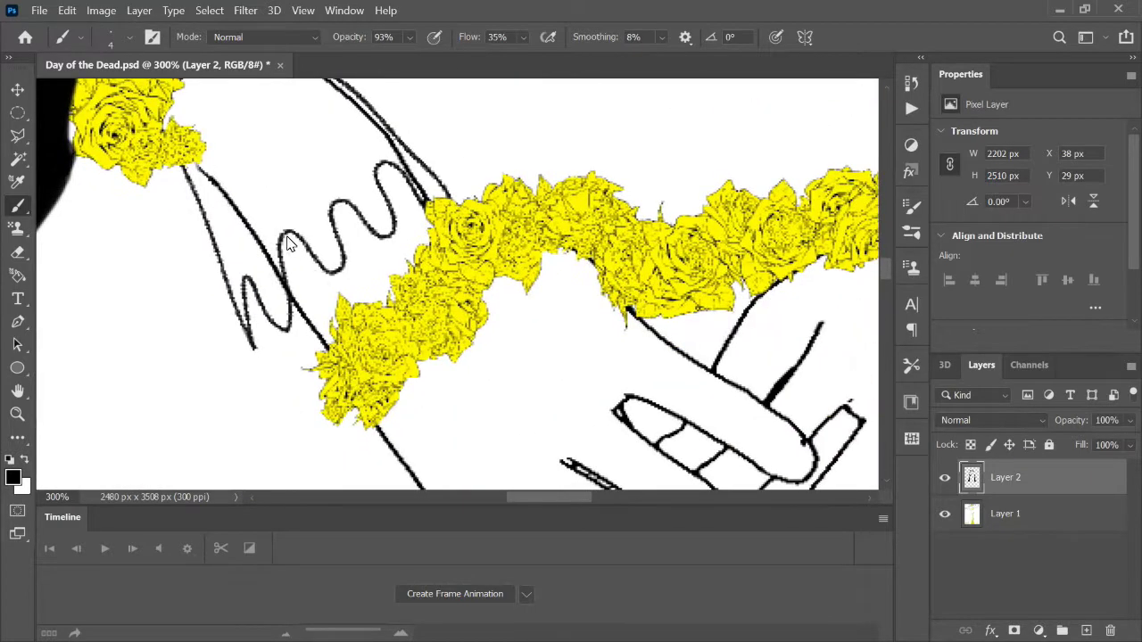
scroll(344, 306, "right", 1)
left_click_drag(345, 298, 299, 231)
scroll(433, 326, "down", 3)
scroll(641, 290, "down", 3)
Save the document with Ctrl+S
key("F5")
key("F5")
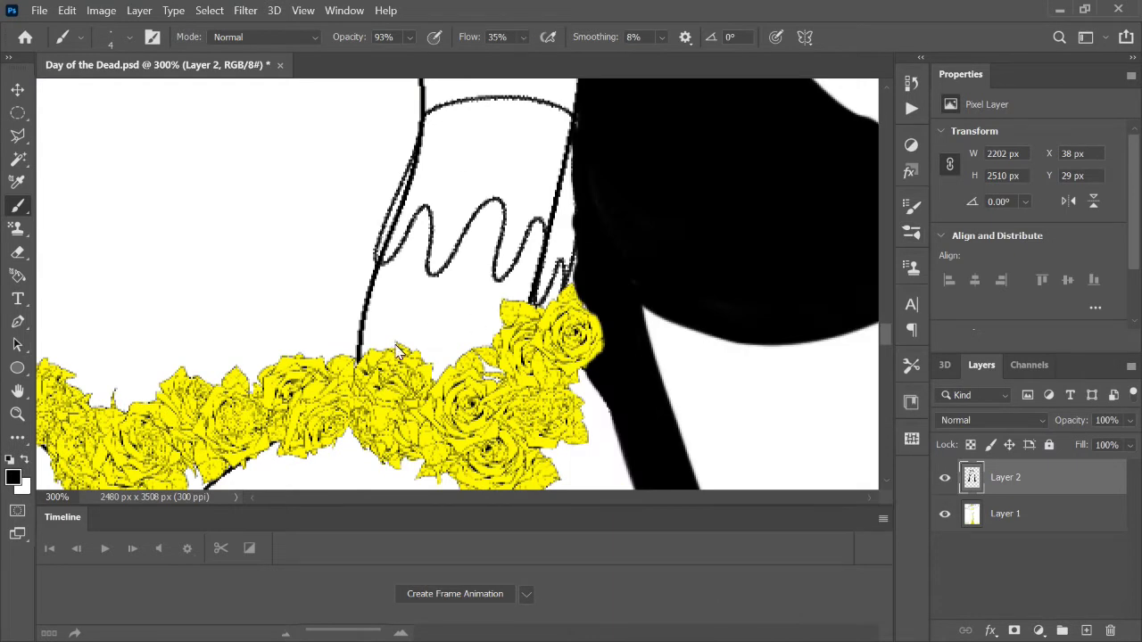
key("ctrl+s")
left_click(909, 233)
key("F5")
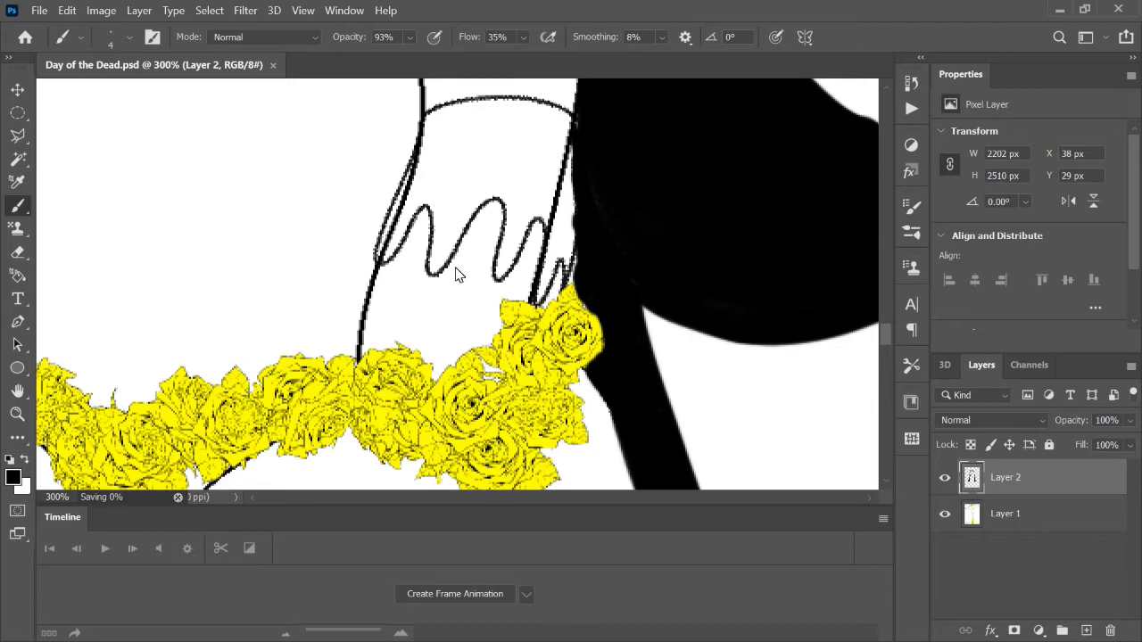
scroll(422, 255, "down", 1)
Trace grey lines beside the wavy hand lines and outline four fingernails at 98% opacity
left_click_drag(520, 382, 533, 311)
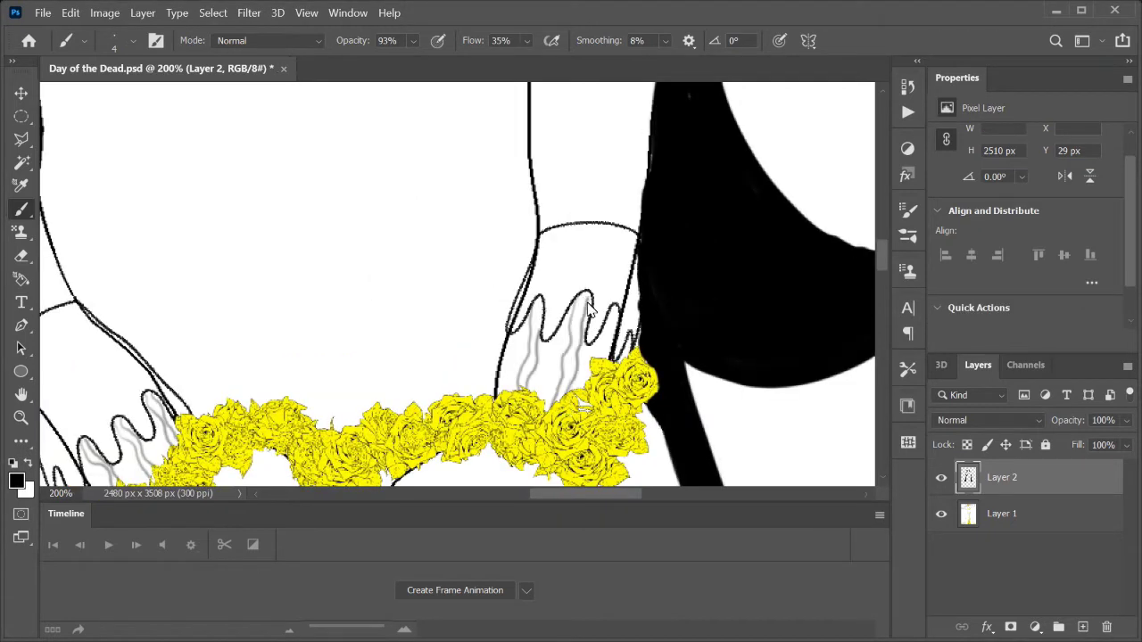
scroll(601, 335, "down", 6)
scroll(505, 324, "up", 7)
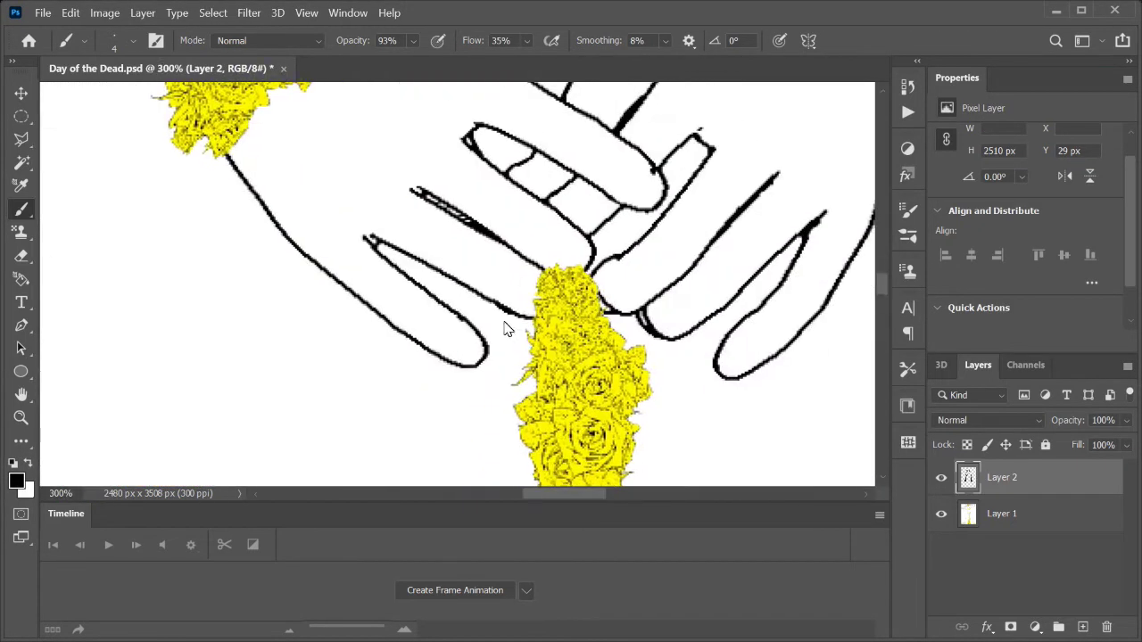
key("9")
key("8")
mouse_move(451, 319)
left_mouse_down()
mouse_move(435, 358)
mouse_move(477, 366)
left_mouse_up()
left_click_drag(535, 268, 482, 294)
left_click_drag(468, 357, 493, 305)
left_click_drag(499, 294, 520, 325)
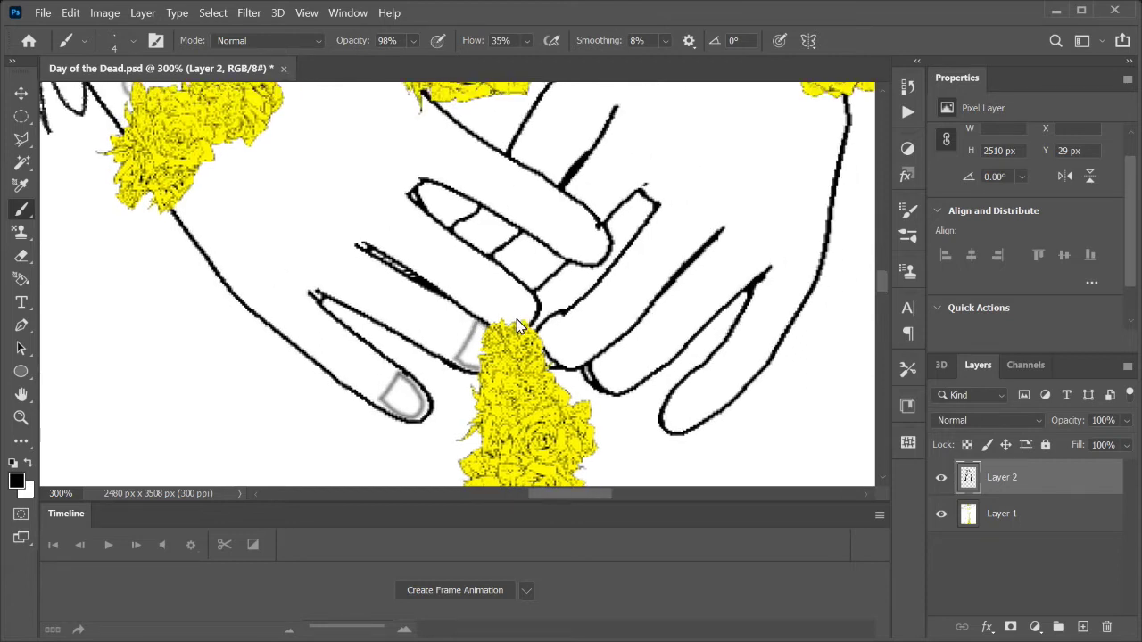
Outline a right-hand nail in grey and add a new empty Layer 3
scroll(489, 317, "down", 1)
left_click_drag(665, 406, 680, 430)
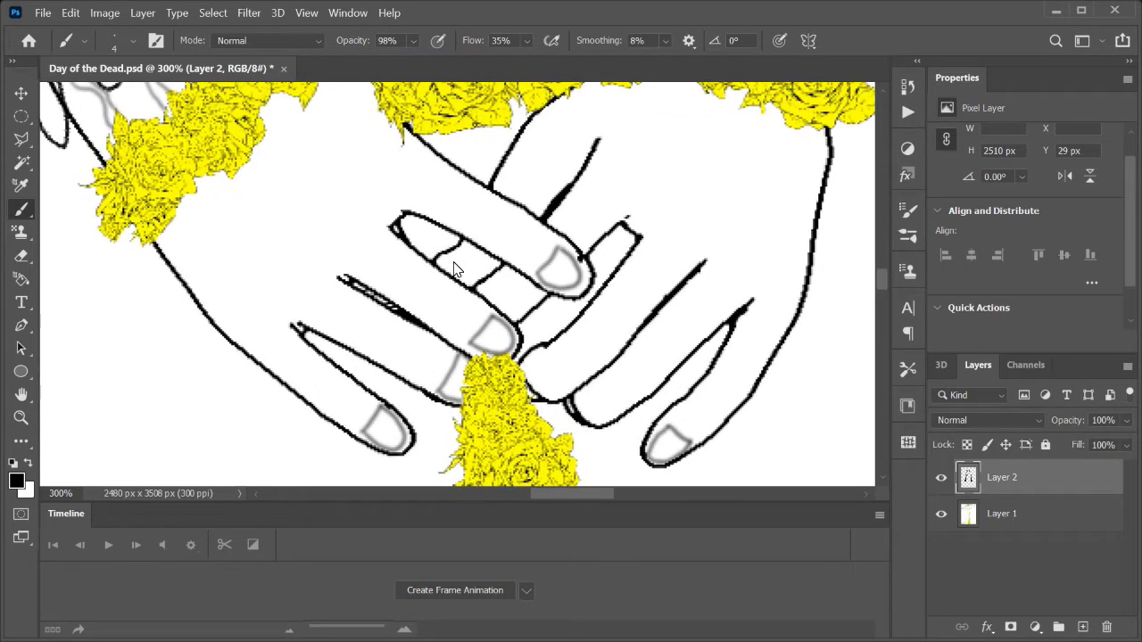
scroll(446, 250, "down", 5)
scroll(446, 250, "down", 1)
left_click(1082, 628)
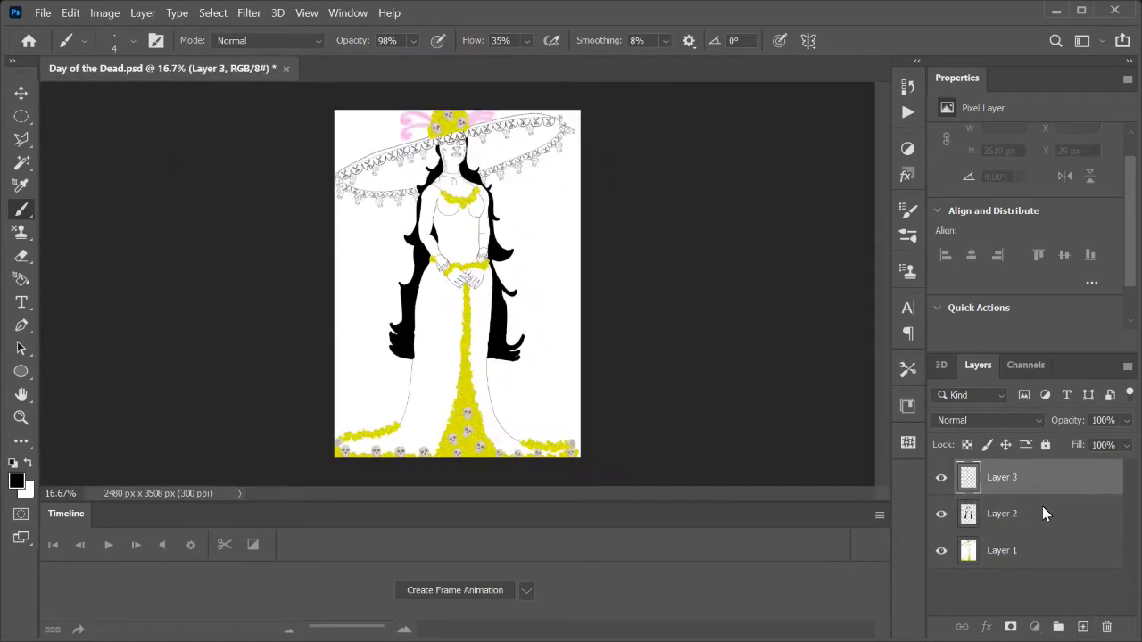
Reorder the layers so Layer 3 sits below Layer 2
left_click(1017, 550)
key("w")
scroll(489, 432, "up", 3)
scroll(497, 396, "up", 1)
scroll(499, 383, "up", 5)
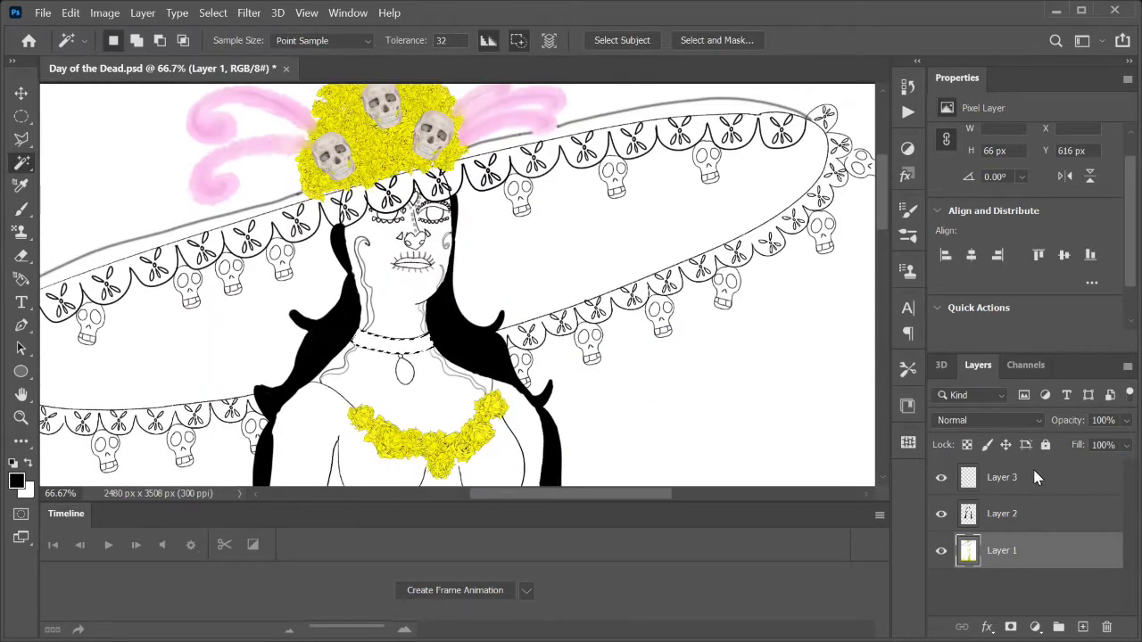
key("alt+period")
key("ctrl+bracketleft")
key("ctrl+plus")
key("ctrl+plus")
key("ctrl+plus")
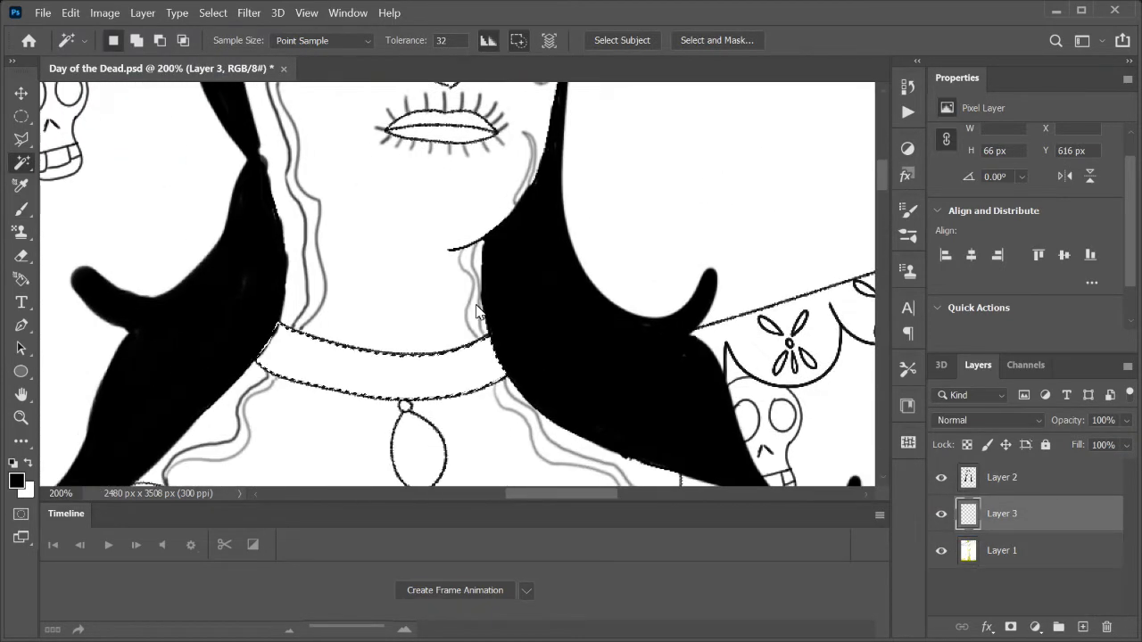
Switch to the Brush tool with a large 200 px brush preset
left_click(22, 209)
left_click(907, 236)
scroll(884, 382, "down", 5)
scroll(596, 294, "up", 5)
scroll(596, 294, "down", 5)
left_click(625, 403)
left_click(624, 442)
Turn on brush texture using the purple Legacy Patterns texture
left_click(606, 144)
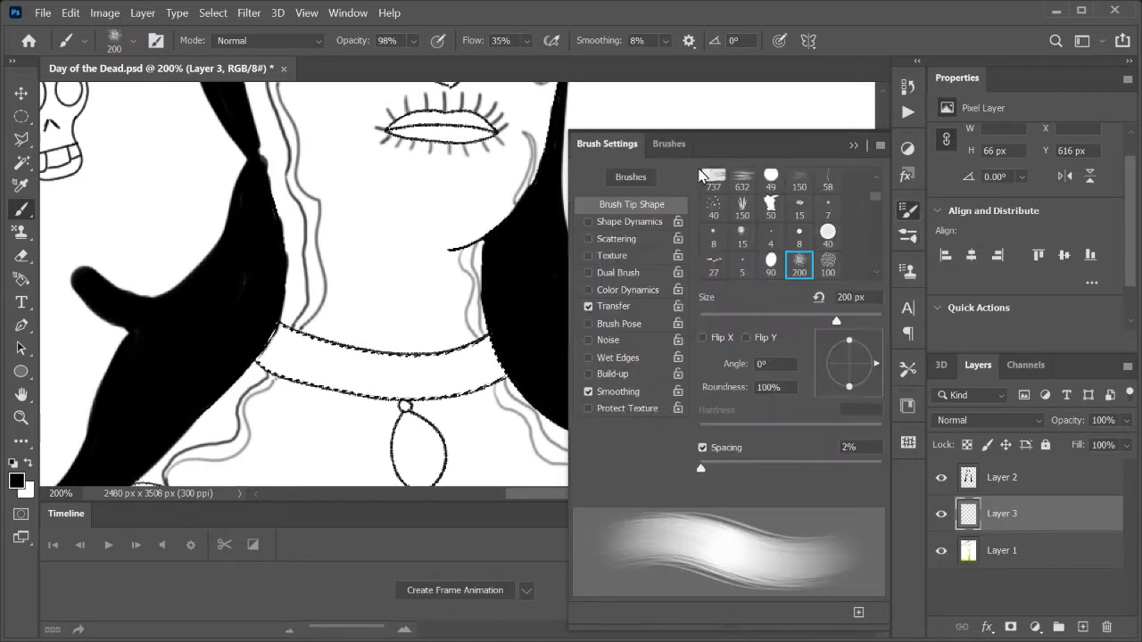
left_click(612, 255)
left_click(726, 181)
left_click(616, 296)
scroll(785, 259, "down", 3)
left_click(653, 270)
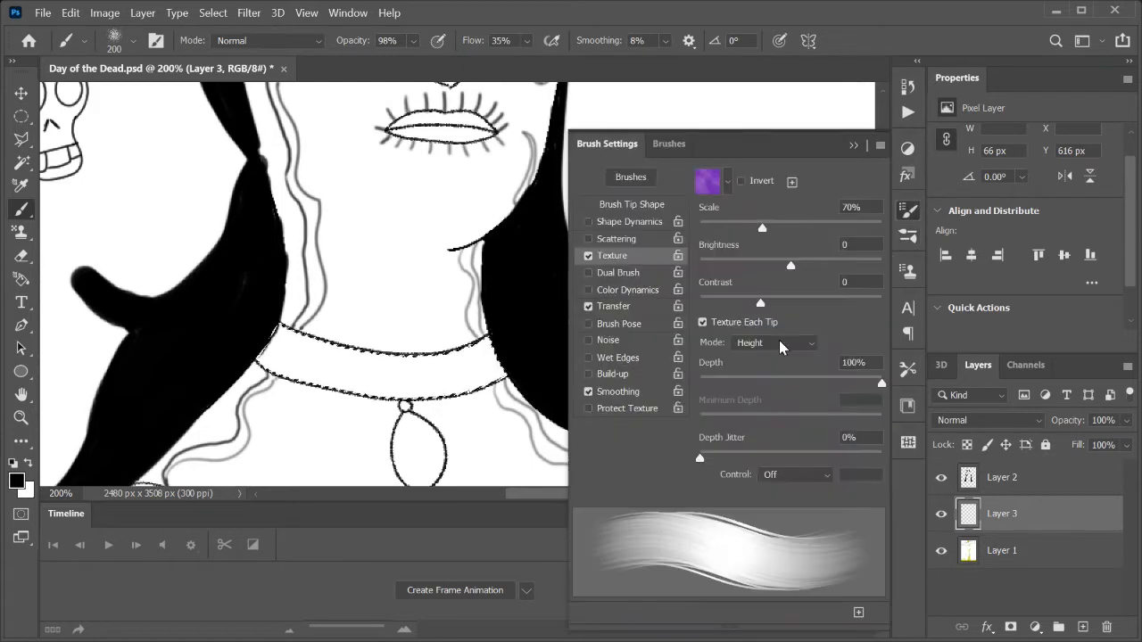
Paint the choker a textured dark red (#8b0000) on Layer 3
left_click(16, 481)
left_click(576, 279)
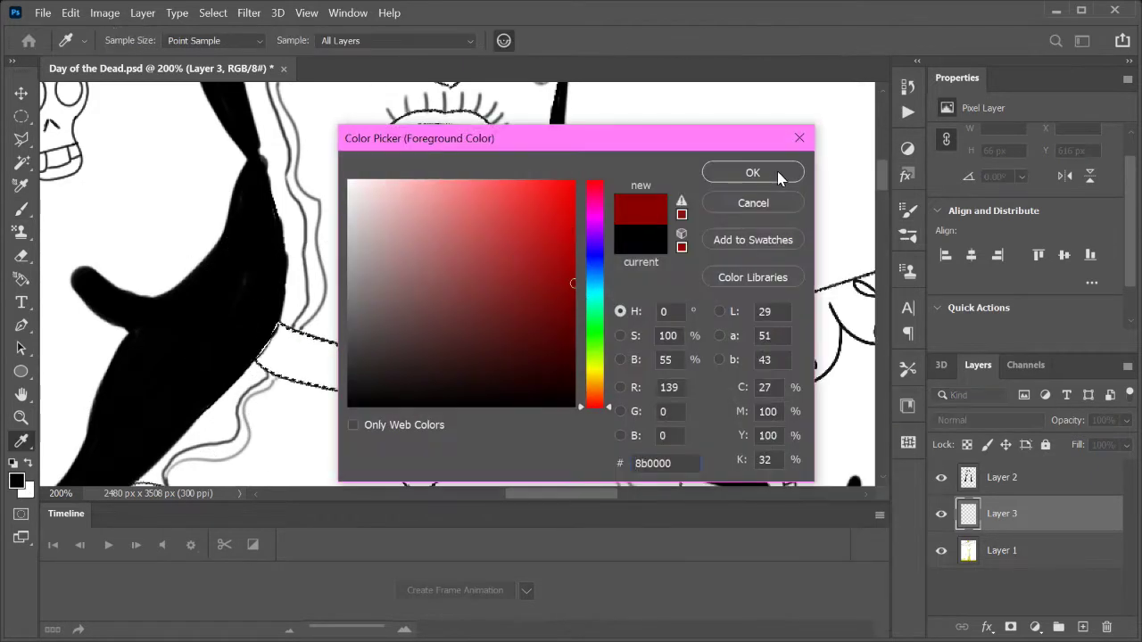
left_click(755, 173)
mouse_move(490, 361)
left_mouse_down()
mouse_move(266, 345)
mouse_move(499, 361)
left_mouse_up()
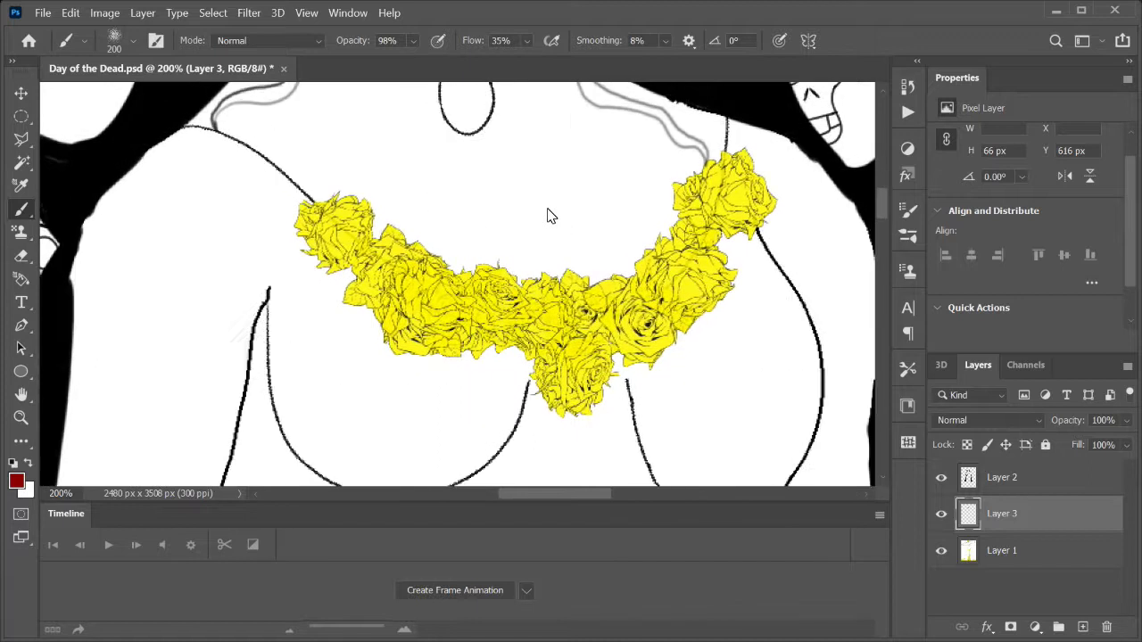
On Layer 1, Magic Wand-select the dress areas
key("ctrl+minus")
key("ctrl+minus")
key("ctrl+minus")
key("ctrl+minus")
key("ctrl+minus")
left_click(1001, 551)
key("w")
left_click(428, 374)
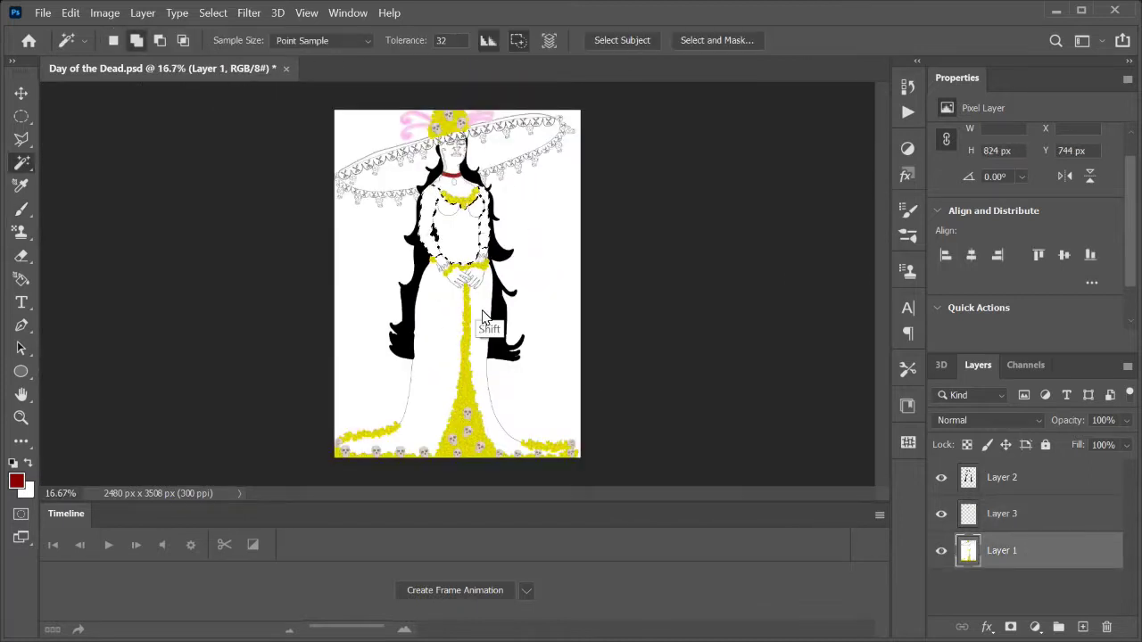
Try painting the bodice red, undo it, and review the brush texture patterns
key("b")
key("ctrl+plus")
mouse_move(459, 224)
left_mouse_down()
mouse_move(420, 178)
mouse_move(470, 344)
left_mouse_up()
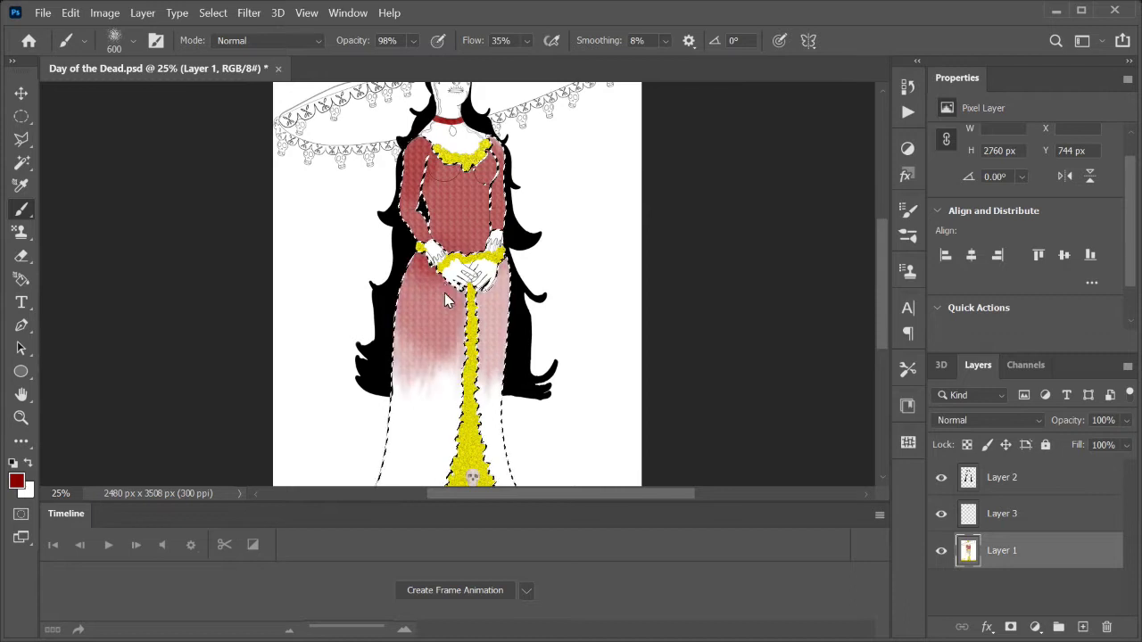
key("ctrl+z")
key("ctrl+z")
key("ctrl+z")
left_click(907, 210)
left_click(728, 182)
left_click(728, 181)
Paint the skirt red and turn off Texture Each Tip in the brush settings
left_click_drag(419, 285, 459, 356)
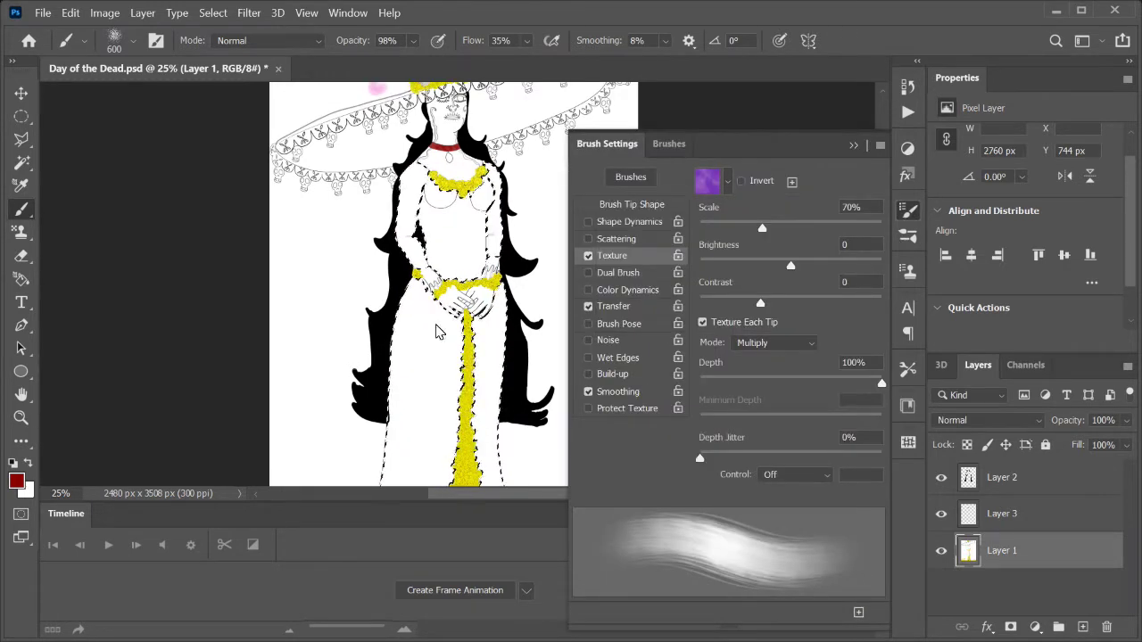
key("F5")
left_click_drag(446, 294, 486, 331)
key("ctrl+z")
key("ctrl+z")
key("F5")
left_click(702, 322)
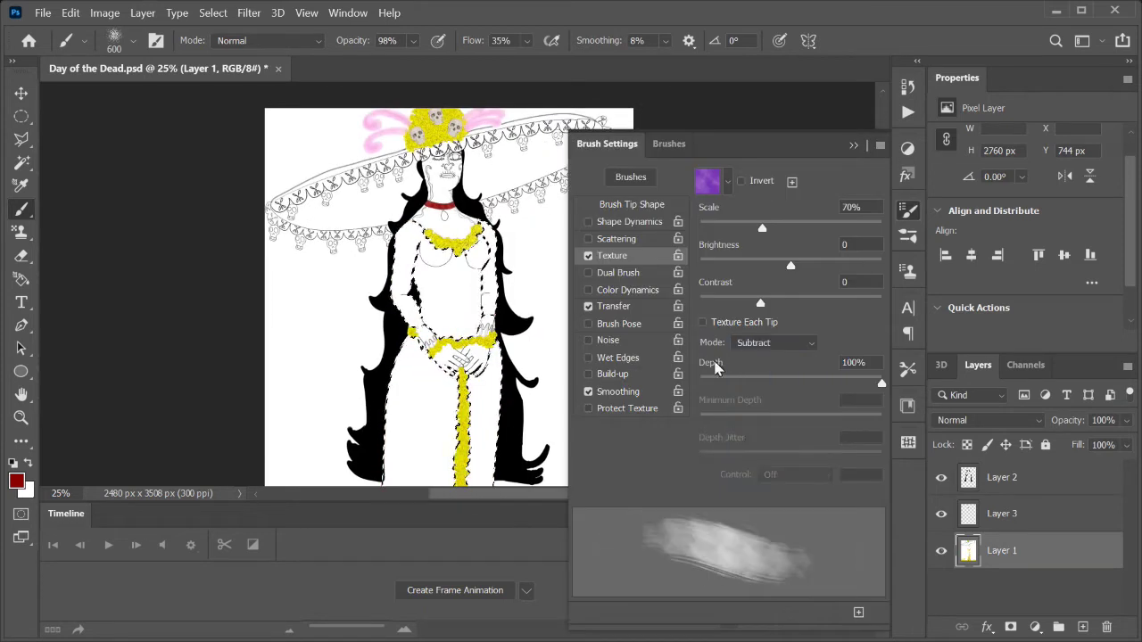
Paint the bodice and skirt deep red inside the dress selection
left_click_drag(428, 232, 464, 339)
key("F5")
mouse_move(410, 429)
left_mouse_down()
mouse_move(437, 323)
mouse_move(325, 397)
left_mouse_up()
scroll(437, 323, "down", 3)
scroll(419, 328, "down", 1)
Clear the dress selection and make the upper painting layer active
key("ctrl+d")
scroll(448, 308, "up", 5)
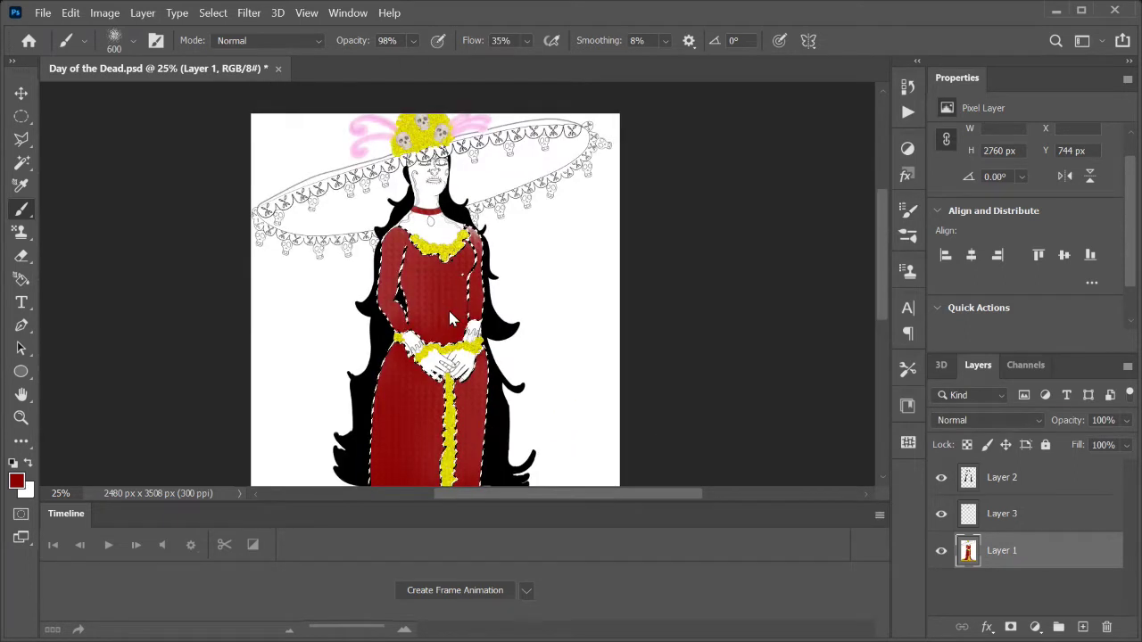
scroll(448, 308, "down", 4)
key("alt+]")
scroll(447, 295, "up", 2)
scroll(470, 232, "up", 3)
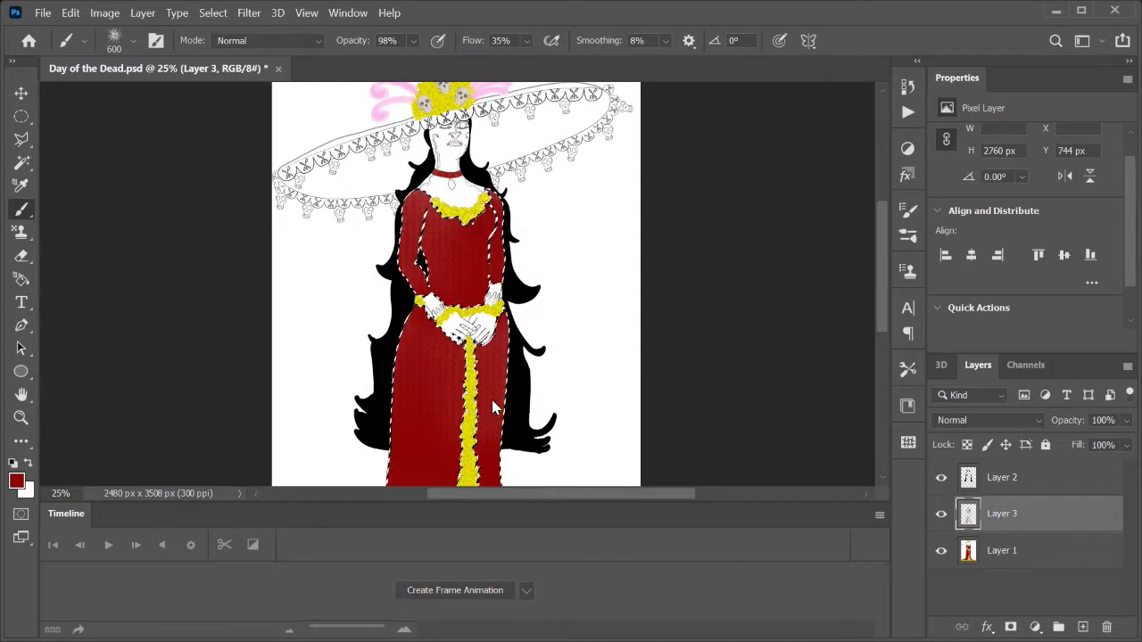
scroll(489, 415, "down", 3)
scroll(489, 416, "up", 2)
scroll(543, 247, "down", 3)
scroll(568, 308, "down", 1)
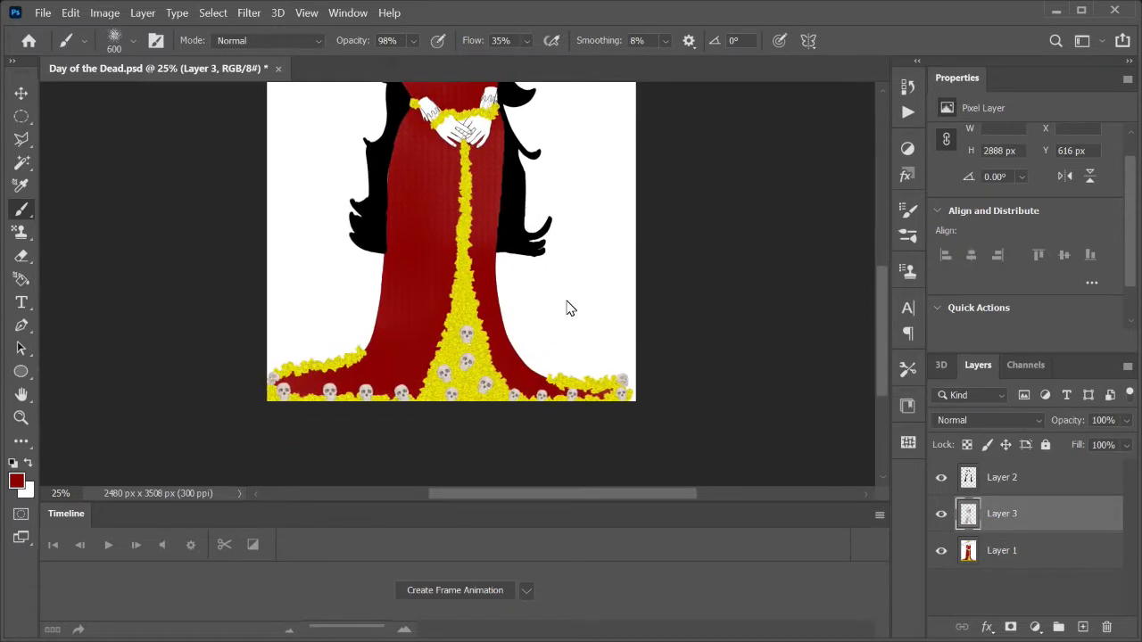
scroll(563, 387, "up", 4)
key("F5")
Keep brush texture on with Texture Each Tip enabled
left_click(588, 256)
left_click(588, 256)
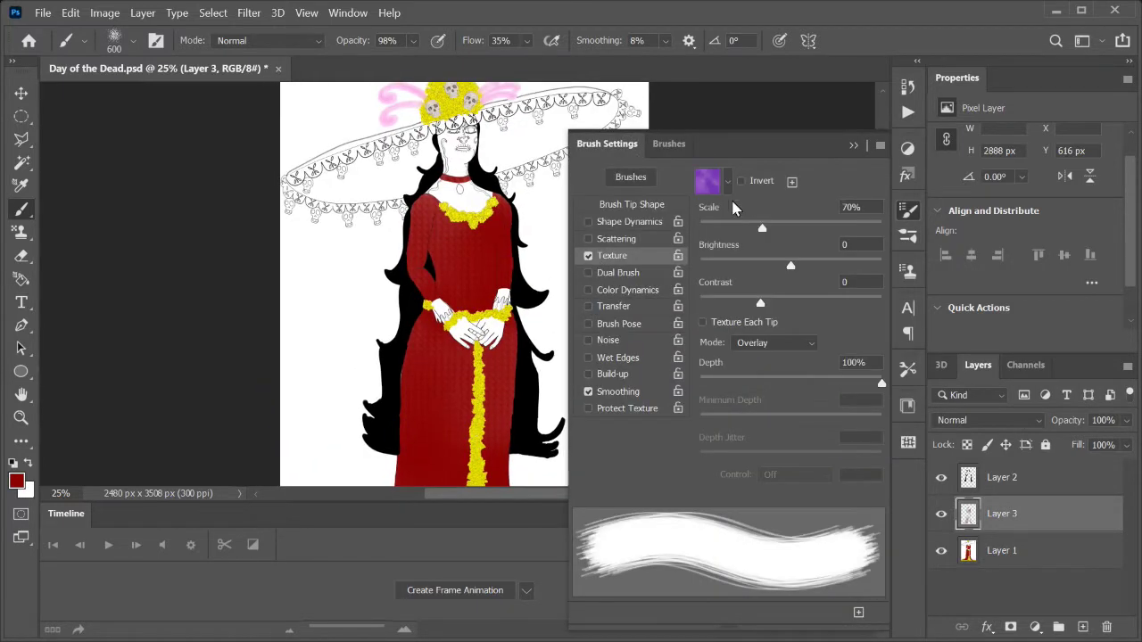
left_click(703, 322)
key("F5")
scroll(565, 273, "up", 4)
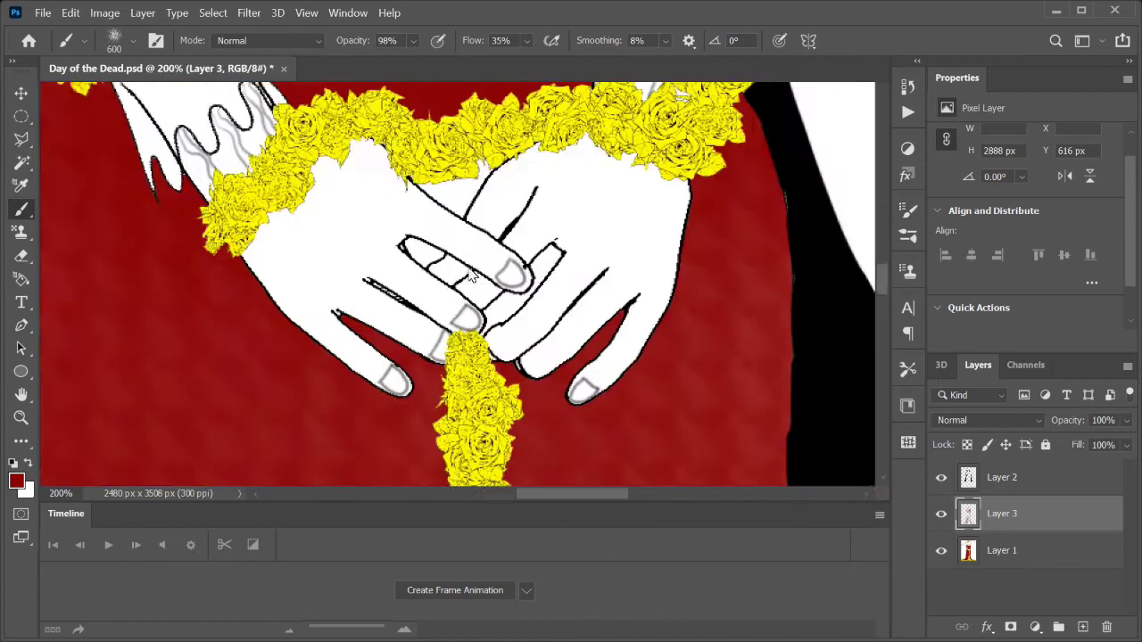
scroll(443, 308, "up", 1)
scroll(461, 256, "up", 2)
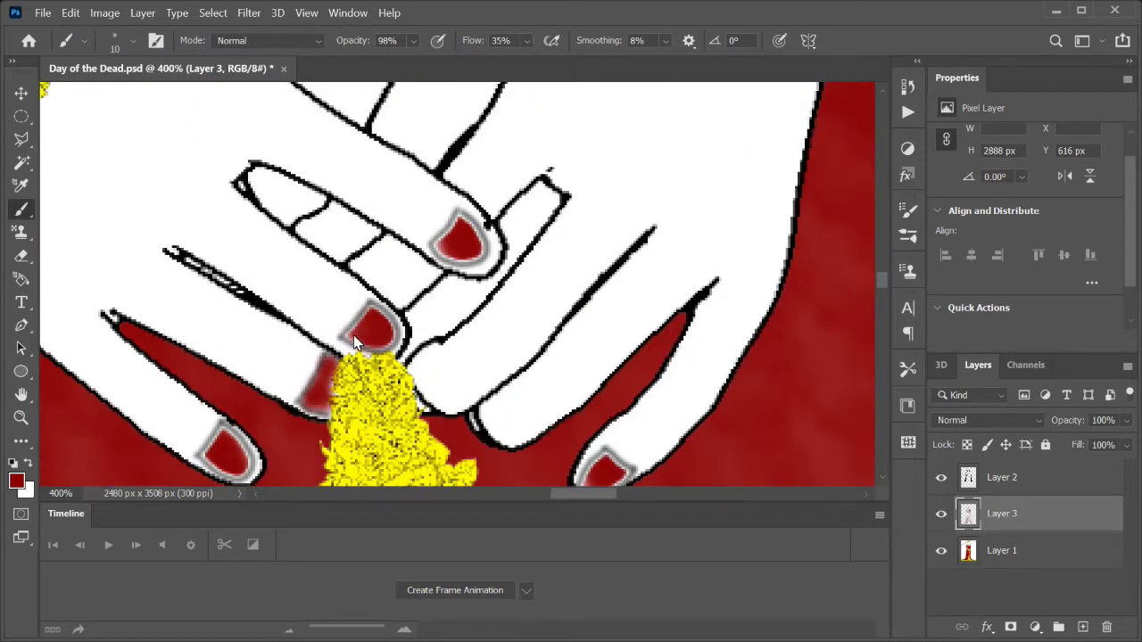
Activate the base painting layer and shrink the brush for the fingernails
left_click(352, 337, "ctrl")
scroll(352, 341, "right", 2)
key("bracketleft")
key("bracketleft")
key("bracketleft")
scroll(464, 319, "down", 2)
scroll(388, 375, "left", 2)
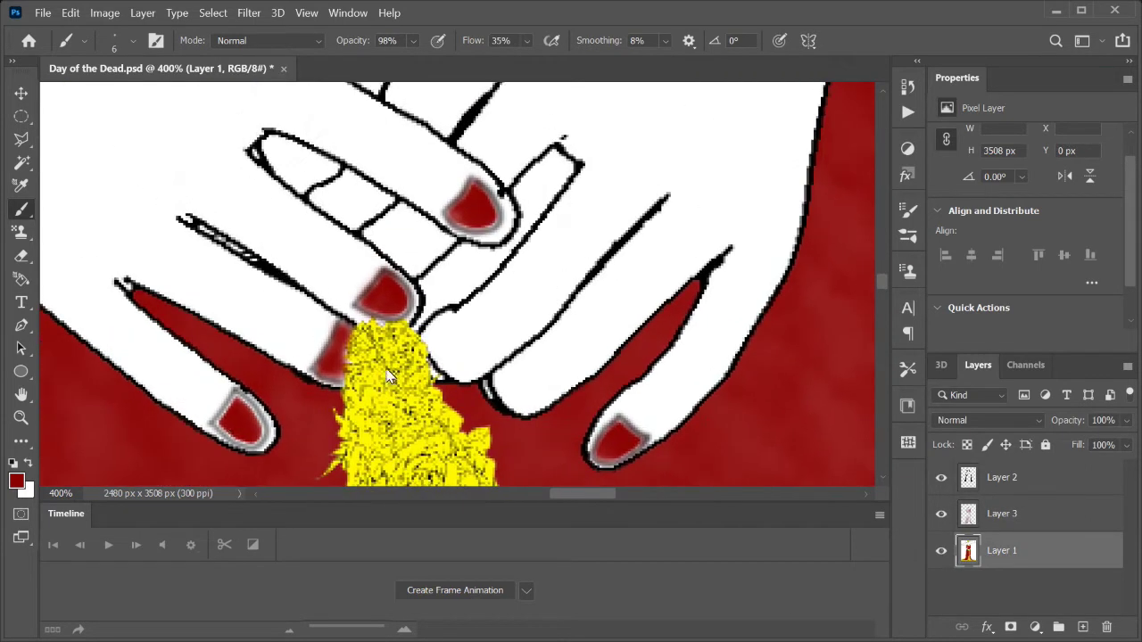
key("ctrl+minus")
key("ctrl+minus")
key("ctrl+minus")
key("ctrl+plus")
key("ctrl+plus")
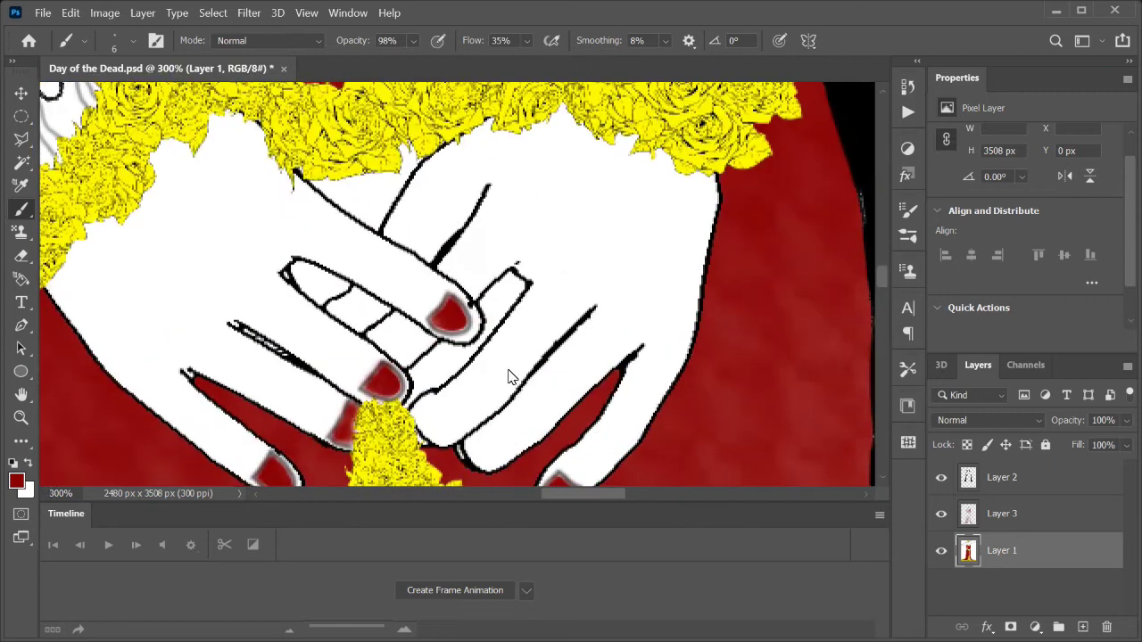
key("w")
key("ctrl+minus")
key("b")
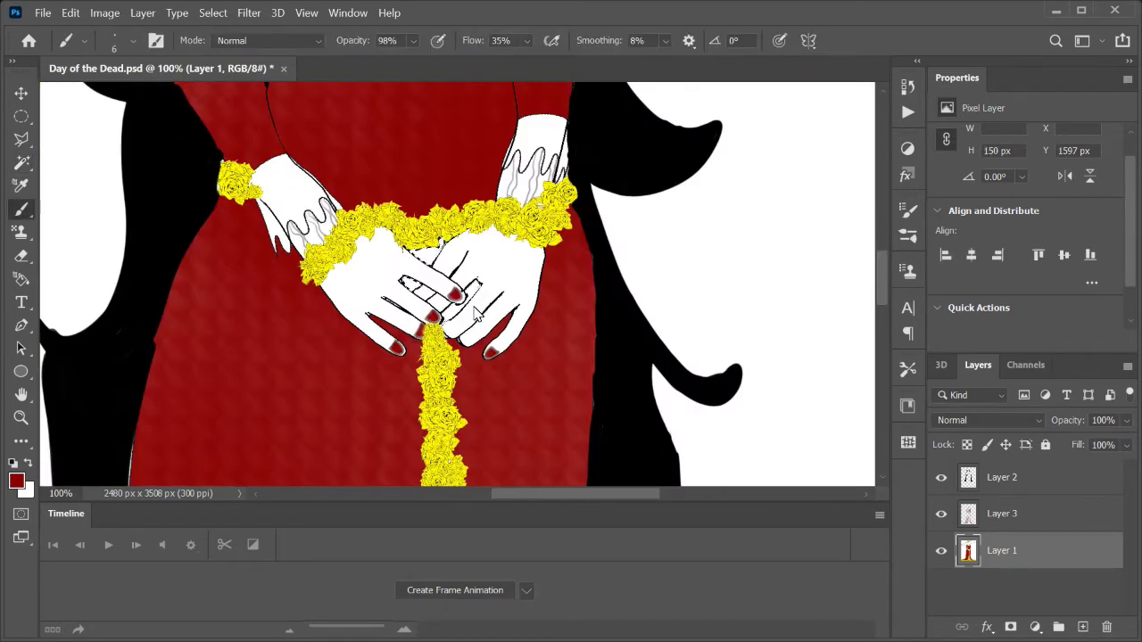
Paint a fingernail deep red on the upper painting layer
left_click(908, 270)
left_click(909, 270)
left_click(1002, 514)
left_click_drag(450, 312, 476, 297)
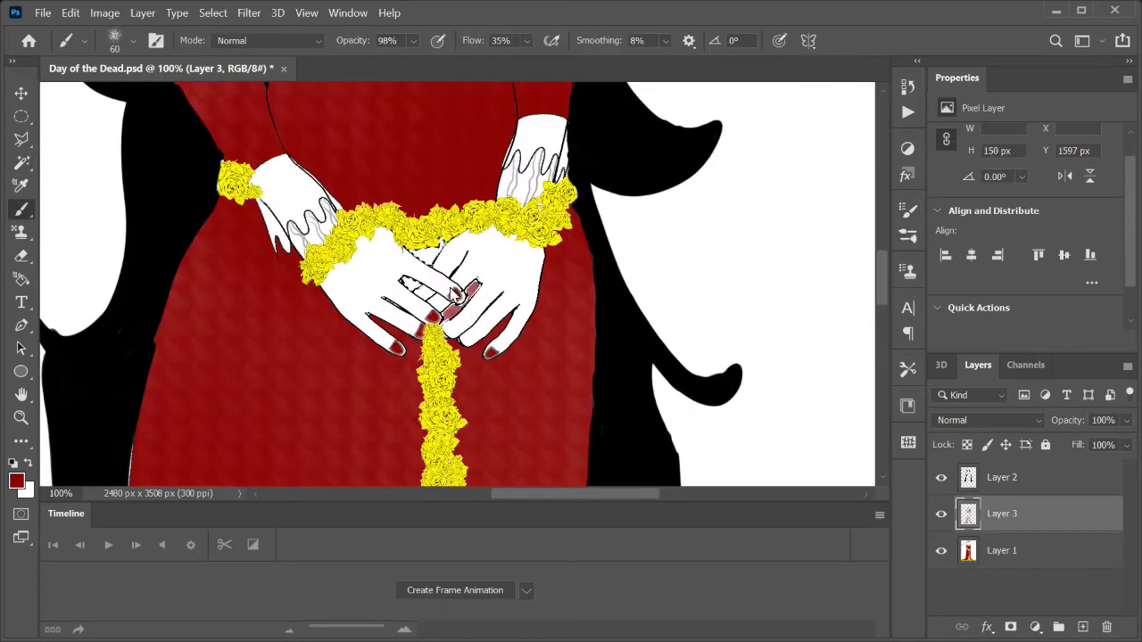
scroll(535, 442, "up", 2)
scroll(536, 443, "up", 2)
scroll(535, 442, "up", 2)
scroll(530, 434, "up", 2)
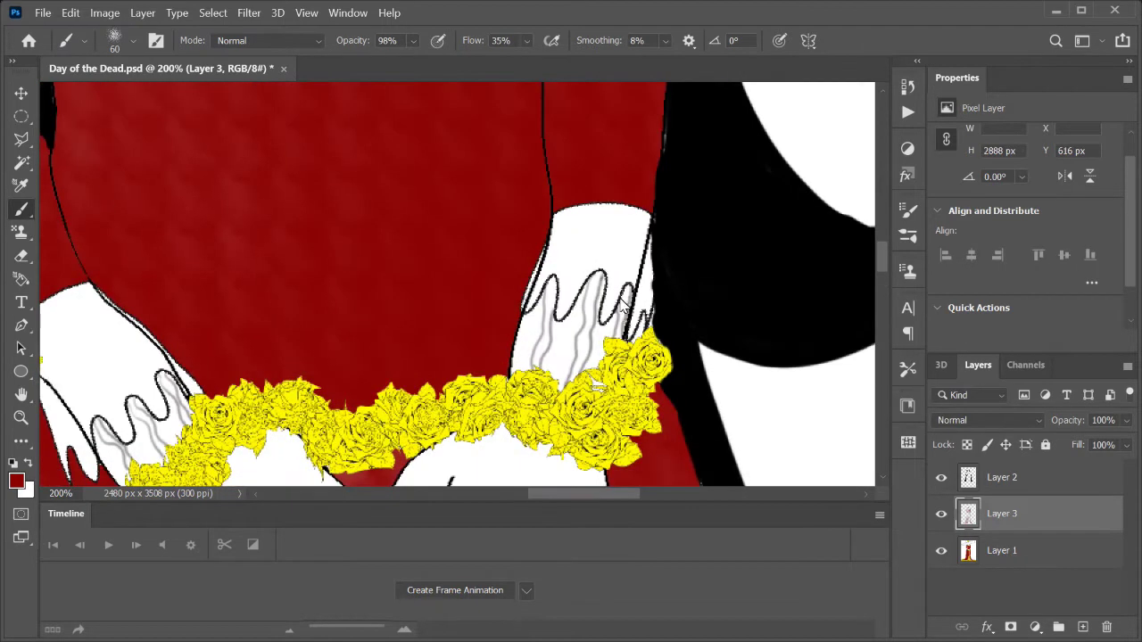
Magic Wand-select a line-art area, then return to the upper painting layer
left_click(1001, 477)
key("w")
left_click(627, 321)
scroll(620, 295, "down", 2)
left_click(1022, 517)
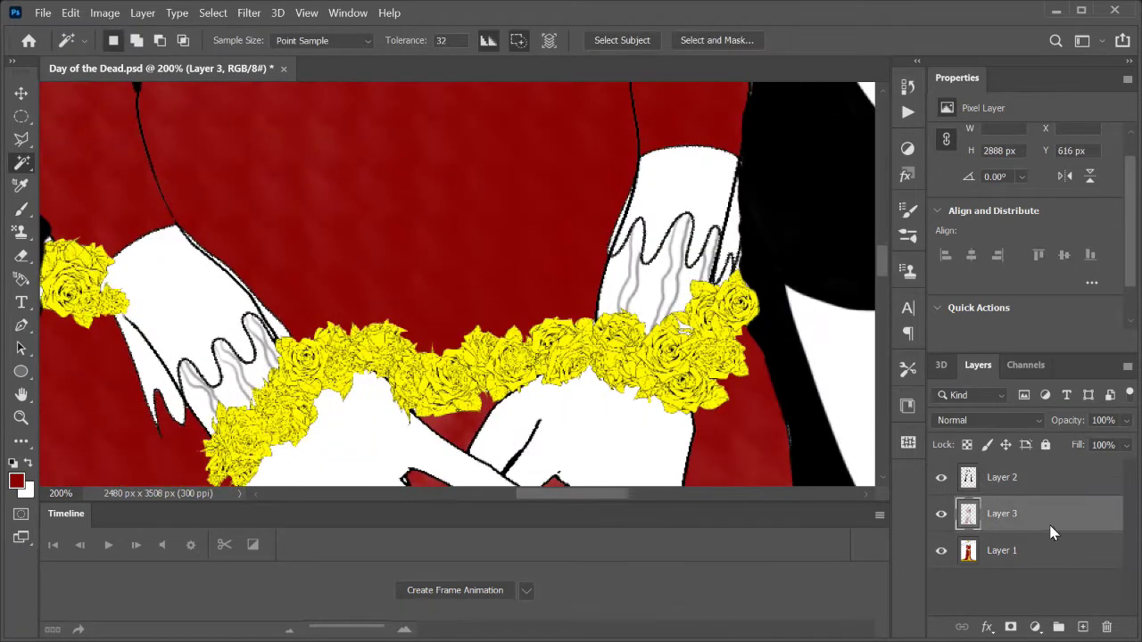
Choose the Soft String brush on the base painting layer
left_click(1008, 550)
left_click(907, 235)
left_click(812, 351)
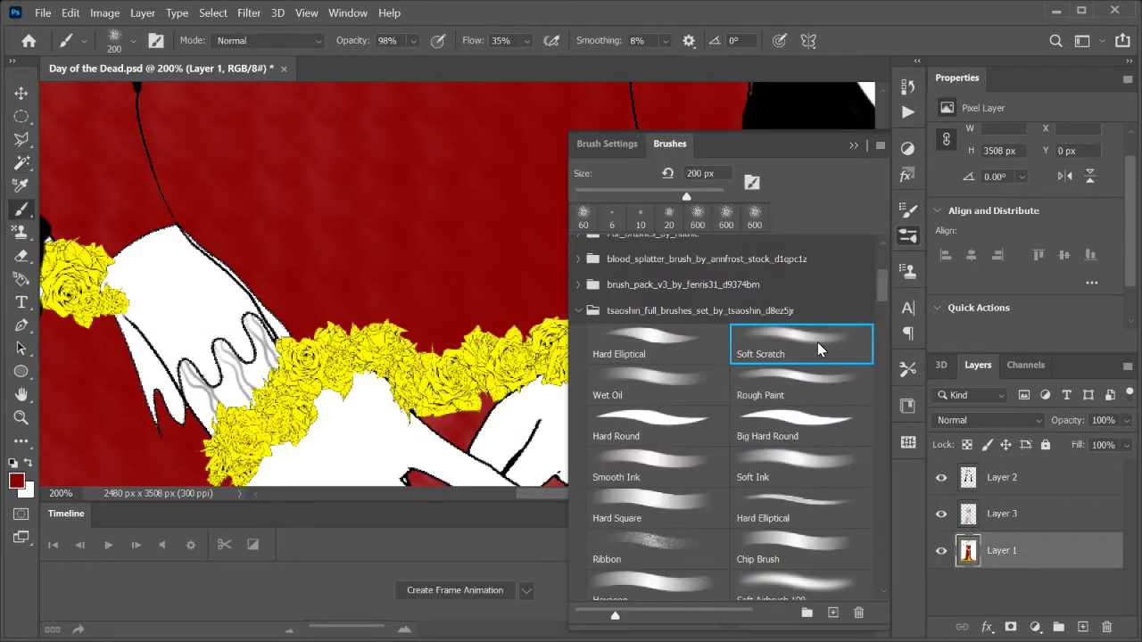
scroll(856, 339, "down", 4)
scroll(846, 352, "down", 1)
double_click(789, 428)
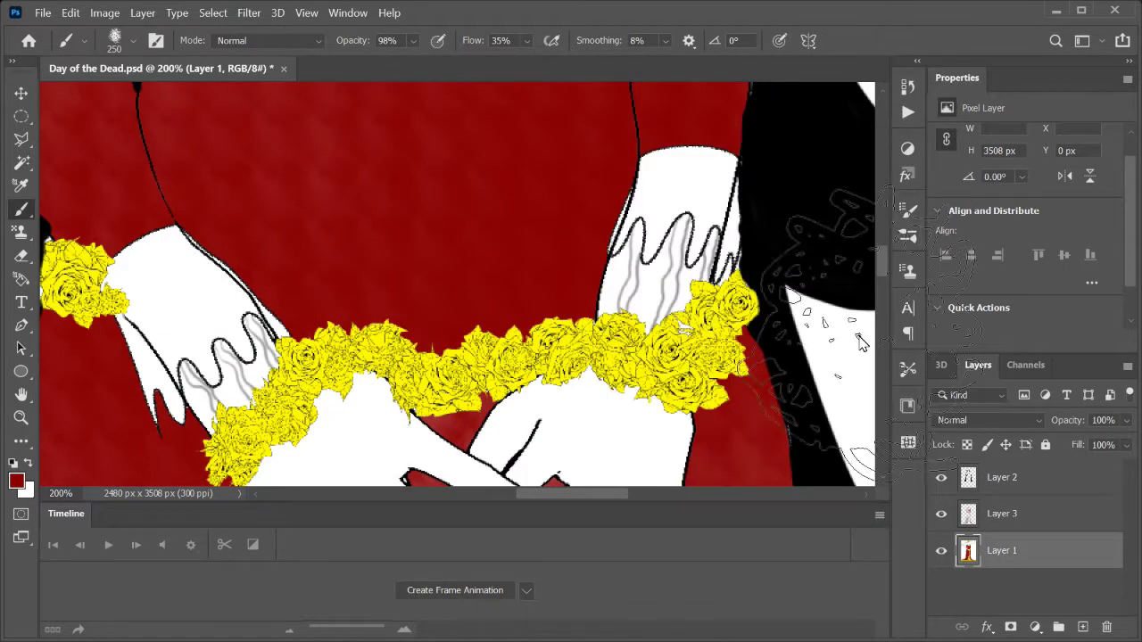
Adjust the Soft String brush's texture options
left_click(908, 210)
left_click(588, 238)
left_click(588, 374)
key("F5")
Add new Layer 4 and set the colour to yellow
left_click(1083, 627)
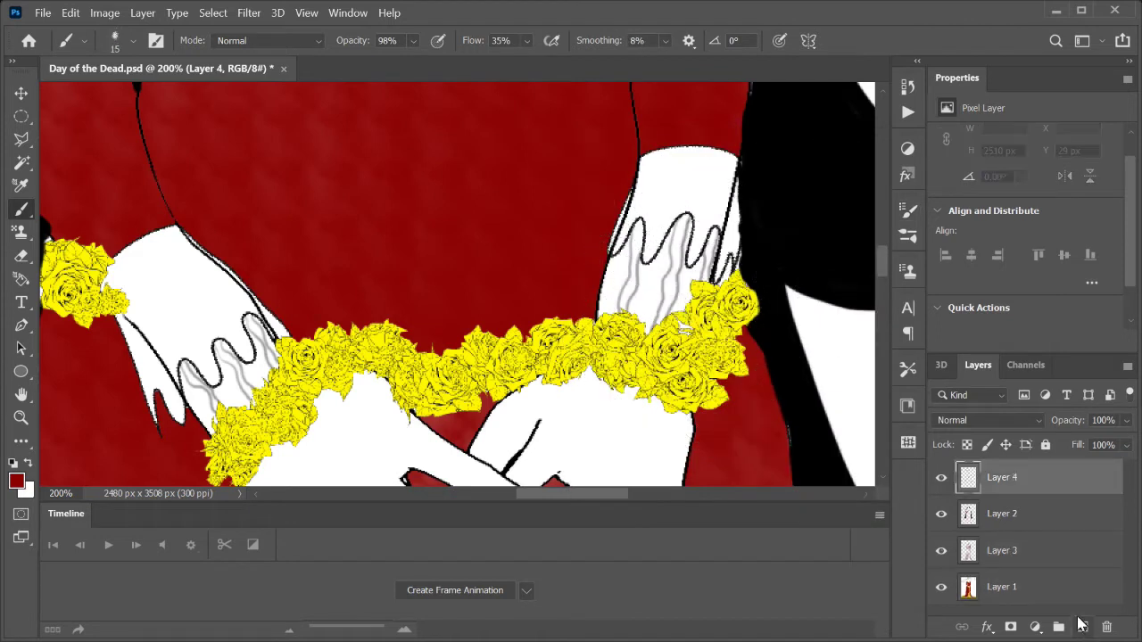
left_click(16, 489)
left_click(214, 451)
key("Return")
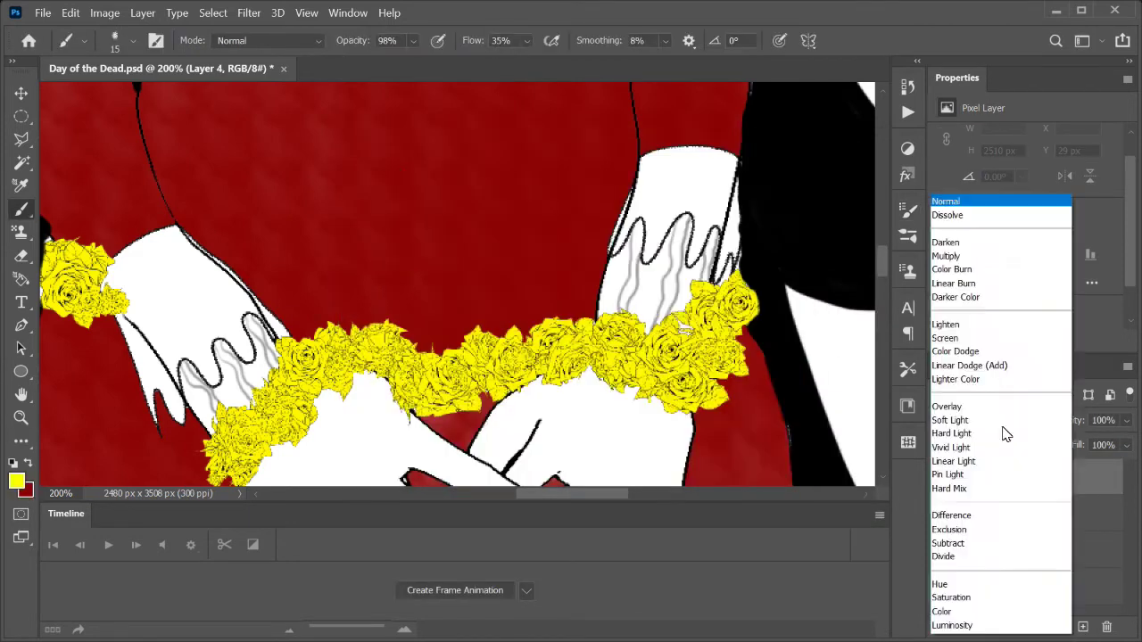
Set the brush to Luminosity mode and paint yellow along a wrist frill line
scroll(660, 258, "up", 2)
key("alt+comma")
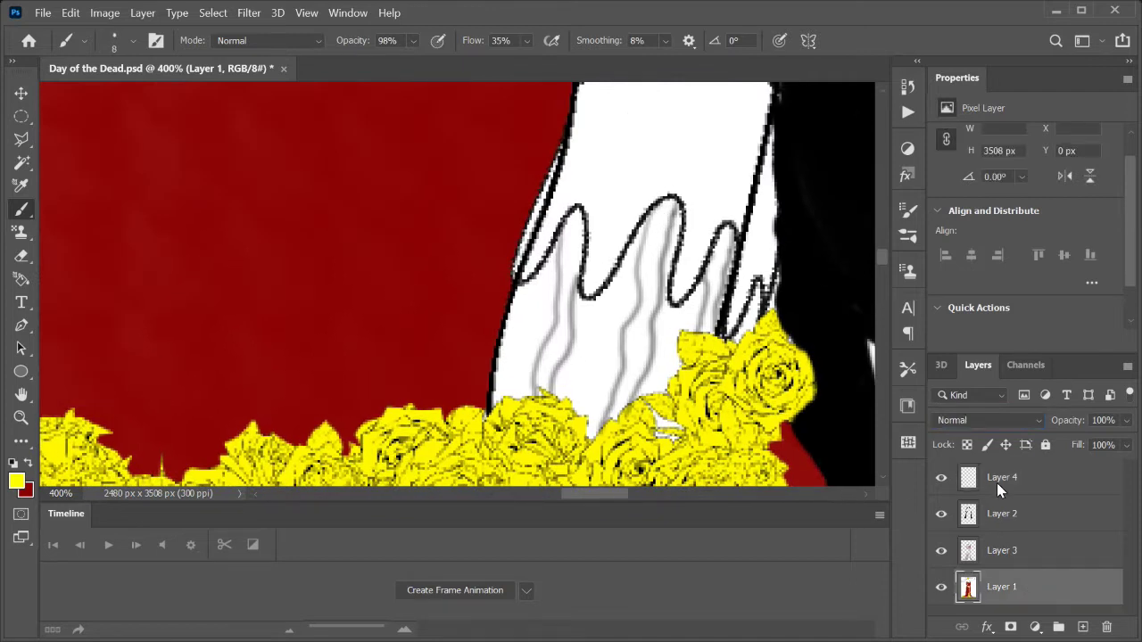
key("alt+period")
key("alt+comma")
key("shift+alt+y")
key("alt+bracketright")
left_click_drag(661, 219, 633, 383)
Paint yellow along a second wavy cuff line after checking layer blending options
left_click(989, 421)
key("Escape")
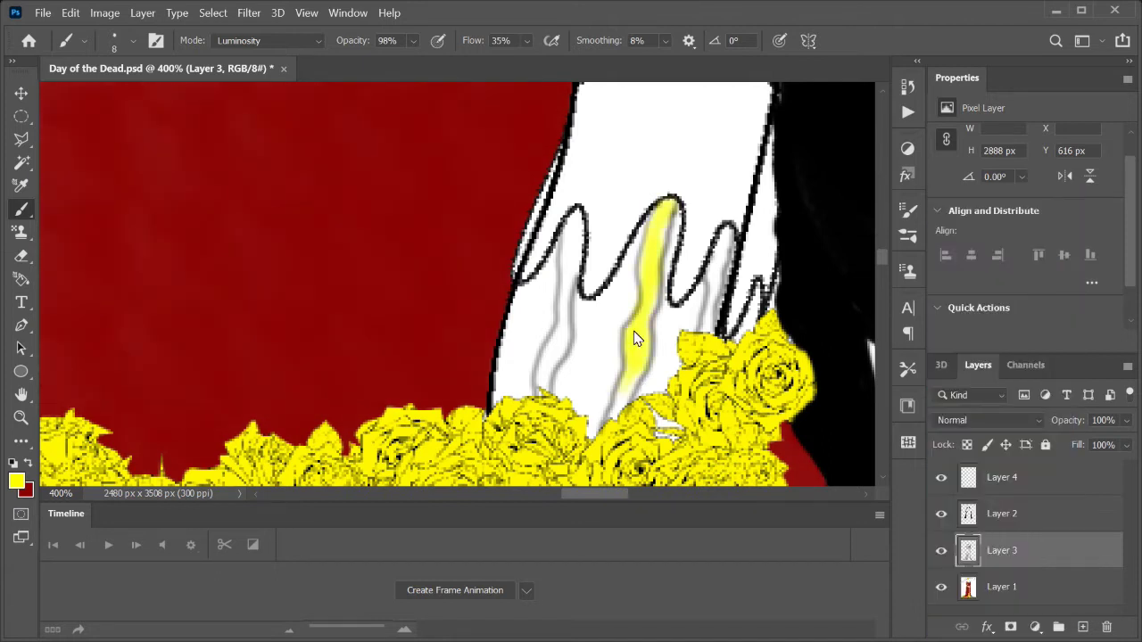
key("alt+bracketright")
left_click(1016, 548)
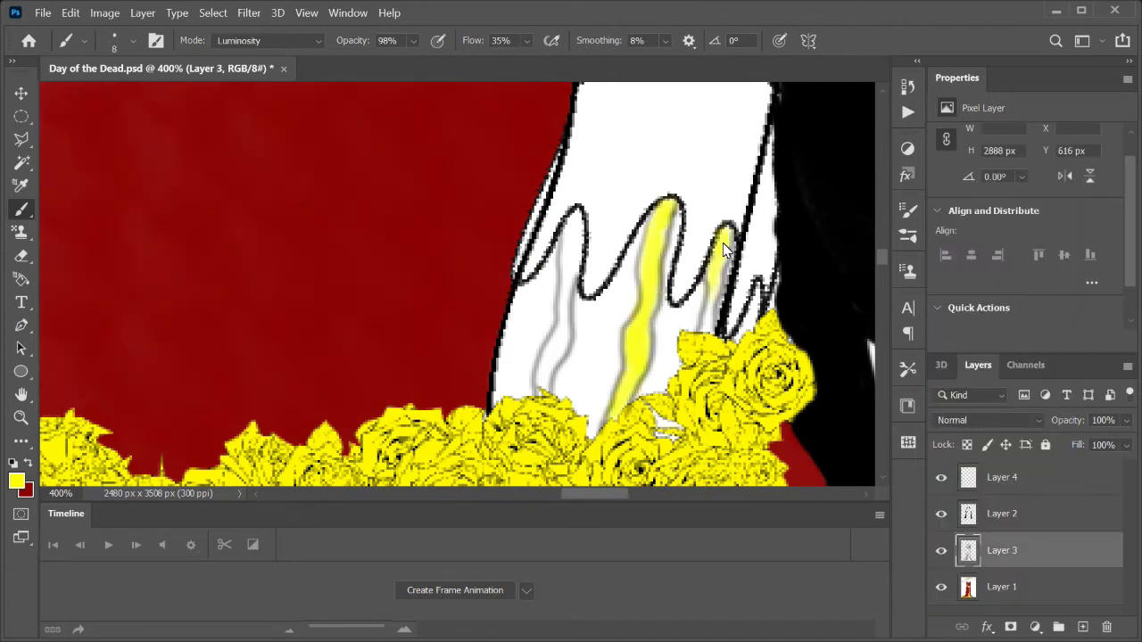
left_click_drag(572, 233, 544, 375)
key("ctrl+z")
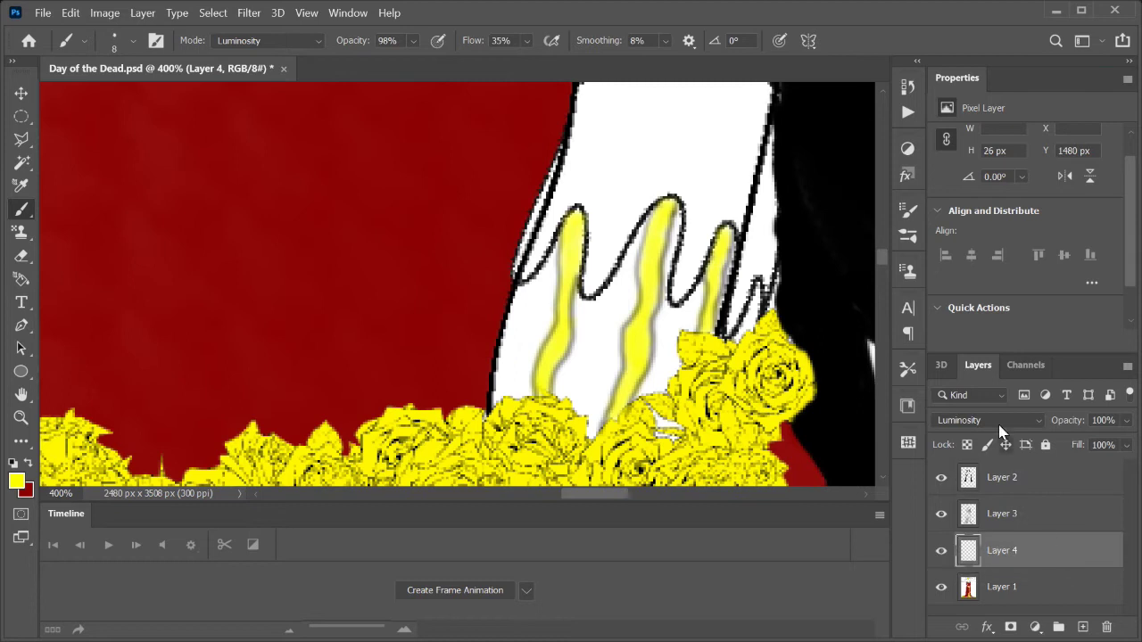
scroll(548, 361, "down", 5)
Paint yellow Luminosity highlights along three fingers of the left hand
scroll(473, 330, "up", 4)
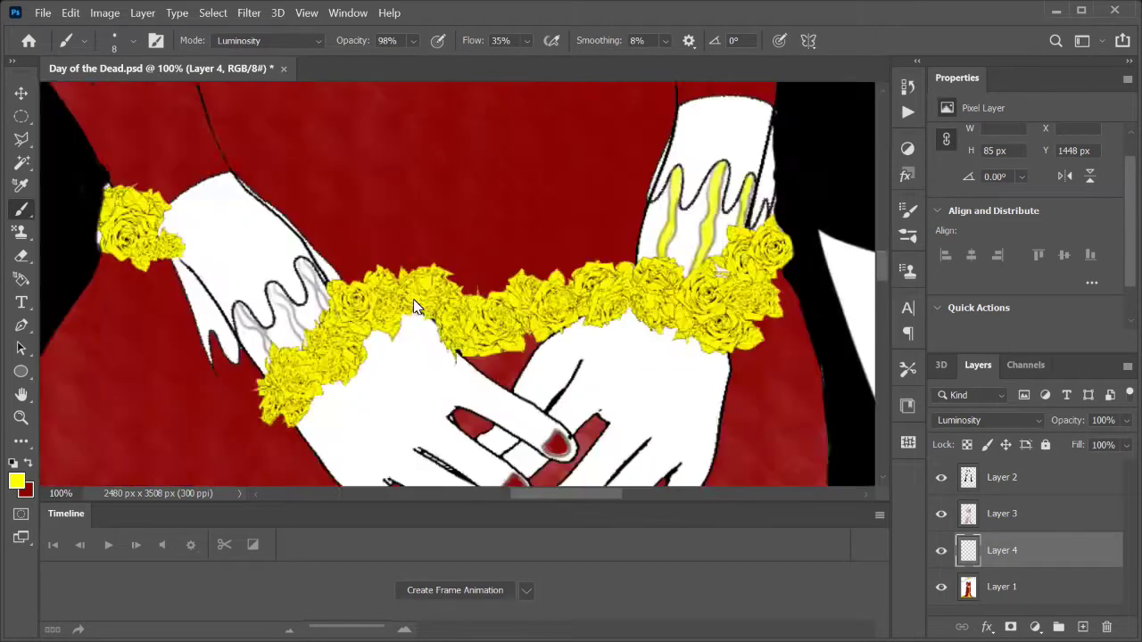
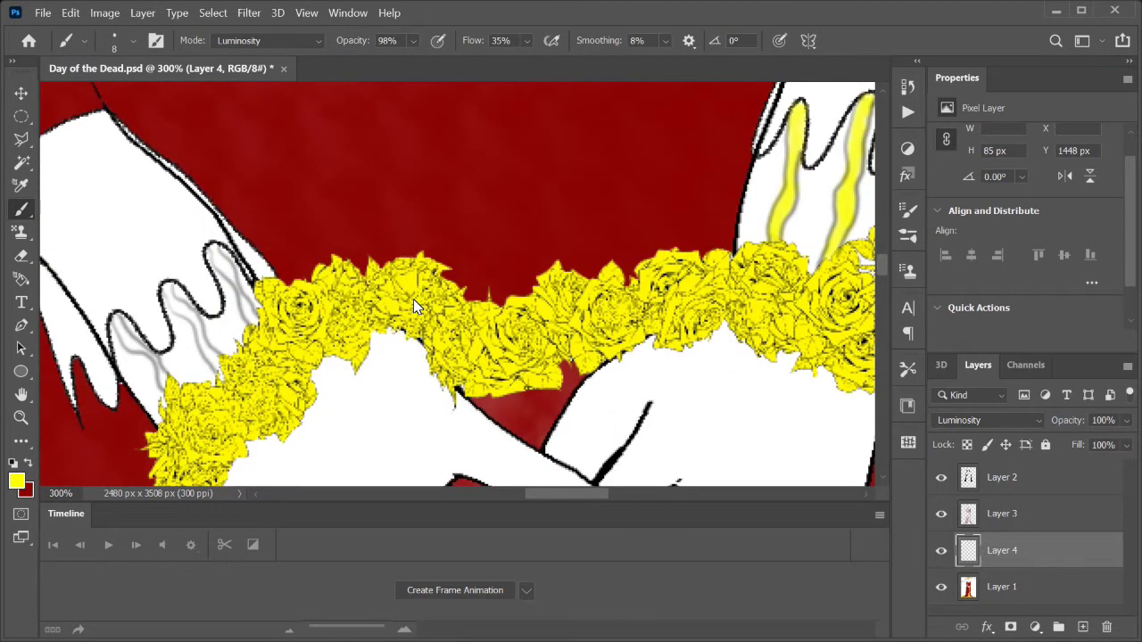
Paint yellow Luminosity highlights along three fingers of the left hand
scroll(357, 351, "up", 2)
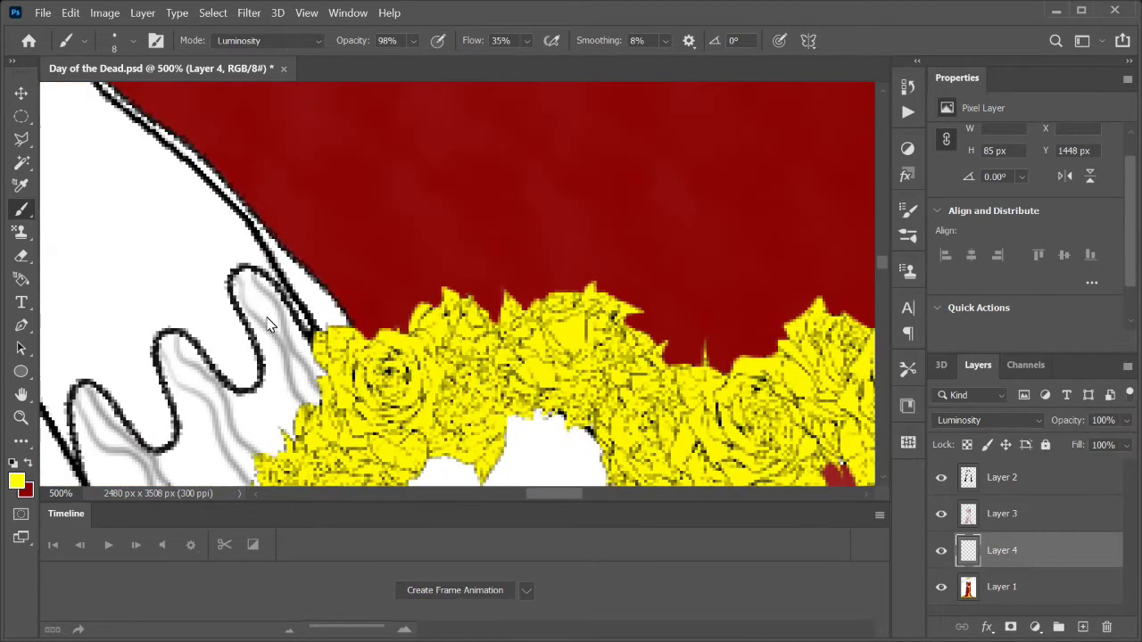
key("alt+bracketright")
left_click(251, 294)
mouse_move(251, 294)
left_mouse_down()
mouse_move(316, 408)
mouse_move(325, 300)
left_mouse_up()
left_click_drag(192, 245, 277, 379)
left_click_drag(104, 306, 187, 412)
scroll(527, 328, "down", 8)
Magic Wand select the inside of the necklace pendant
scroll(406, 356, "up", 5)
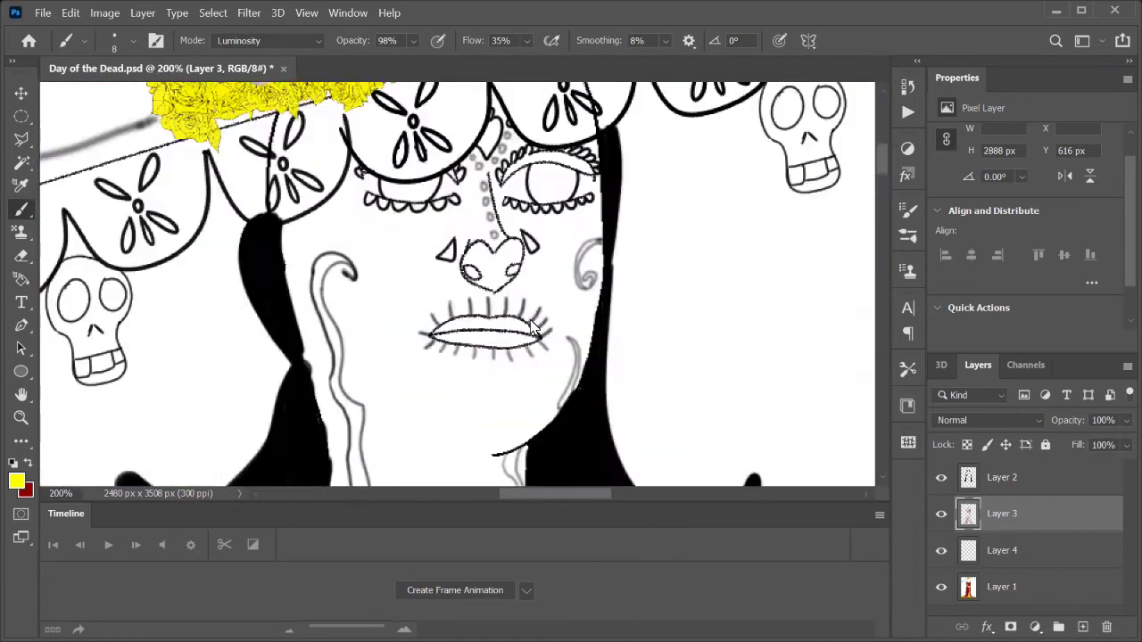
key("e")
key("alt+comma")
key("w")
left_click(404, 370)
left_click(1002, 551)
scroll(472, 406, "up", 1)
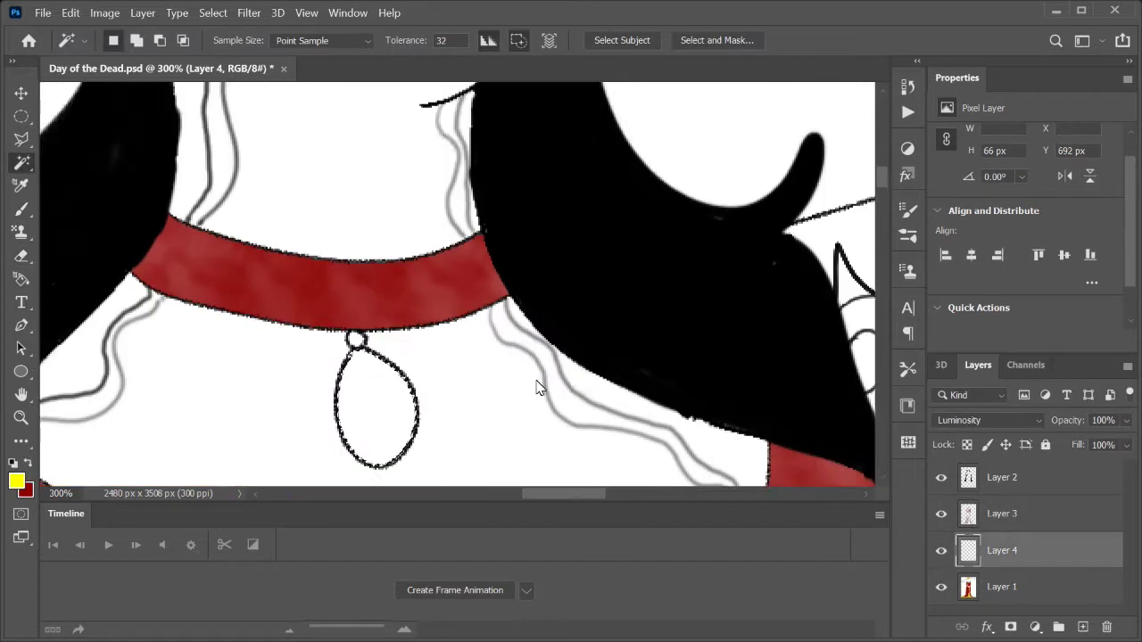
Pick a large soft brush, add Layer 5 above Layer 3, and fill the pendant yellow
key("b")
left_click(908, 209)
left_click(624, 268)
left_click(1002, 514)
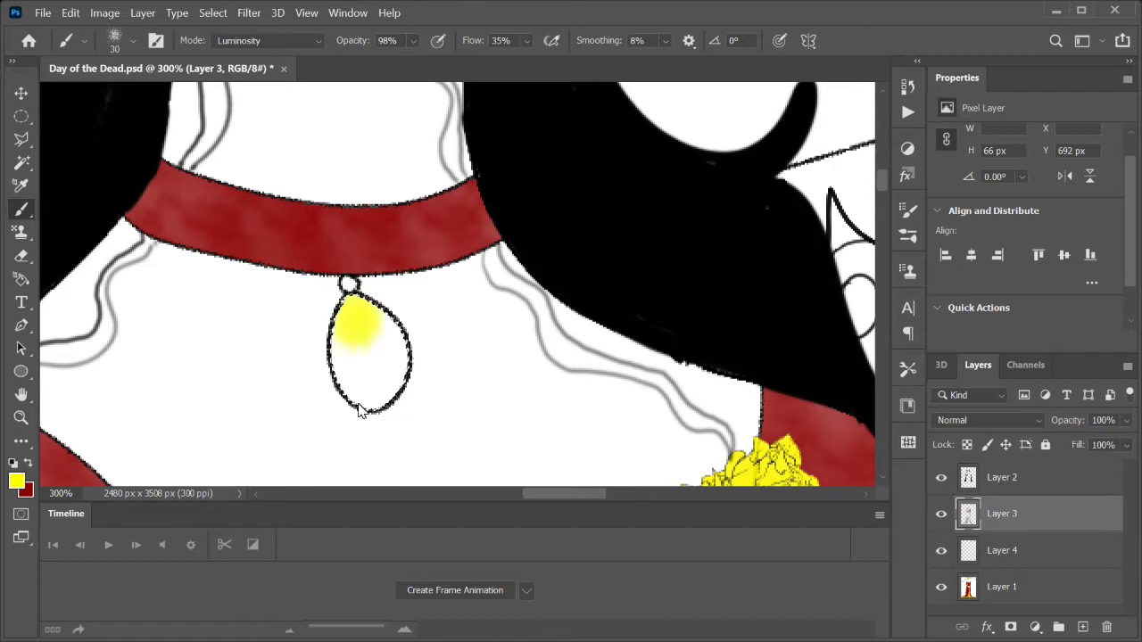
left_click(1011, 479)
left_click(1082, 627)
mouse_move(348, 308)
left_mouse_down()
mouse_move(377, 352)
mouse_move(371, 393)
left_mouse_up()
scroll(484, 437, "down", 3)
Try Magic Wand selections of the white area and pendant across layers, then deselect
scroll(485, 436, "up", 2)
left_click(908, 235)
scroll(844, 356, "down", 3)
left_click(908, 234)
key("w")
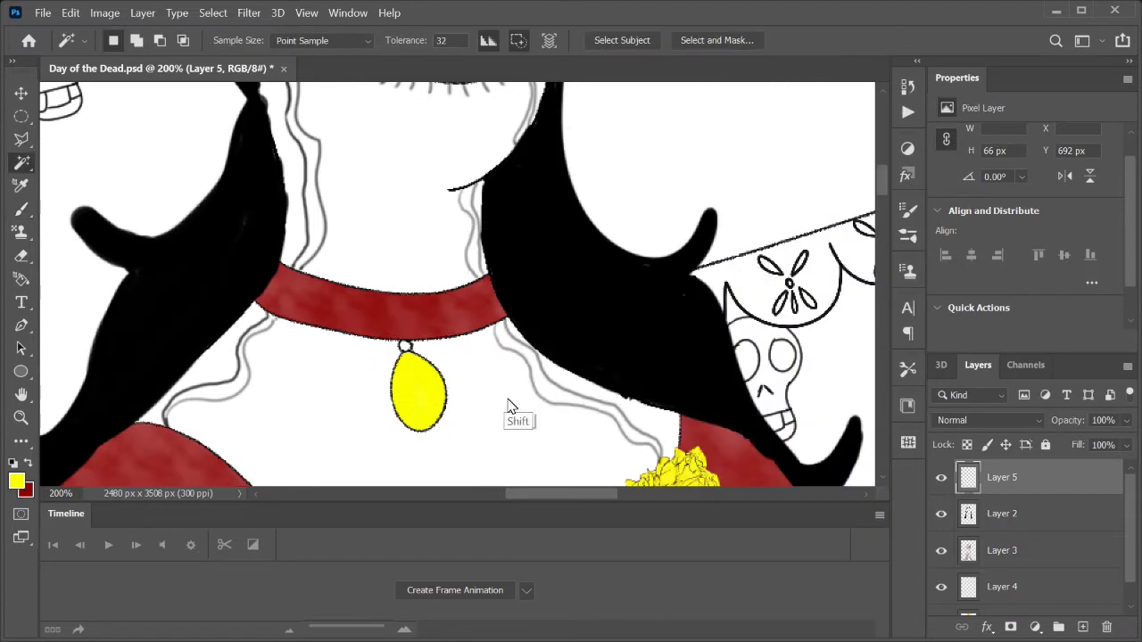
key("alt+comma")
key("alt+bracketright")
key("alt+bracketright")
left_click(583, 461)
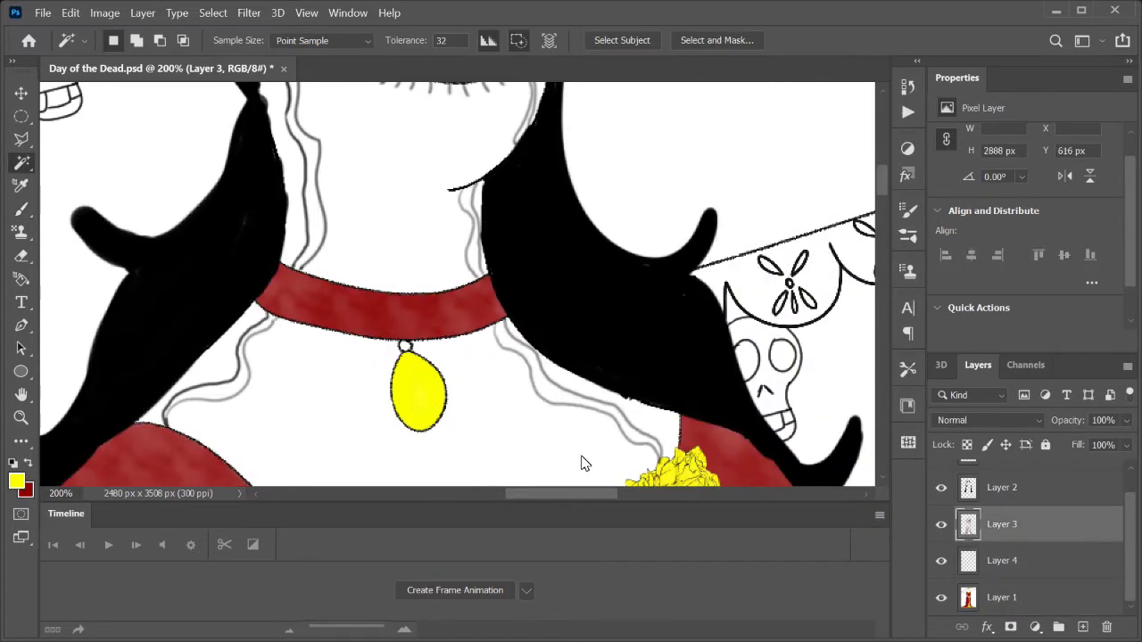
key("alt+bracketright")
key("ctrl+d")
key("alt+bracketleft")
left_click(595, 437)
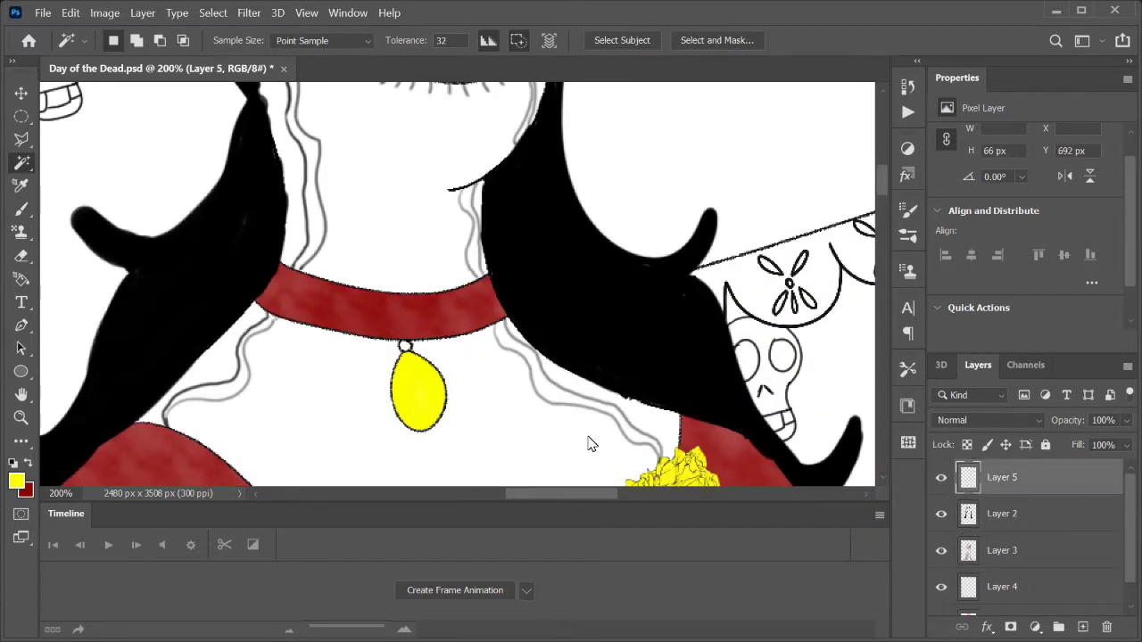
key("alt+bracketleft")
key("alt+bracketleft")
key("b")
key("ctrl+d")
Set the brush blend mode to Normal and make Layer 4 active
key("shift+alt+n")
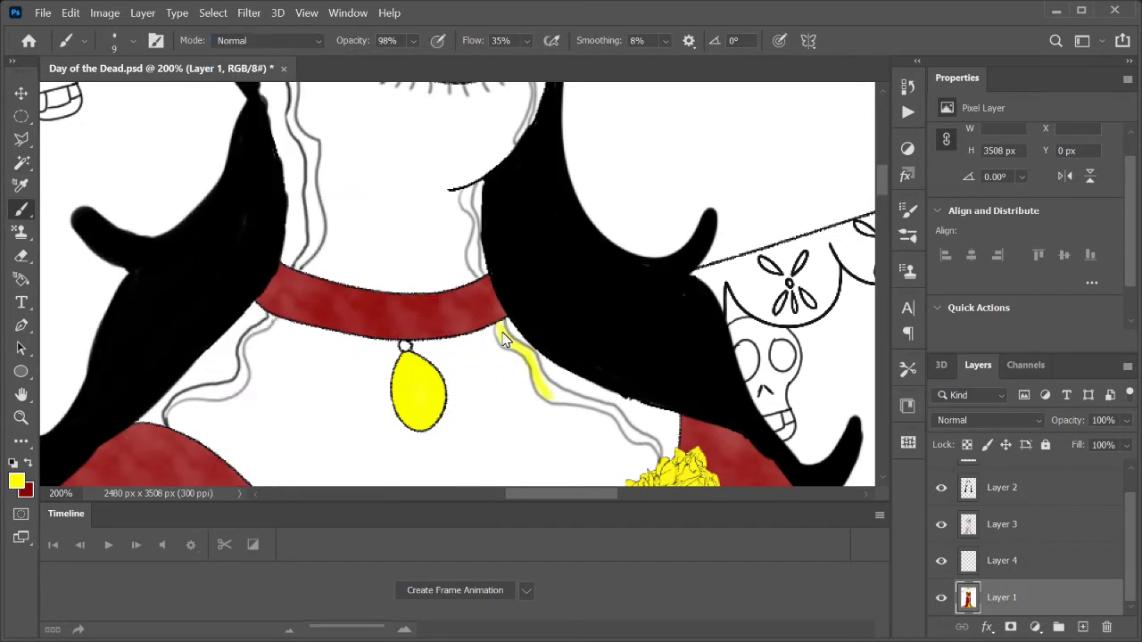
left_click(990, 560)
scroll(456, 283, "down", 10)
scroll(1131, 514, "up", 1)
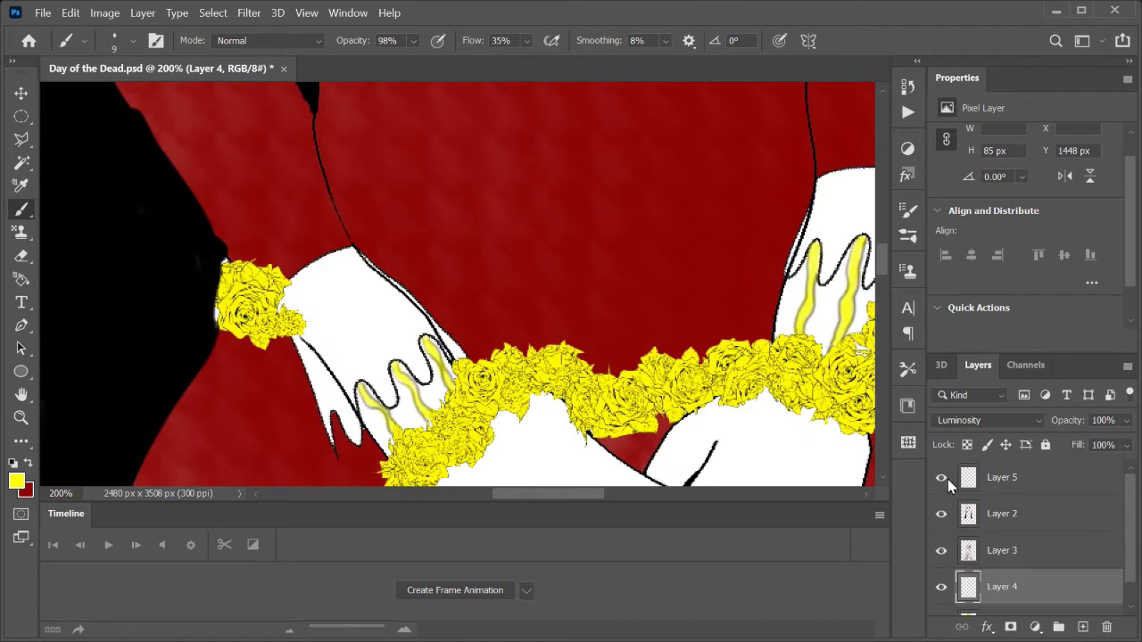
scroll(452, 270, "up", 8)
key("shift+alt+n")
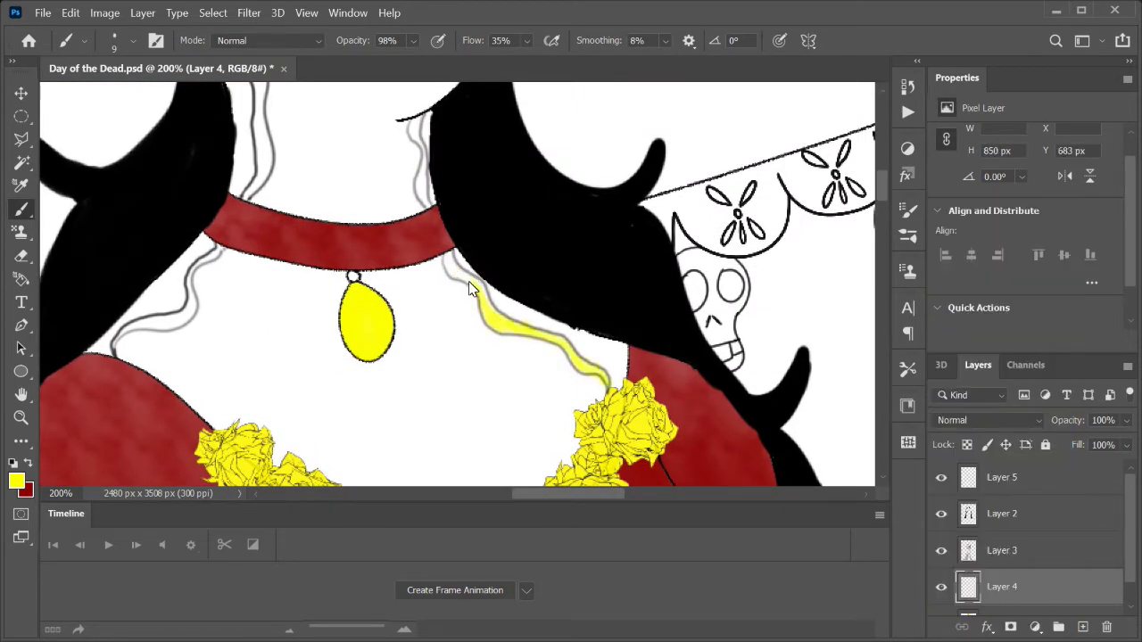
scroll(471, 288, "up", 3)
Paint the grey wavy strands around the face and neck yellow with a finer brush
mouse_move(454, 298)
left_mouse_down()
mouse_move(451, 371)
mouse_move(466, 355)
left_mouse_up()
scroll(446, 383, "up", 2)
scroll(446, 384, "up", 1)
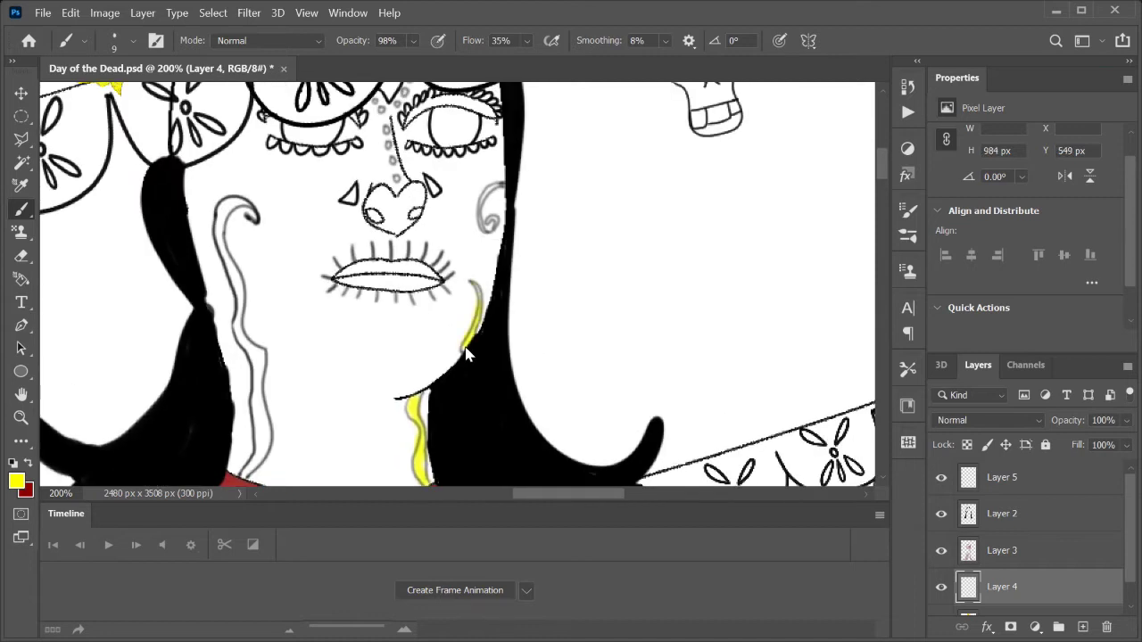
scroll(466, 354, "up", 1)
key("bracketleft")
key("bracketleft")
key("bracketleft")
scroll(486, 286, "up", 2)
scroll(484, 263, "down", 3)
scroll(446, 249, "left", 3)
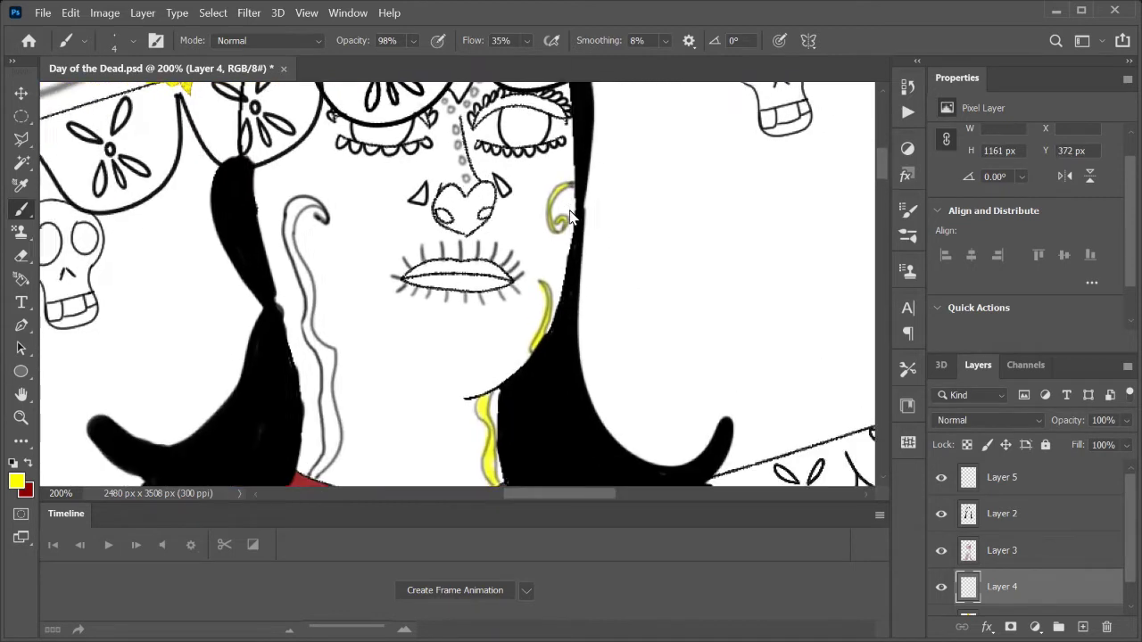
scroll(375, 223, "down", 1)
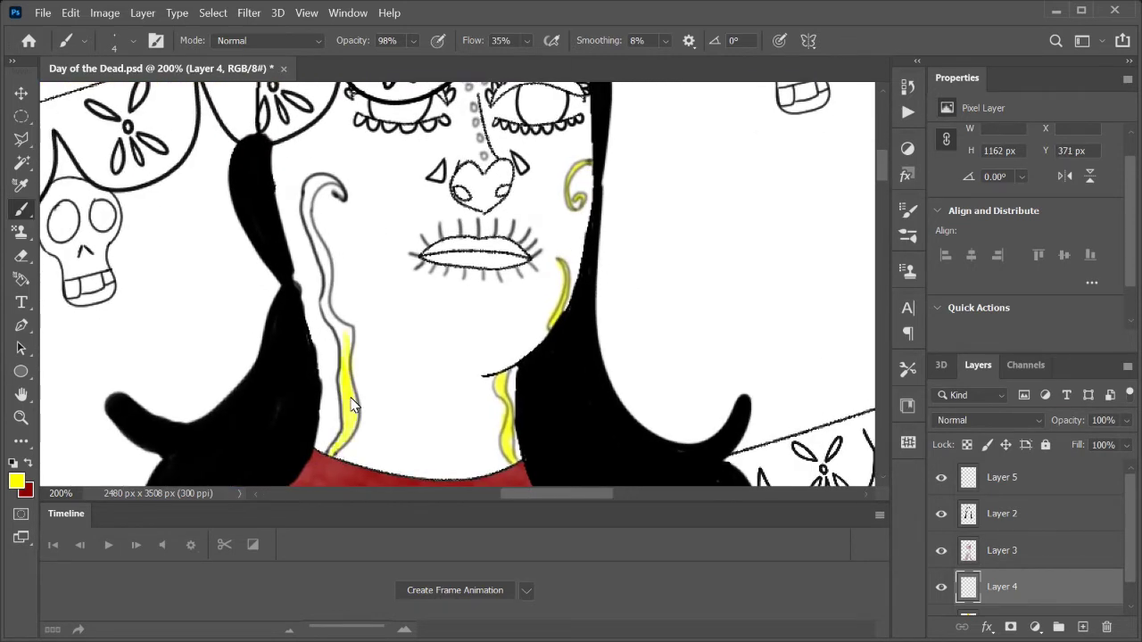
scroll(352, 405, "up", 1)
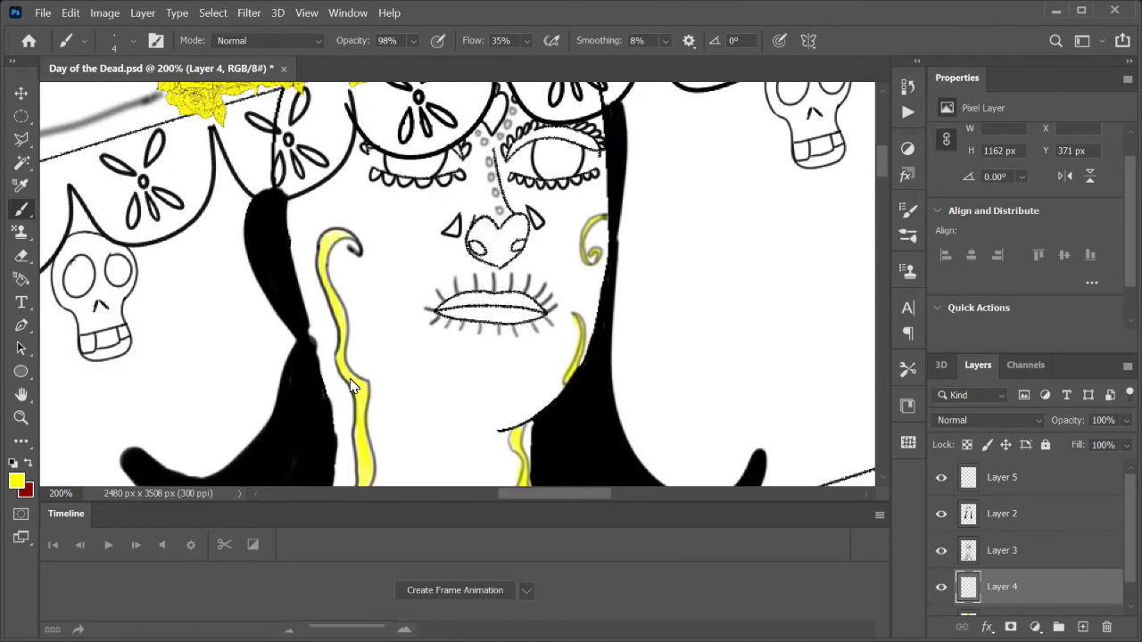
scroll(399, 371, "down", 5)
scroll(357, 410, "left", 2)
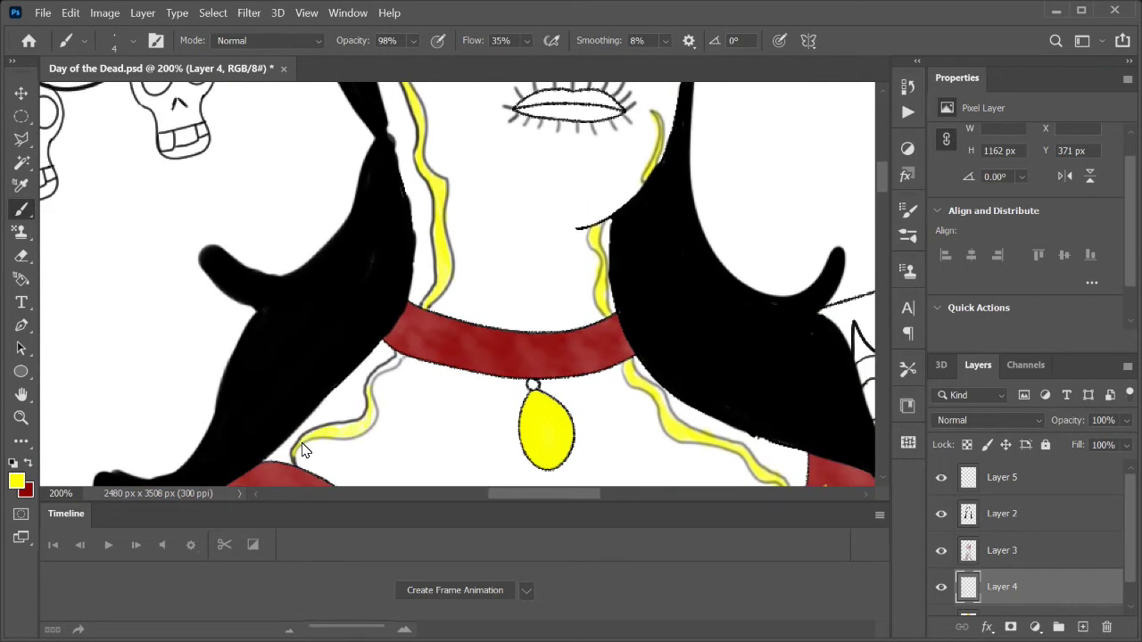
scroll(373, 413, "down", 4)
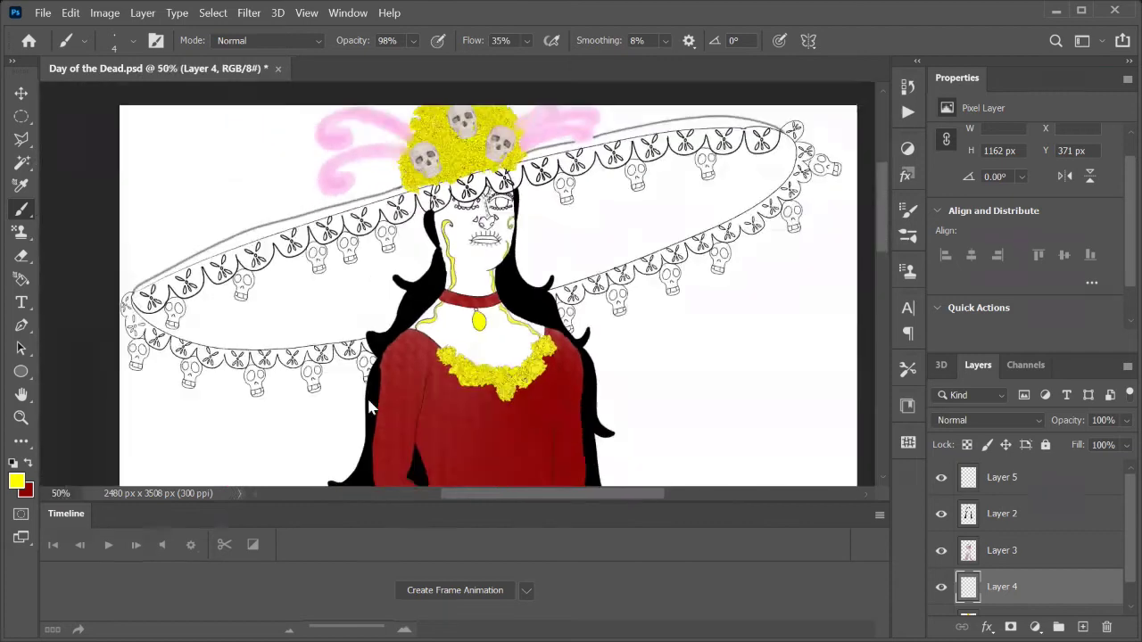
scroll(370, 402, "up", 5)
scroll(520, 387, "up", 5)
scroll(517, 381, "up", 3)
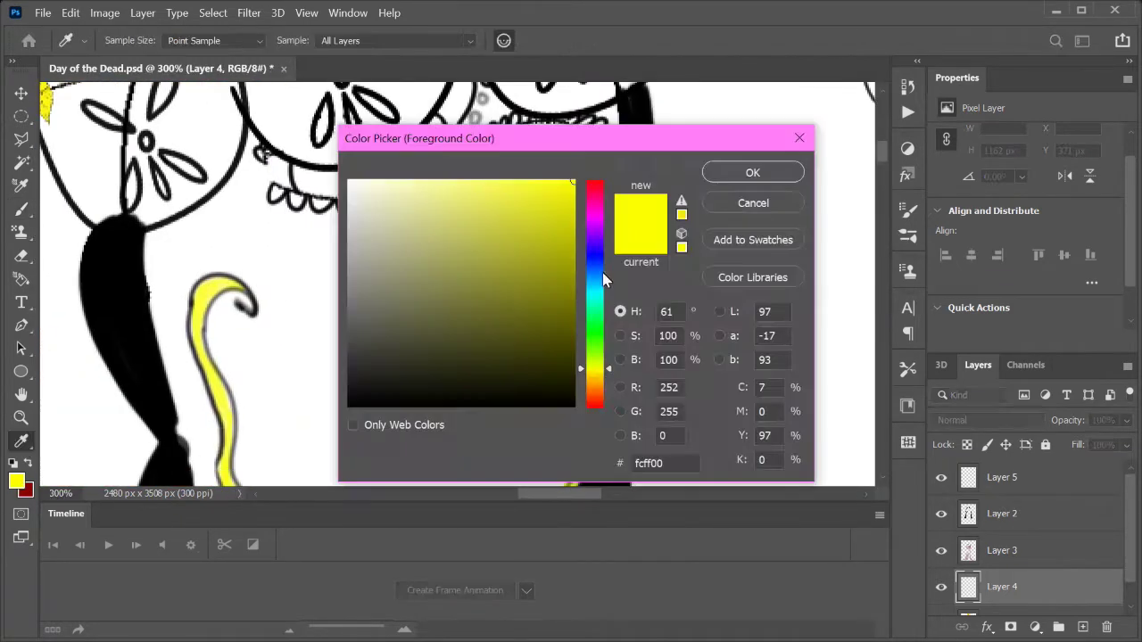
Choose orange as the foreground colour and zoom out to view the figure
left_click(999, 477)
key("ctrl+minus")
key("ctrl+minus")
key("ctrl+minus")
key("ctrl+minus")
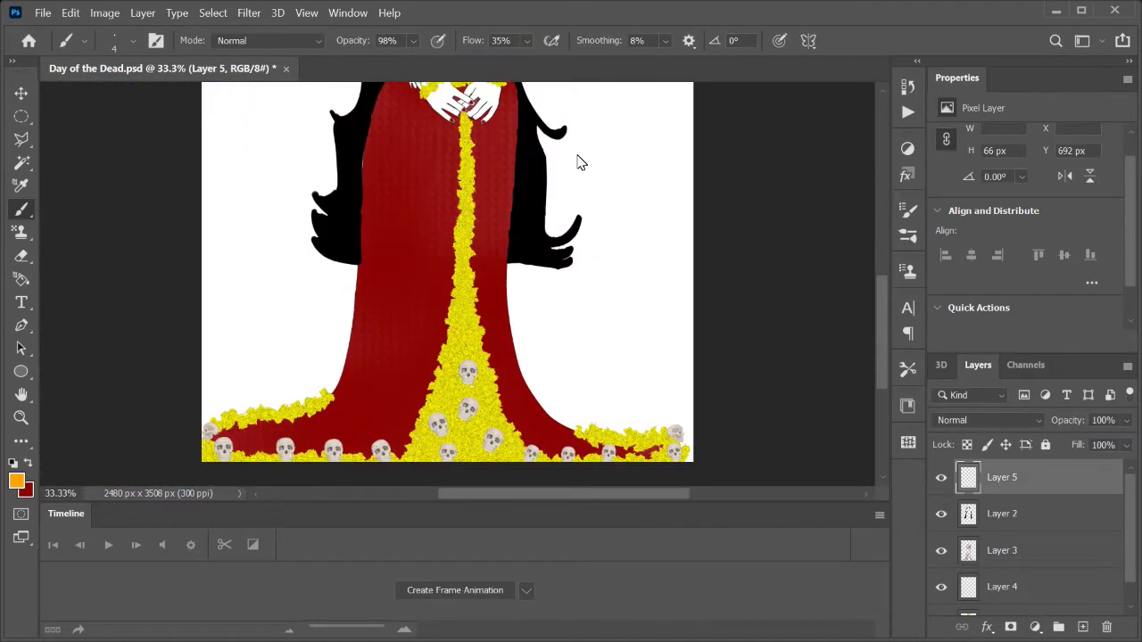
scroll(652, 401, "up", 5)
key("v")
scroll(446, 357, "up", 3)
scroll(472, 446, "up", 2)
scroll(472, 446, "up", 3)
Select the left eye's lash scallops on Layer 1 and paint them orange on a new Luminosity layer
left_click(352, 354, "ctrl")
key("w")
left_click(407, 329, "shift")
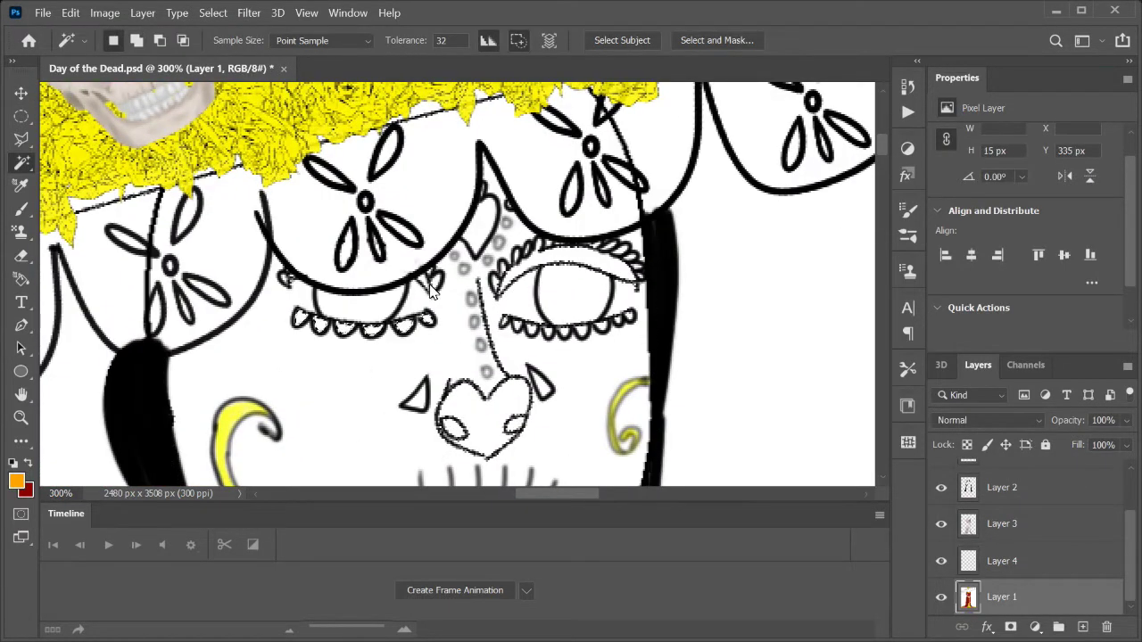
key("b")
key("ctrl+shift+alt+n")
left_click(267, 40)
left_click(241, 441)
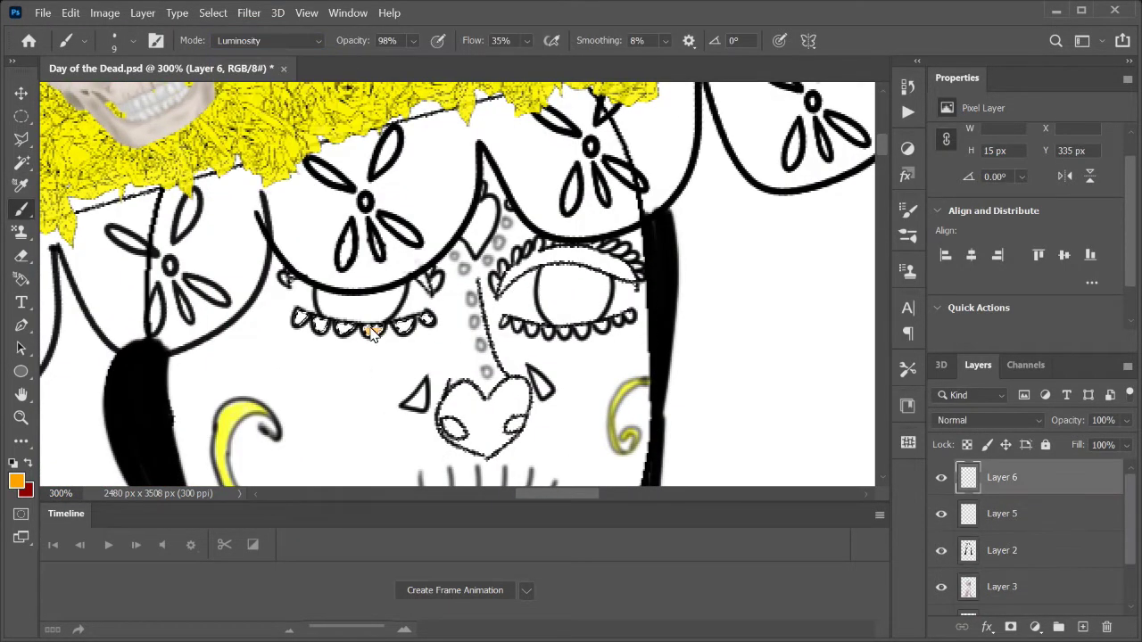
left_click_drag(429, 323, 321, 327)
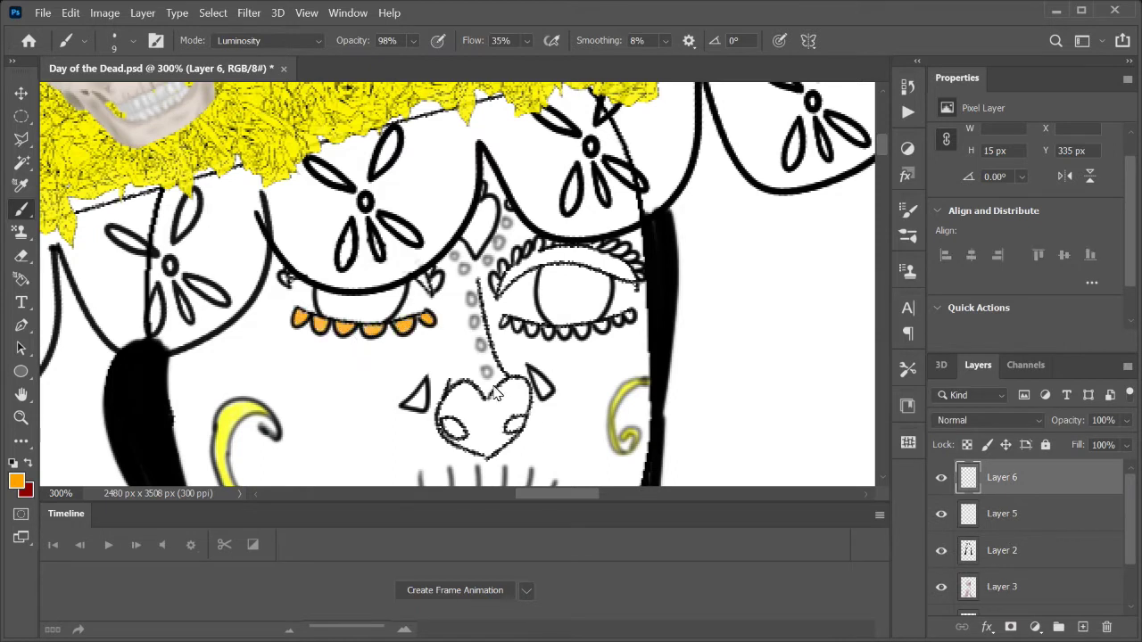
Set the layer to Normal and paint both irises orange with a small round brush
key("ctrl+plus")
key("ctrl+plus")
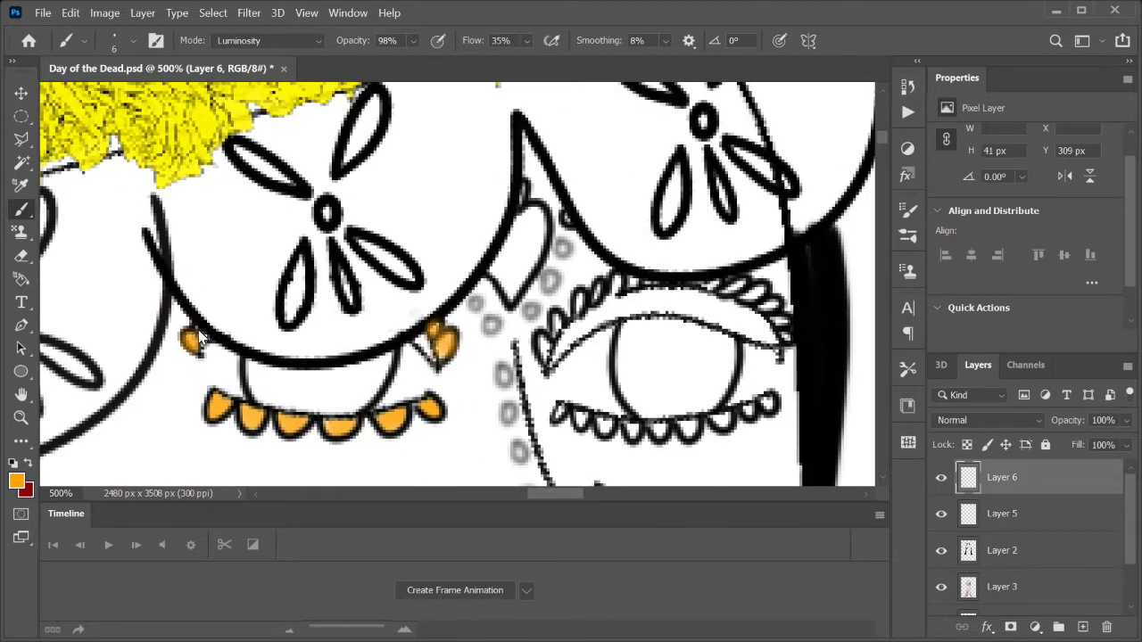
scroll(201, 339, "right", 5)
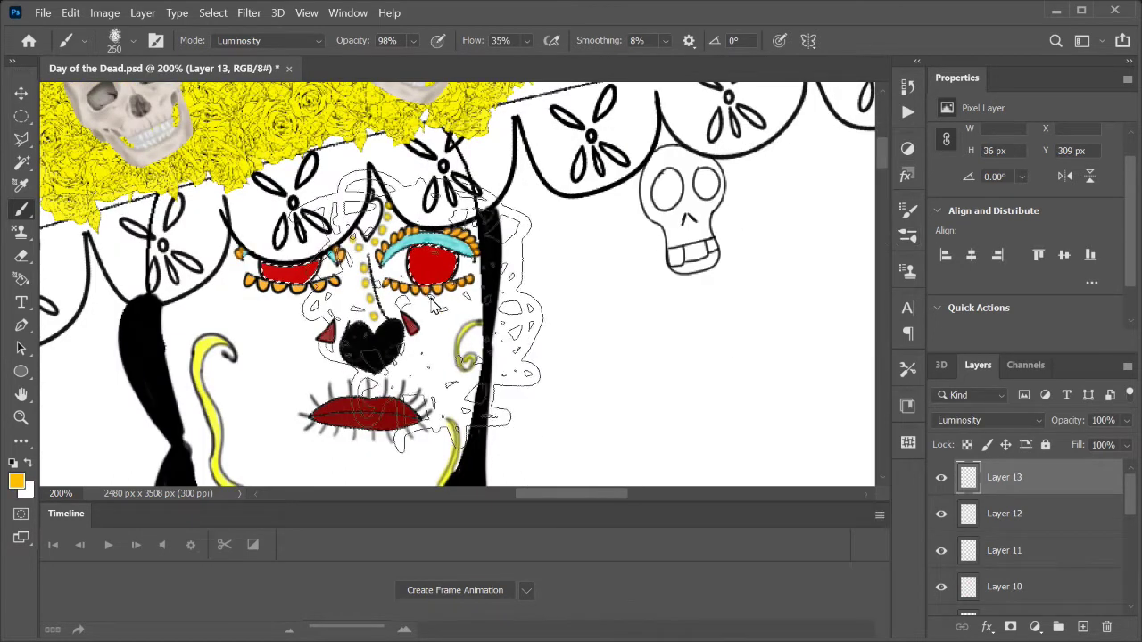
key("comma")
left_click(988, 420)
left_click(955, 196)
left_click_drag(421, 268, 458, 262)
scroll(313, 192, "up", 3)
left_click_drag(227, 330, 308, 334)
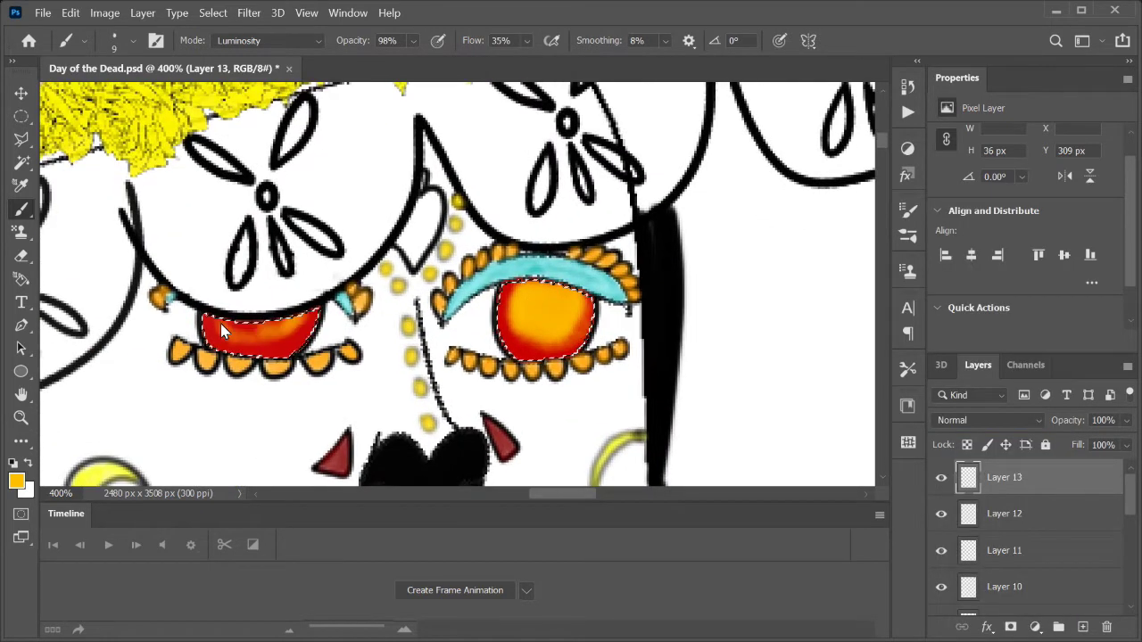
scroll(344, 279, "down", 1)
scroll(343, 279, "down", 1)
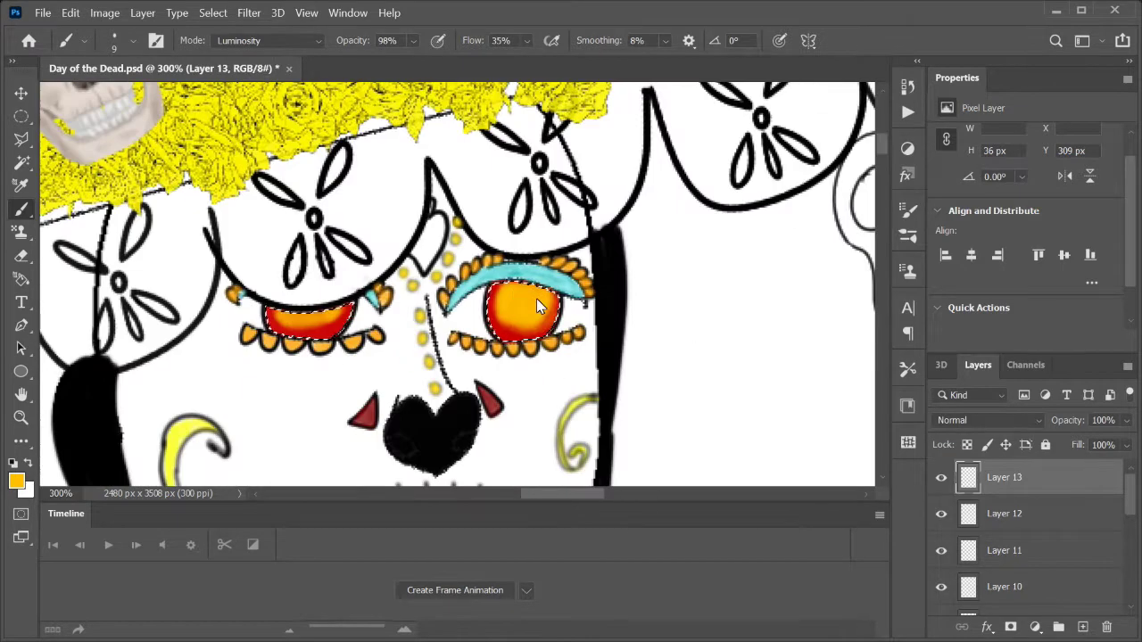
scroll(290, 312, "down", 5)
scroll(518, 270, "down", 5)
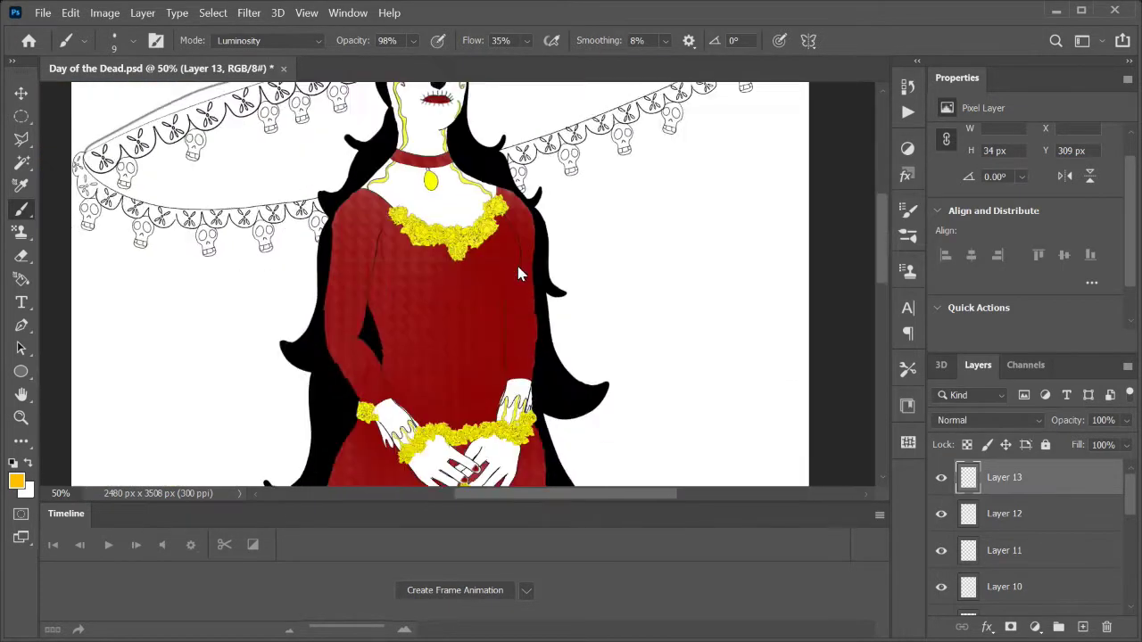
Add Layer 14 with a soft brush and dark grey 2d2d2d foreground
left_click(1086, 634)
right_click(839, 295)
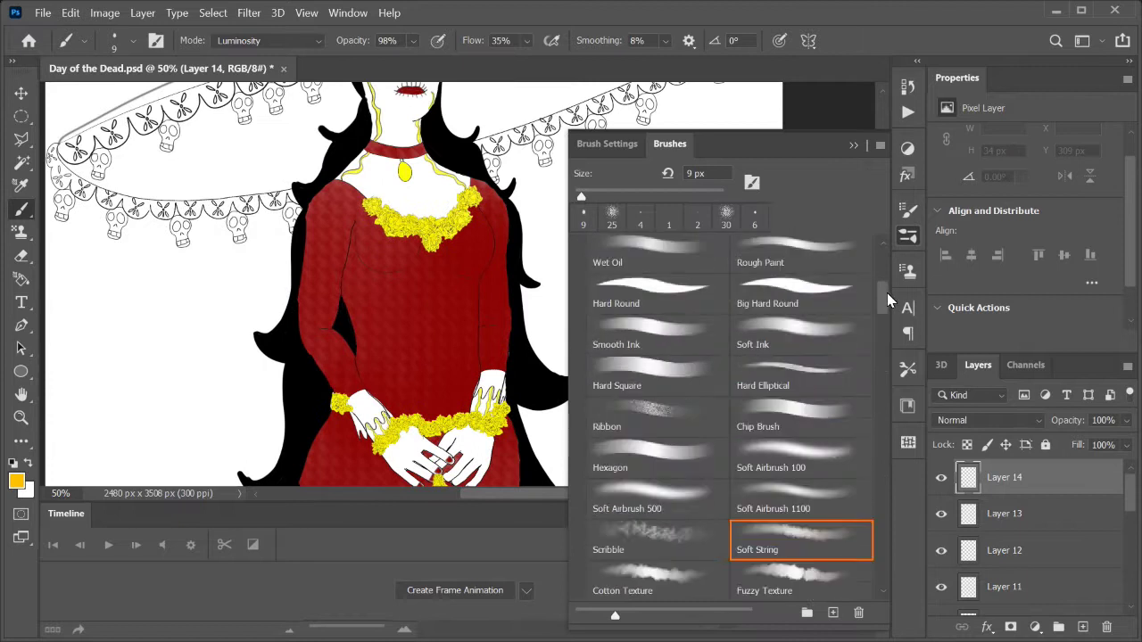
left_click(16, 481)
left_click(348, 373)
key("Return")
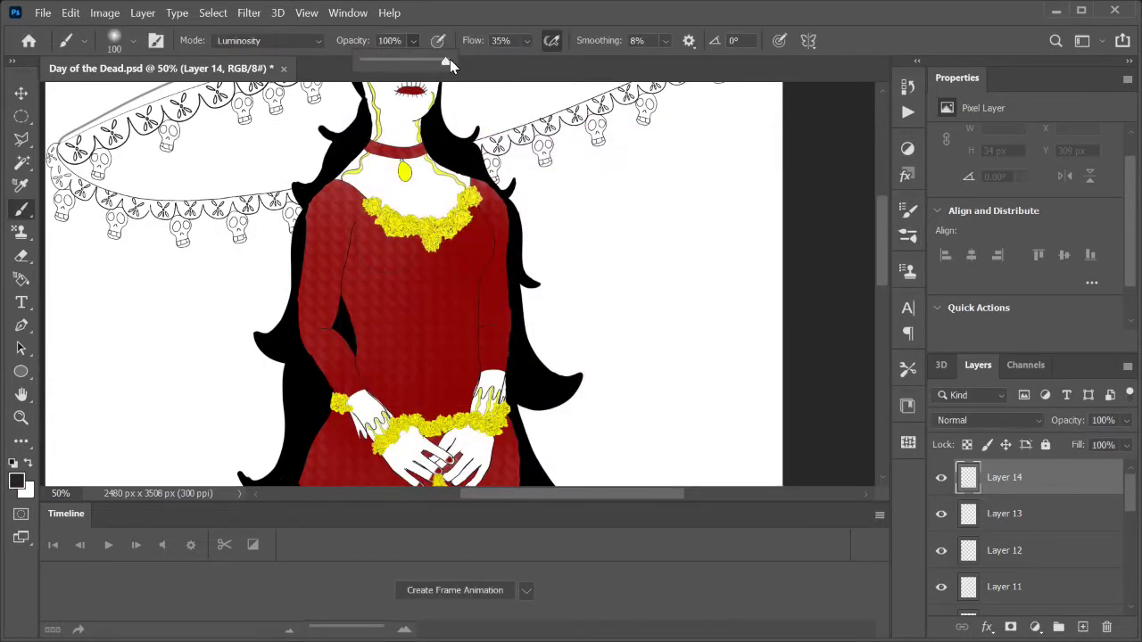
Brush soft grey shading along the left edge of the white glove
scroll(348, 353, "up", 4)
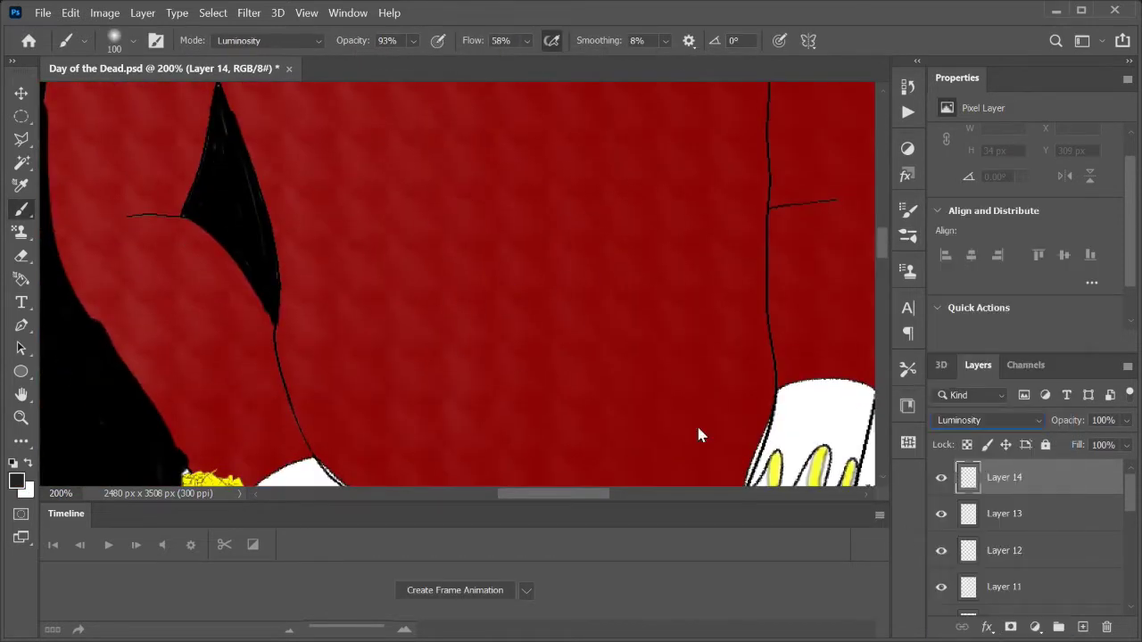
scroll(698, 434, "down", 2)
left_click_drag(286, 450, 262, 382)
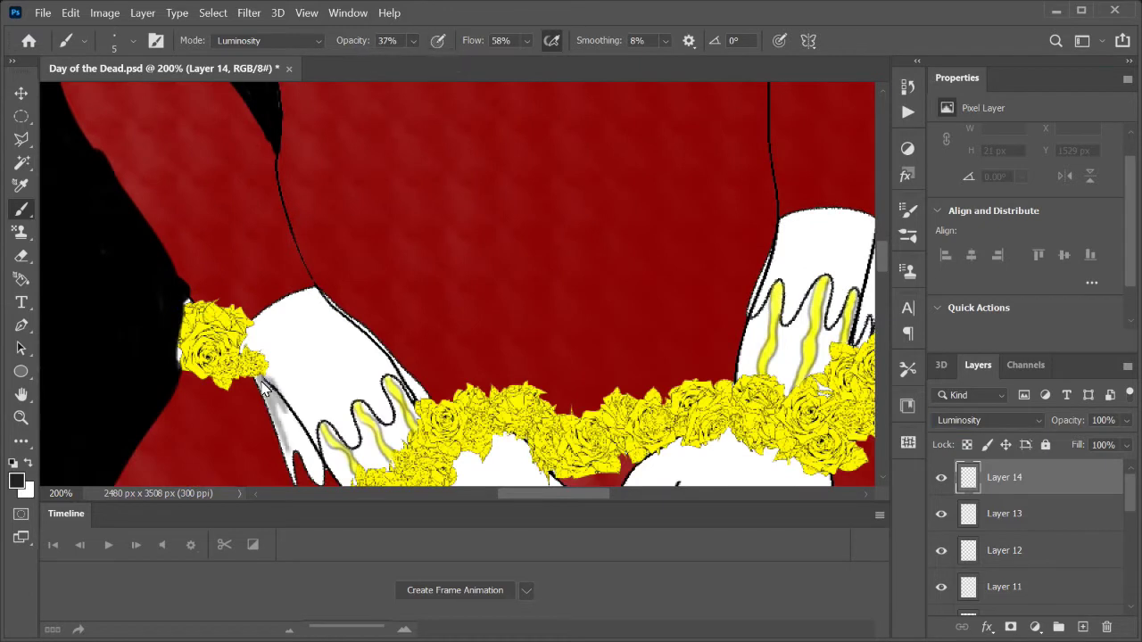
scroll(279, 356, "right", 1)
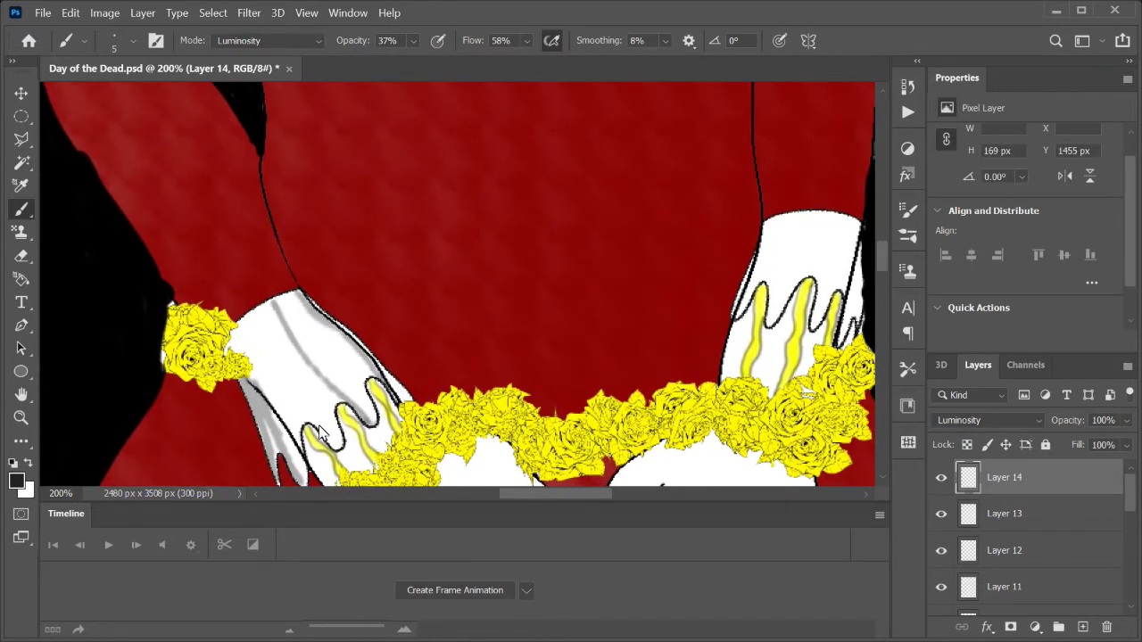
key("j")
right_click(22, 441)
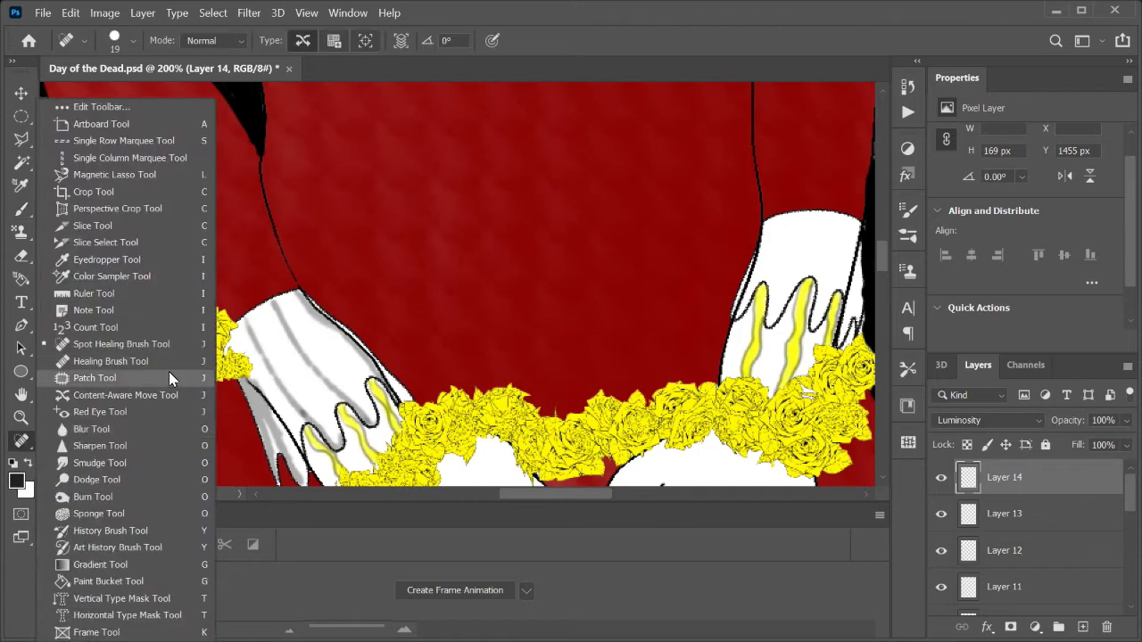
After trying spot-healing and smudging on the glove, set the Blur tool strength to 4%
left_click(181, 351)
key("Return")
right_click(21, 441)
left_click(115, 461)
right_click(21, 441)
left_click(115, 424)
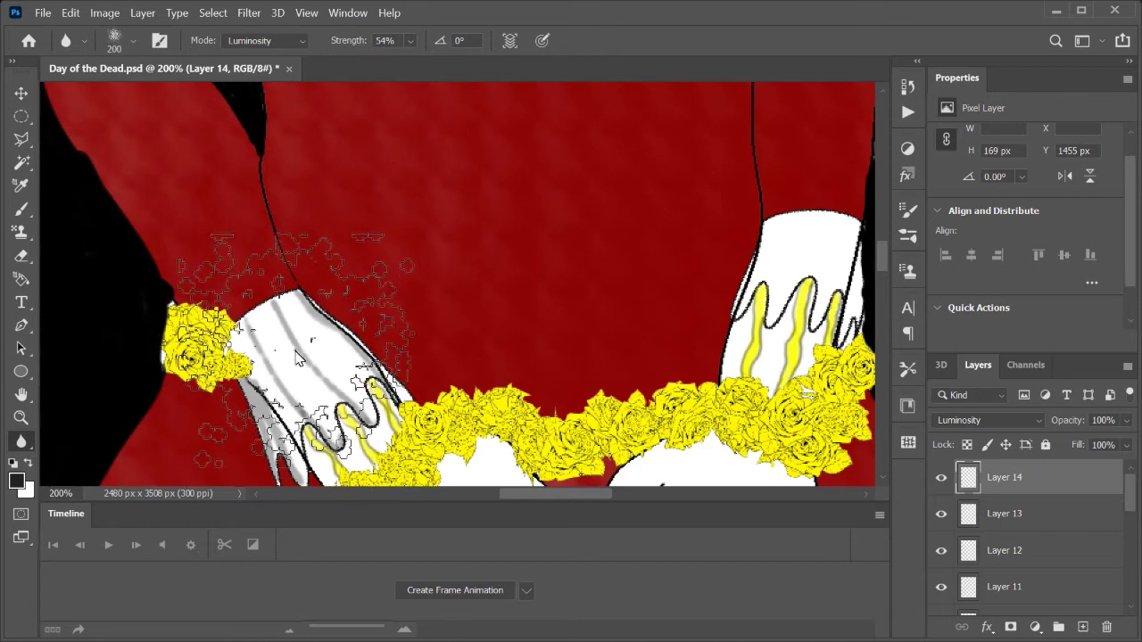
key("1")
key("7")
key("0")
key("4")
Try the Smudge and Dodge tools on the glove, then go back to Blur
right_click(32, 438)
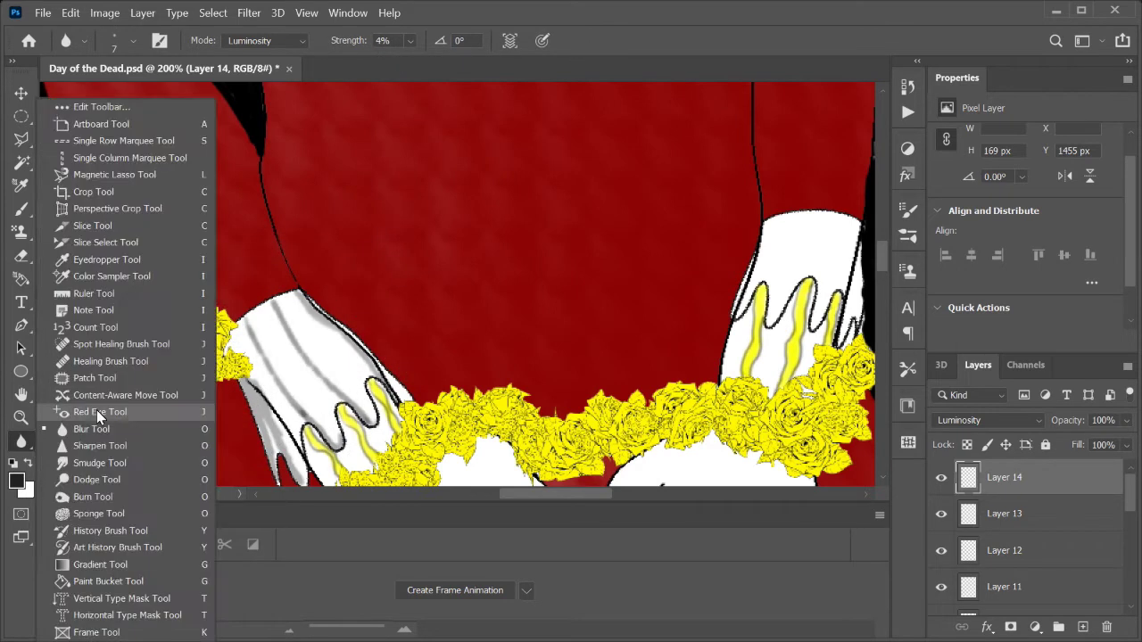
left_click(100, 463)
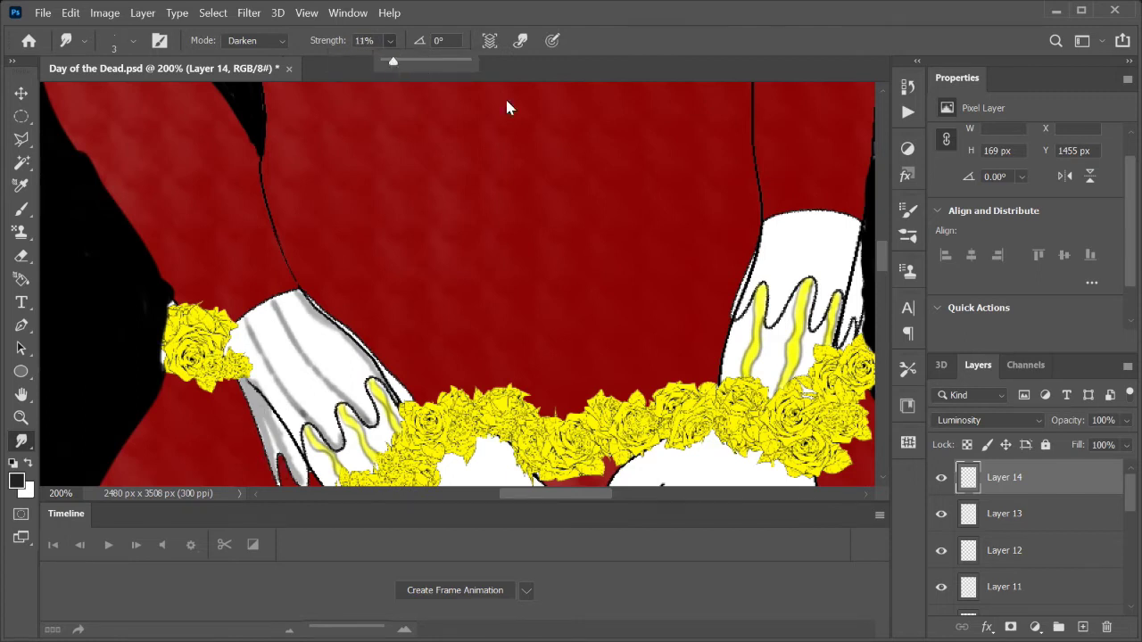
right_click(21, 441)
left_click(100, 485)
scroll(276, 419, "down", 1)
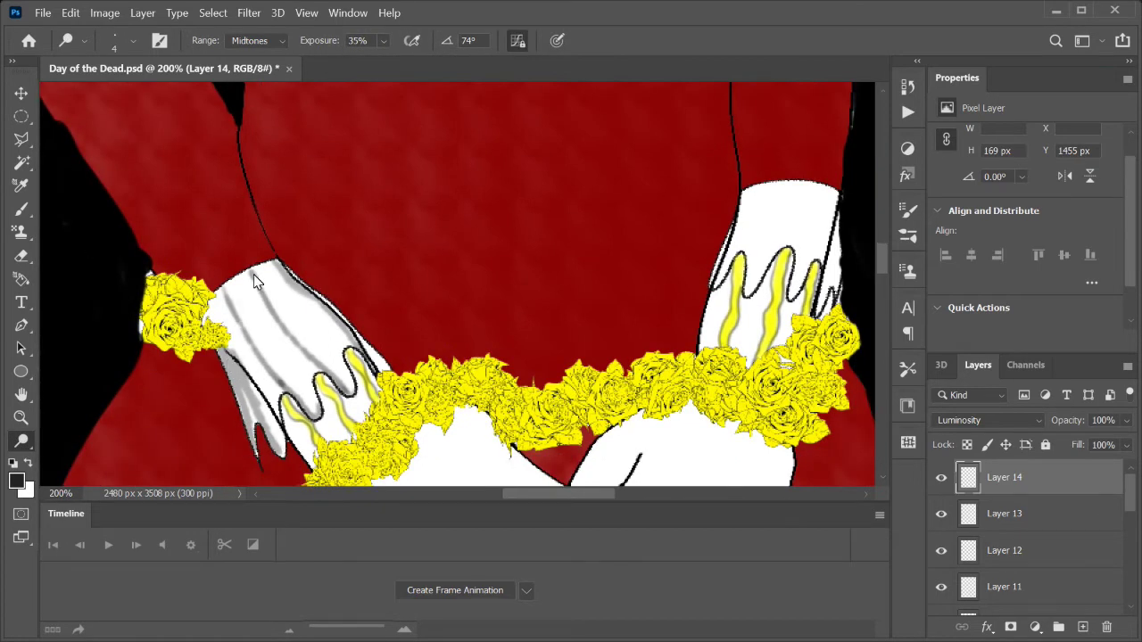
scroll(313, 325, "down", 1)
key("r")
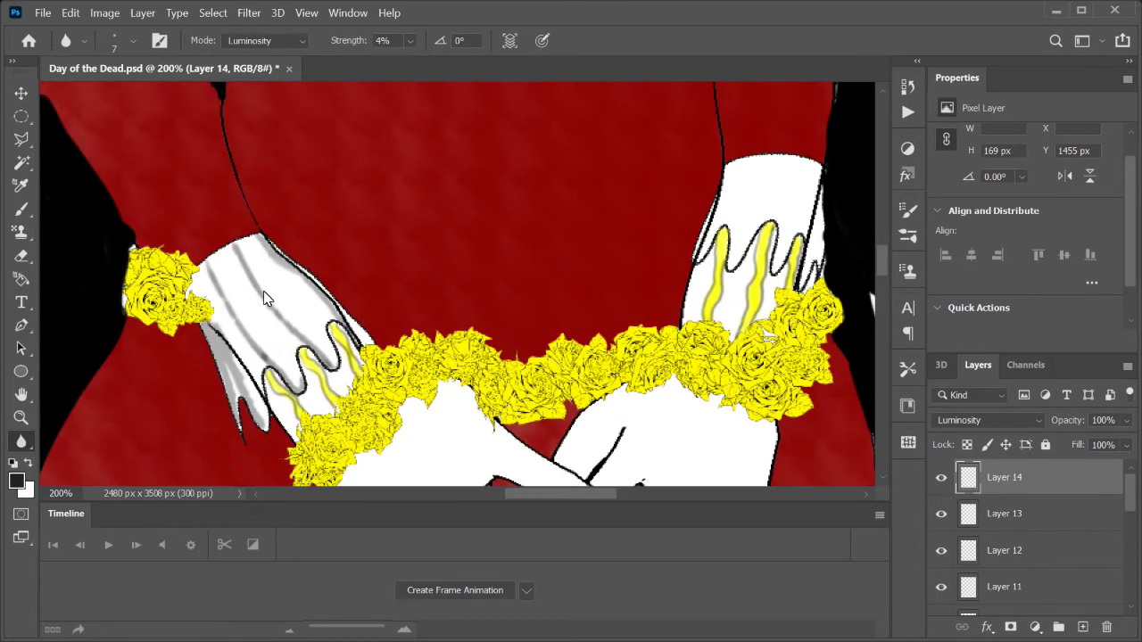
scroll(332, 317, "right", 1)
key("F5")
key("F5")
scroll(799, 183, "right", 3)
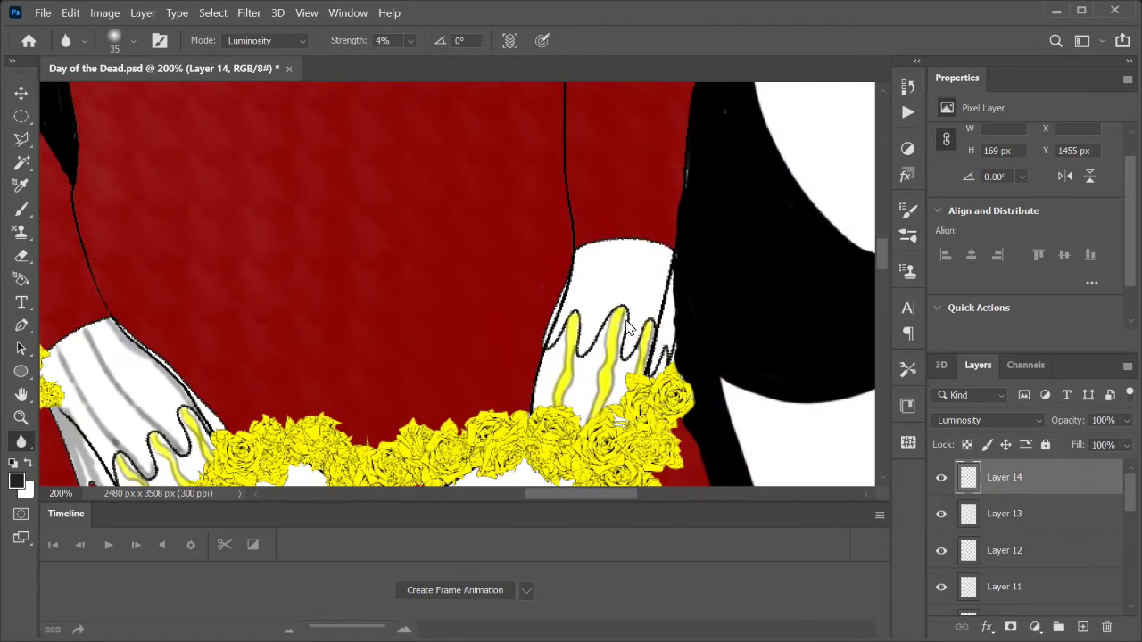
Paint grey shading from the right glove's fingertip toward the cuff and along its right edge
key("b")
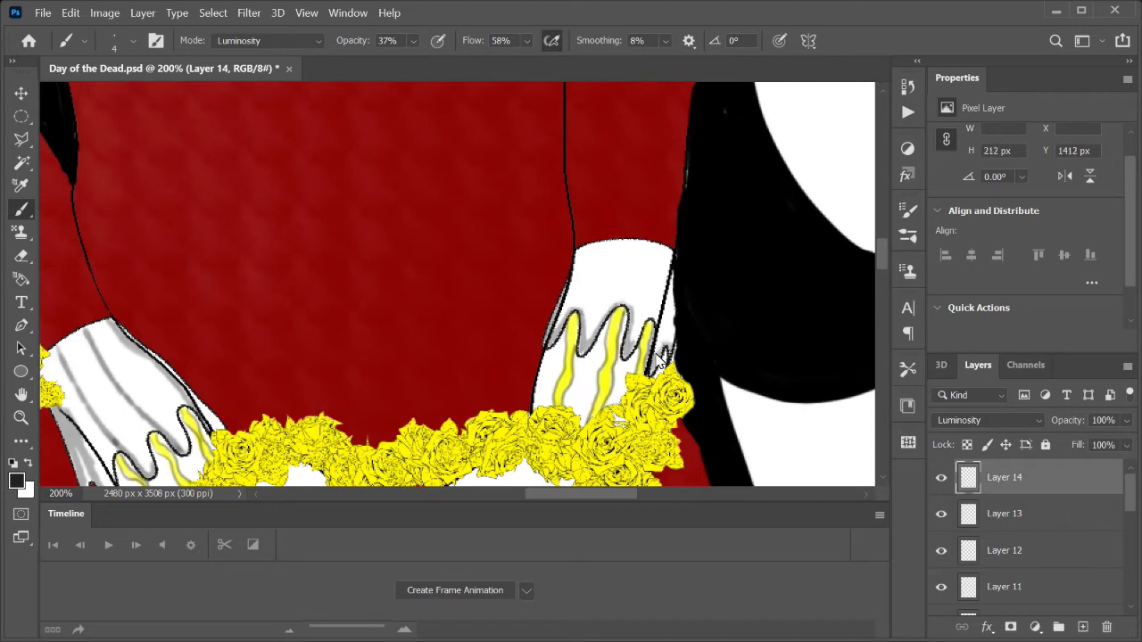
key("r")
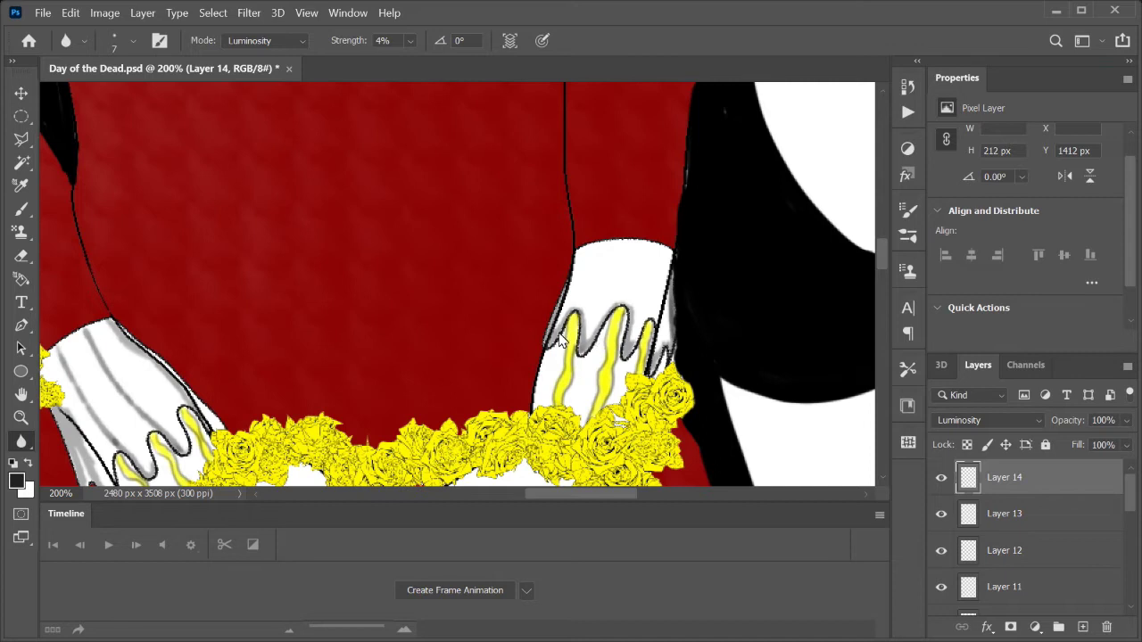
scroll(560, 340, "up", 1)
key("b")
left_click_drag(630, 324, 656, 252)
left_click_drag(702, 395, 701, 281)
Alternate between Blur and Brush to soften the glove shading while moving around the glove
key("r")
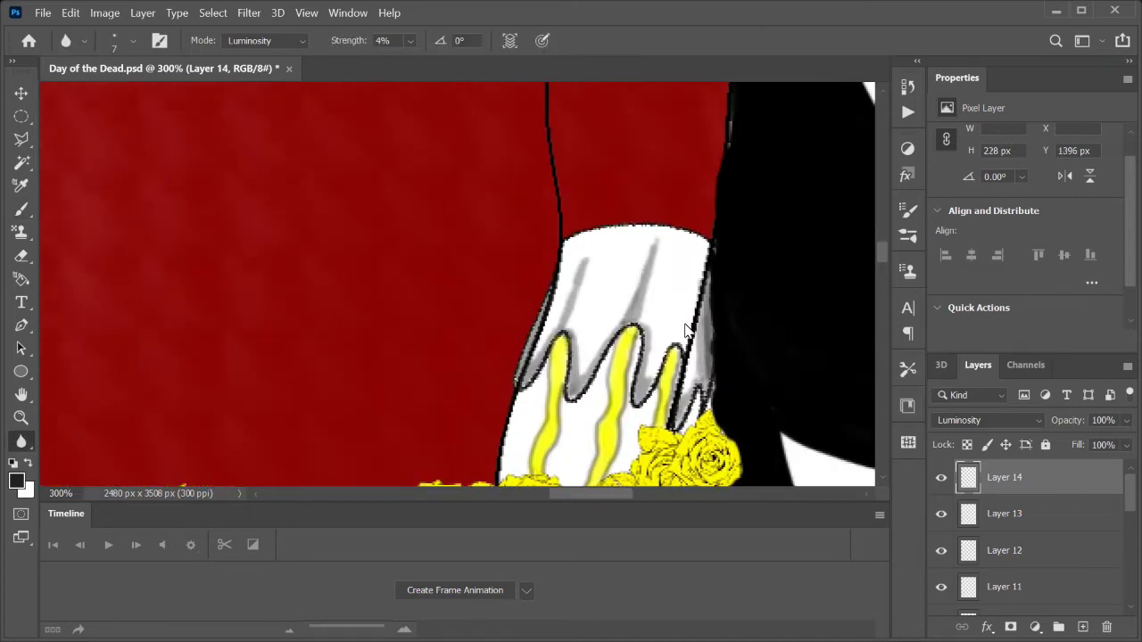
scroll(578, 281, "down", 4)
scroll(422, 339, "up", 4)
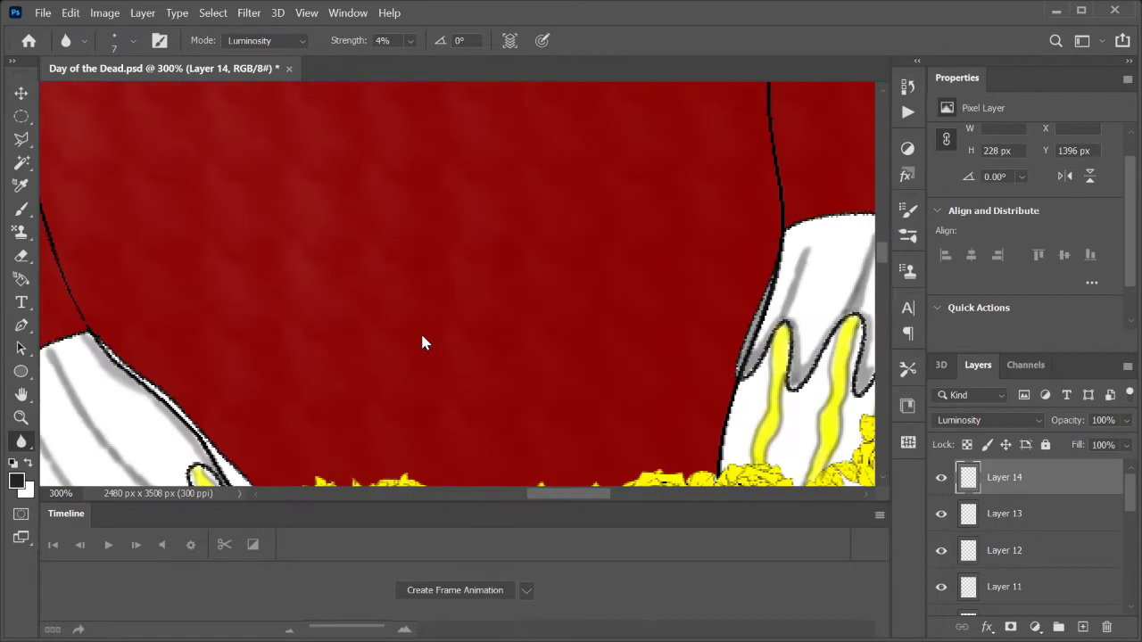
key("b")
scroll(159, 315, "down", 2)
scroll(159, 315, "left", 2)
scroll(181, 366, "down", 1)
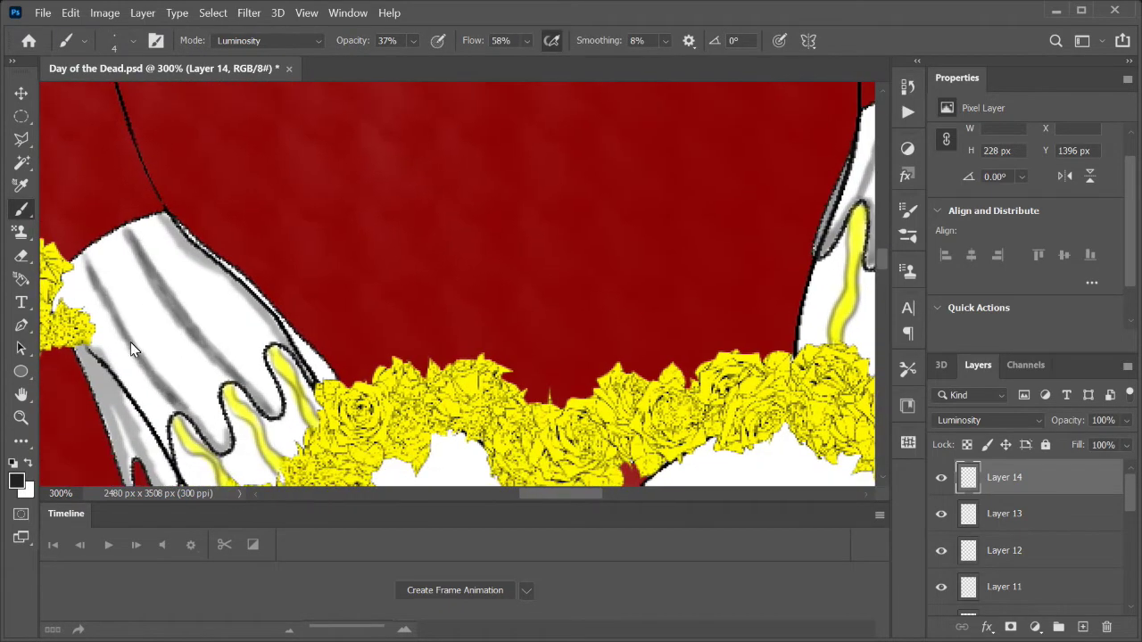
key("r")
scroll(137, 238, "down", 1)
scroll(167, 300, "down", 1)
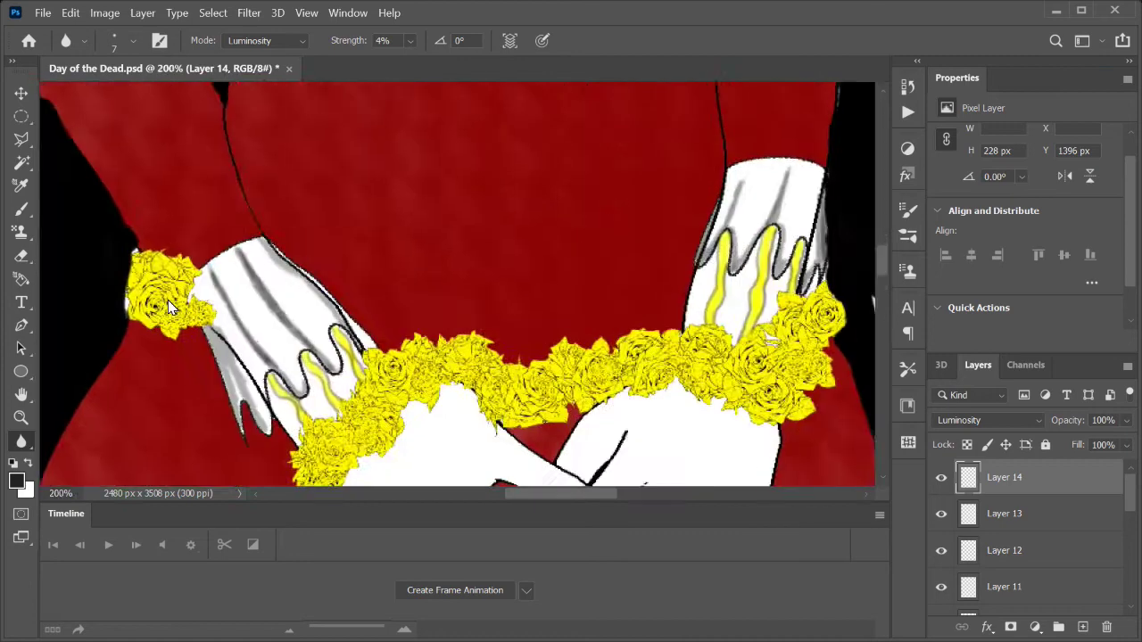
scroll(167, 300, "down", 2)
scroll(462, 214, "up", 4)
scroll(446, 313, "down", 1)
Choose the lace brush preset and set the painting blend mode to Normal
left_click(1082, 627)
left_click(907, 210)
double_click(802, 339)
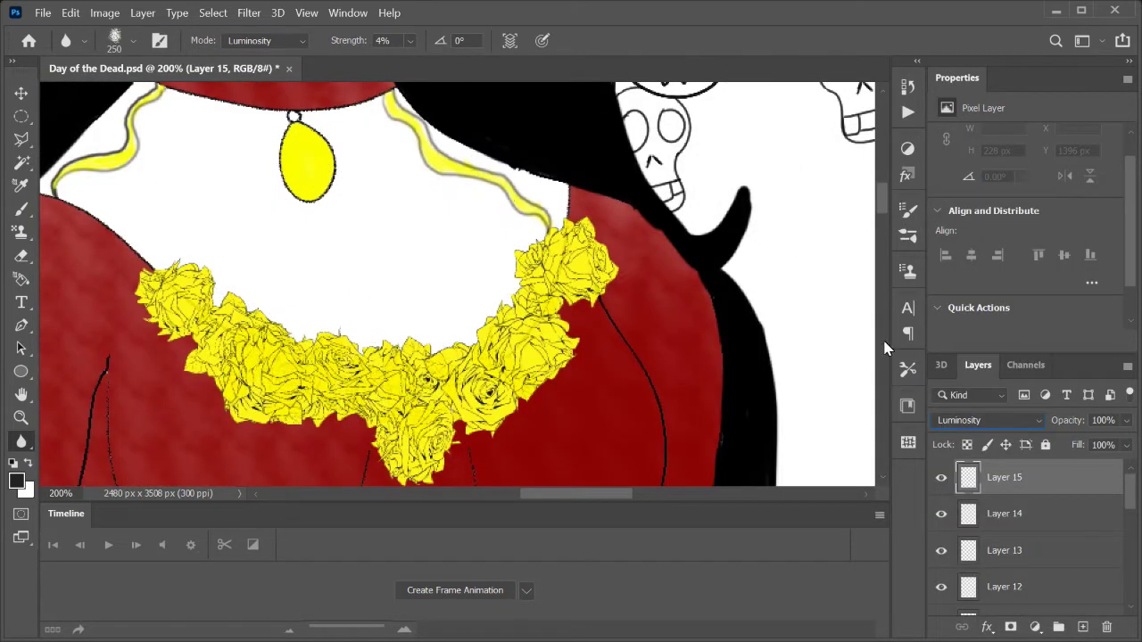
left_click(132, 40)
left_click(361, 339)
key("shift+alt+n")
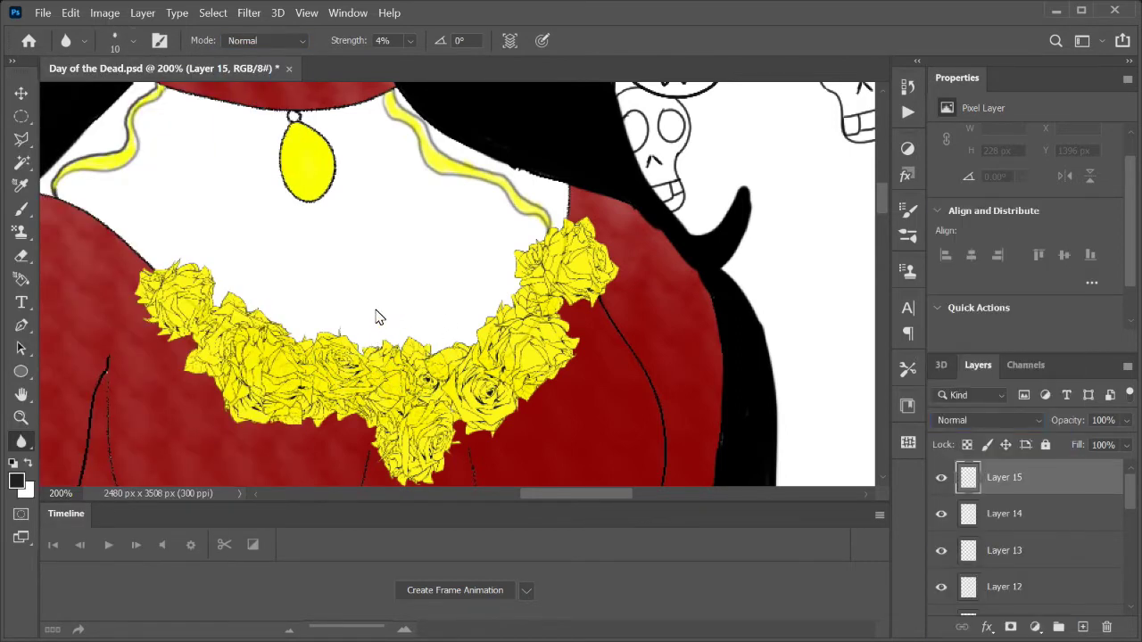
Merge away the stray layer, add an empty Layer 15 above Layer 14, and make it active
scroll(486, 317, "up", 2)
scroll(492, 311, "down", 1)
scroll(493, 311, "down", 1)
key("ctrl+e")
key("ctrl+shift+alt+n")
scroll(437, 321, "down", 3)
scroll(437, 323, "down", 1)
scroll(434, 309, "up", 5)
key("alt+comma")
left_click(1062, 482)
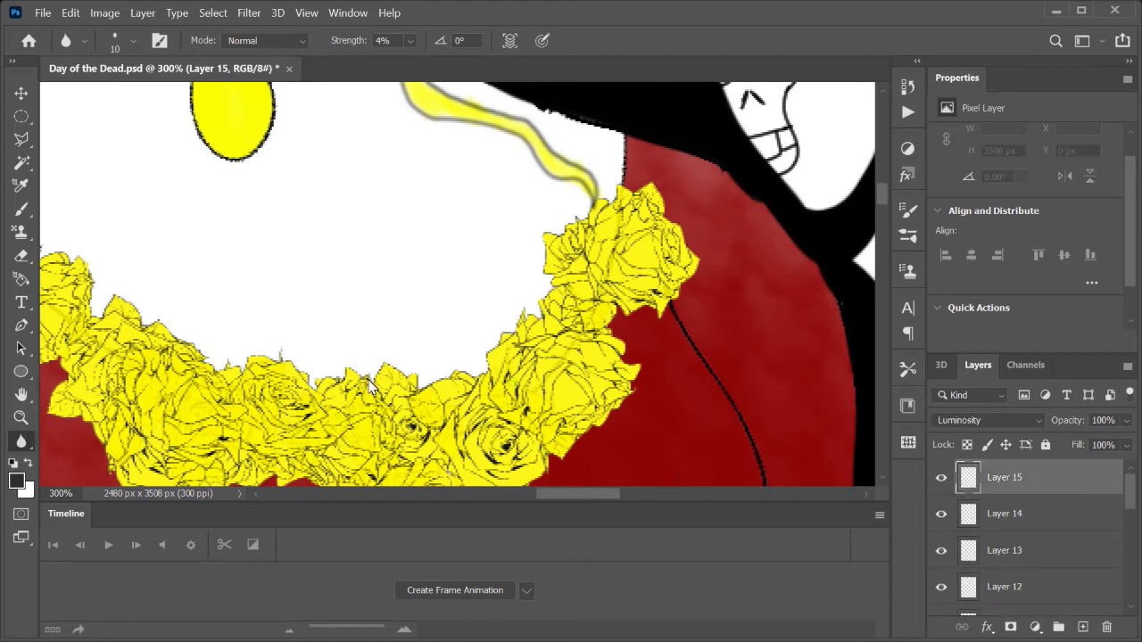
scroll(369, 386, "down", 4)
Add another new layer for the choker highlight, with the Brush ready
key("ctrl+shift+alt+n")
key("b")
scroll(363, 338, "up", 5)
scroll(420, 324, "down", 2)
scroll(386, 236, "down", 6)
Brush white highlight strokes down the red choker at 50% opacity
mouse_move(420, 241)
left_mouse_down()
mouse_move(401, 294)
mouse_move(419, 294)
left_mouse_up()
key("5")
left_click_drag(411, 236, 415, 295)
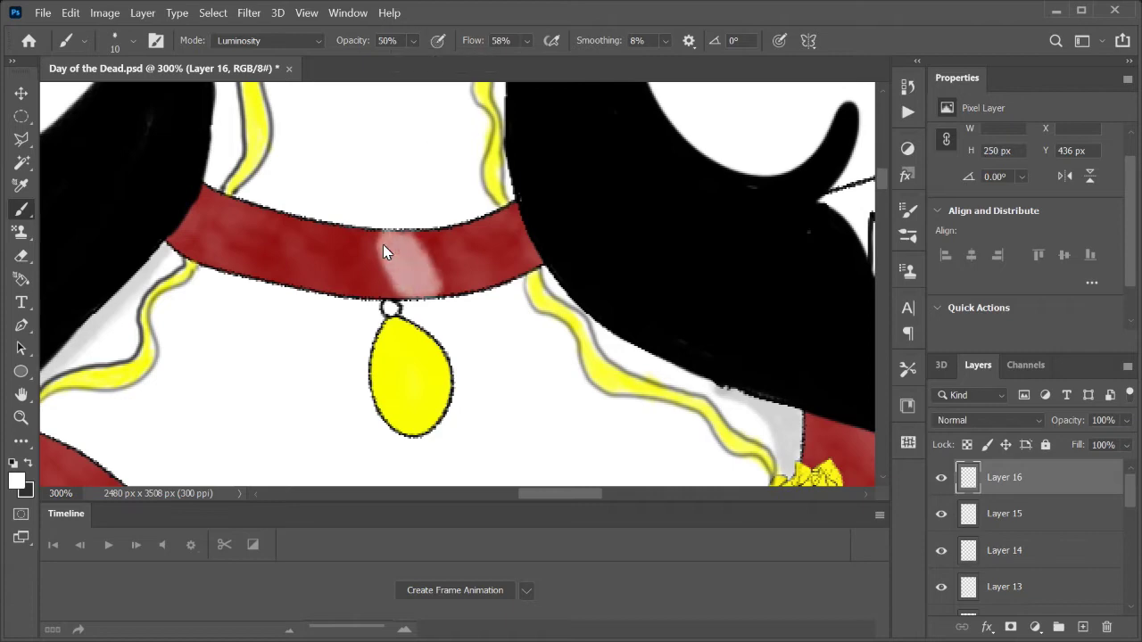
scroll(382, 244, "down", 4)
scroll(388, 240, "up", 1)
scroll(512, 253, "down", 5)
scroll(522, 286, "up", 2)
Swap colours and, on Layer 15, paint grey shading along the hand's right edge and lower finger edge
key("x")
key("alt+bracketleft")
left_click_drag(553, 147, 532, 284)
scroll(339, 417, "up", 1)
left_click_drag(320, 415, 272, 379)
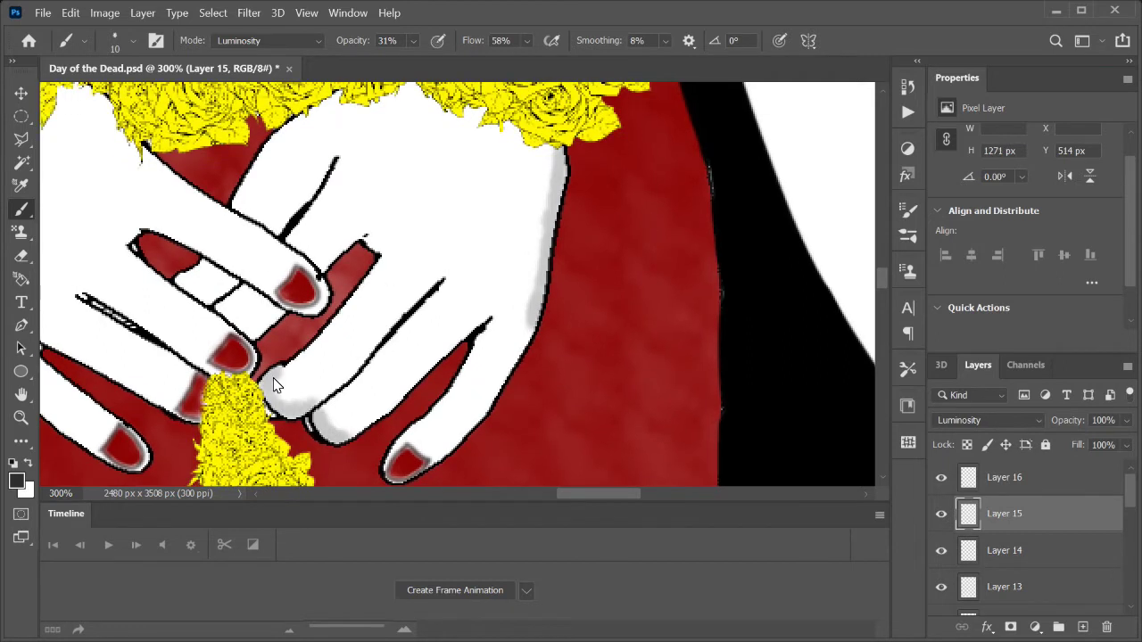
scroll(348, 384, "up", 1)
scroll(353, 293, "up", 1)
scroll(268, 392, "down", 2)
scroll(268, 393, "left", 2)
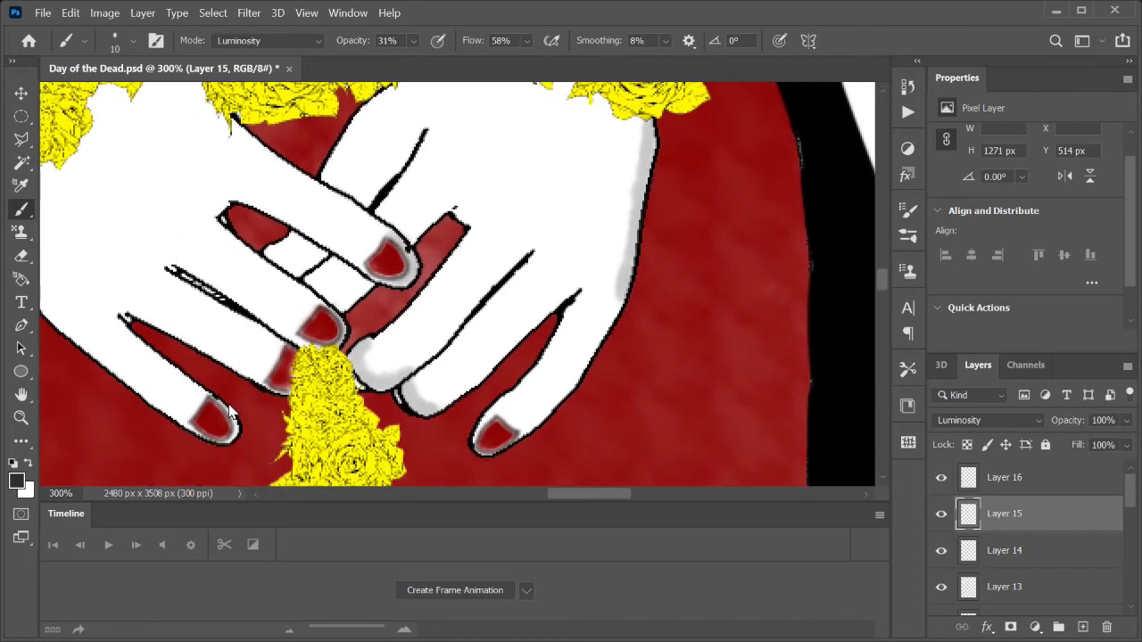
scroll(220, 409, "up", 1)
scroll(220, 409, "right", 1)
scroll(365, 347, "up", 2)
scroll(333, 297, "up", 1)
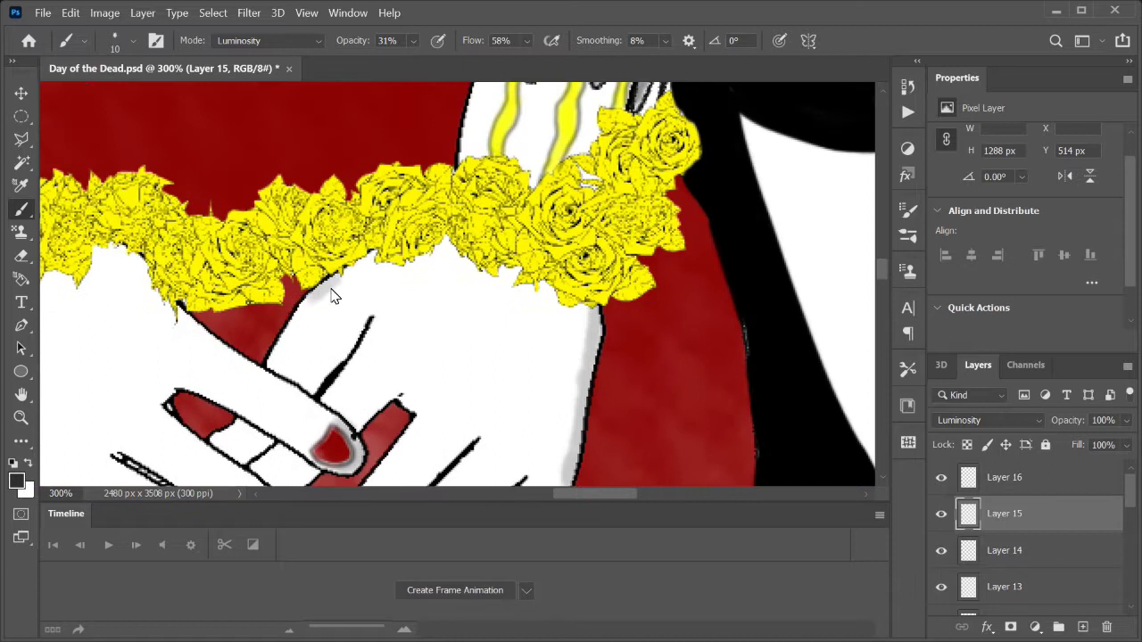
scroll(375, 328, "down", 2)
scroll(428, 390, "down", 2)
scroll(491, 357, "left", 5)
scroll(509, 357, "down", 2)
Zoom out to view both hands and the whole dress, briefly trying the Sponge tool
key("ctrl+minus")
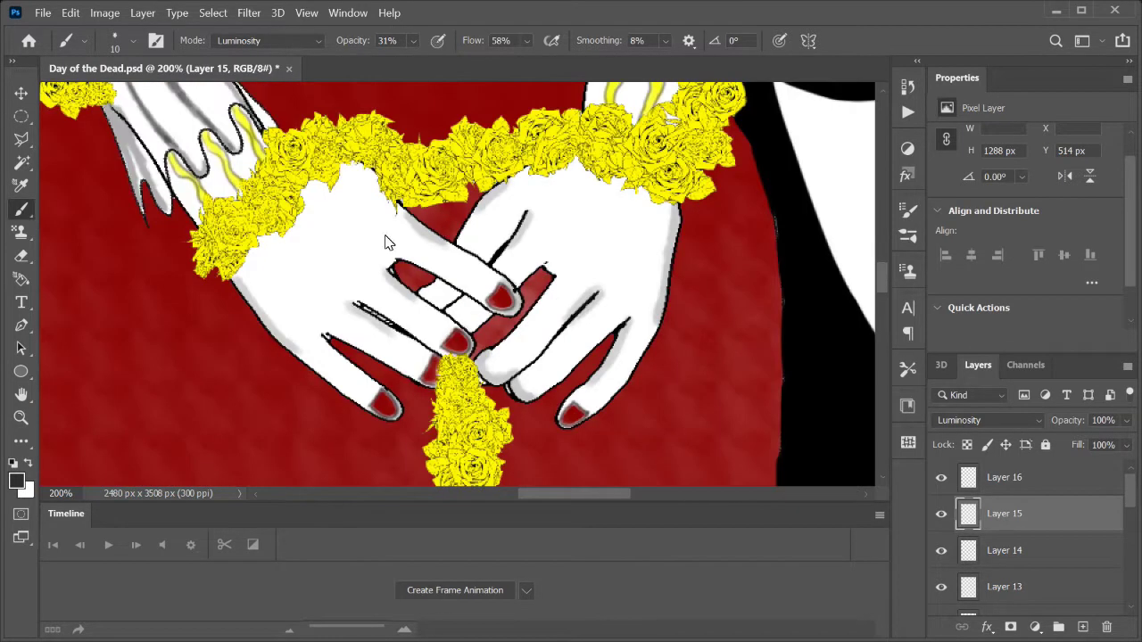
key("o")
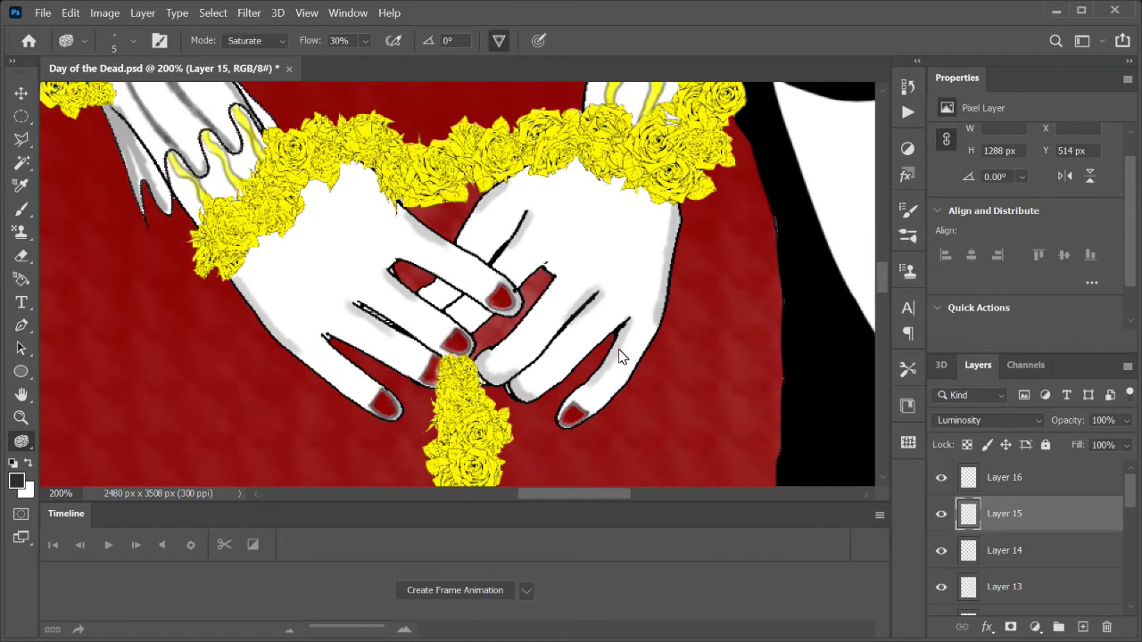
left_click_drag(622, 357, 351, 294)
key("b")
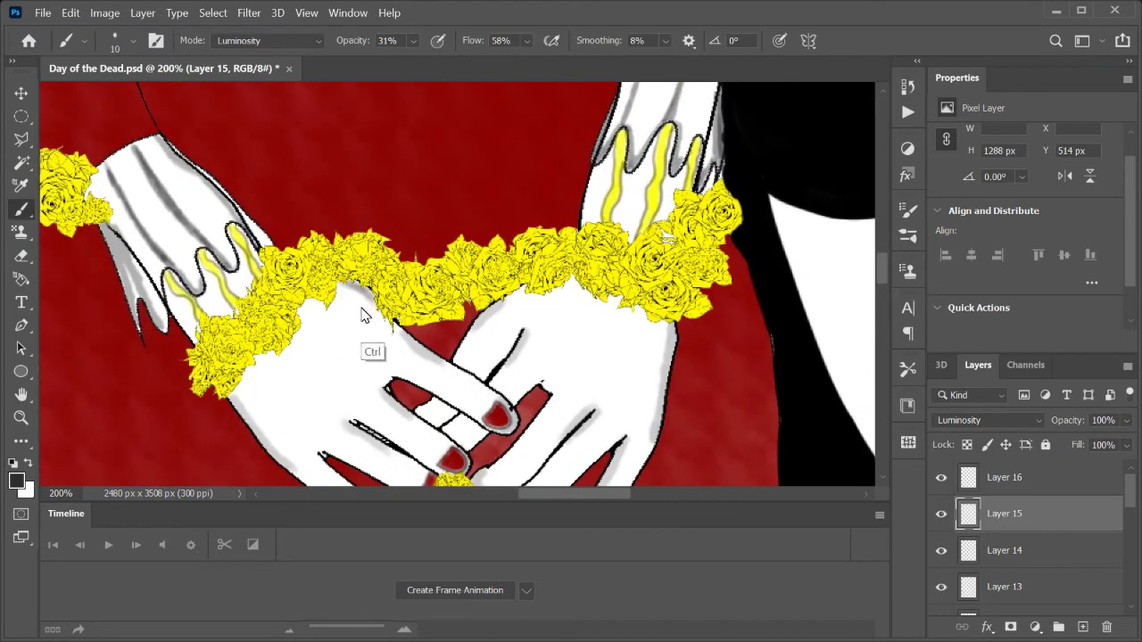
key("o")
key("ctrl+minus")
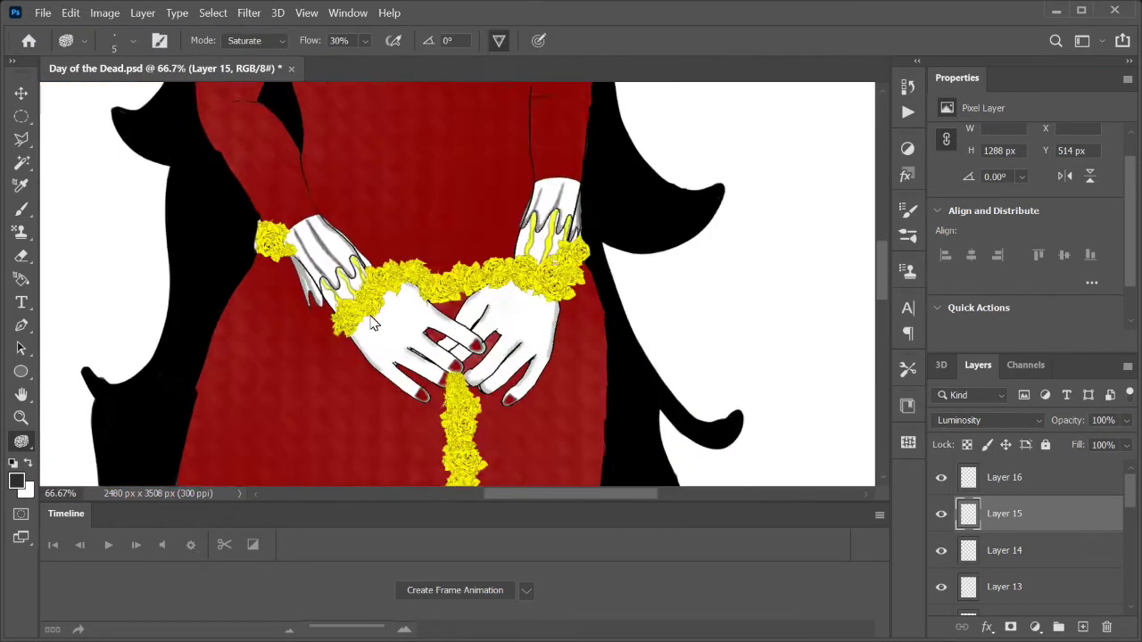
scroll(542, 404, "up", 5)
key("ctrl+minus")
Go to Layer 1 and Magic Wand-select the white background around the hat and figure
key("alt+bracketright")
key("alt+bracketleft")
key("ctrl+minus")
key("ctrl+minus")
key("ctrl+plus")
key("ctrl+plus")
key("ctrl+plus")
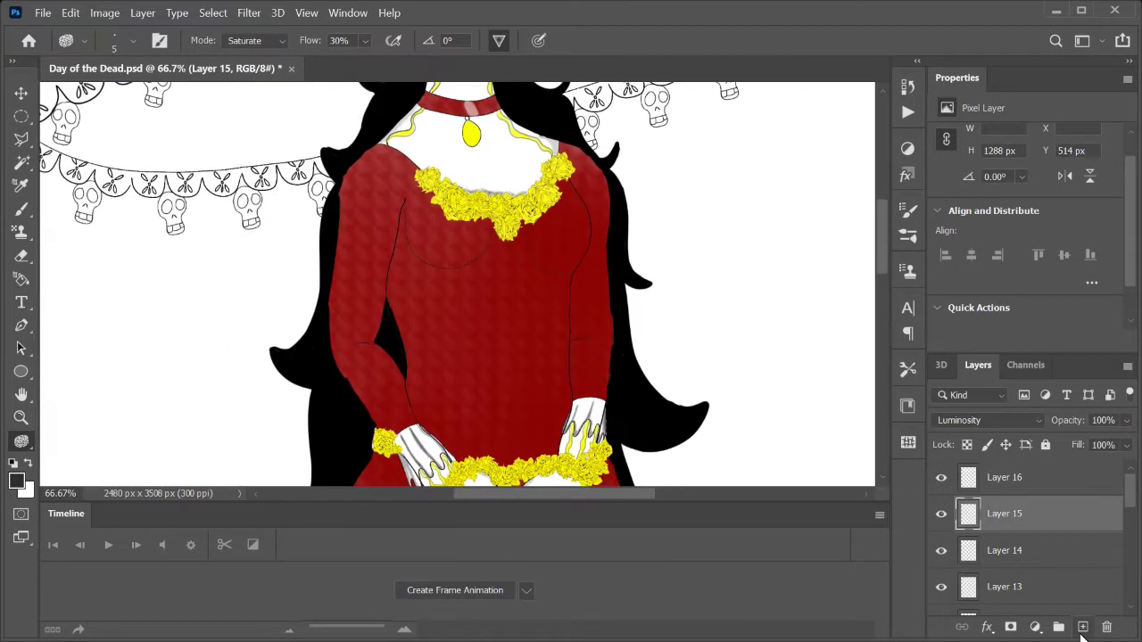
key("alt+period")
key("alt+comma")
key("ctrl+minus")
key("ctrl+minus")
key("ctrl+minus")
key("shift+w")
left_click(497, 259, "shift")
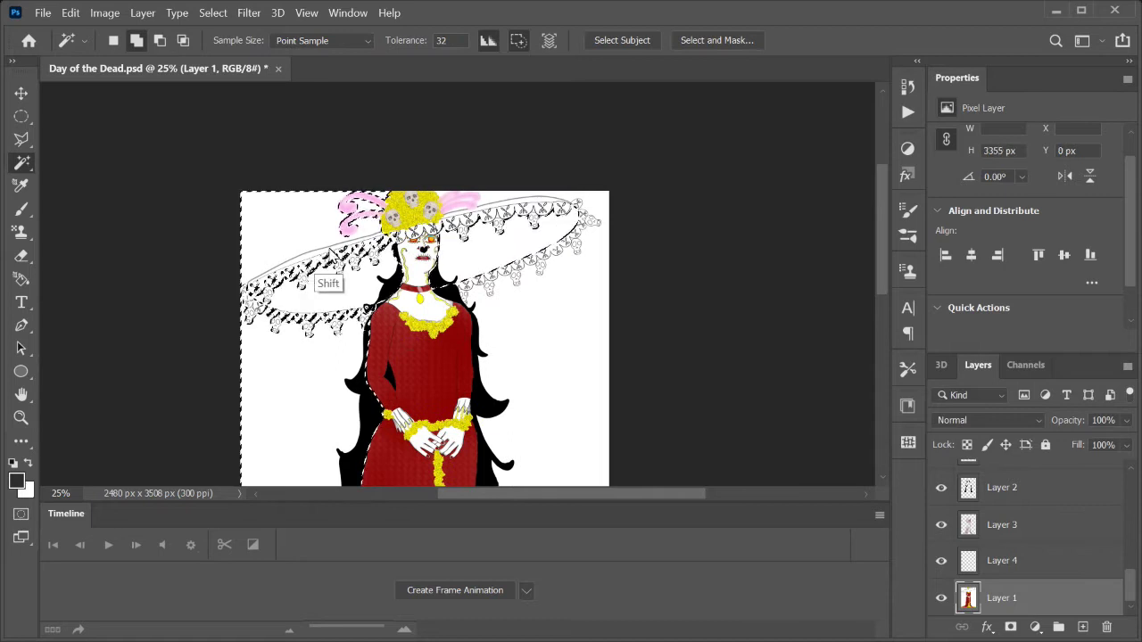
Zoom in, clear the selection, and on Layer 1 select the white area inside the hat brim, excluding the hair edge
key("ctrl+plus")
key("ctrl+plus")
key("ctrl+plus")
key("ctrl+d")
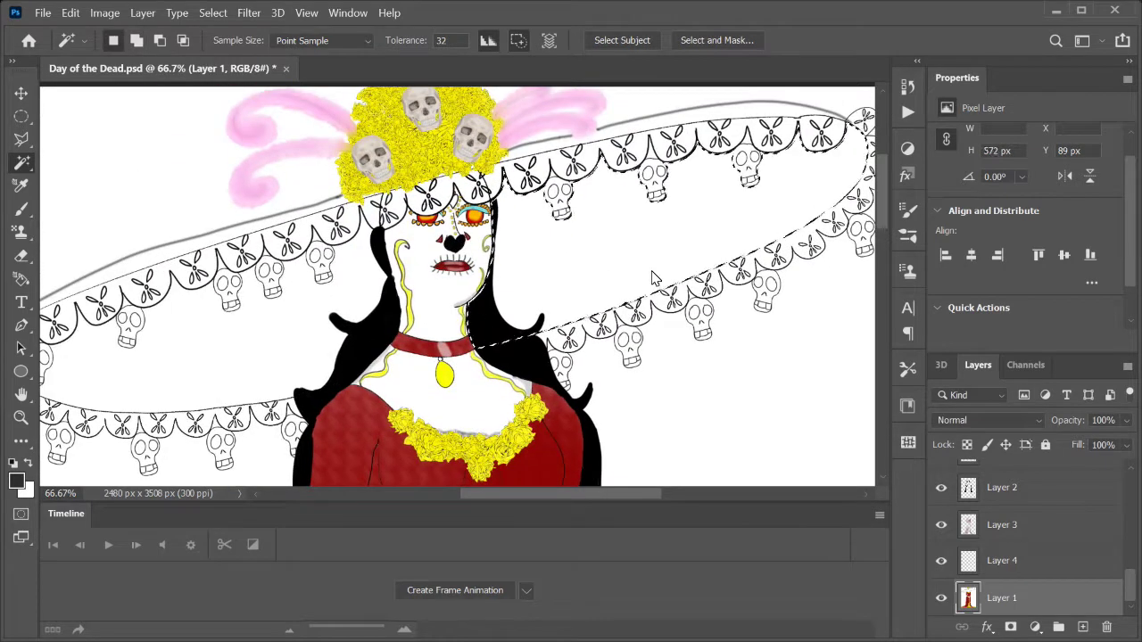
key("alt+bracketright")
key("alt+bracketright")
key("alt+bracketright")
key("alt+period")
key("alt+comma")
left_click(577, 331)
left_click(589, 295, "alt")
left_click(612, 270)
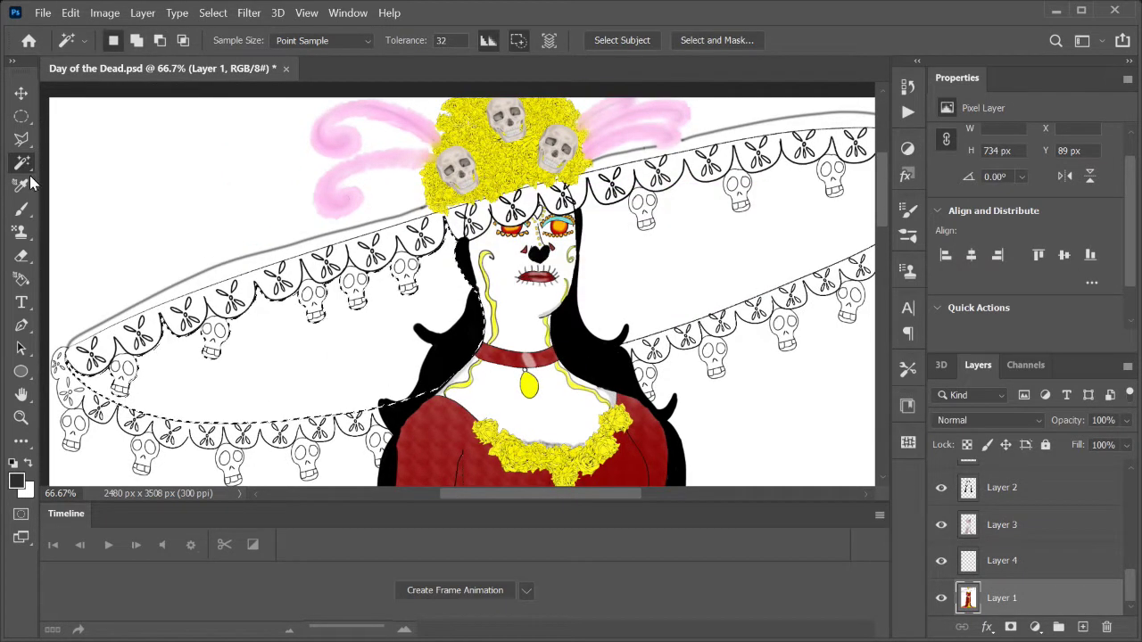
key("shift+w")
left_click(455, 373, "alt")
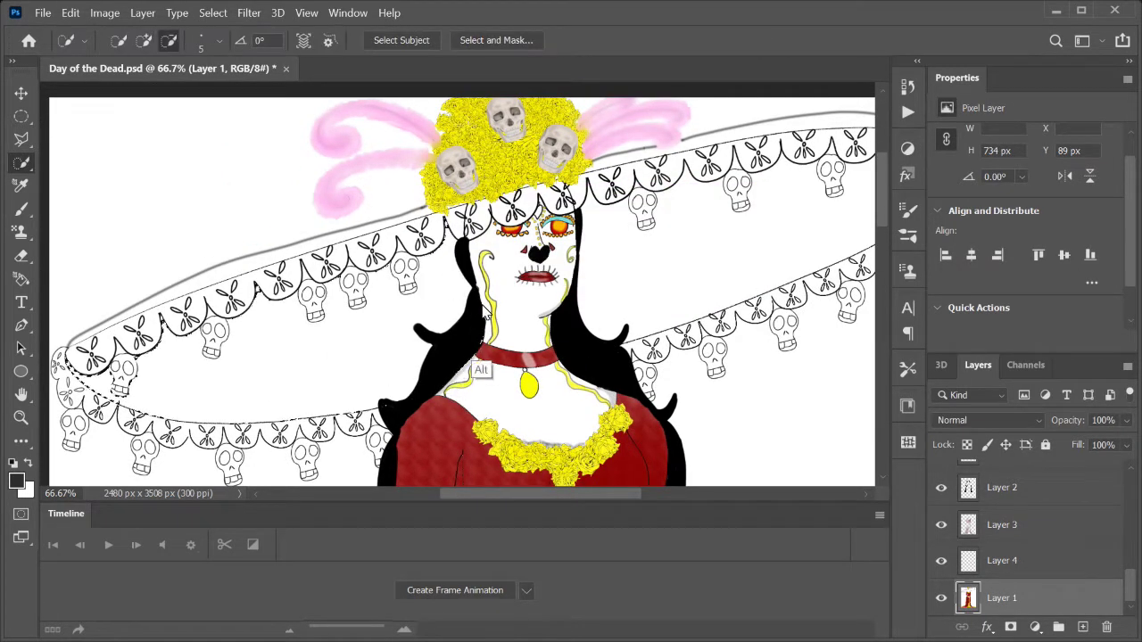
Toggle between the Magic Wand and Quick Selection tools, zoom out, and jump to the top layer
right_click(21, 164)
left_click(107, 196)
right_click(21, 163)
left_click(107, 176)
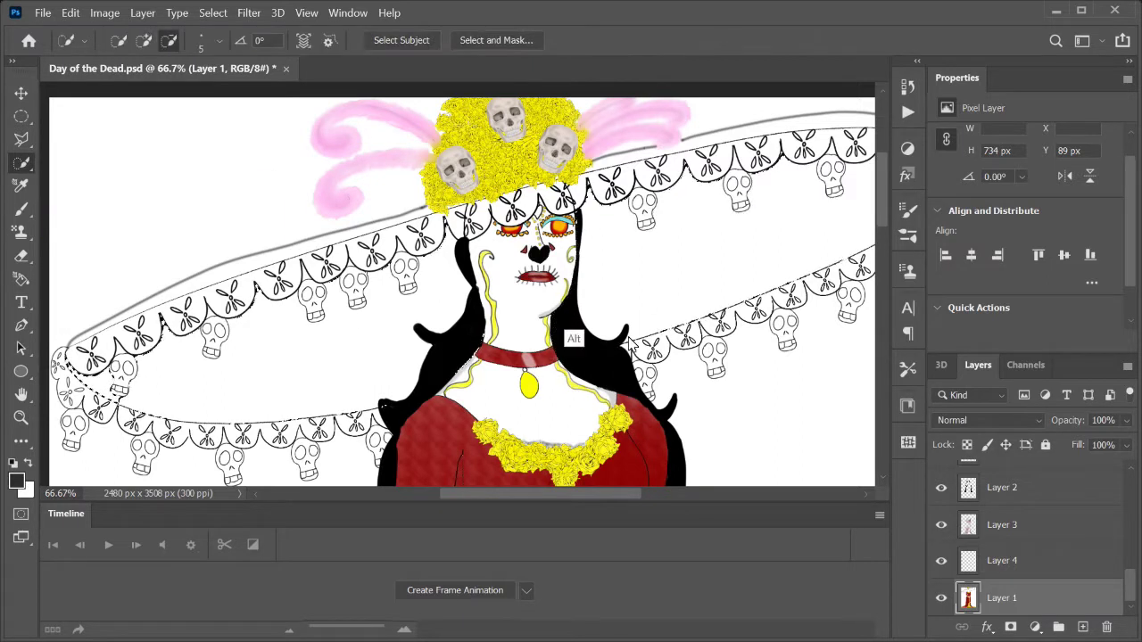
key("ctrl+minus")
key("alt+period")
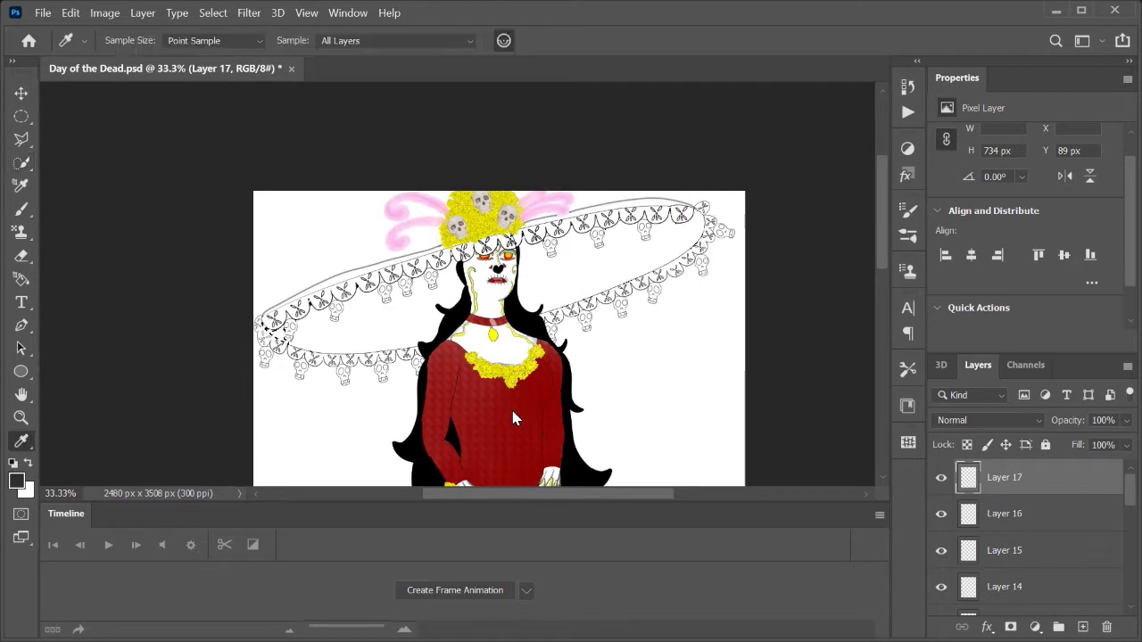
Adjust the brush texture blending options and reset the painting blend mode to Normal
key("b")
left_click(908, 233)
left_click(908, 209)
left_click(612, 255)
left_click(775, 343)
key("Escape")
key("alt+comma")
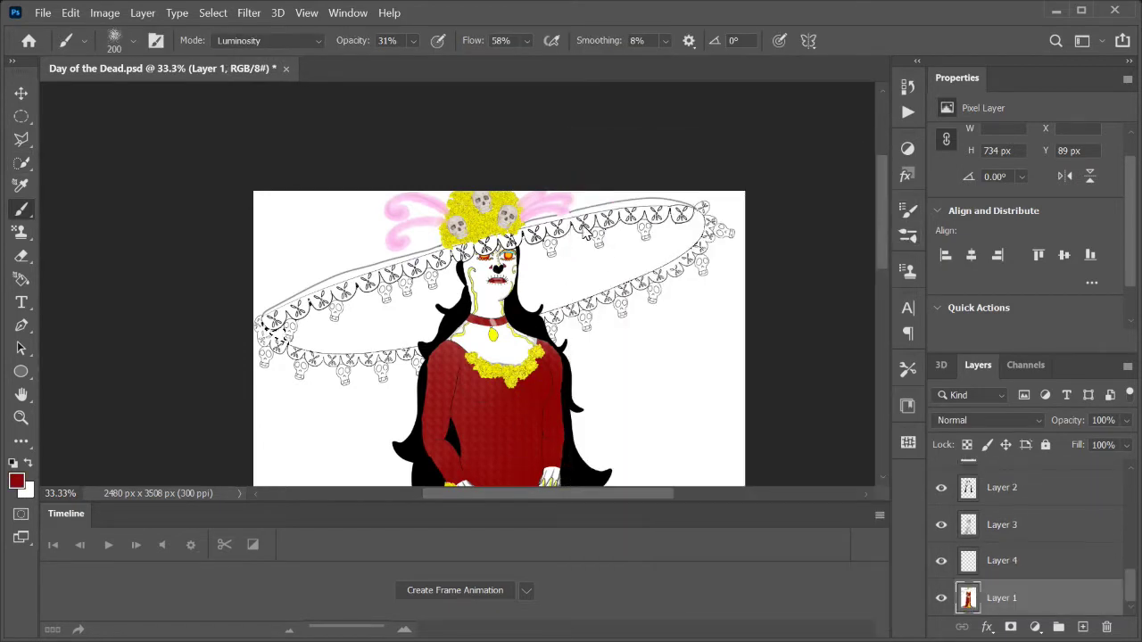
key("shift+alt+n")
key("ctrl+plus")
key("ctrl+plus")
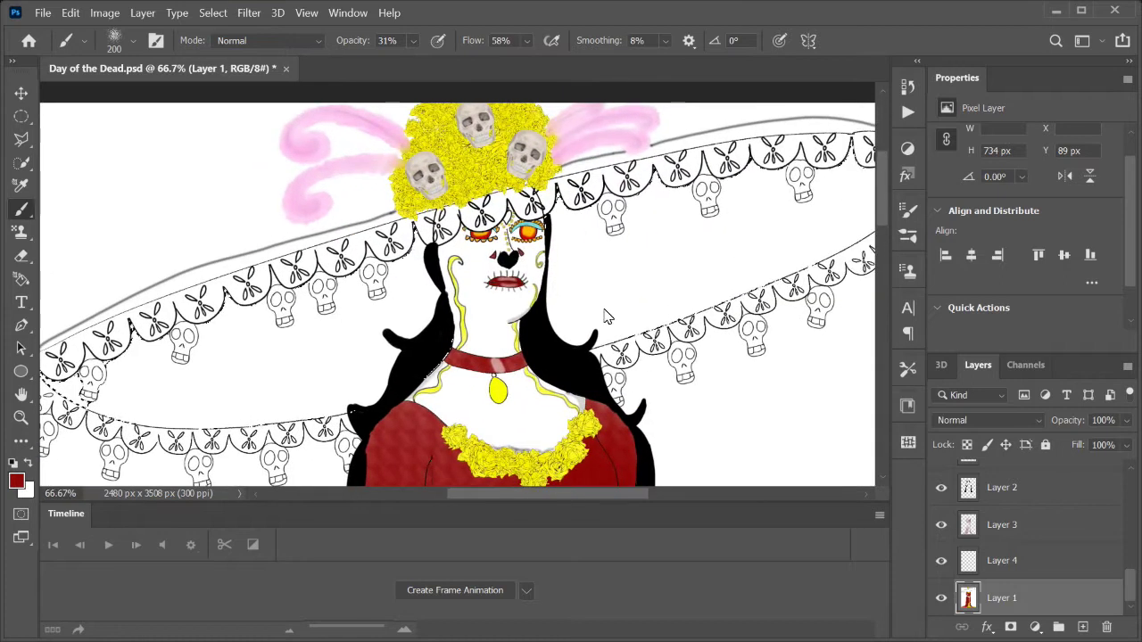
Select the empty right brim area from the line-art layer, then return to Layer 17 with the Brush
key("alt+period")
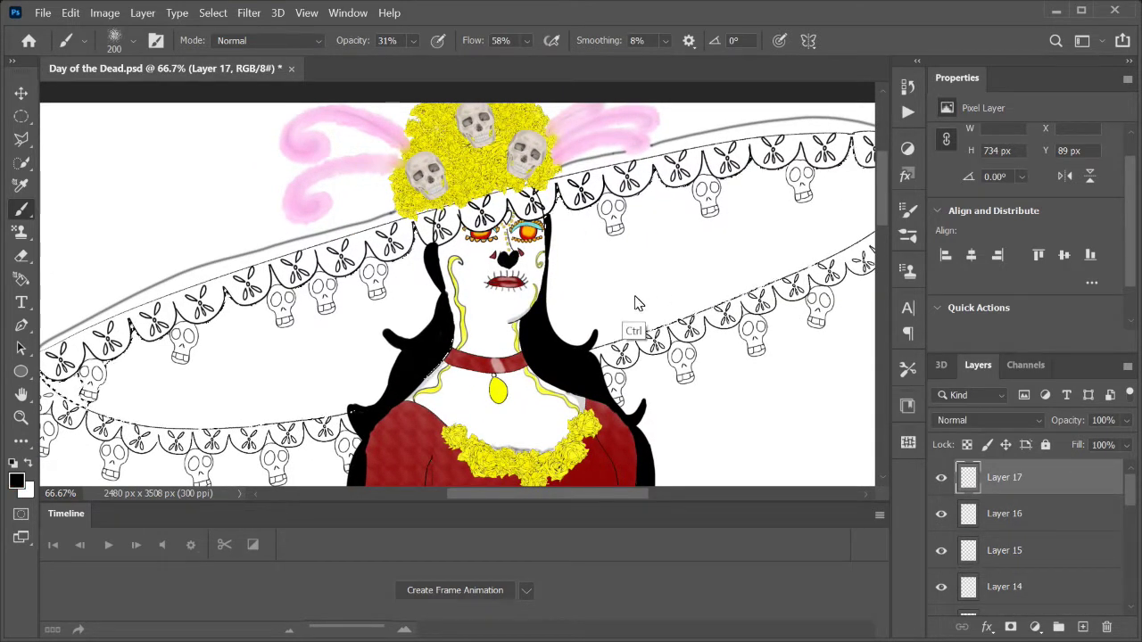
key("w")
key("shift+w")
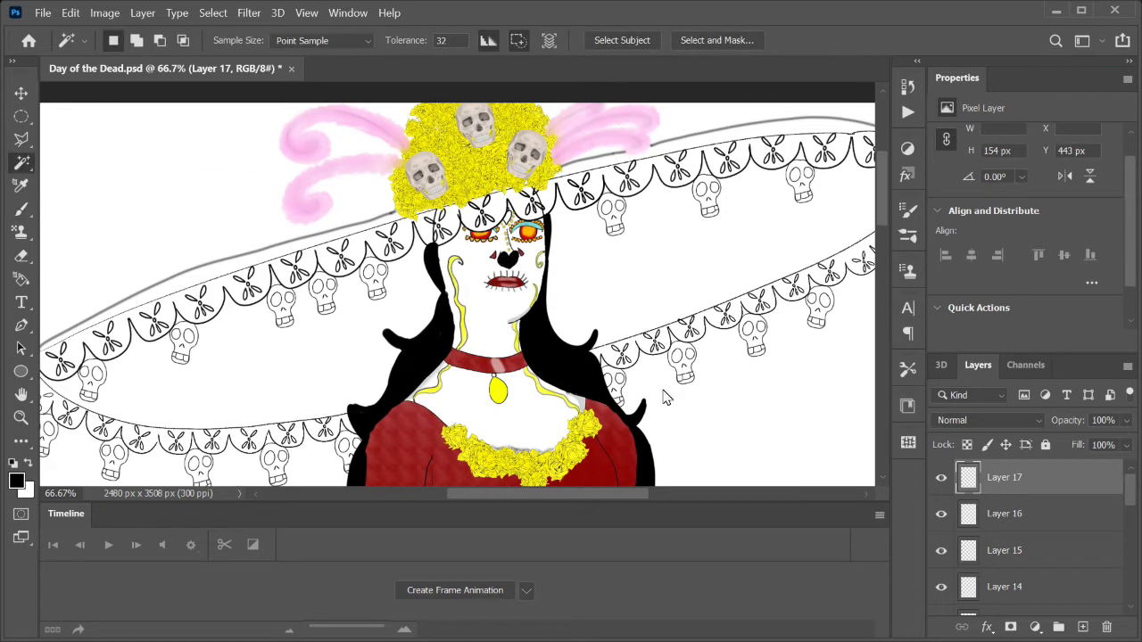
key("alt+comma")
left_click(664, 397)
key("b")
key("alt+period")
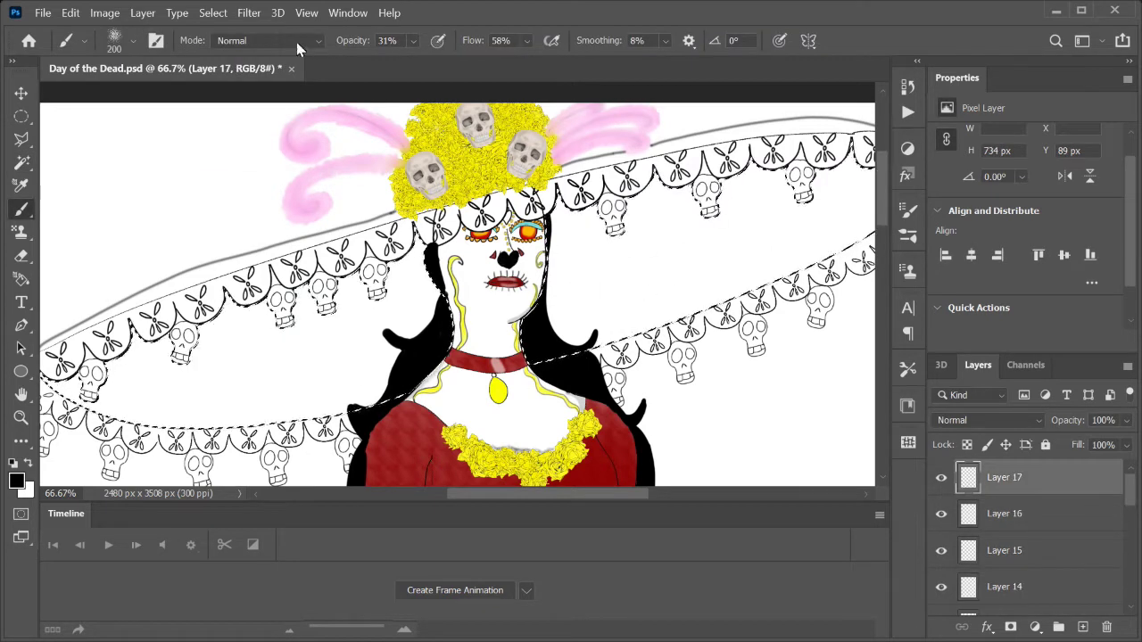
key("alt+comma")
key("alt+period")
Paint red inside the right hat brim, raising brush opacity to 84% for deeper colour
left_click(550, 429, "alt")
left_click_drag(696, 286, 830, 255)
left_click_drag(752, 223, 686, 290)
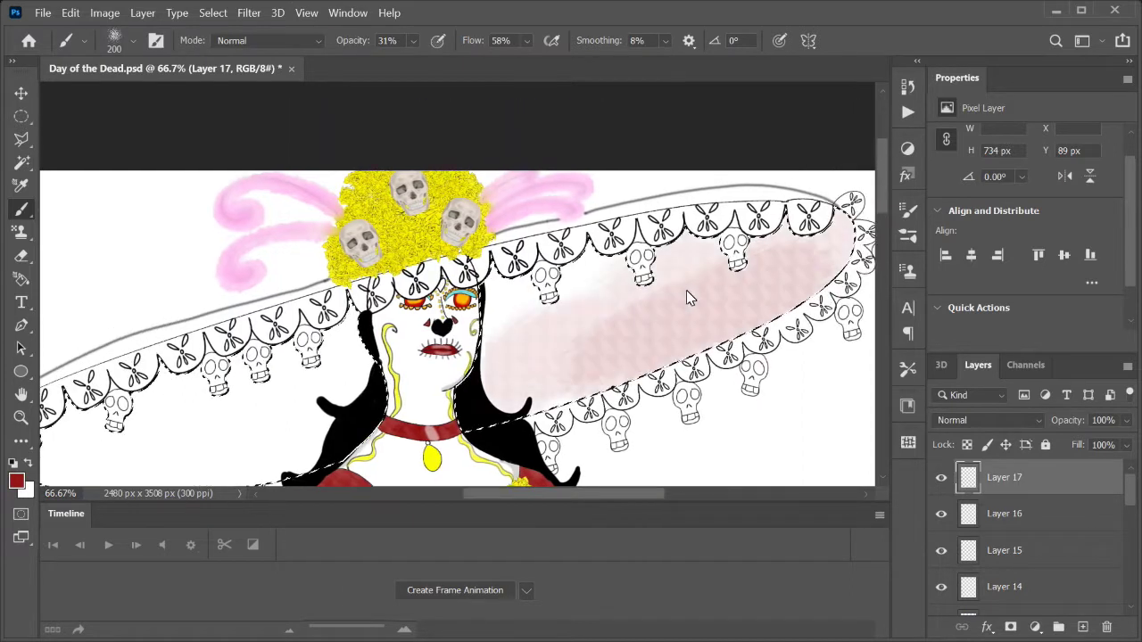
key("8")
key("4")
mouse_move(594, 354)
left_mouse_down()
mouse_move(597, 370)
mouse_move(619, 334)
mouse_move(515, 297)
mouse_move(580, 331)
left_mouse_up()
Magic Wand-select the left brim's inside, paint it red, then deselect
scroll(357, 339, "down", 3)
scroll(267, 357, "left", 3)
key("ctrl+shift+i")
key("w")
left_click(147, 364)
key("b")
mouse_move(148, 364)
left_mouse_down()
mouse_move(242, 388)
mouse_move(383, 357)
mouse_move(453, 272)
mouse_move(223, 375)
mouse_move(301, 334)
mouse_move(402, 357)
mouse_move(307, 339)
left_mouse_up()
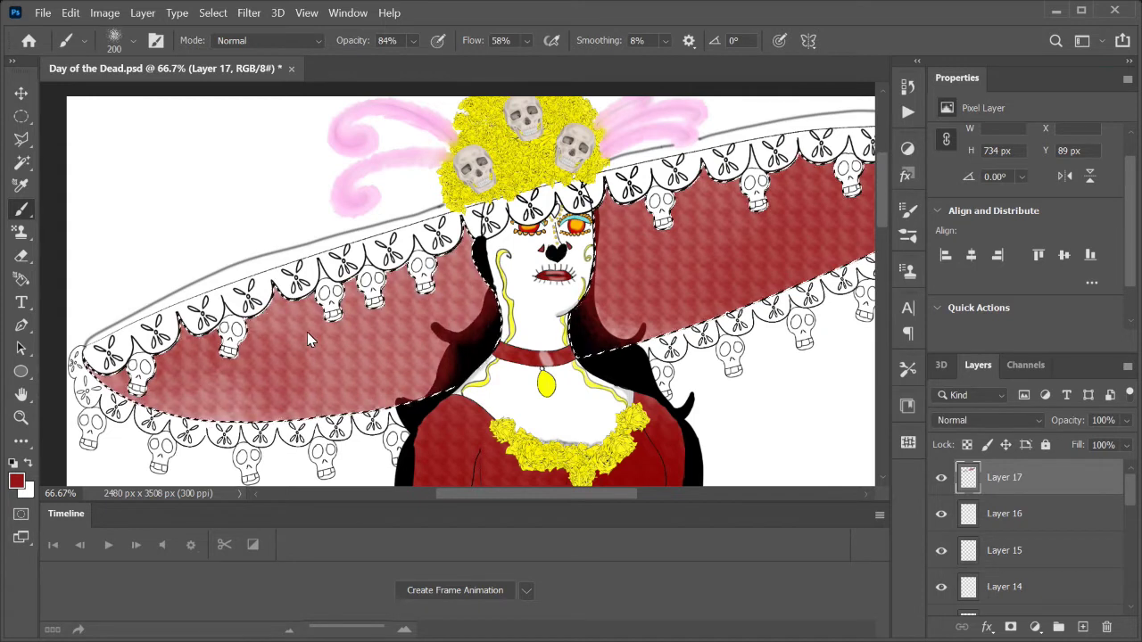
key("ctrl+d")
Return to the top Layer 17 with the Brush, enlarge the brush, and zoom out to 25%
key("alt+comma")
key("w")
key("b")
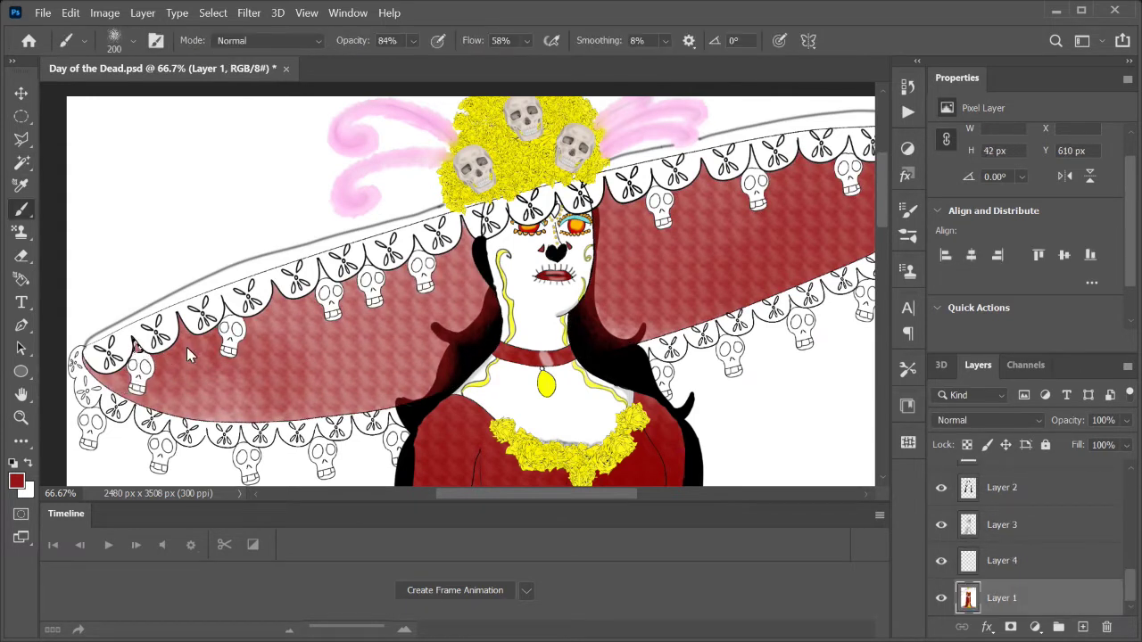
key("w")
scroll(1035, 536, "up", 2)
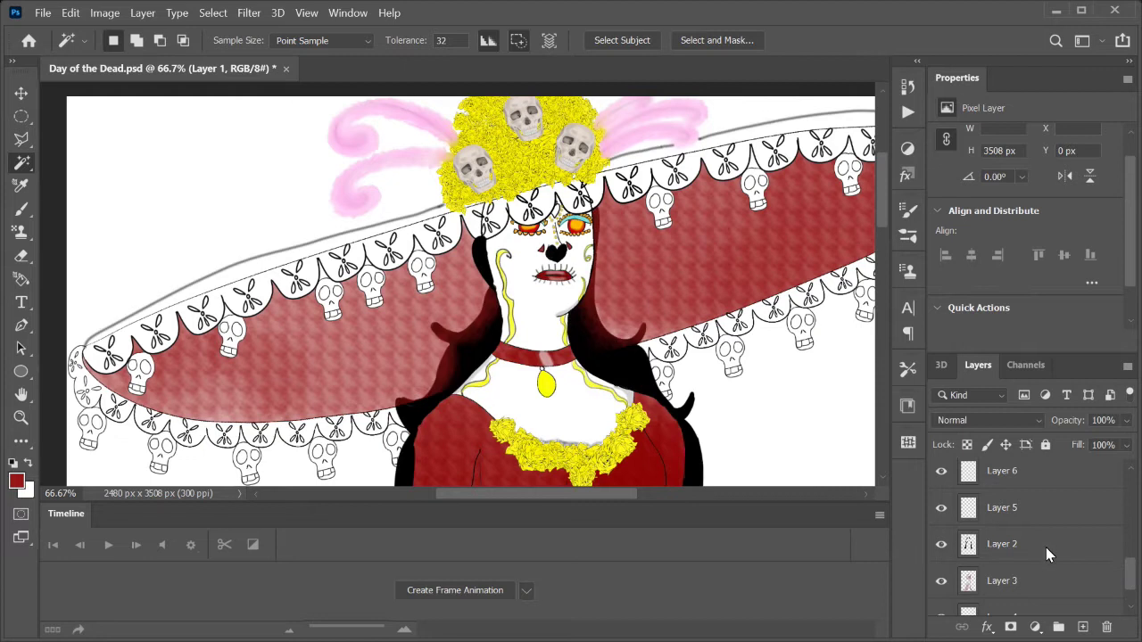
left_click(981, 553)
key("alt+period")
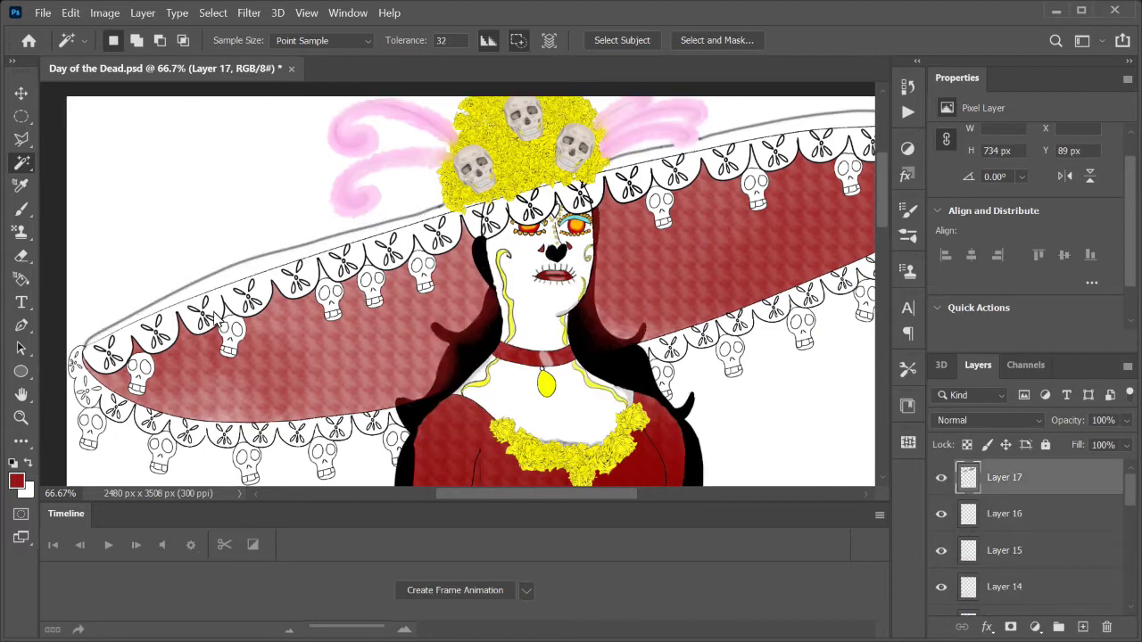
key("b")
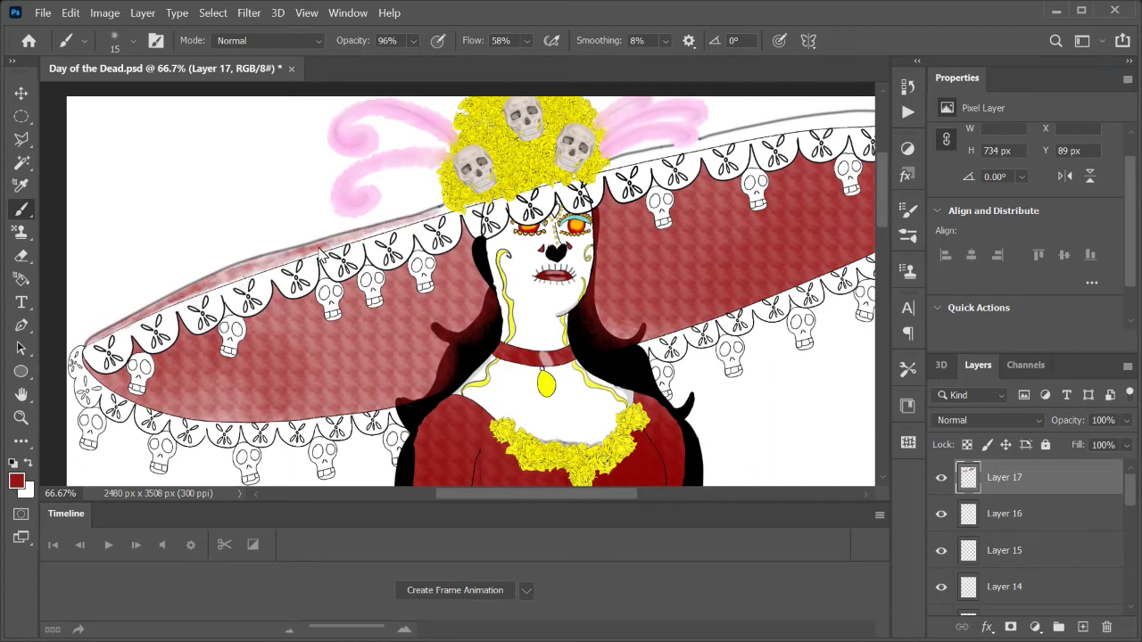
left_click_drag(496, 261, 216, 381)
key("bracketright")
key("bracketright")
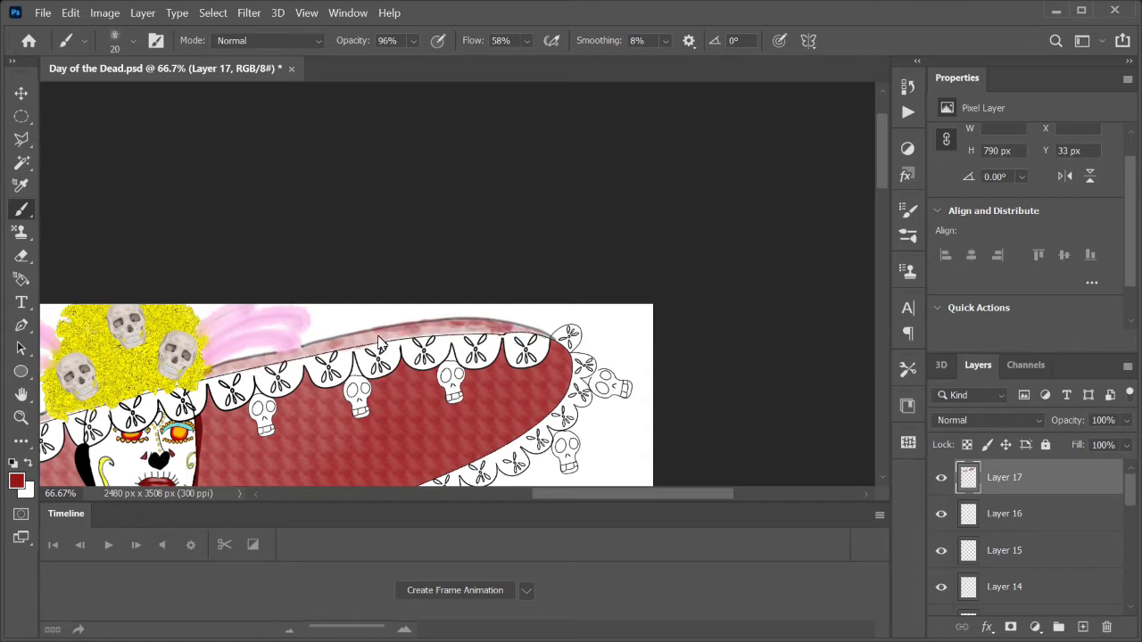
key("ctrl+minus")
key("ctrl+minus")
key("ctrl+minus")
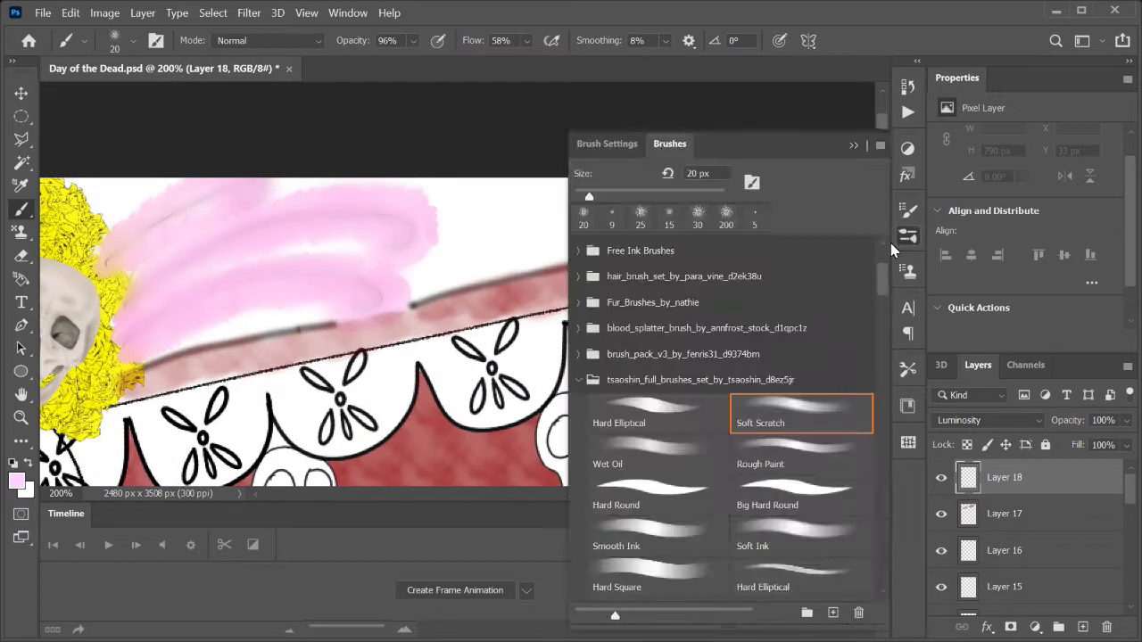
With a small brush, paint pale pink over the lace-trim flower petals at 200% zoom
left_click(907, 235)
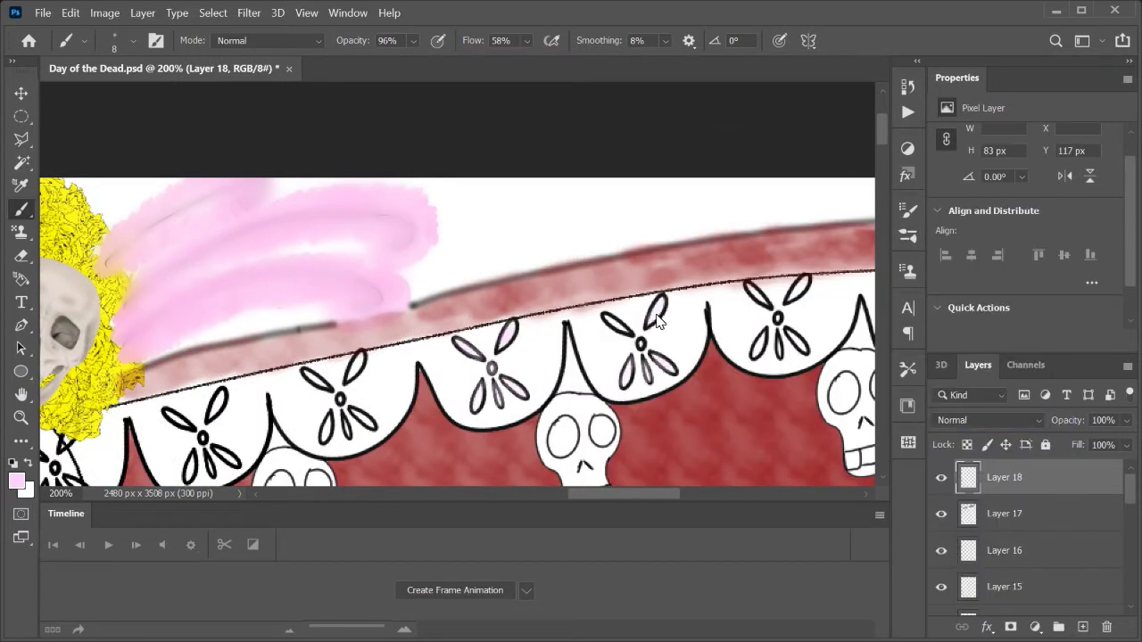
scroll(657, 321, "right", 5)
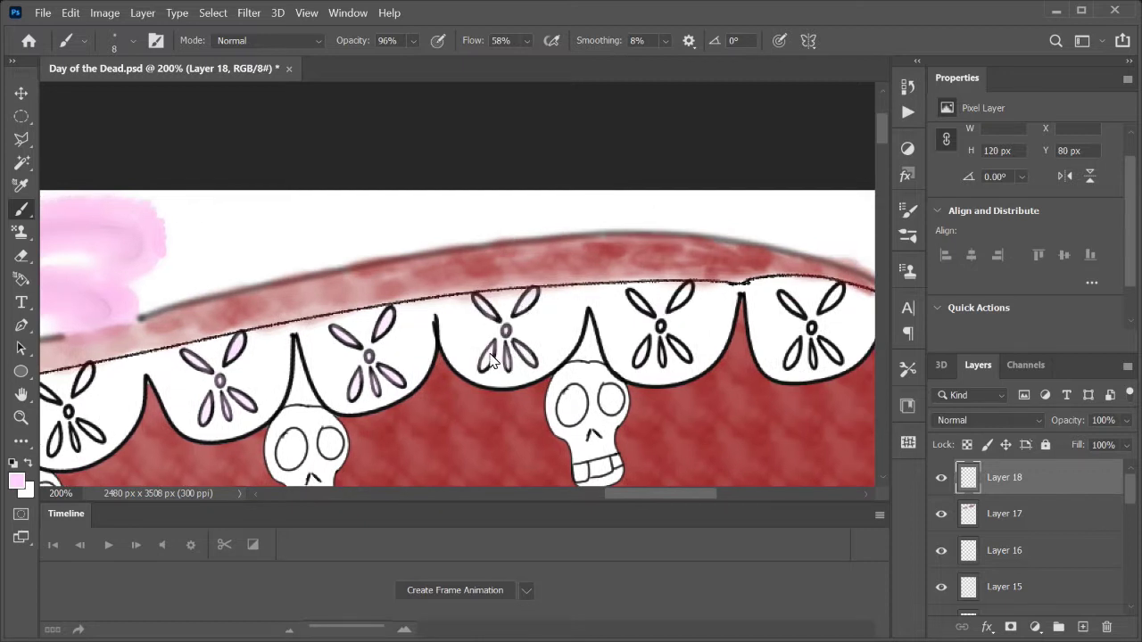
scroll(416, 322, "right", 4)
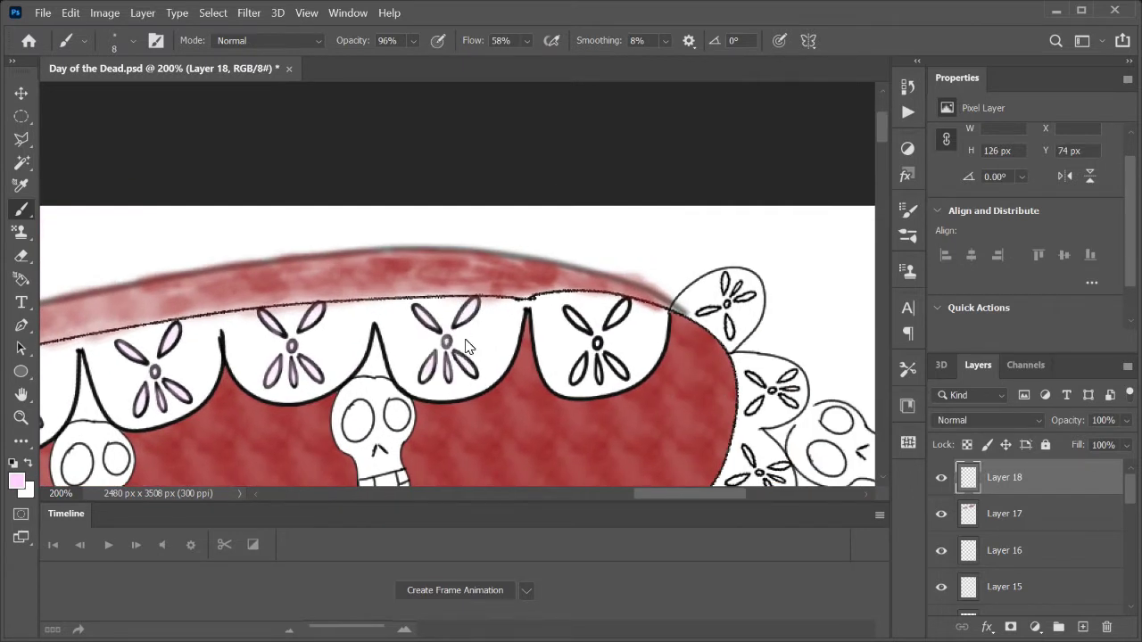
scroll(464, 346, "right", 2)
scroll(520, 385, "left", 4)
scroll(374, 346, "left", 8)
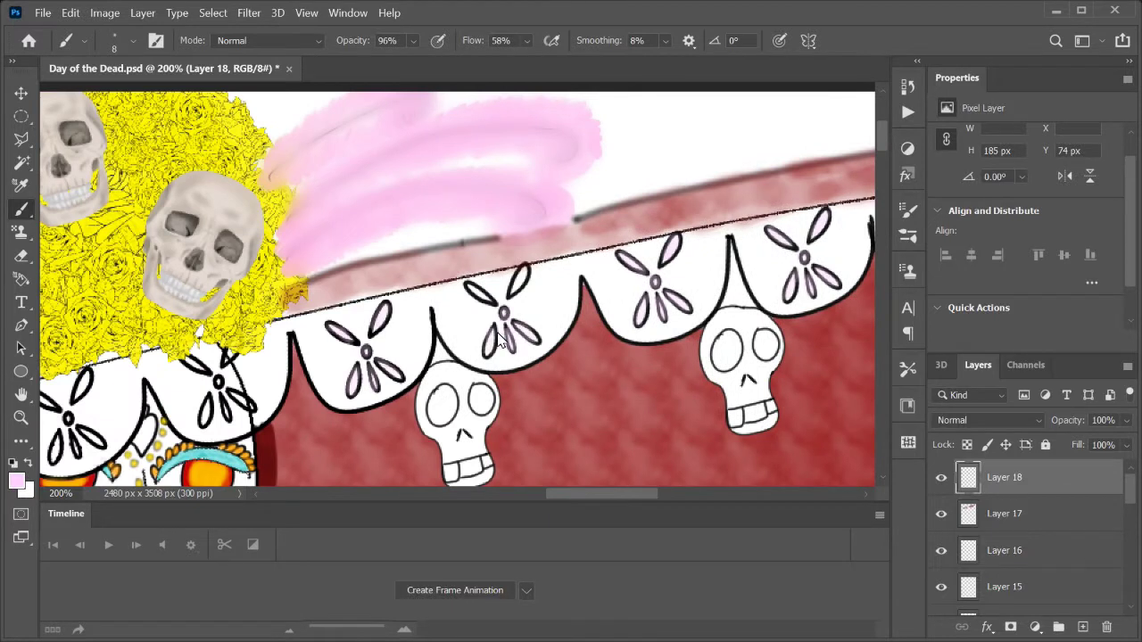
scroll(482, 302, "left", 7)
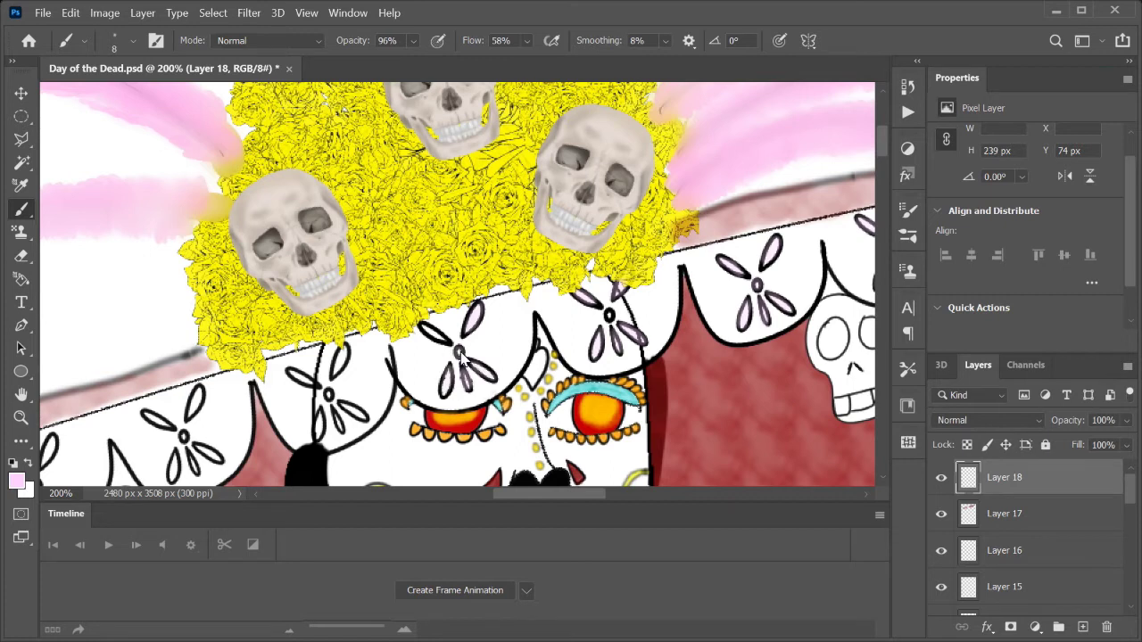
scroll(460, 353, "down", 1)
scroll(446, 343, "left", 2)
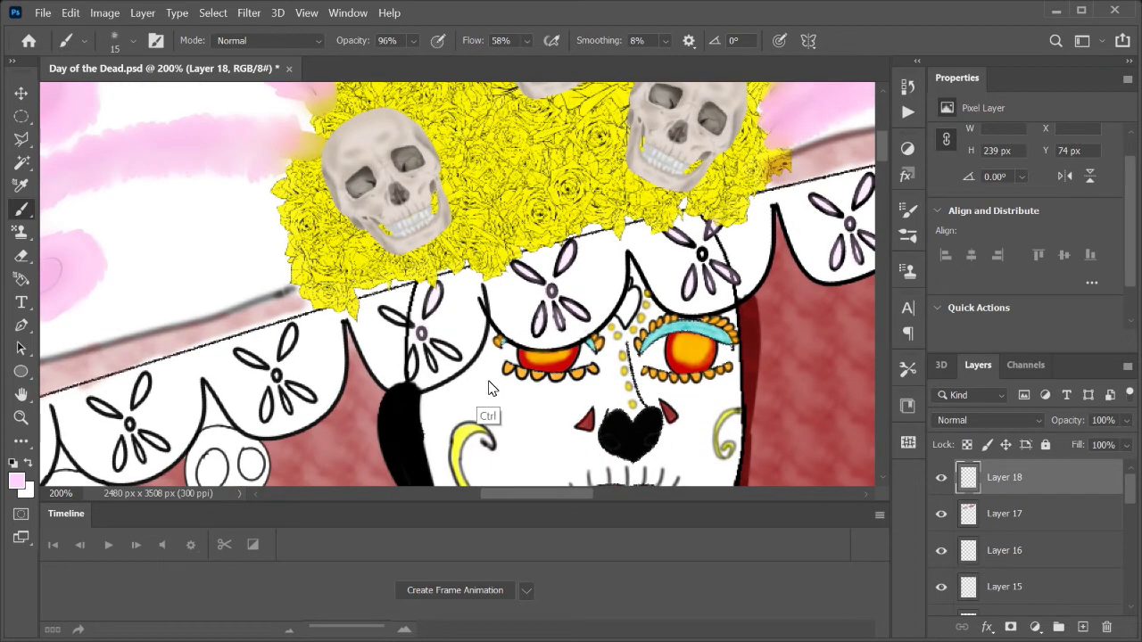
left_click_drag(1017, 477, 1088, 502)
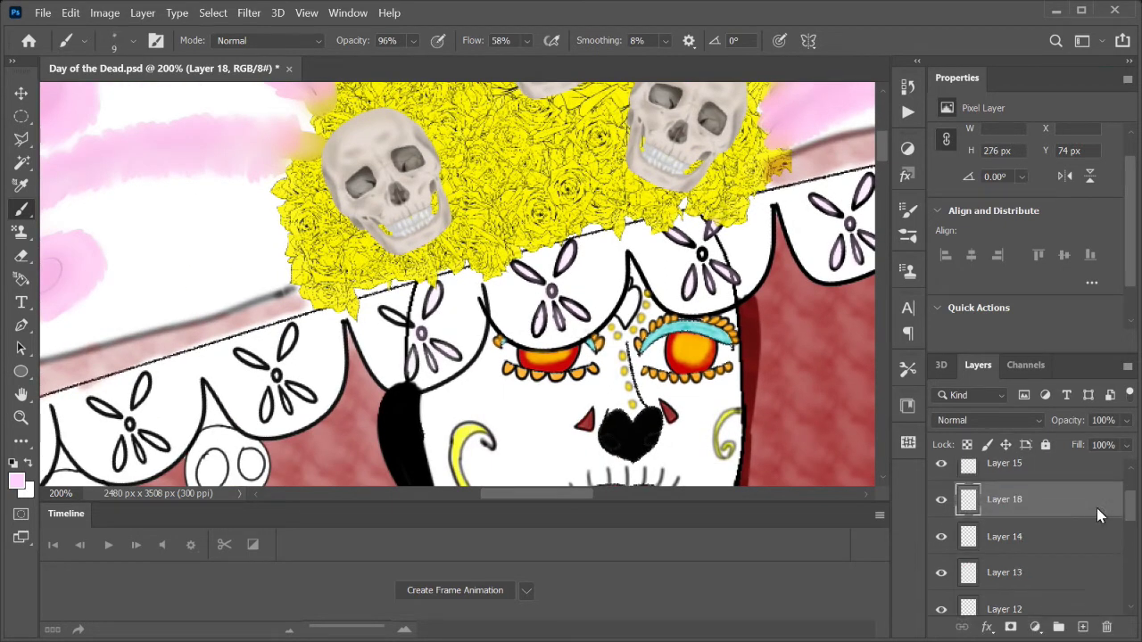
left_click_drag(1088, 503, 1079, 574)
key("ctrl+e")
Pan along the brim's trim to review the pink petals, then zoom out to the whole hat
scroll(423, 339, "left", 2)
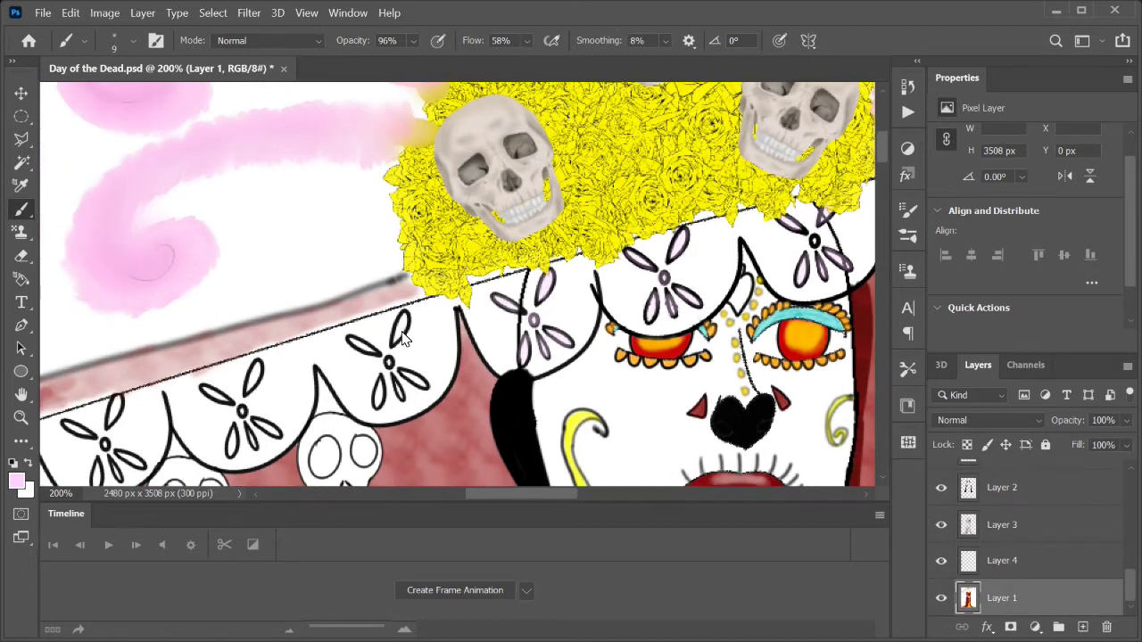
scroll(364, 354, "left", 1)
scroll(373, 356, "left", 2)
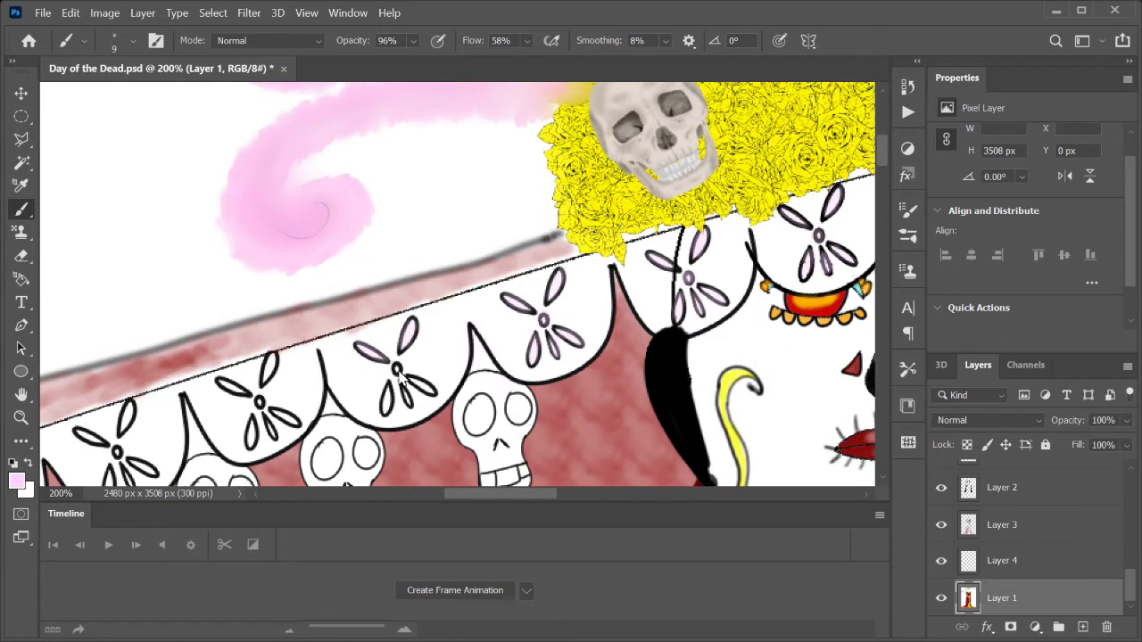
scroll(388, 375, "left", 2)
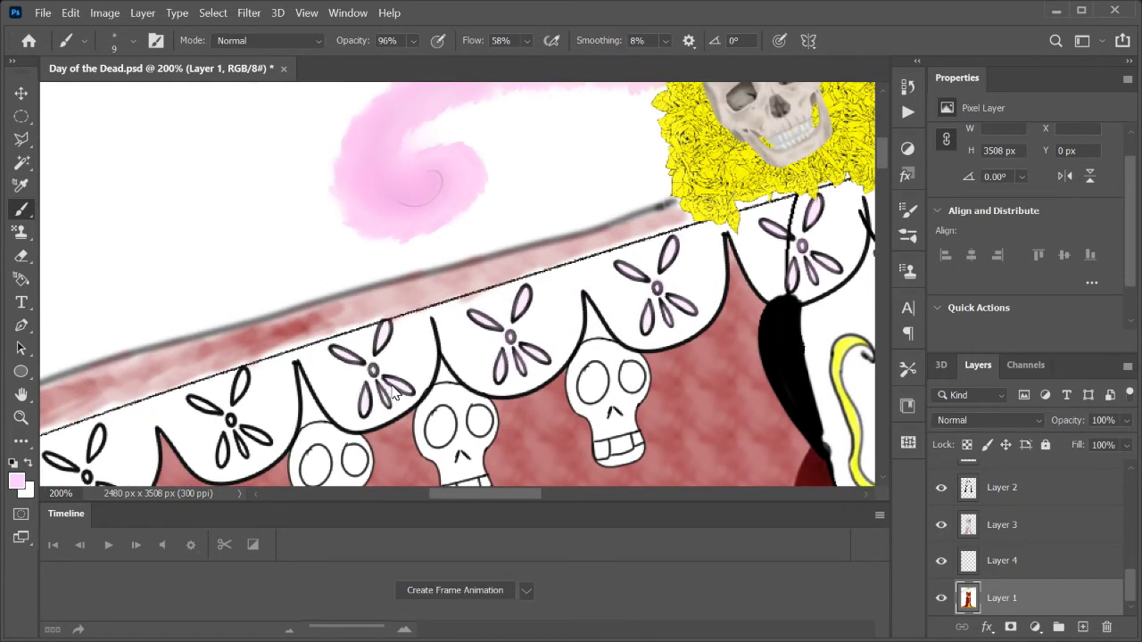
scroll(366, 401, "left", 3)
scroll(408, 401, "left", 2)
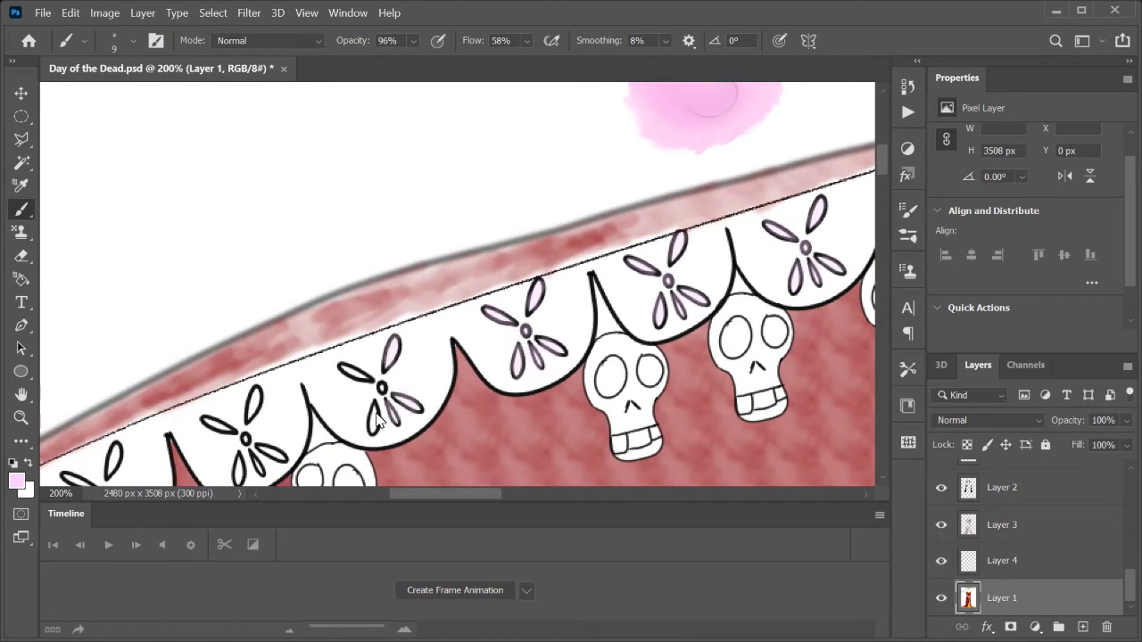
scroll(375, 384, "left", 2)
scroll(373, 361, "left", 2)
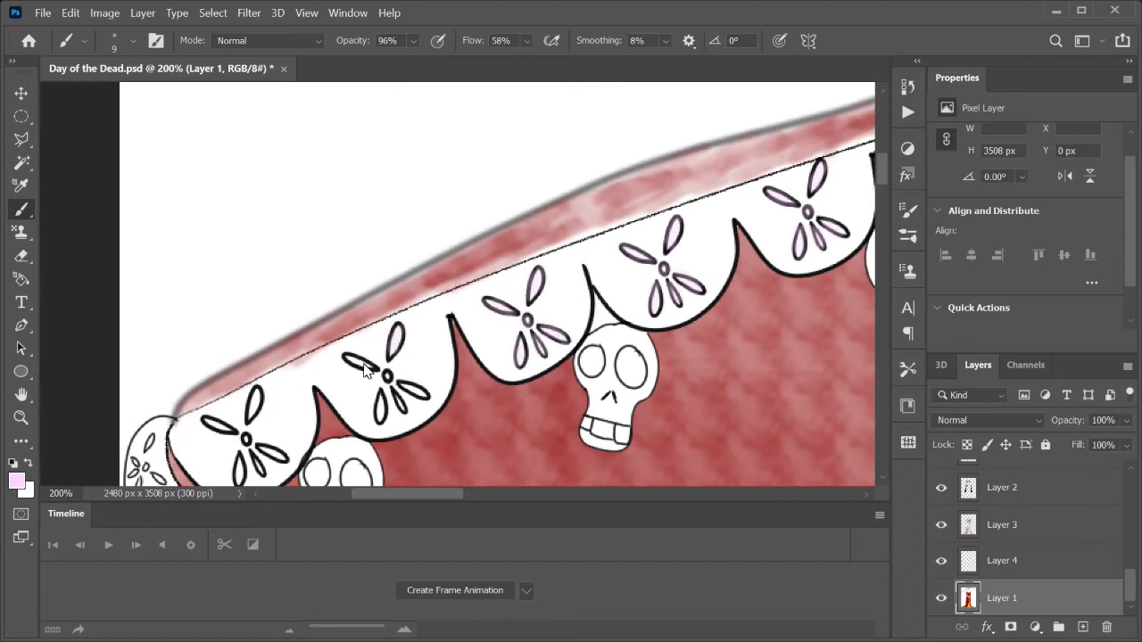
scroll(399, 404, "left", 2)
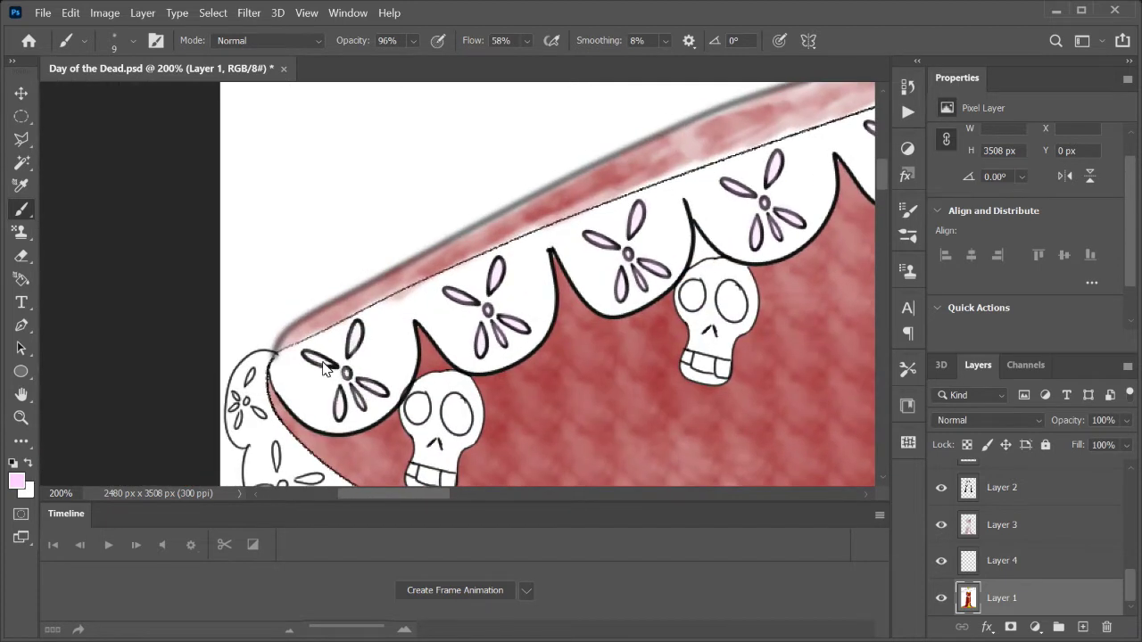
scroll(326, 357, "left", 2)
scroll(335, 330, "down", 2)
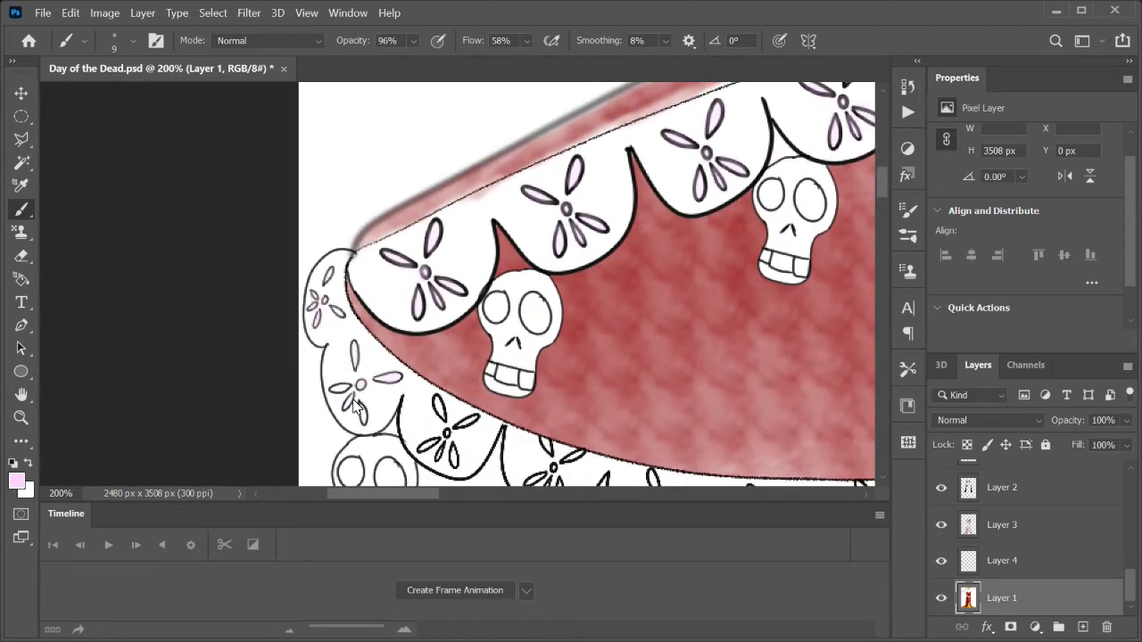
scroll(352, 401, "right", 2)
scroll(375, 384, "down", 2)
scroll(355, 390, "right", 3)
scroll(366, 366, "down", 2)
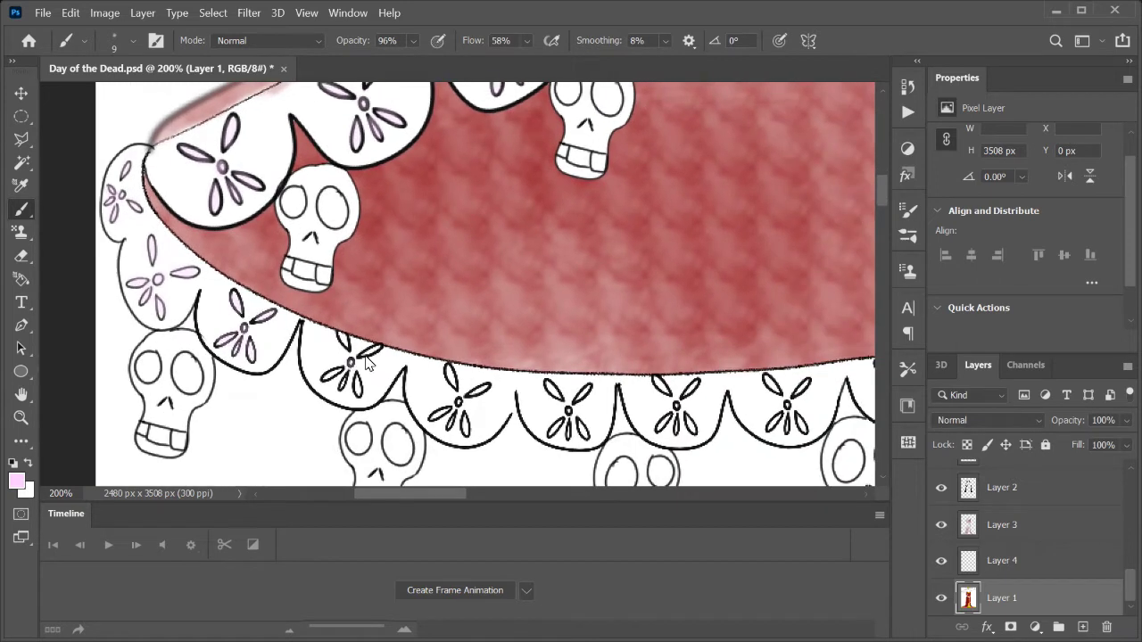
scroll(385, 371, "right", 2)
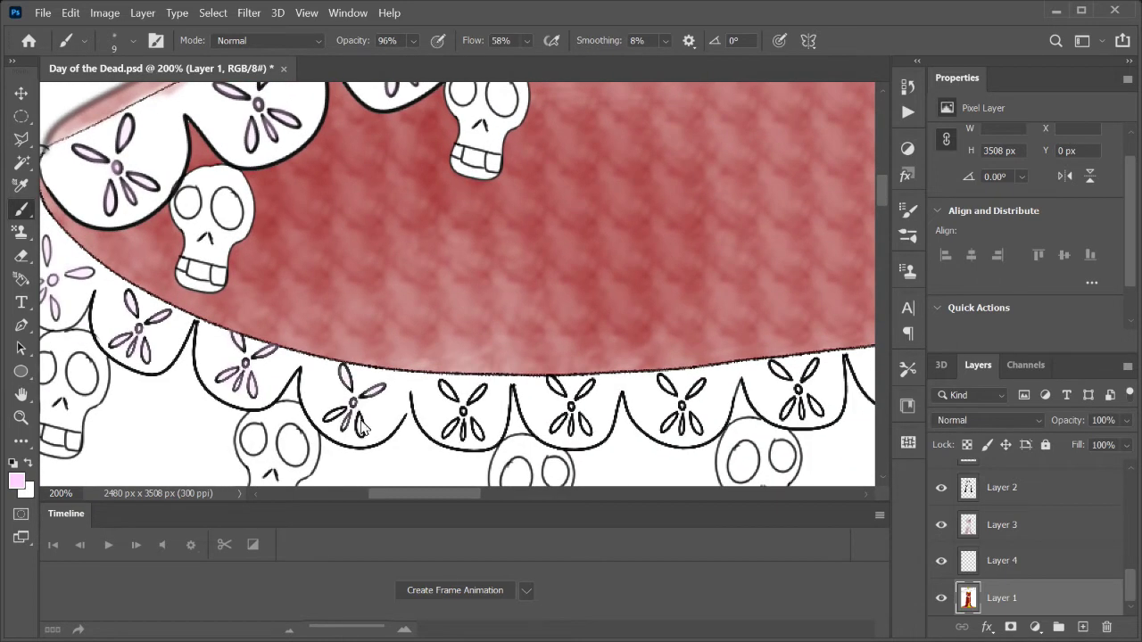
scroll(361, 428, "right", 3)
scroll(374, 393, "right", 2)
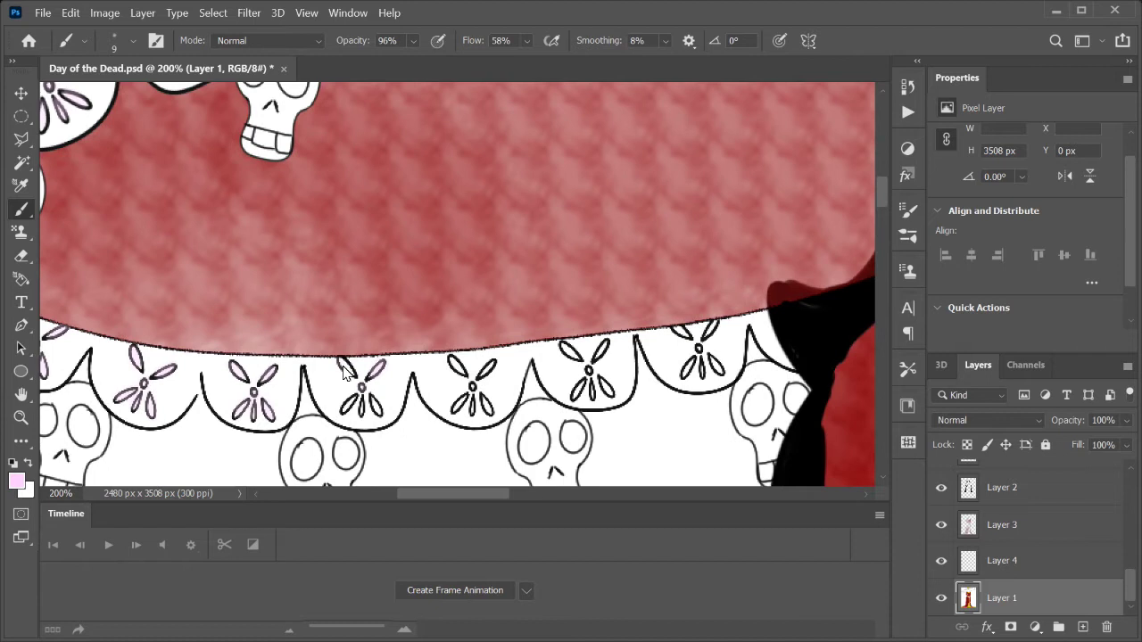
scroll(354, 409, "right", 2)
scroll(389, 403, "right", 3)
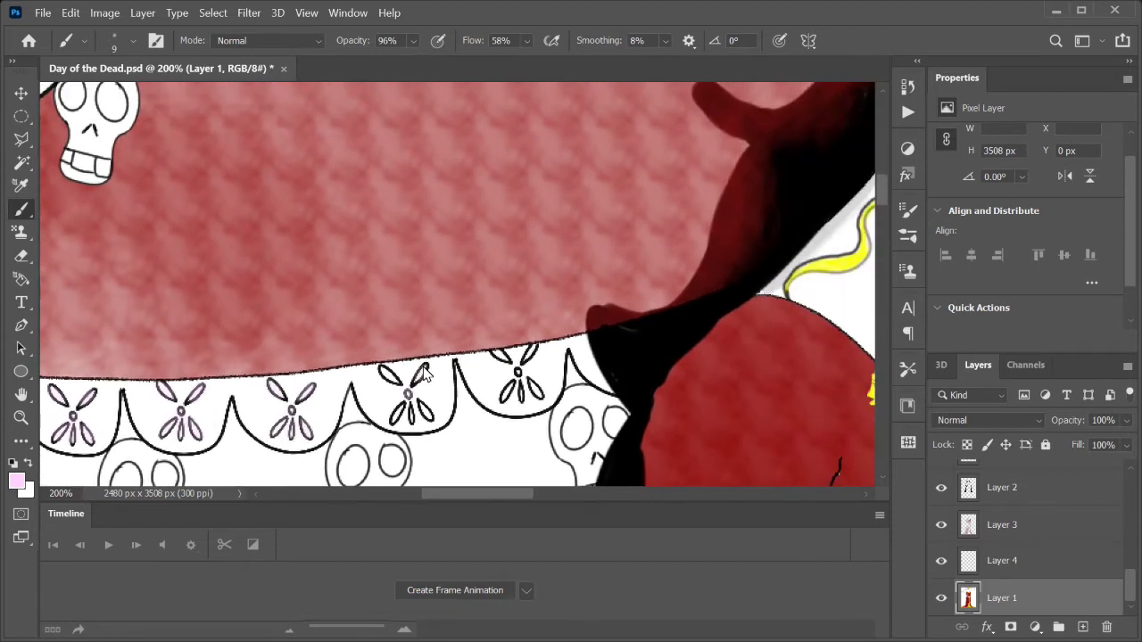
scroll(515, 373, "up", 5)
scroll(420, 357, "right", 10)
scroll(607, 347, "right", 10)
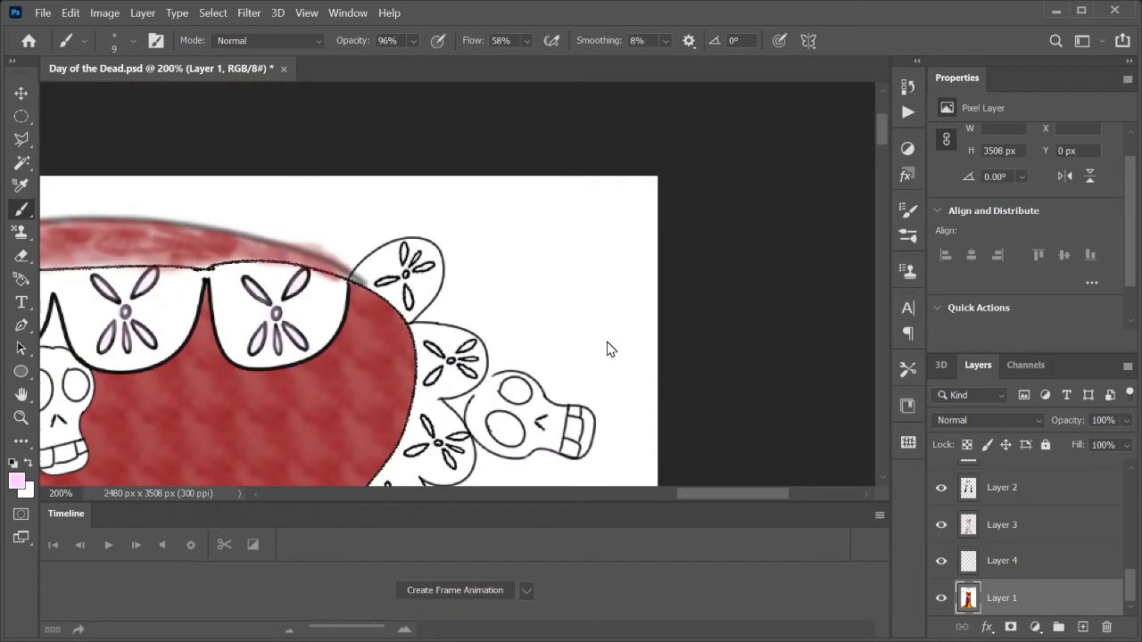
scroll(505, 303, "right", 3)
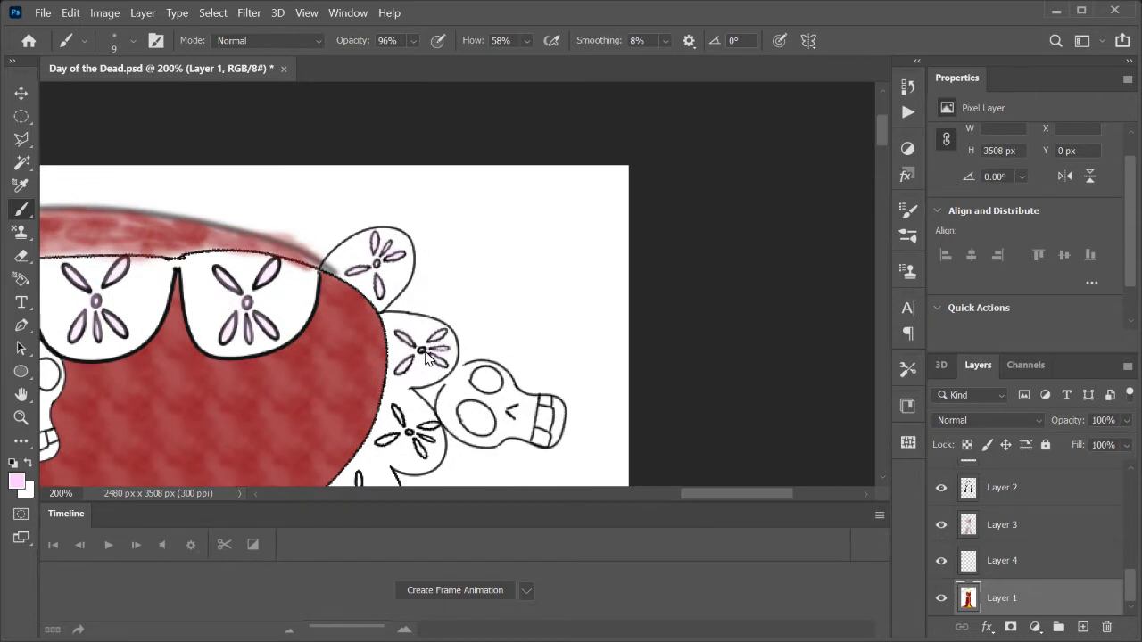
scroll(426, 355, "down", 2)
scroll(423, 373, "left", 1)
scroll(449, 381, "down", 2)
scroll(481, 379, "left", 2)
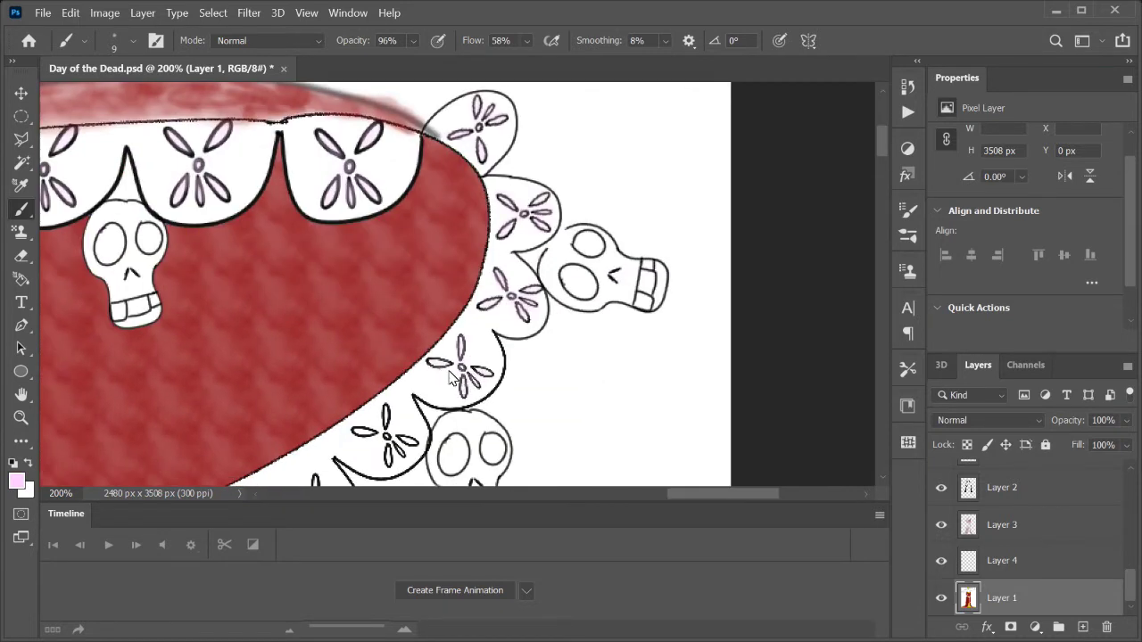
scroll(449, 377, "down", 2)
scroll(464, 374, "left", 2)
scroll(491, 366, "left", 3)
scroll(507, 359, "down", 1)
scroll(504, 379, "down", 2)
scroll(495, 330, "left", 3)
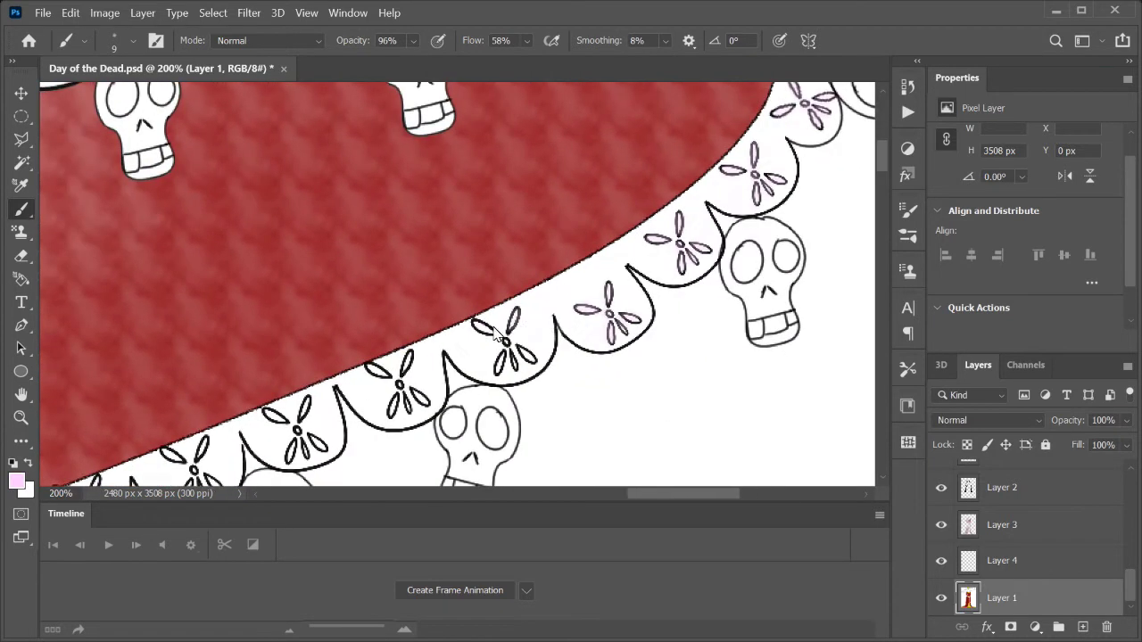
scroll(522, 357, "down", 1)
scroll(491, 348, "left", 2)
scroll(488, 353, "down", 1)
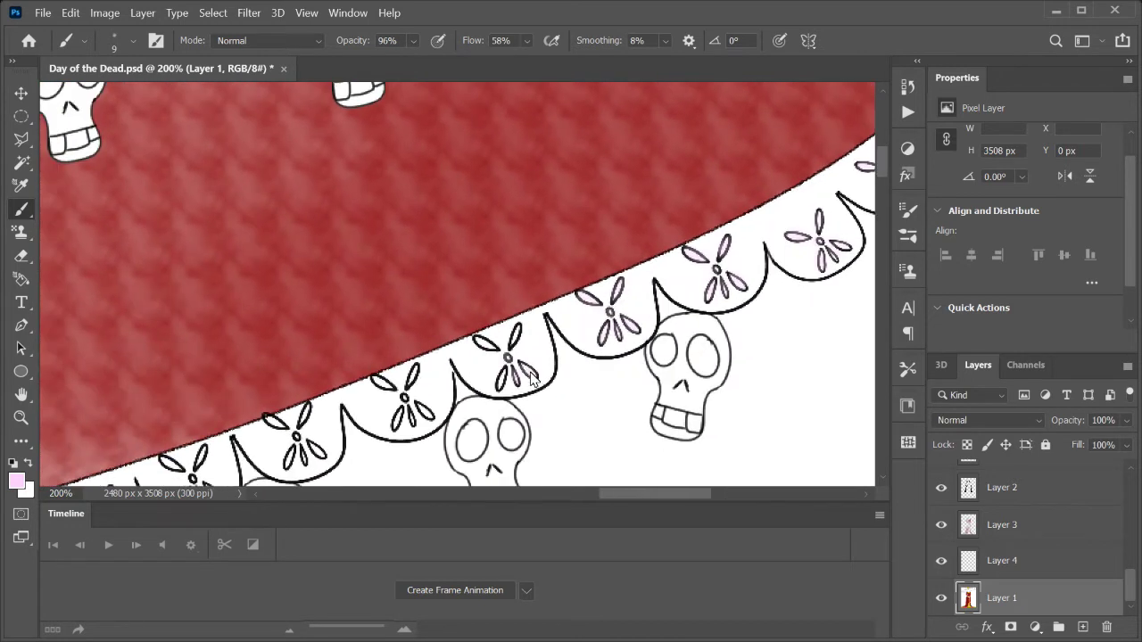
scroll(500, 353, "left", 2)
scroll(506, 352, "left", 1)
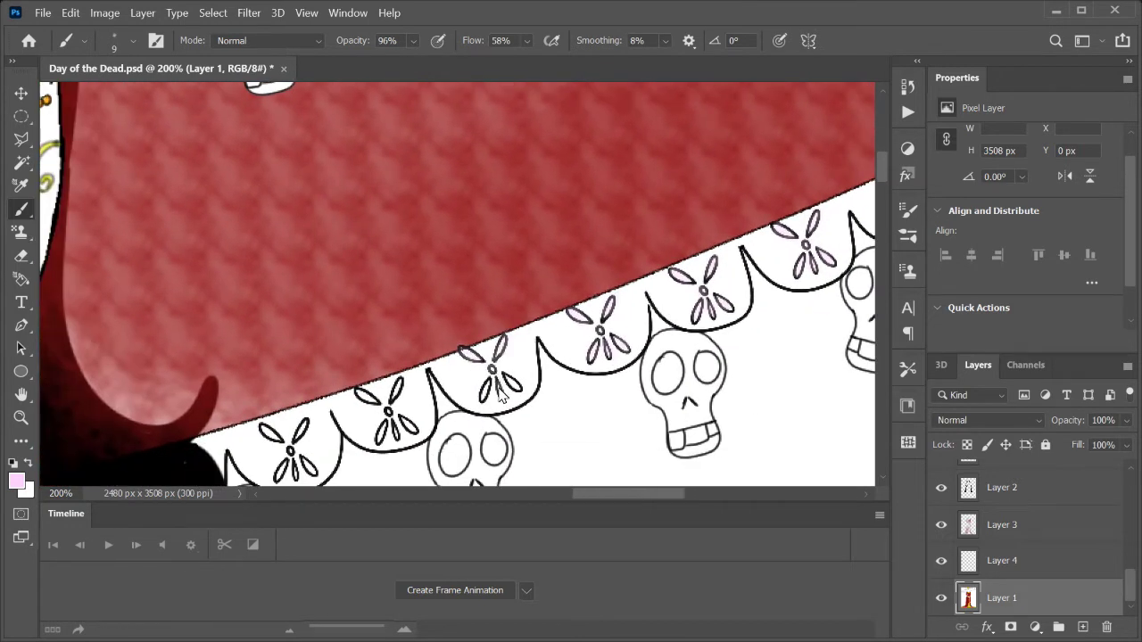
scroll(500, 393, "down", 1)
scroll(501, 357, "left", 2)
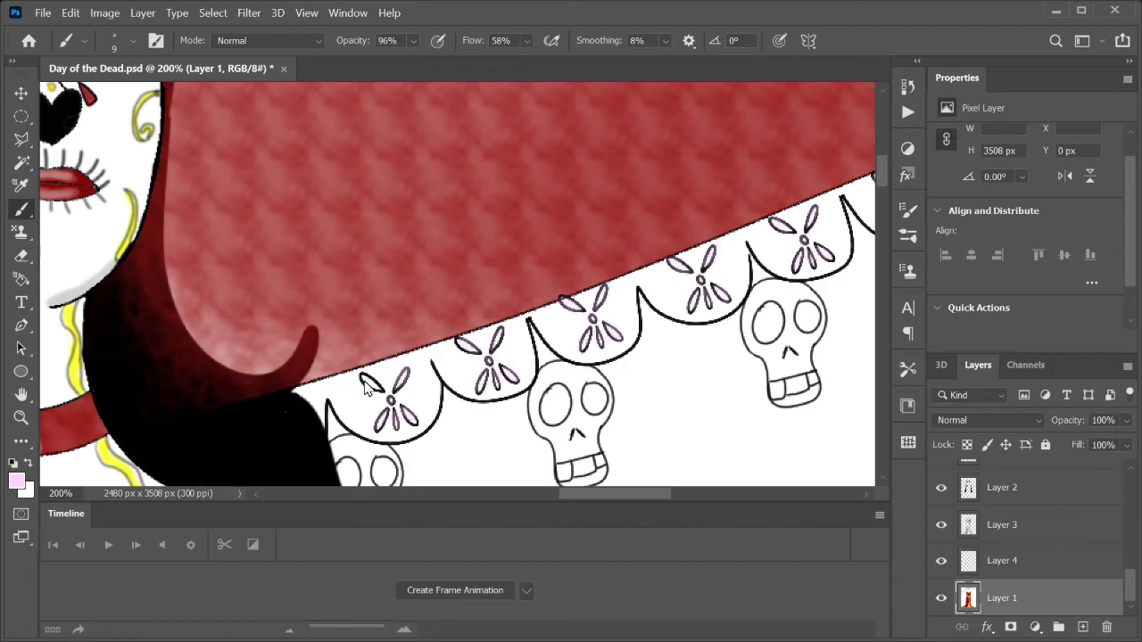
key("ctrl+minus")
key("ctrl+minus")
key("ctrl+minus")
Magic Wand-select the lace trim on the brim's left, top-right and lower-right
key("w")
left_click(183, 294, "shift")
left_click(683, 200, "shift")
left_click(576, 312, "shift")
scroll(613, 351, "left", 1)
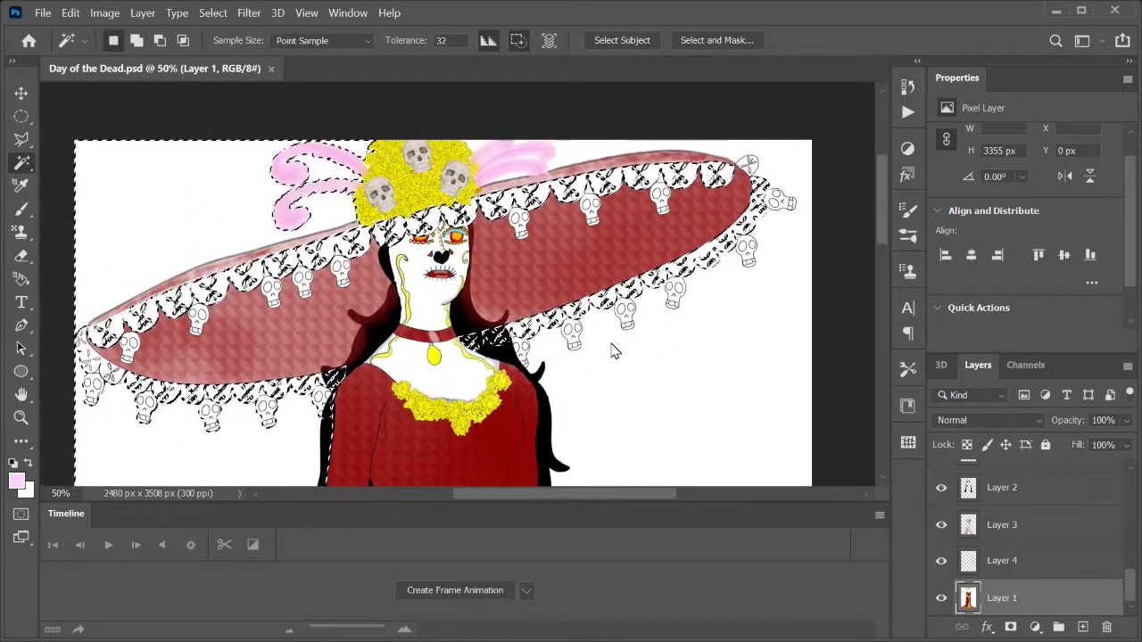
scroll(1035, 554, "up", 5)
Make Layer 18 active and set up a red brush for tinting the lace
left_click(1005, 477)
key("b")
key("F5")
left_click(601, 140)
key("F5")
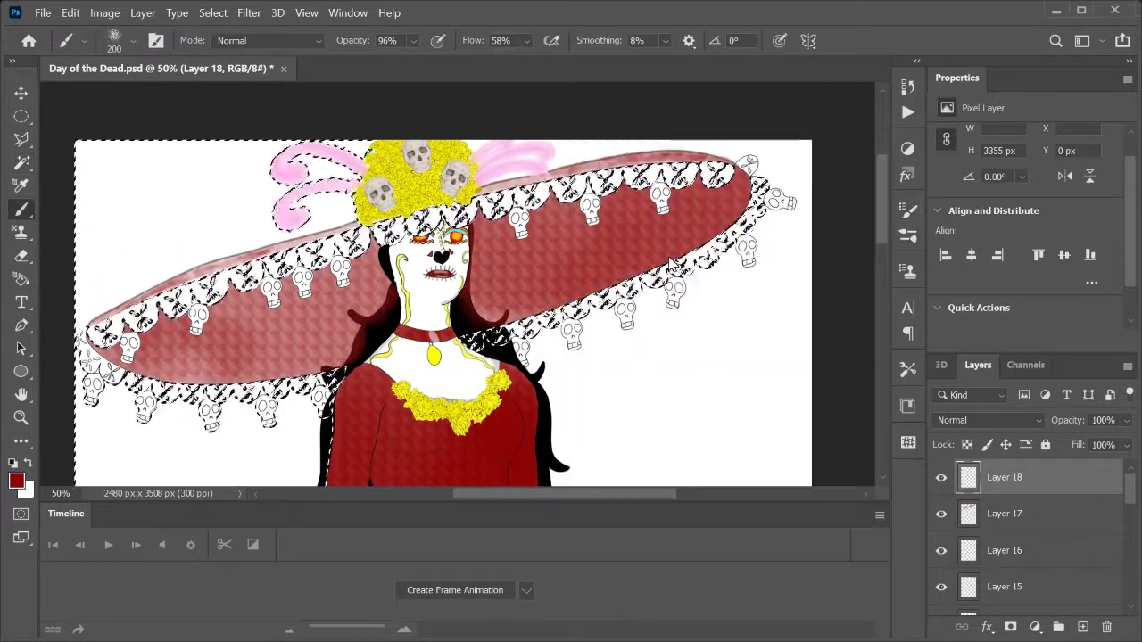
scroll(732, 319, "up", 1)
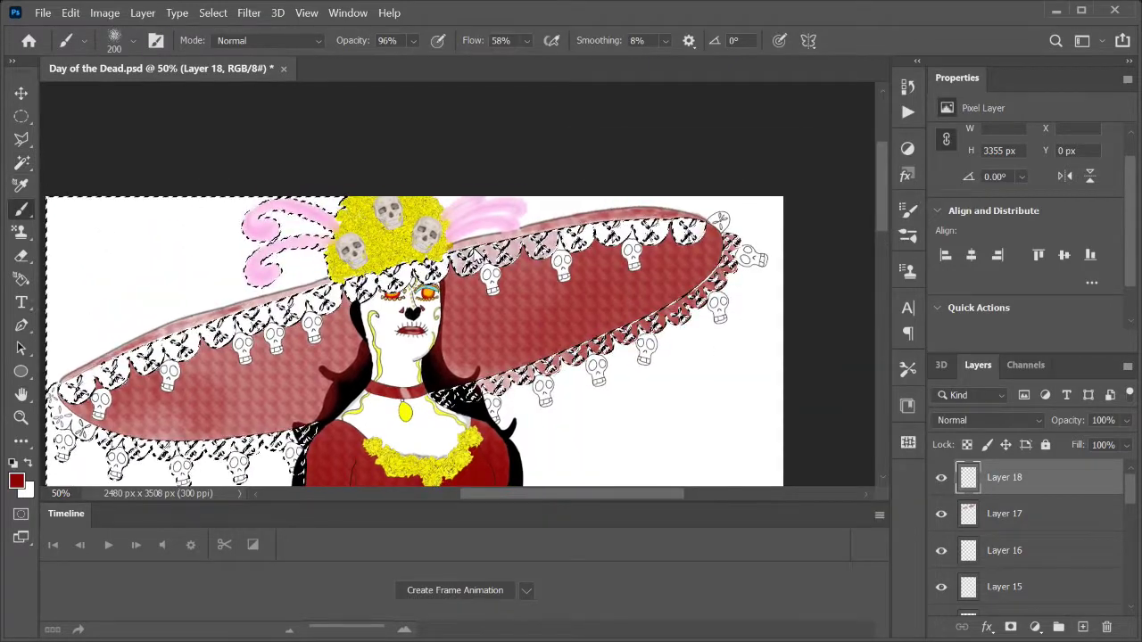
Inspect the hat lace while switching layers and tools, ending on Layer 18 with the Brush
key("w")
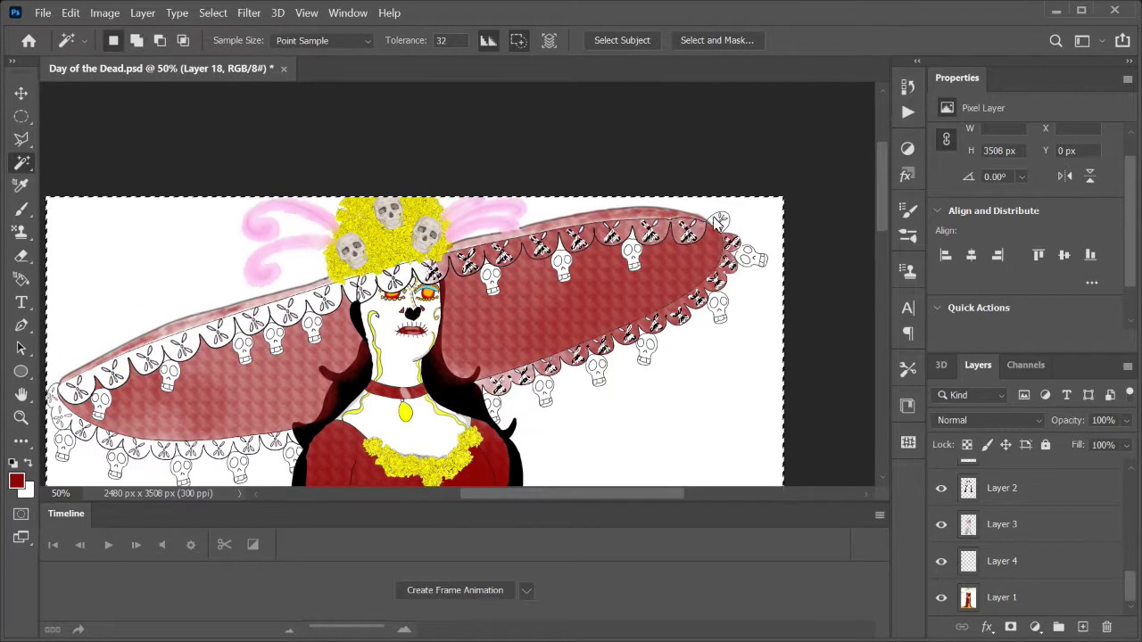
scroll(721, 237, "up", 2)
scroll(610, 275, "left", 3)
key("alt+comma")
scroll(556, 372, "right", 5)
key("alt+period")
scroll(589, 330, "right", 5)
scroll(622, 291, "down", 1)
key("b")
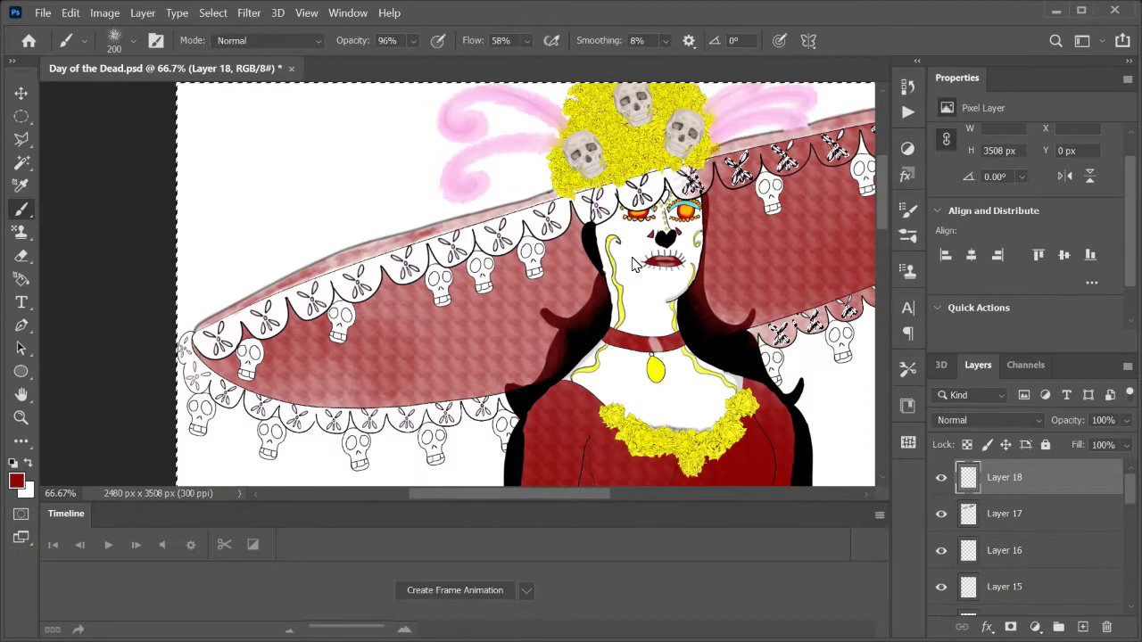
scroll(579, 339, "right", 5)
key("alt+comma")
scroll(624, 410, "left", 3)
scroll(705, 421, "up", 1)
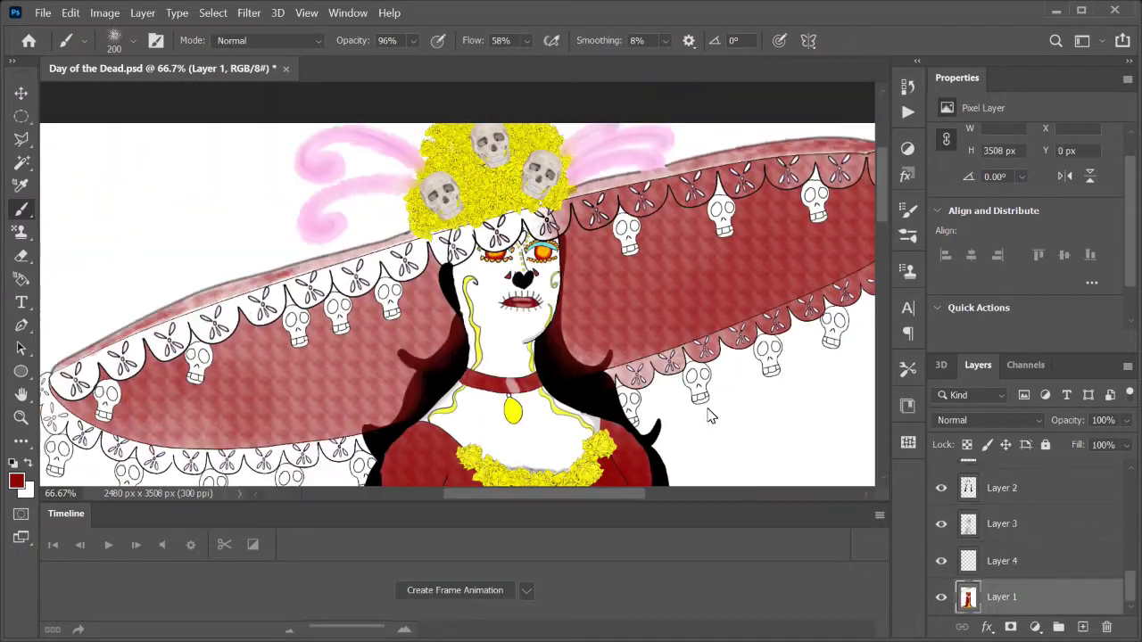
key("w")
scroll(536, 357, "up", 2)
scroll(512, 320, "right", 5)
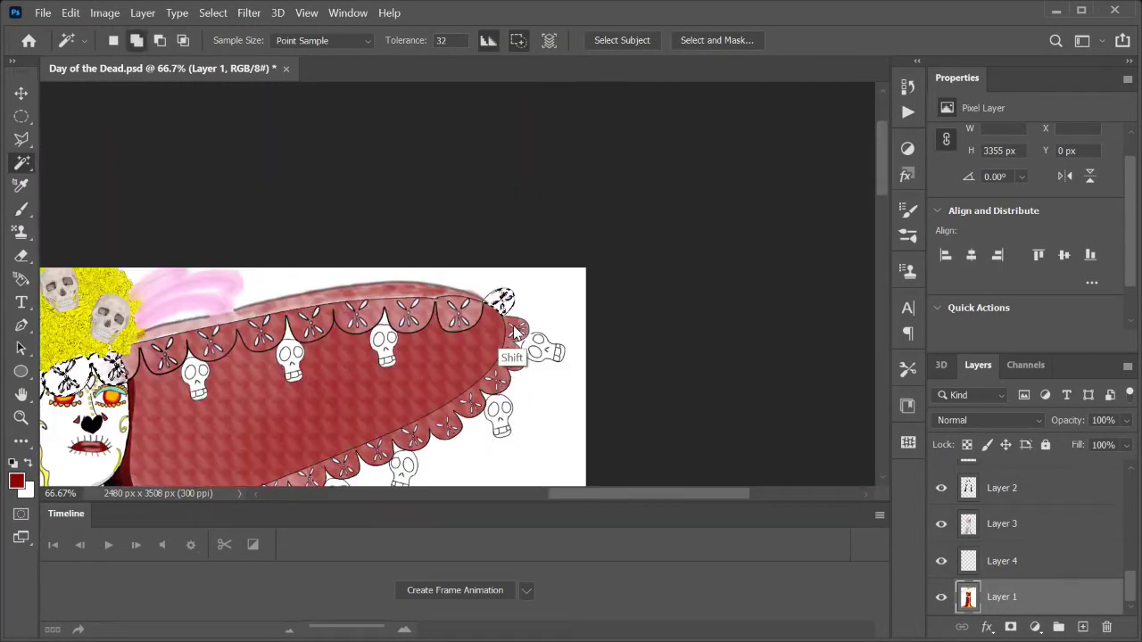
key("b")
key("alt+period")
scroll(530, 328, "left", 5)
scroll(531, 328, "down", 1)
Shrink the brush from 200 to 90 then 40 px and tint the left brim's lower and upper lace
key("bracketleft")
key("bracketleft")
key("bracketleft")
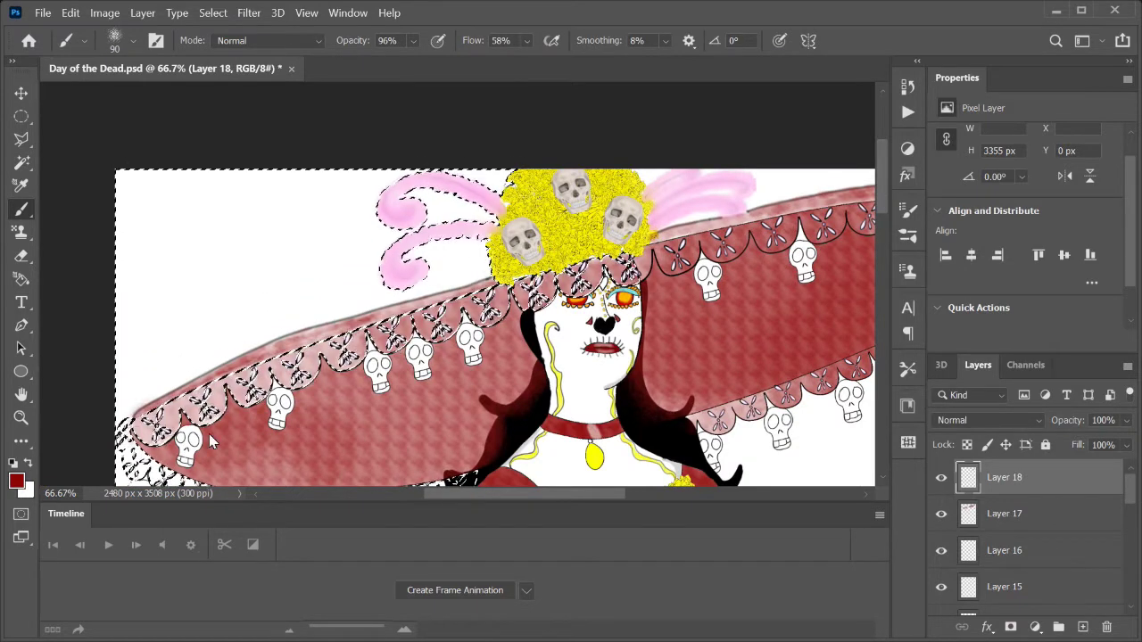
key("bracketleft")
key("bracketleft")
key("bracketleft")
scroll(211, 441, "down", 1)
scroll(210, 441, "left", 1)
left_click_drag(181, 370, 390, 444)
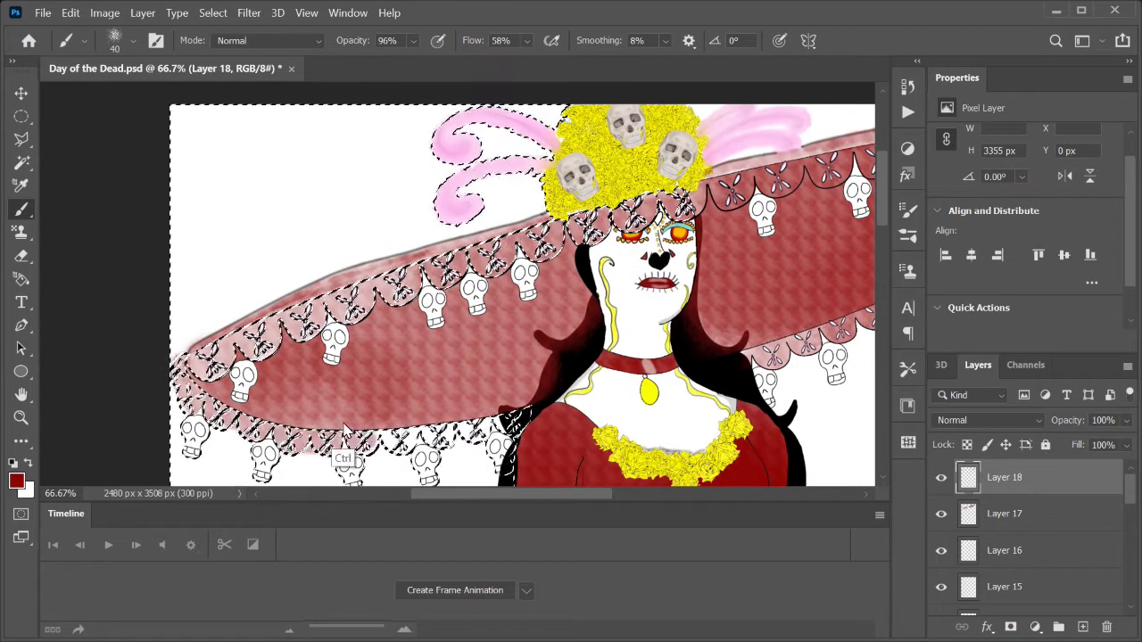
left_click_drag(390, 444, 314, 406)
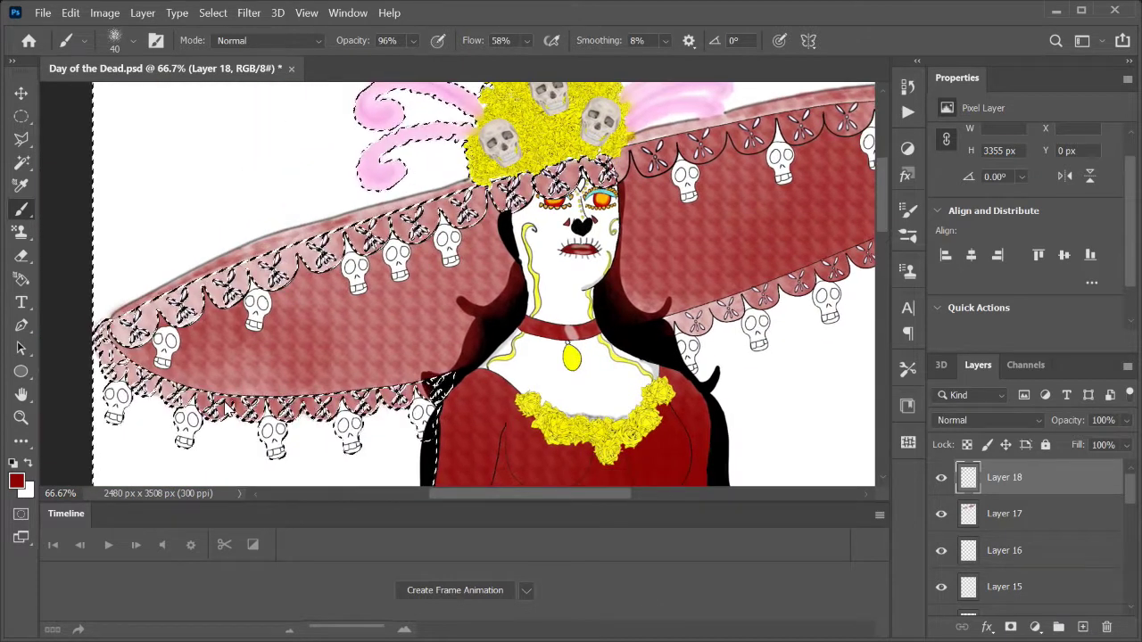
left_click_drag(314, 406, 355, 415)
left_click_drag(173, 340, 521, 211)
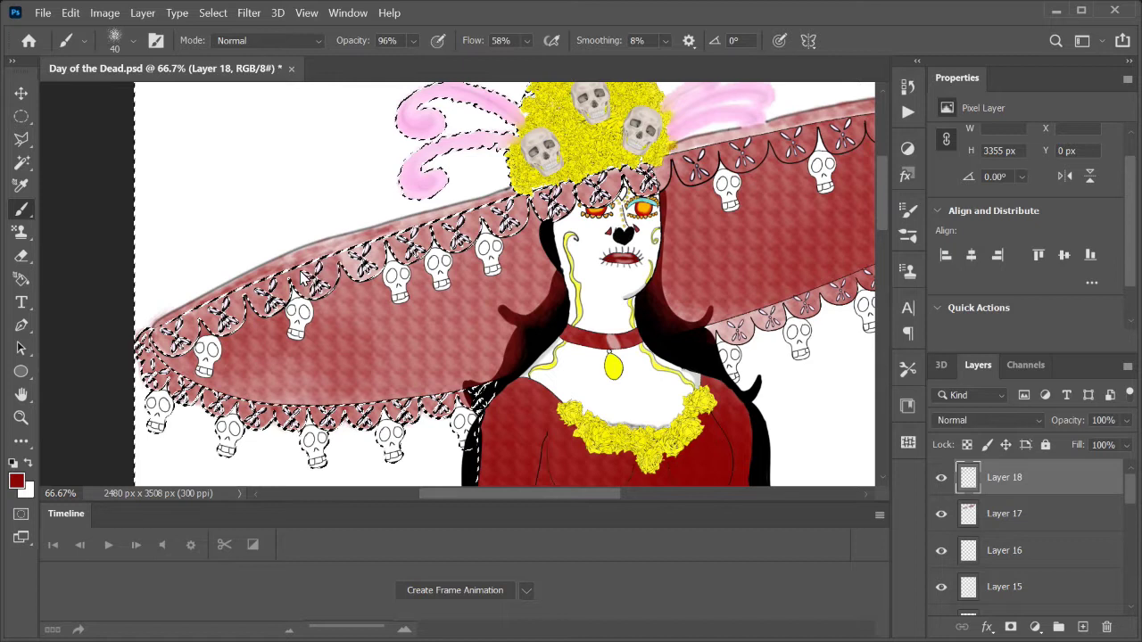
Zoom out to 33.33% and merge the visible layers into one
key("ctrl+minus")
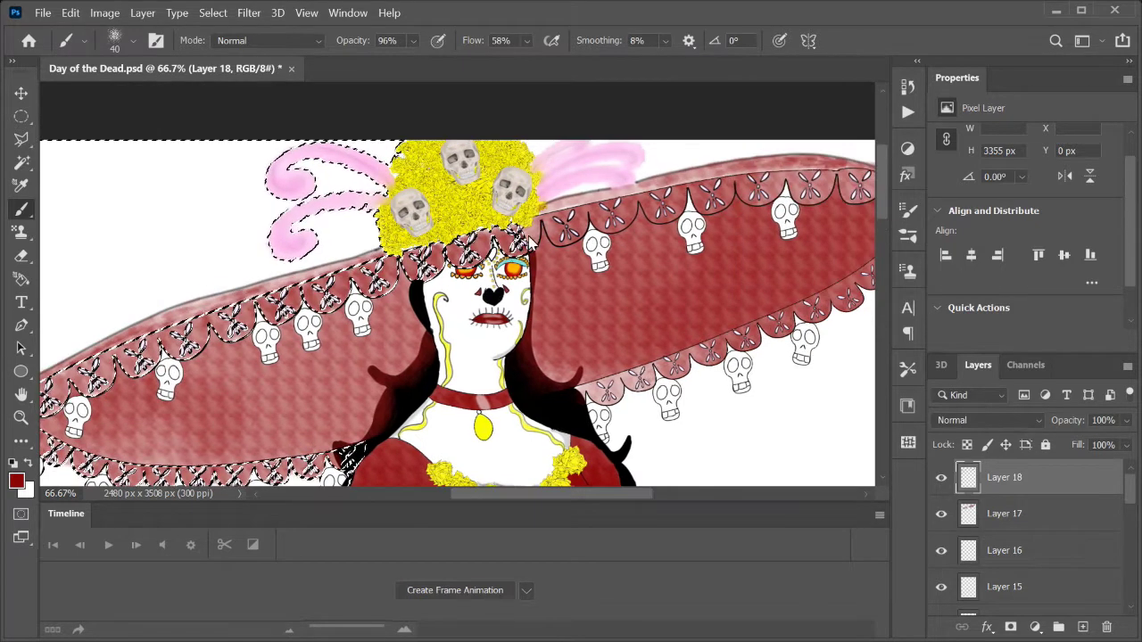
key("ctrl+minus")
scroll(546, 348, "down", 2)
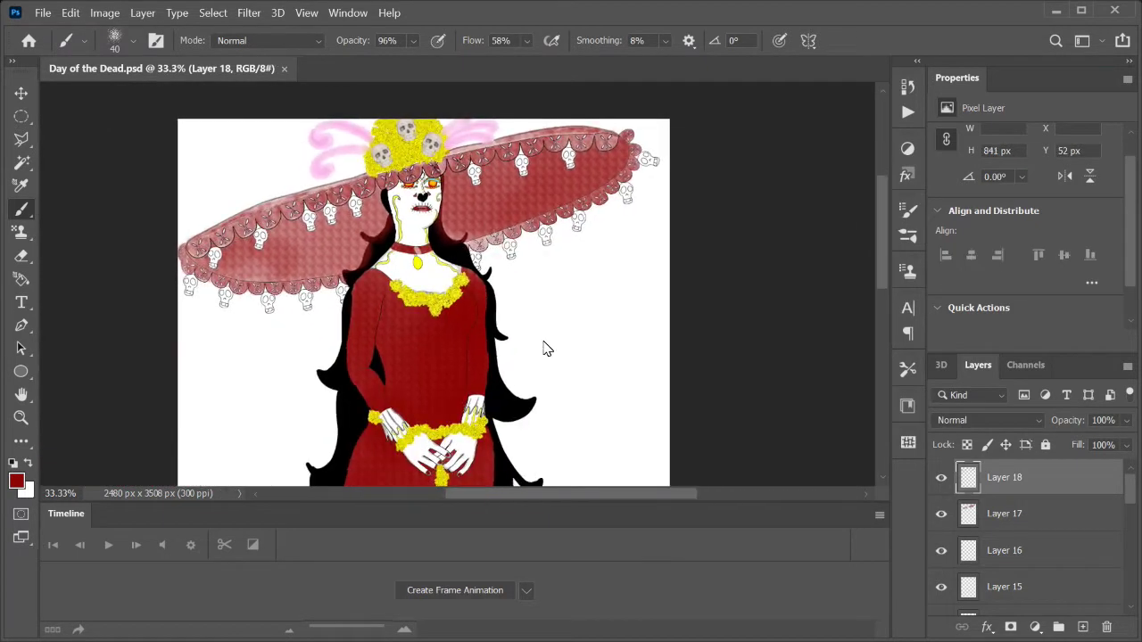
key("ctrl+shift+e")
On a new layer, paint a highlight streak inside the pendant with a large soft round brush
key("ctrl+shift+alt+n")
left_click(908, 210)
left_click(749, 311)
scroll(502, 311, "up", 6)
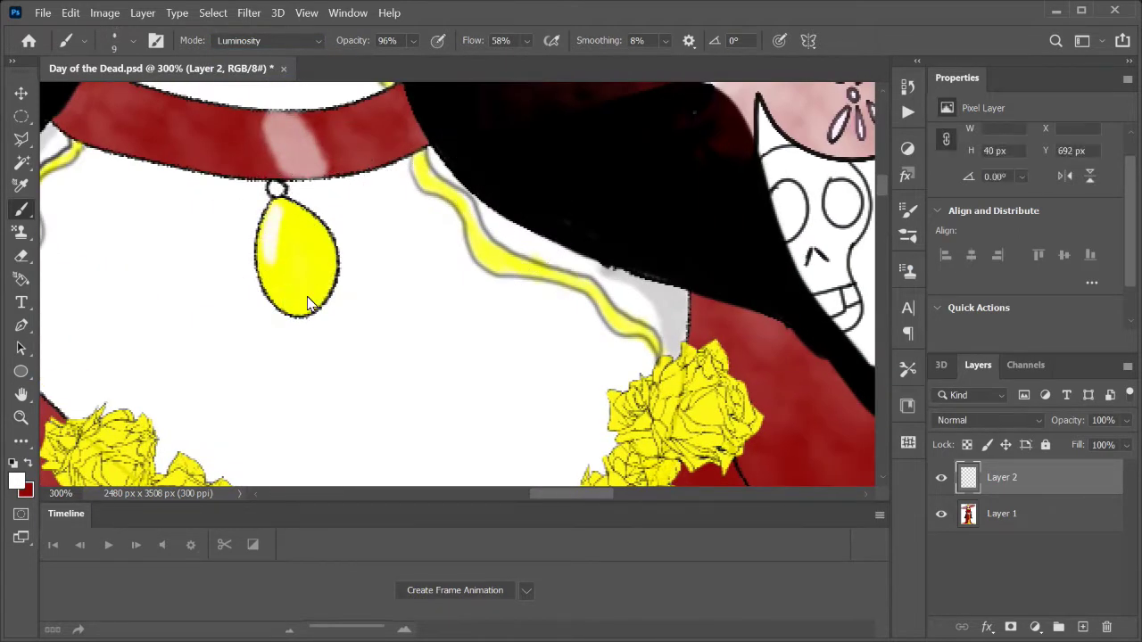
left_click_drag(311, 268, 312, 223)
key("o")
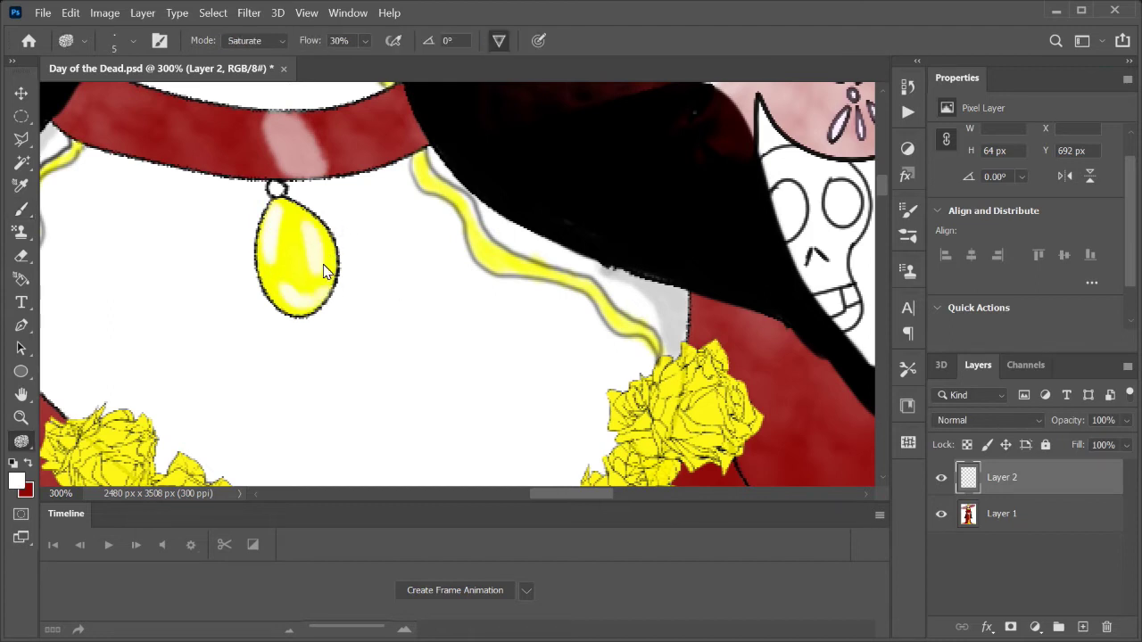
scroll(317, 268, "down", 5)
scroll(324, 300, "down", 5)
scroll(486, 357, "up", 5)
Add a dress-shading layer and paint a dark shading stroke on the dress
left_click(1083, 627)
left_click(16, 482)
left_click(752, 170)
scroll(314, 288, "down", 3)
scroll(314, 288, "up", 2)
left_click(22, 211)
left_click_drag(230, 178, 232, 254)
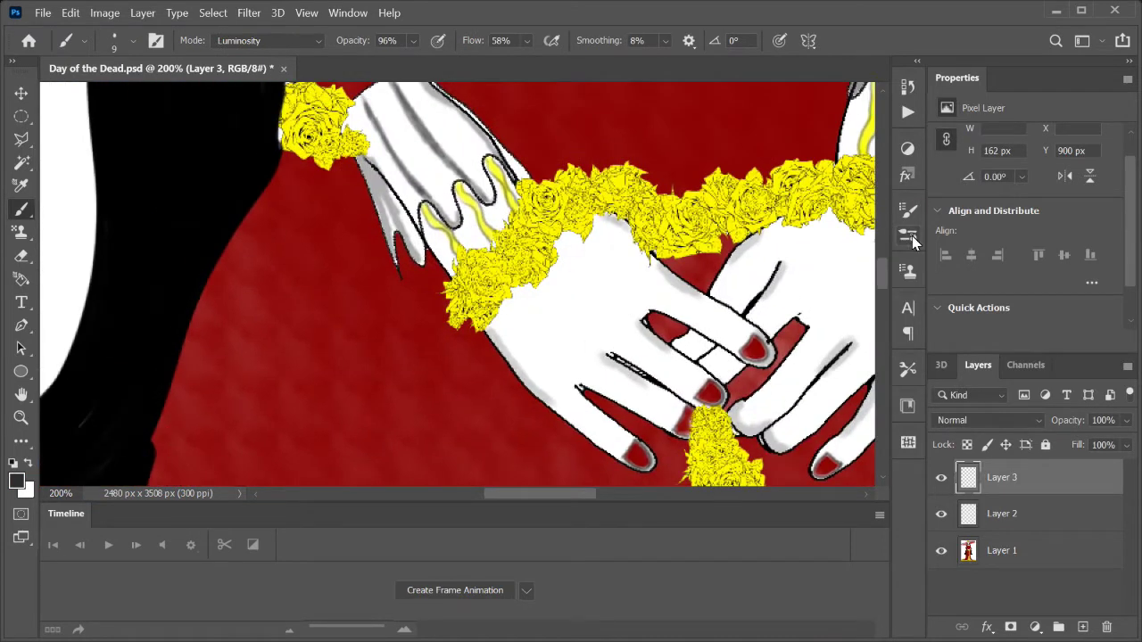
Adjust the brush texture settings and shade the dress edges beside the black hair
left_click(907, 235)
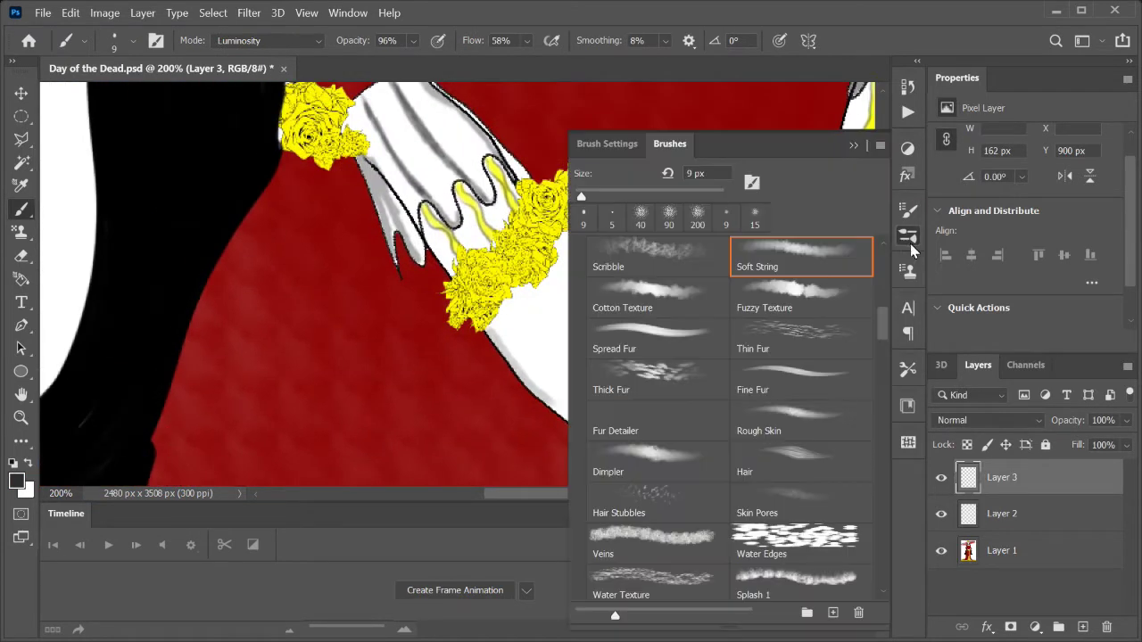
left_click(606, 144)
key("F5")
left_click_drag(205, 303, 171, 380)
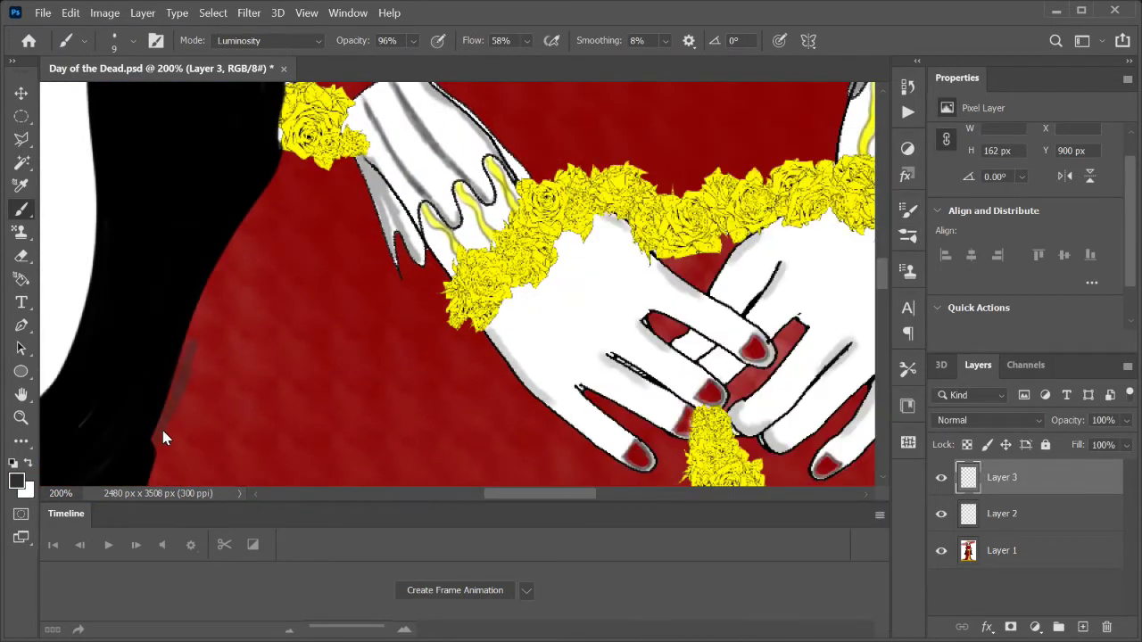
scroll(167, 401, "right", 4)
scroll(267, 267, "right", 5)
left_click_drag(426, 309, 429, 444)
scroll(446, 357, "down", 3)
left_click_drag(446, 339, 389, 348)
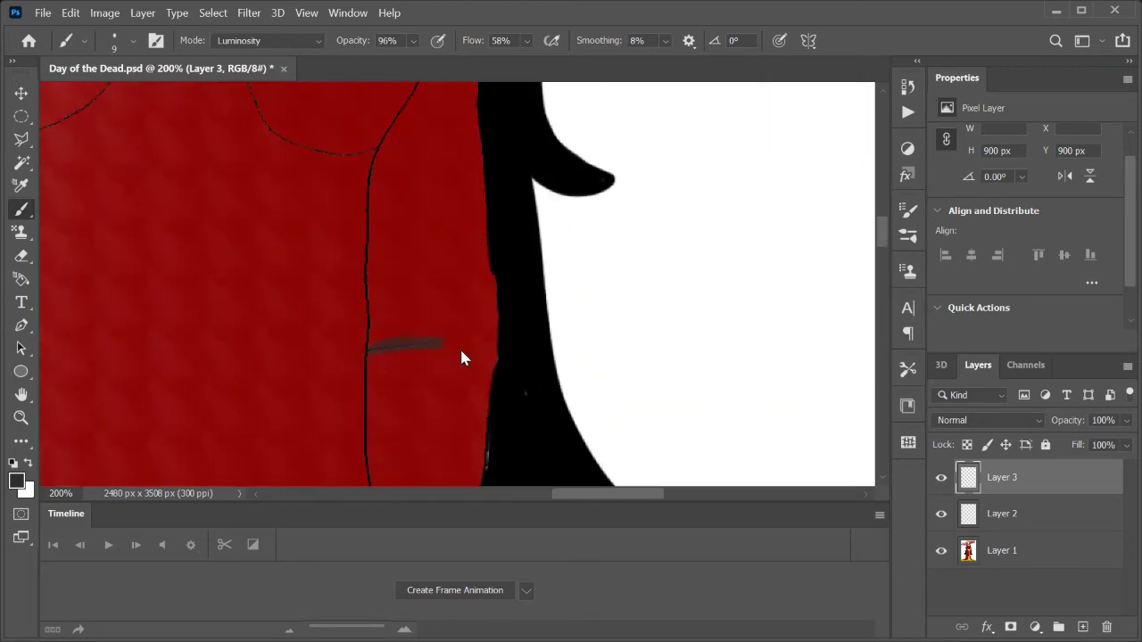
scroll(390, 354, "right", 3)
Paint dark red into the dress between the roses at 53% brush opacity
key("o")
scroll(281, 267, "right", 5)
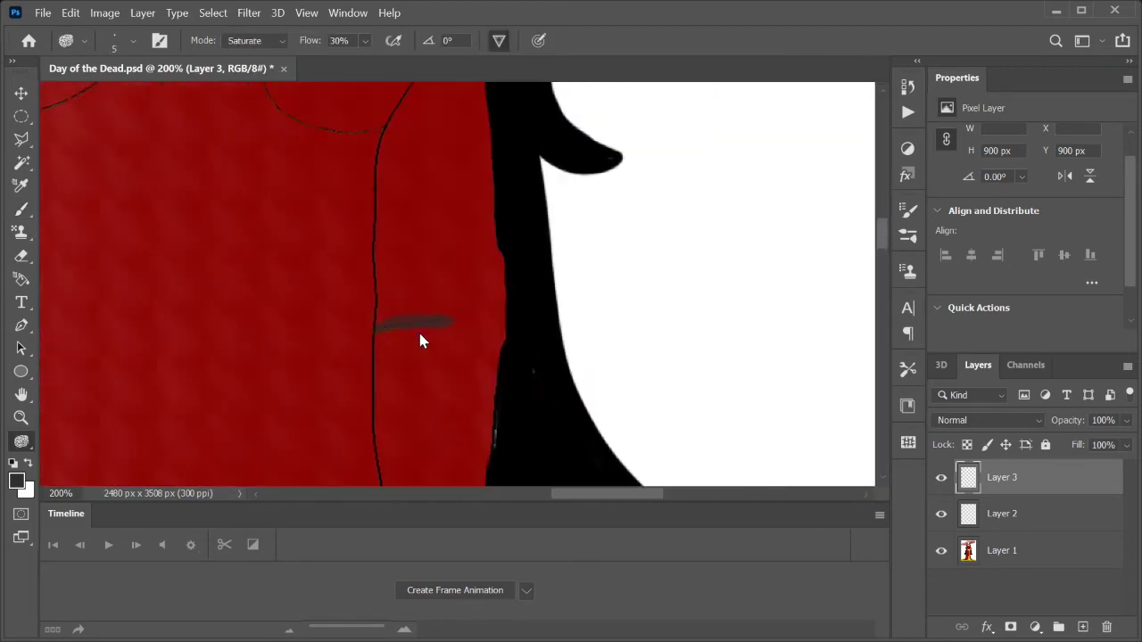
scroll(382, 331, "down", 5)
scroll(294, 250, "left", 5)
scroll(232, 303, "down", 3)
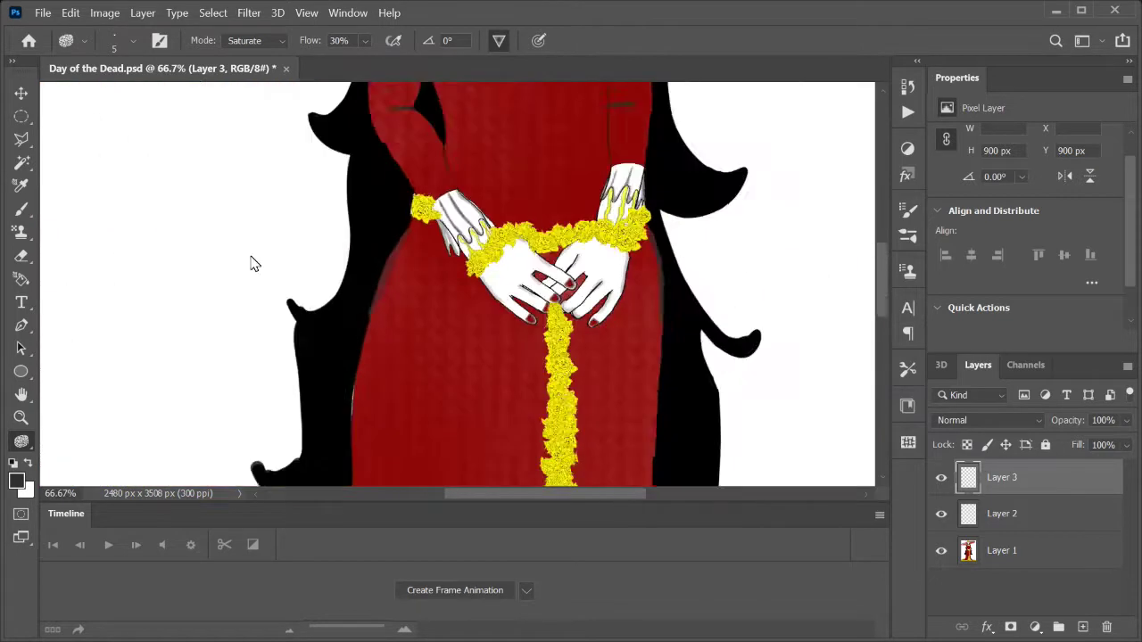
scroll(447, 259, "down", 5)
scroll(571, 246, "up", 3)
key("b")
scroll(499, 241, "left", 2)
scroll(446, 246, "down", 2)
scroll(268, 303, "up", 1)
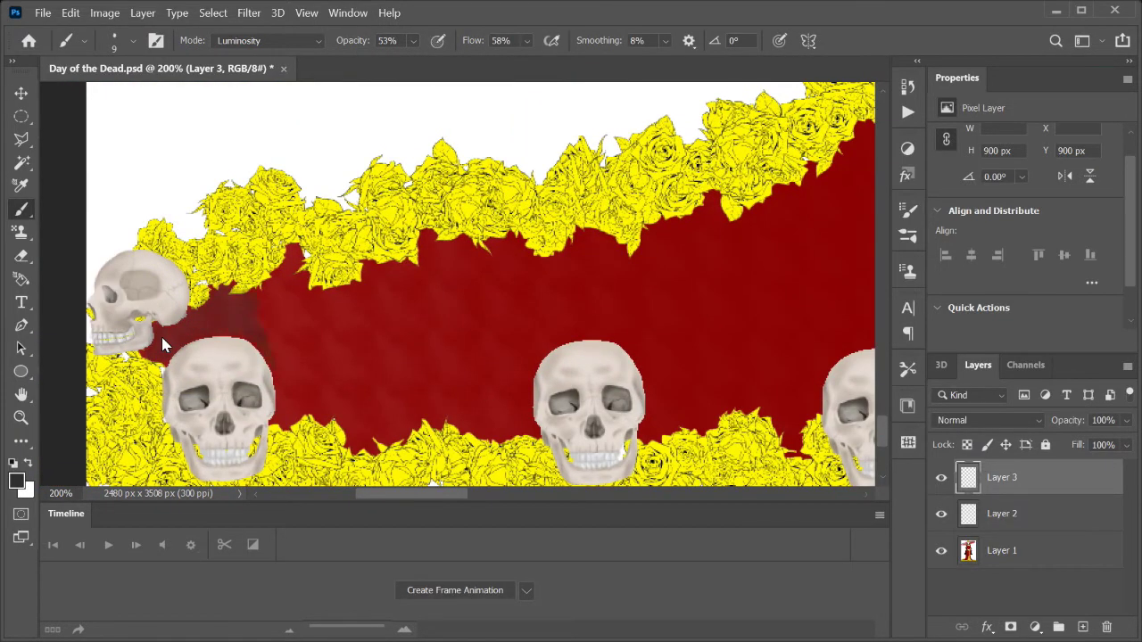
scroll(163, 346, "right", 5)
scroll(447, 300, "right", 3)
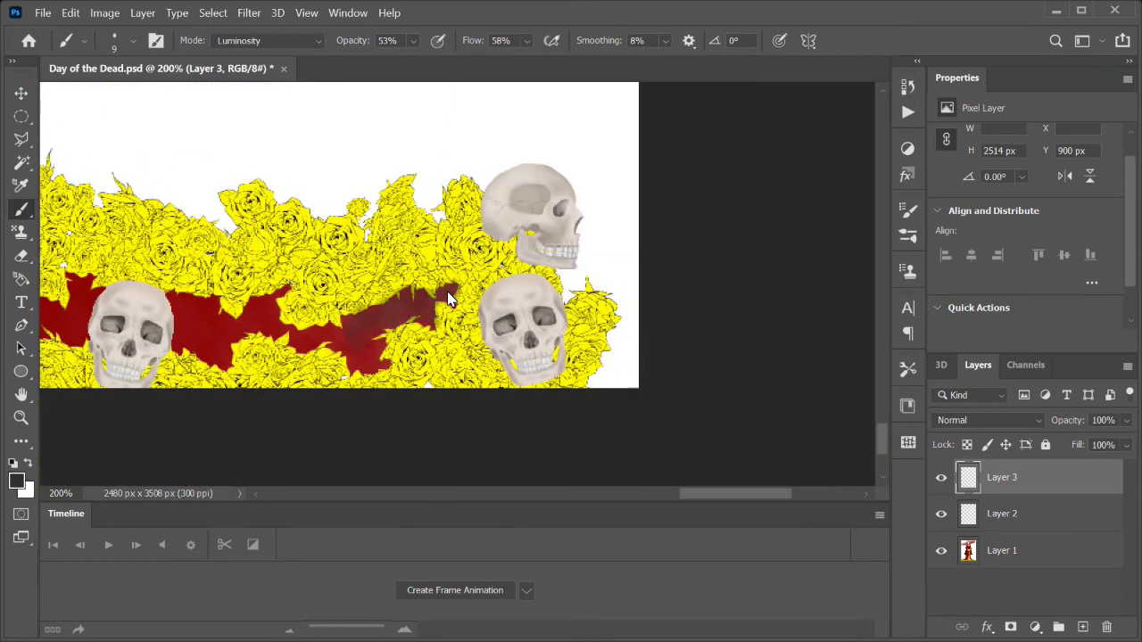
left_click_drag(447, 299, 414, 323)
Pan around the dress hem to inspect the dark red shading around the skulls
key("o")
scroll(423, 311, "left", 1)
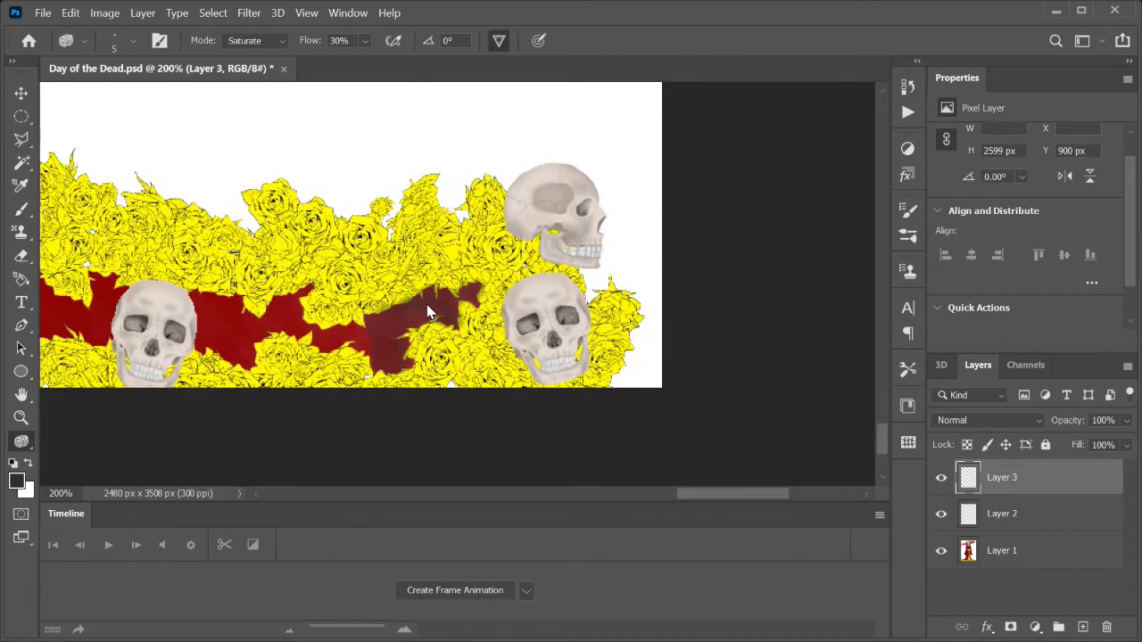
scroll(428, 312, "left", 10)
scroll(542, 338, "right", 5)
scroll(543, 338, "down", 2)
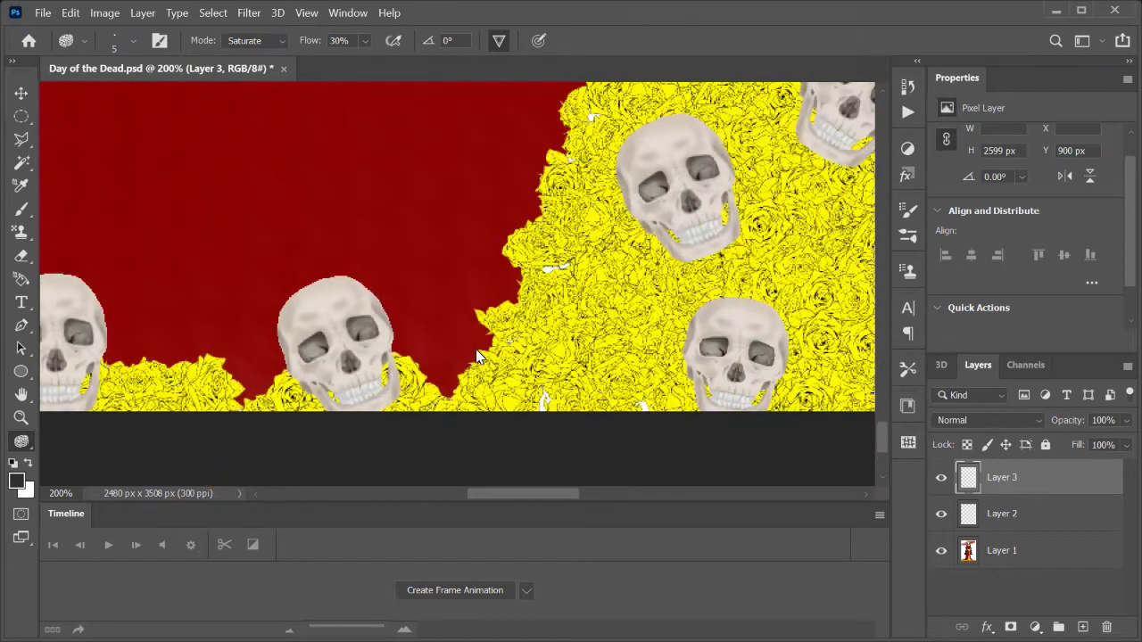
key("b")
scroll(586, 186, "up", 5)
scroll(409, 428, "down", 4)
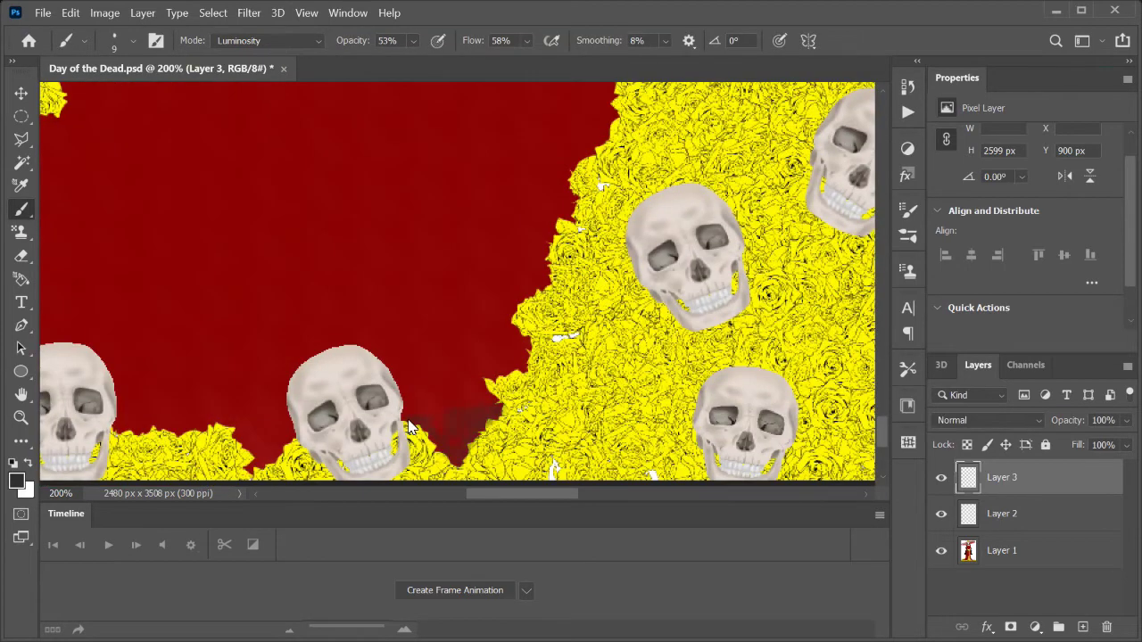
scroll(447, 431, "right", 5)
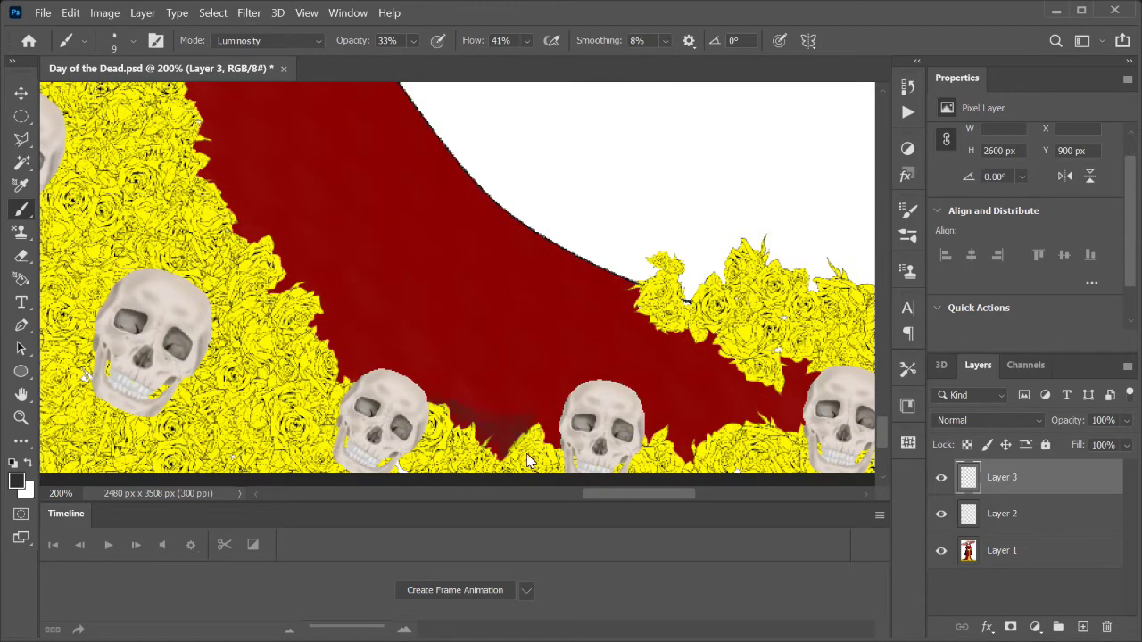
key("o")
scroll(487, 433, "down", 5)
scroll(487, 432, "left", 3)
scroll(308, 344, "down", 3)
scroll(573, 327, "up", 4)
scroll(574, 326, "left", 2)
Review the whole dress, then set the Sponge tool to Saturate and fit the illustration on screen
key("b")
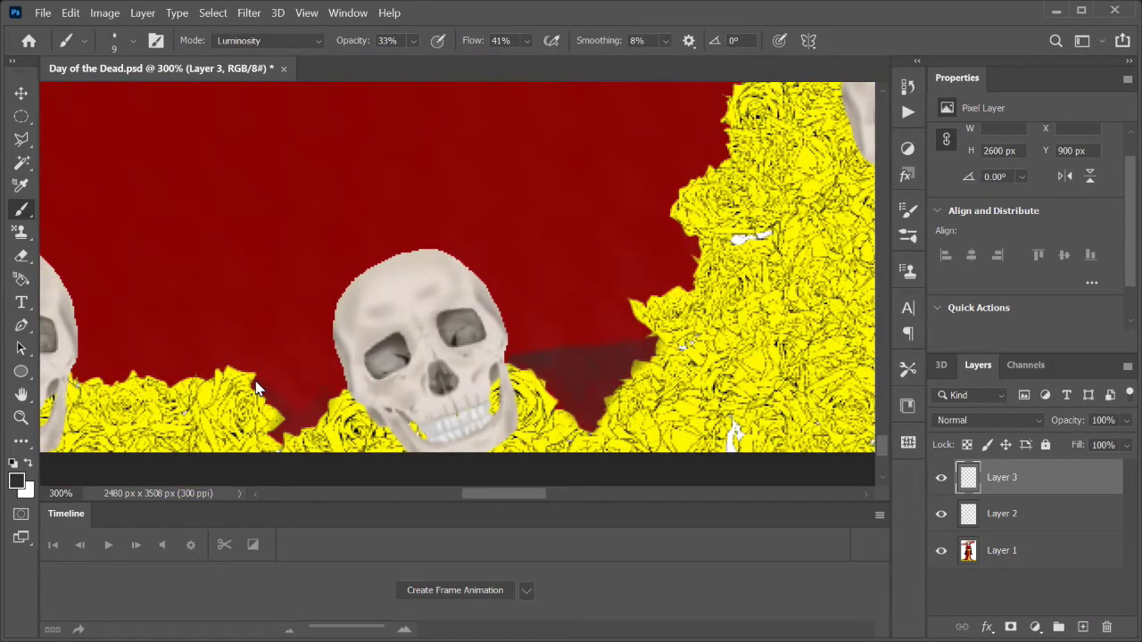
scroll(330, 396, "left", 3)
scroll(428, 298, "left", 1)
scroll(485, 318, "left", 1)
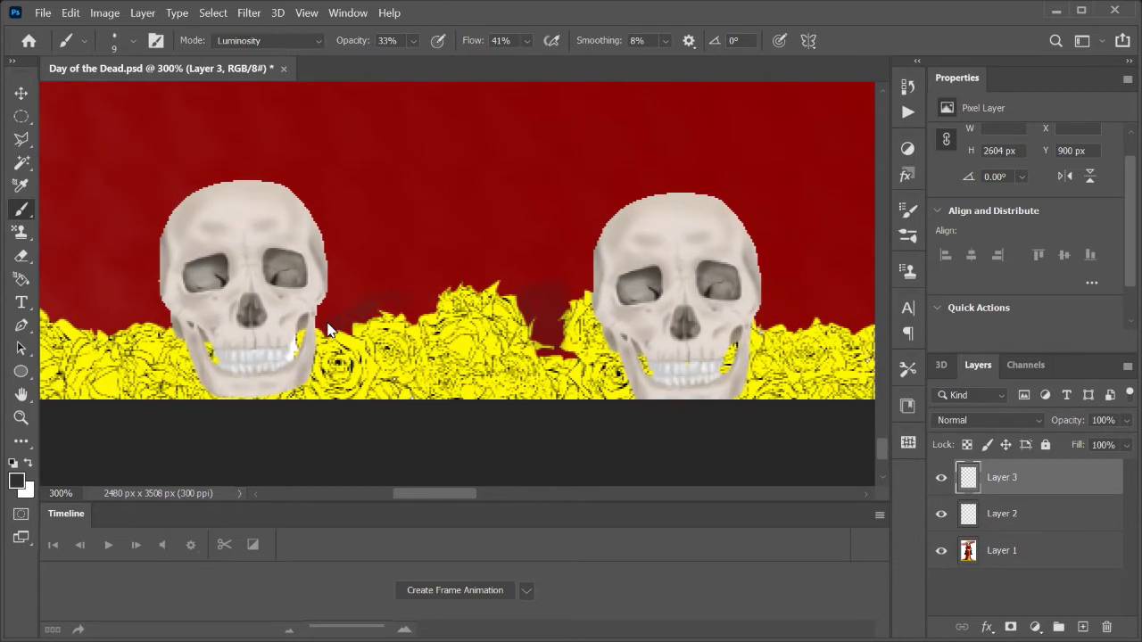
scroll(256, 340, "left", 2)
scroll(247, 335, "left", 2)
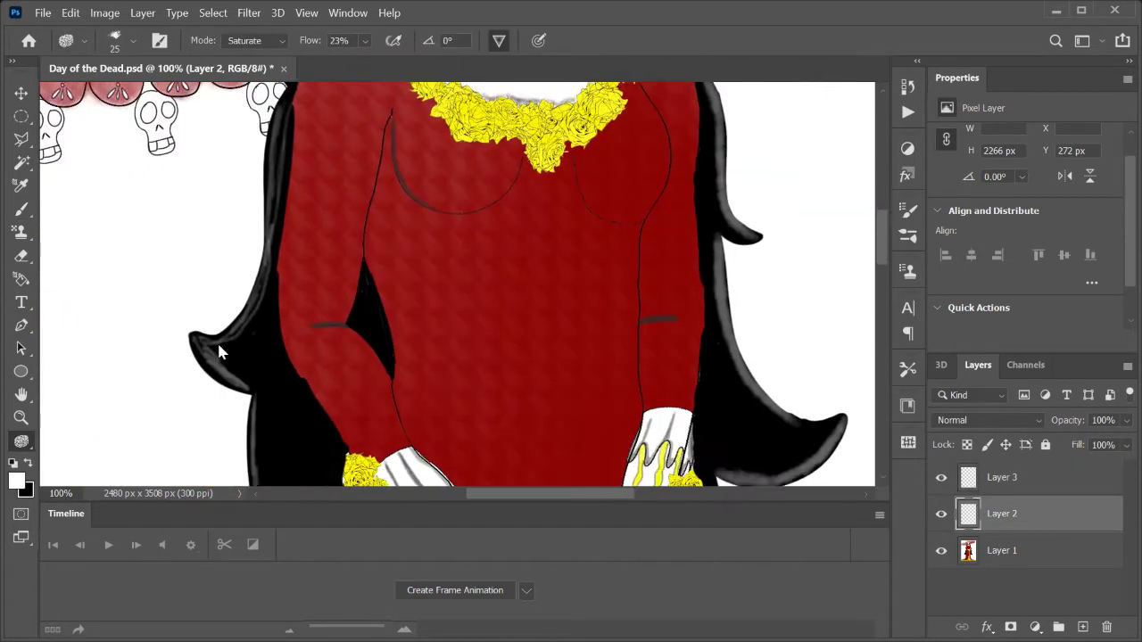
scroll(221, 353, "down", 5)
scroll(217, 209, "down", 5)
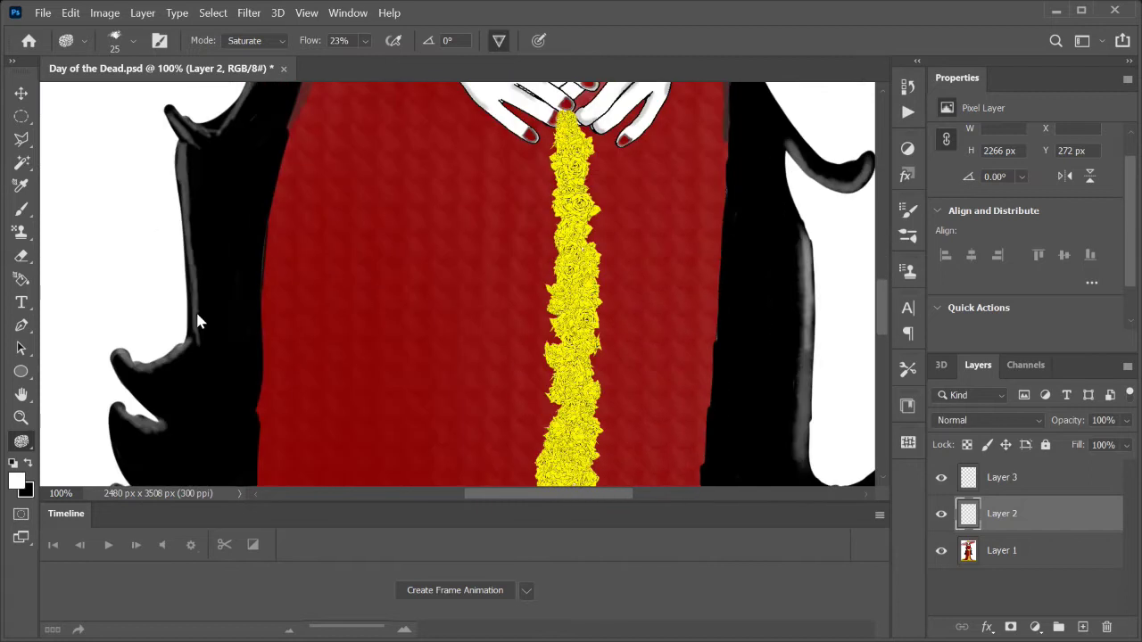
scroll(203, 275, "down", 3)
scroll(373, 393, "right", 5)
scroll(352, 436, "up", 3)
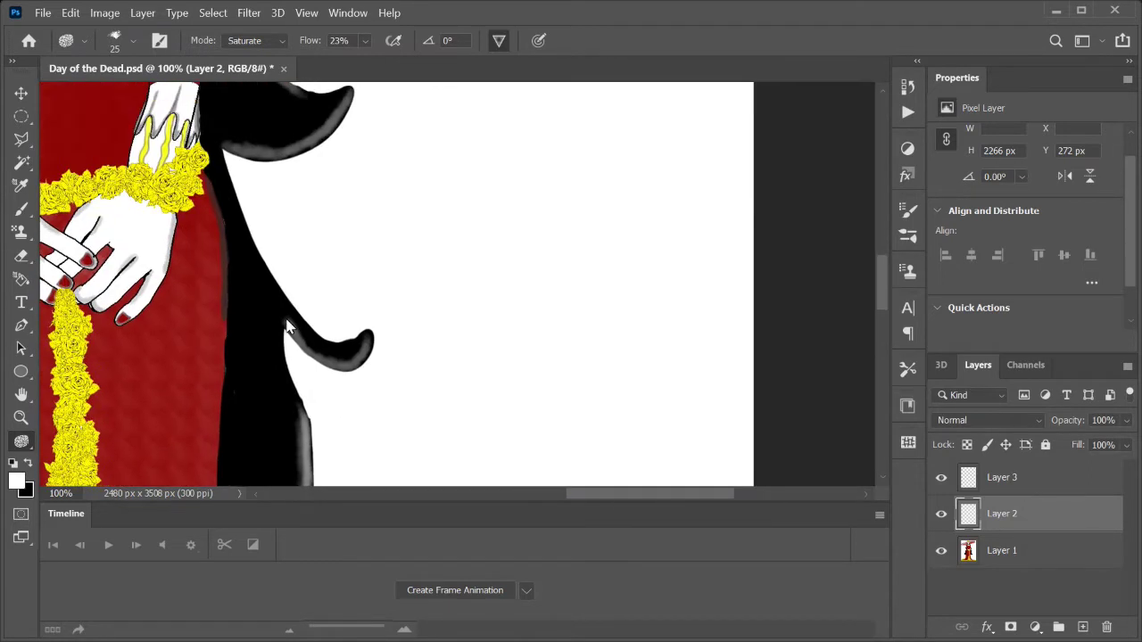
scroll(348, 437, "up", 3)
scroll(343, 435, "up", 3)
scroll(334, 436, "up", 3)
scroll(331, 436, "down", 10)
scroll(316, 311, "down", 1)
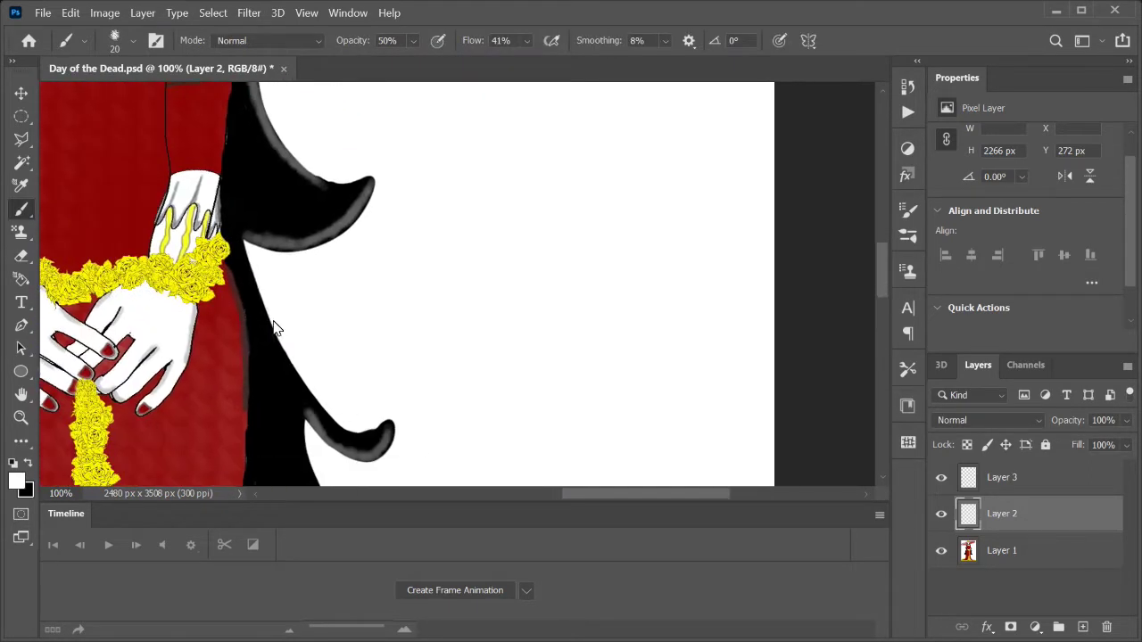
key("shift+alt+s")
key("ctrl+0")
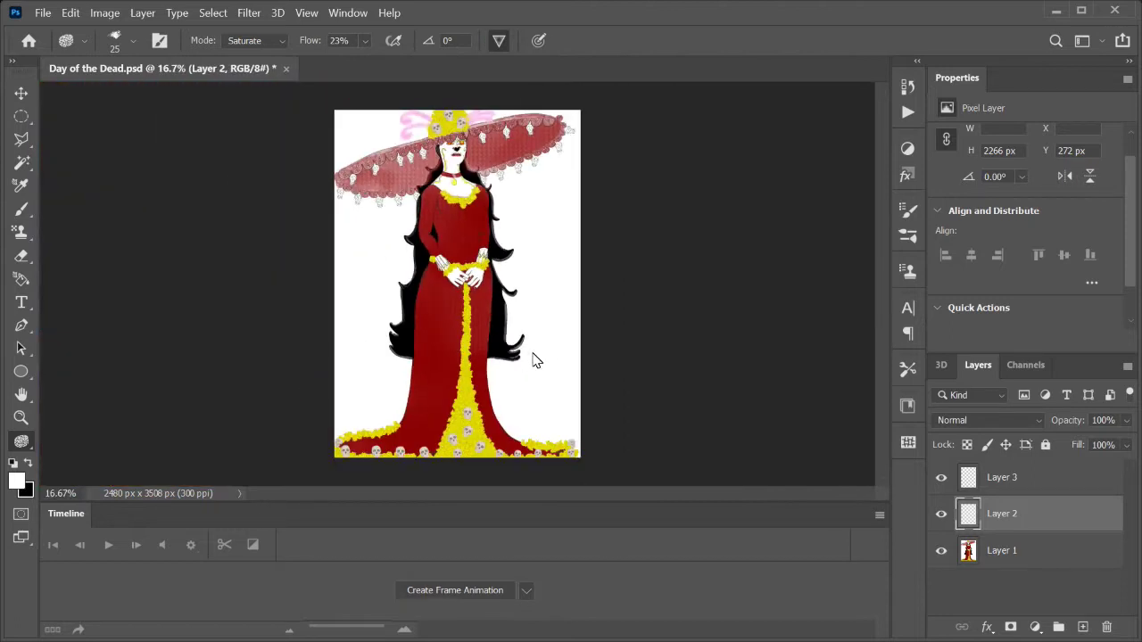
Add Layer 4 with the Dynamic Bushes brush tip and a green foreground colour
key("ctrl+shift+alt+n")
left_click(908, 234)
mouse_move(887, 314)
left_mouse_down()
mouse_move(867, 469)
mouse_move(872, 390)
left_mouse_up()
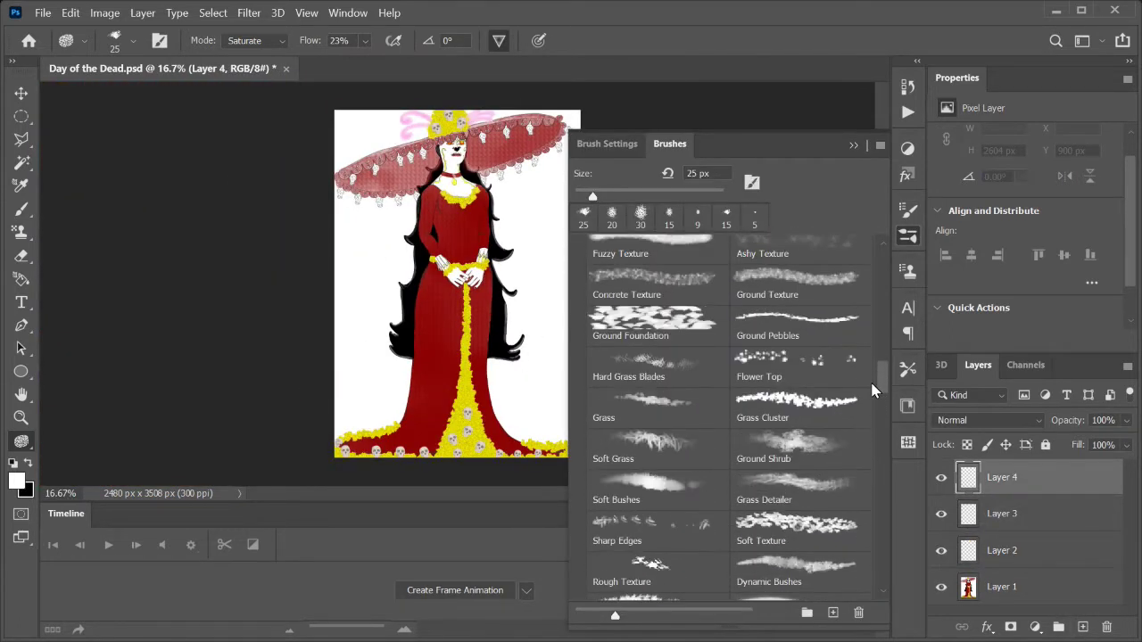
scroll(819, 451, "down", 2)
left_click(803, 459)
left_click(15, 481)
left_click(544, 285)
left_click(753, 173)
Zoom in on the hat crown and paint a green leaf behind the roses
key("o")
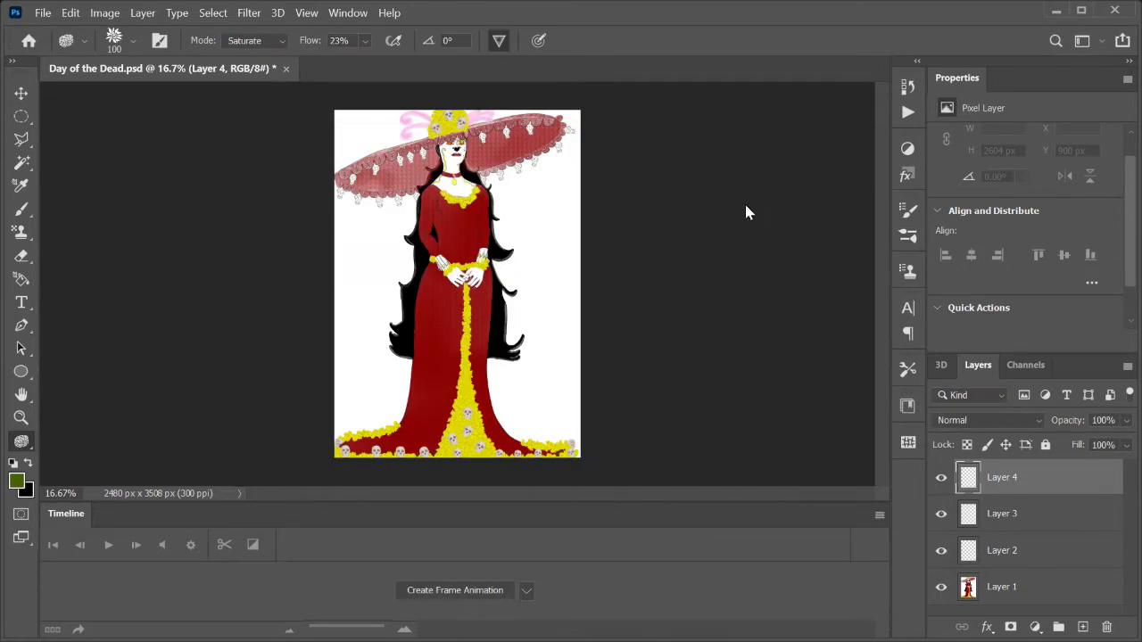
key("ctrl+plus")
key("ctrl+plus")
key("ctrl+plus")
scroll(489, 243, "up", 5)
key("ctrl+plus")
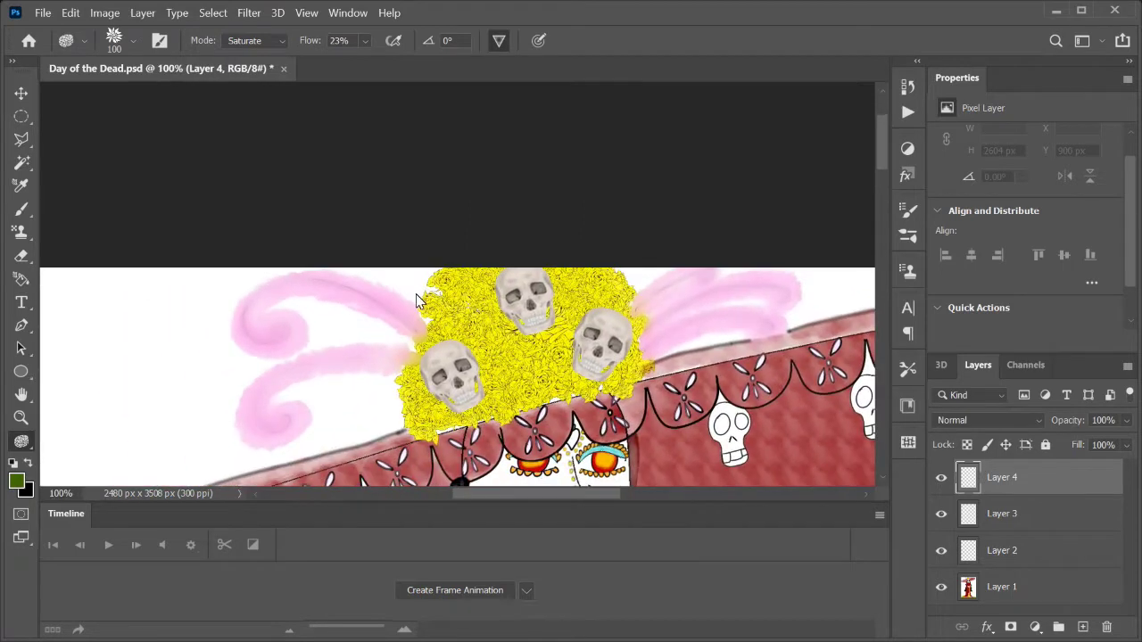
key("b")
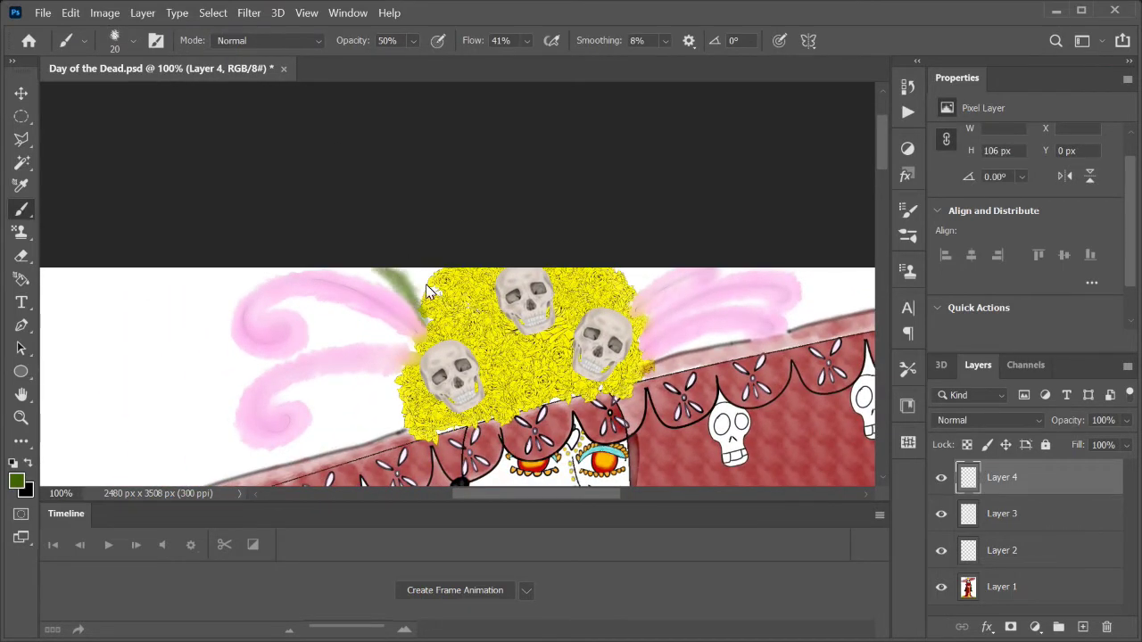
scroll(402, 265, "up", 1)
scroll(417, 262, "left", 1)
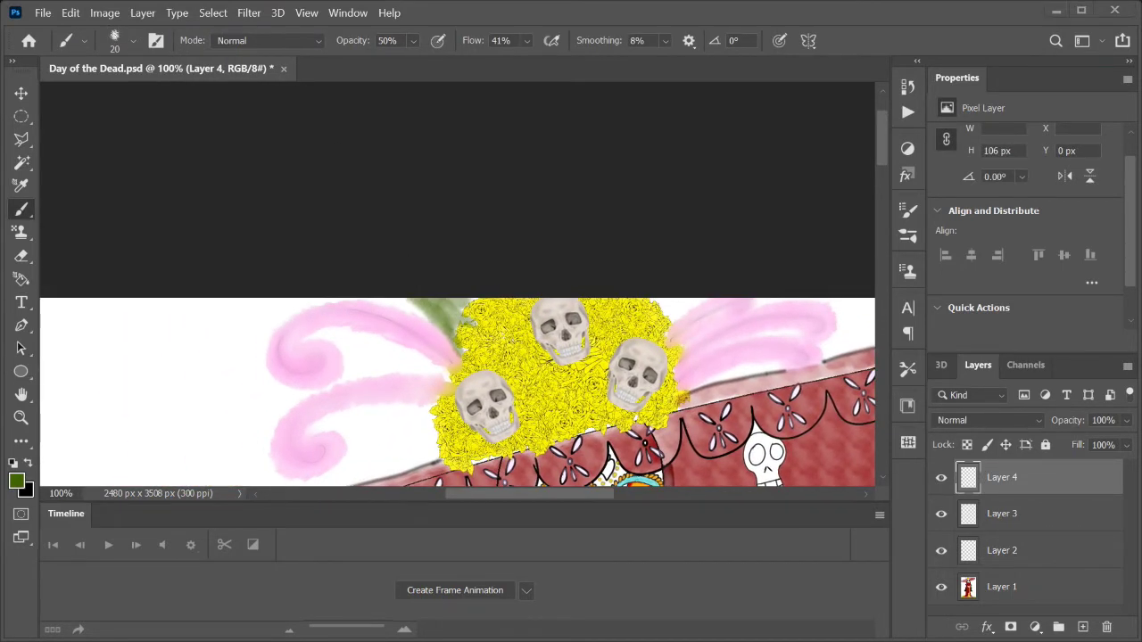
left_click_drag(692, 302, 687, 314)
Paint another green leaf beside the roses on the hat
key("o")
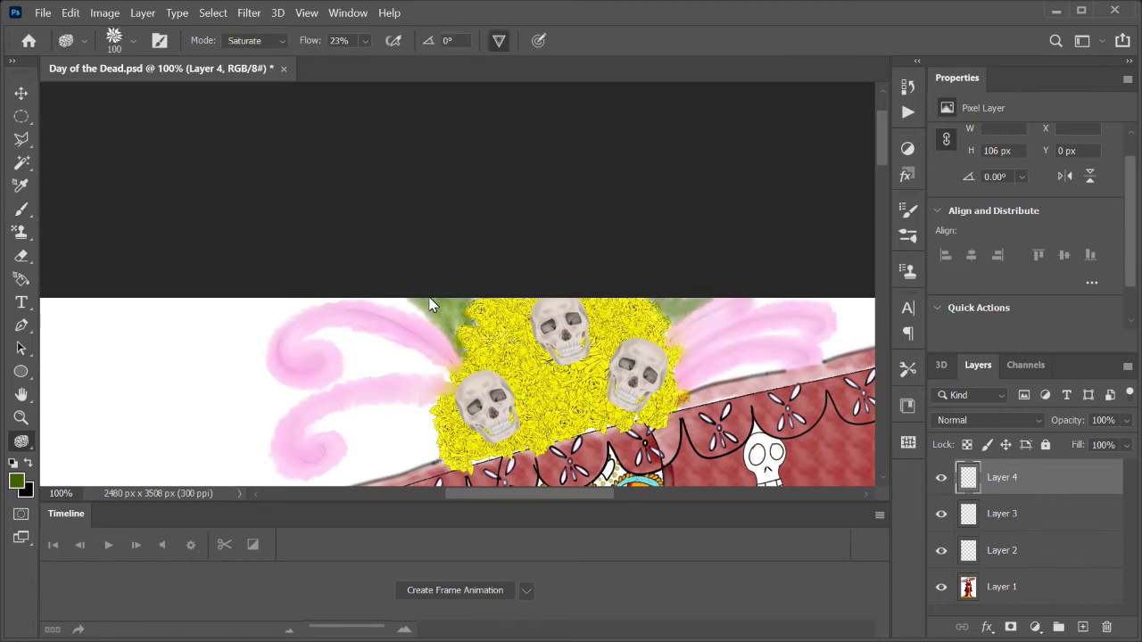
key("h")
left_click_drag(785, 177, 479, 224)
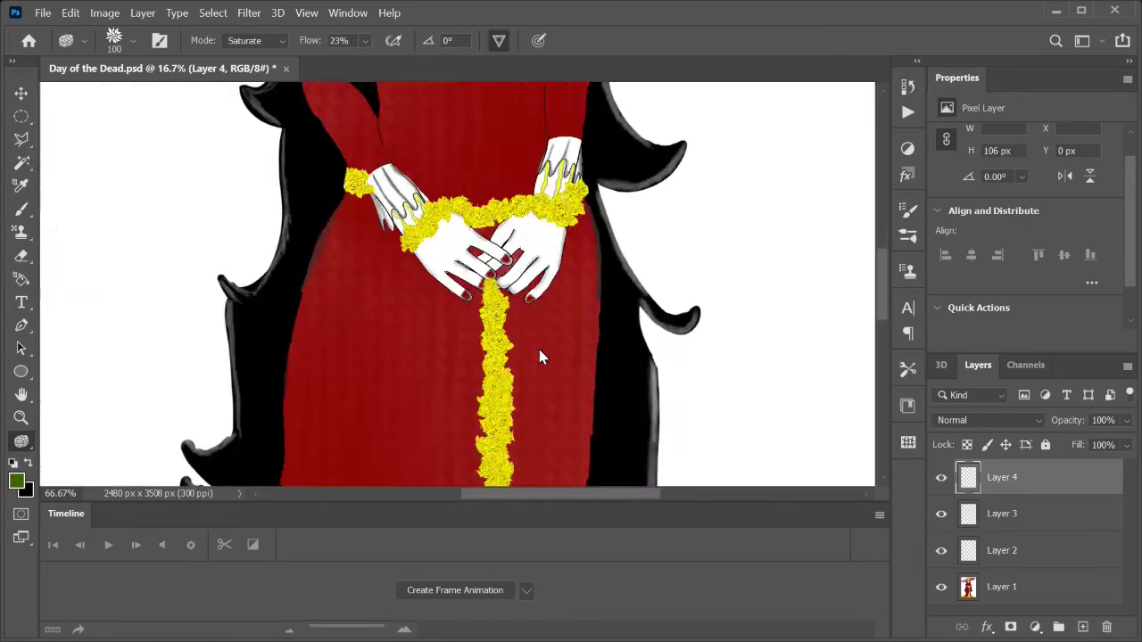
key("h")
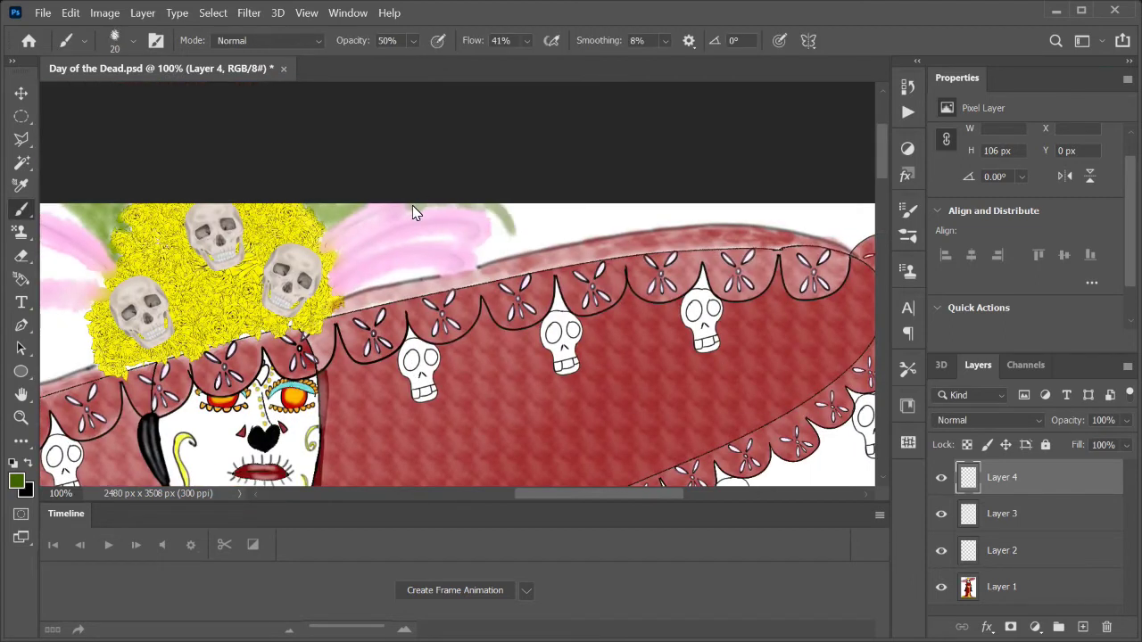
left_click_drag(501, 205, 621, 178)
key("b")
left_click_drag(306, 213, 364, 188)
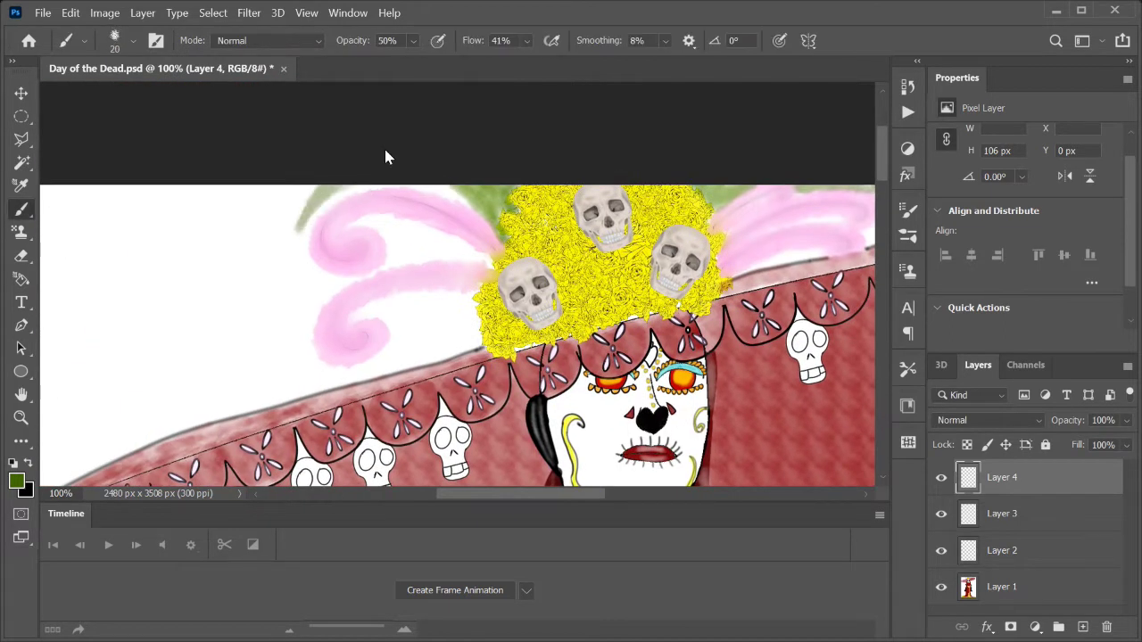
key("o")
key("ctrl+minus")
key("ctrl+minus")
key("ctrl+minus")
scroll(612, 368, "down", 5)
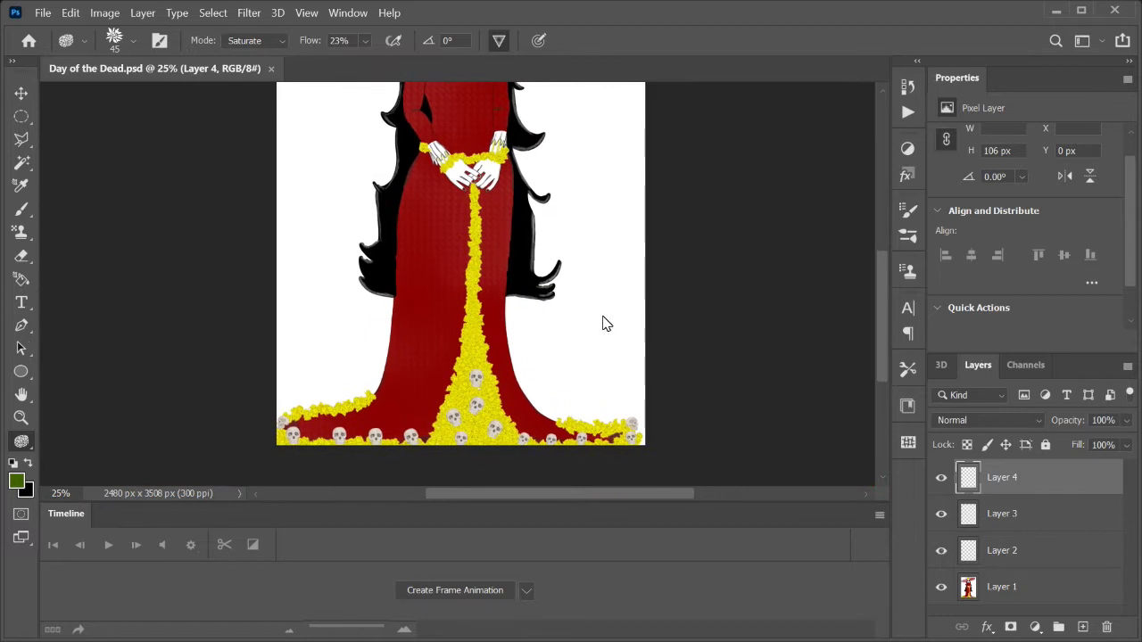
Switch to a hard round brush, swap colours, and merge the painting layers
left_click(907, 235)
left_click(576, 208)
left_click(797, 267)
left_click(907, 236)
key("x")
key("ctrl+plus")
key("ctrl+plus")
key("ctrl+plus")
scroll(612, 212, "up", 10)
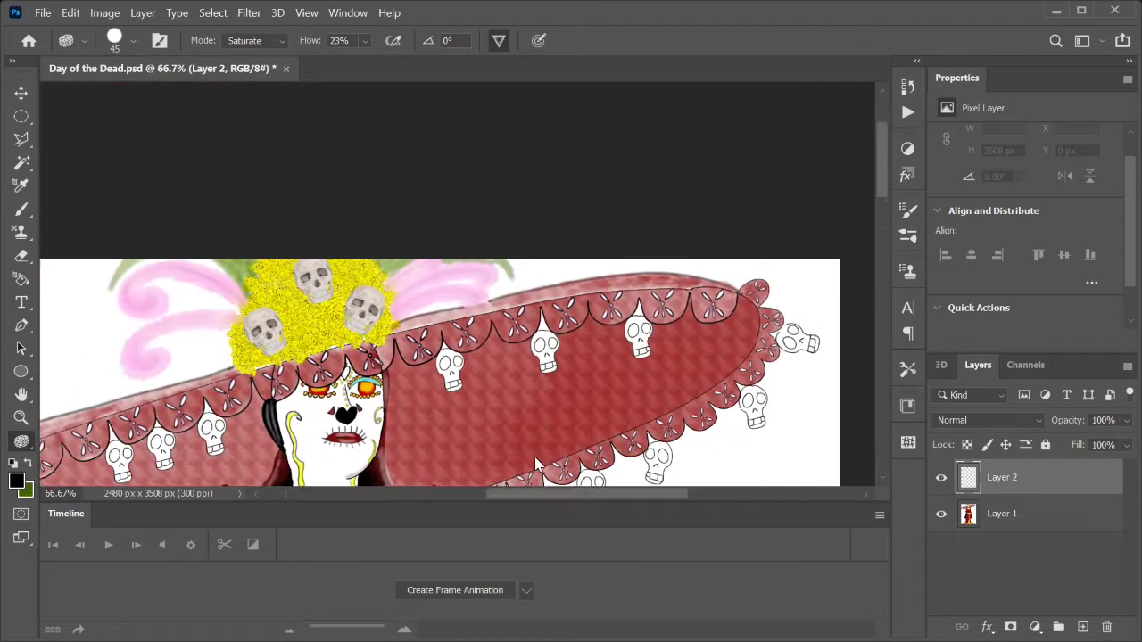
key("ctrl+plus")
key("ctrl+plus")
Try a smaller-brush stroke by the rose crown, undo it, and set full opacity
key("bracketleft")
key("bracketleft")
key("bracketleft")
key("b")
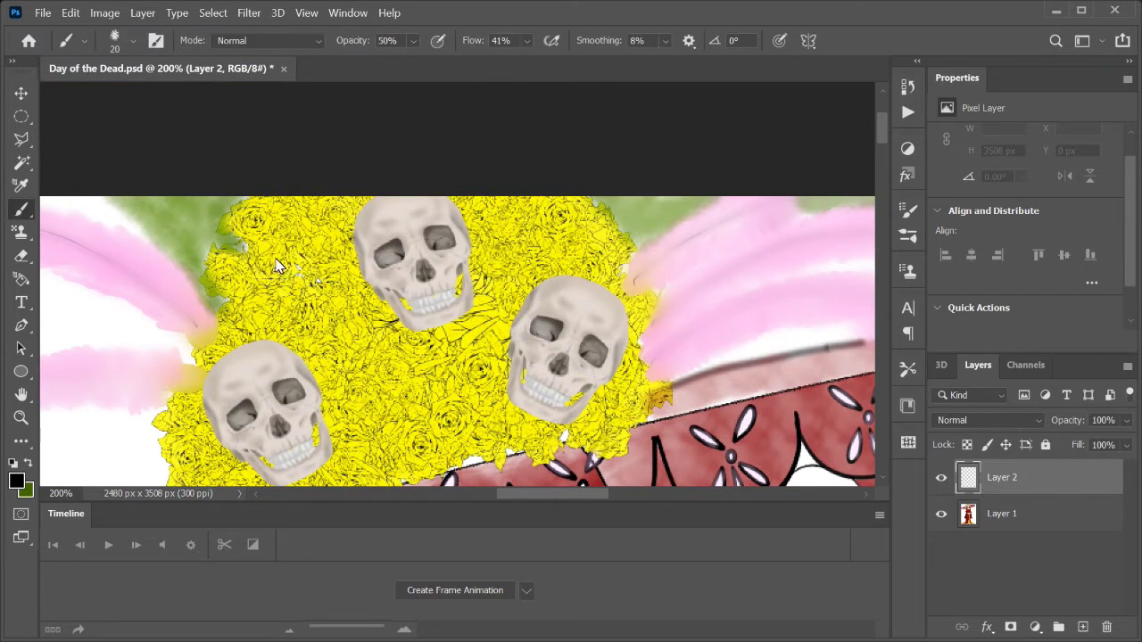
left_click_drag(308, 268, 383, 420)
key("ctrl+z")
key("0")
key("ctrl+0")
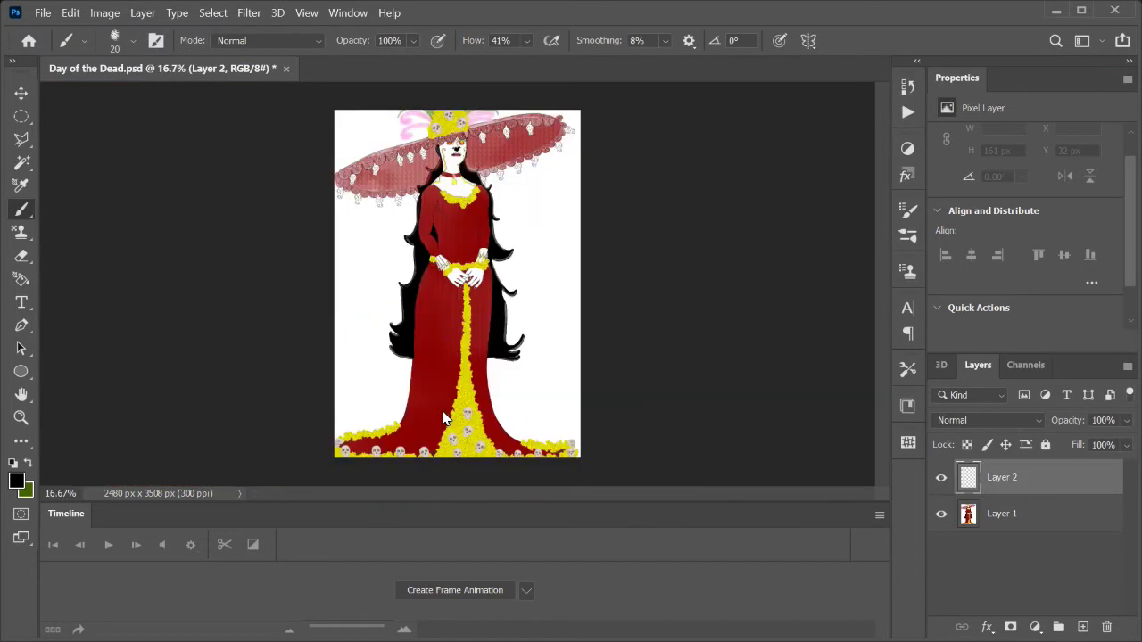
key("alt+bracketleft")
scroll(400, 159, "up", 10)
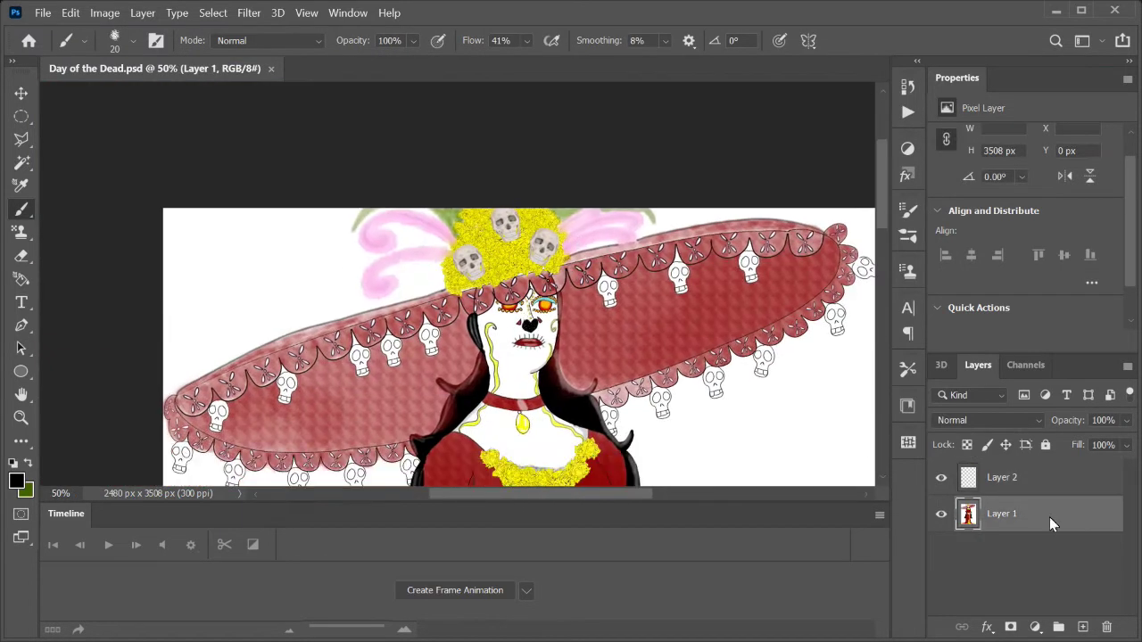
Select Layer 1 and use the Magic Wand on the white skulls along the hat brim
key("w")
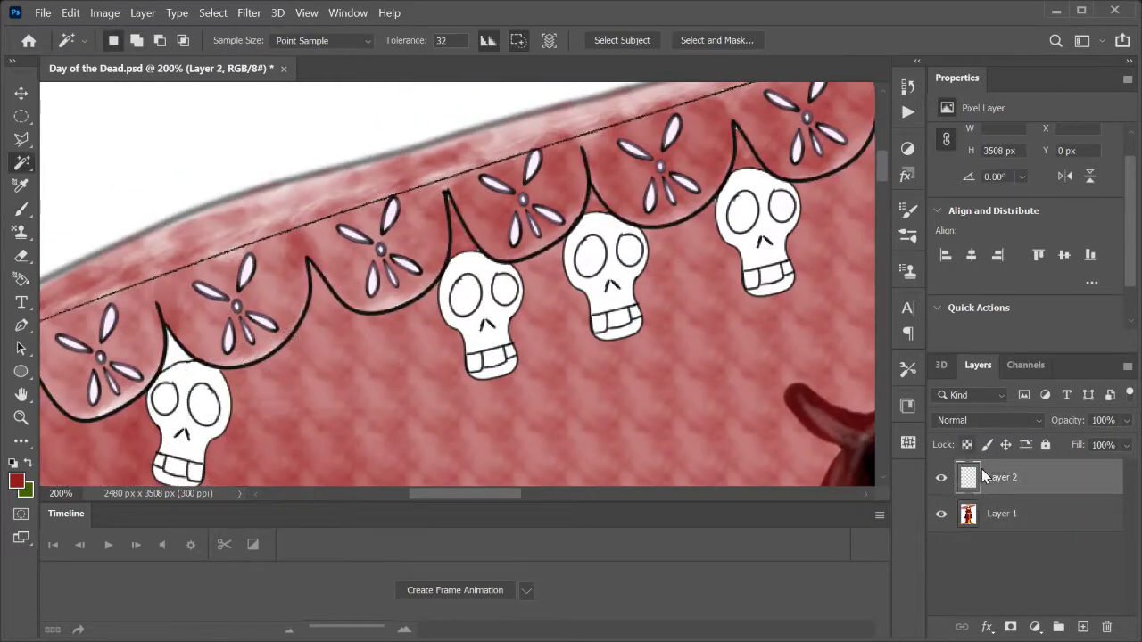
left_click(999, 514)
key("b")
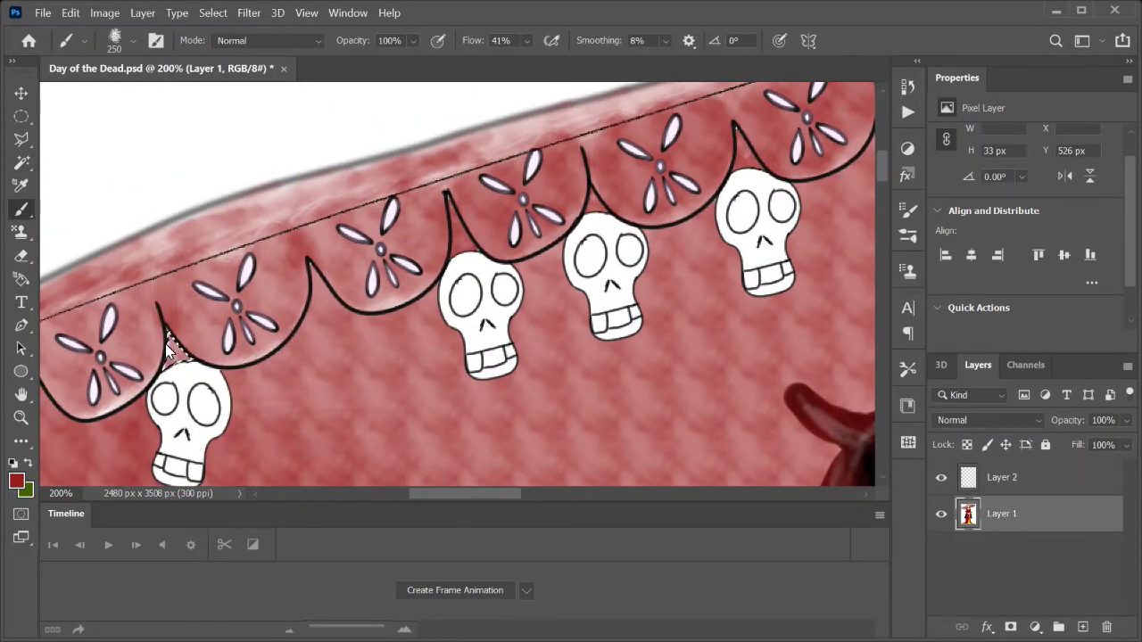
scroll(180, 350, "down", 3)
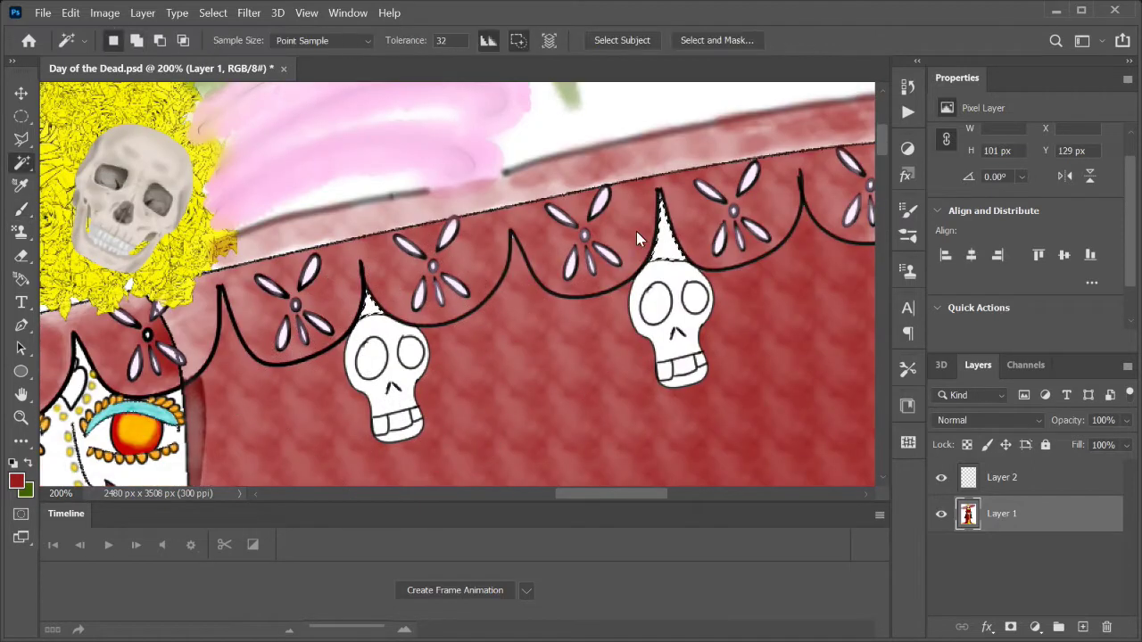
key("b")
scroll(390, 288, "down", 3)
scroll(435, 375, "up", 3)
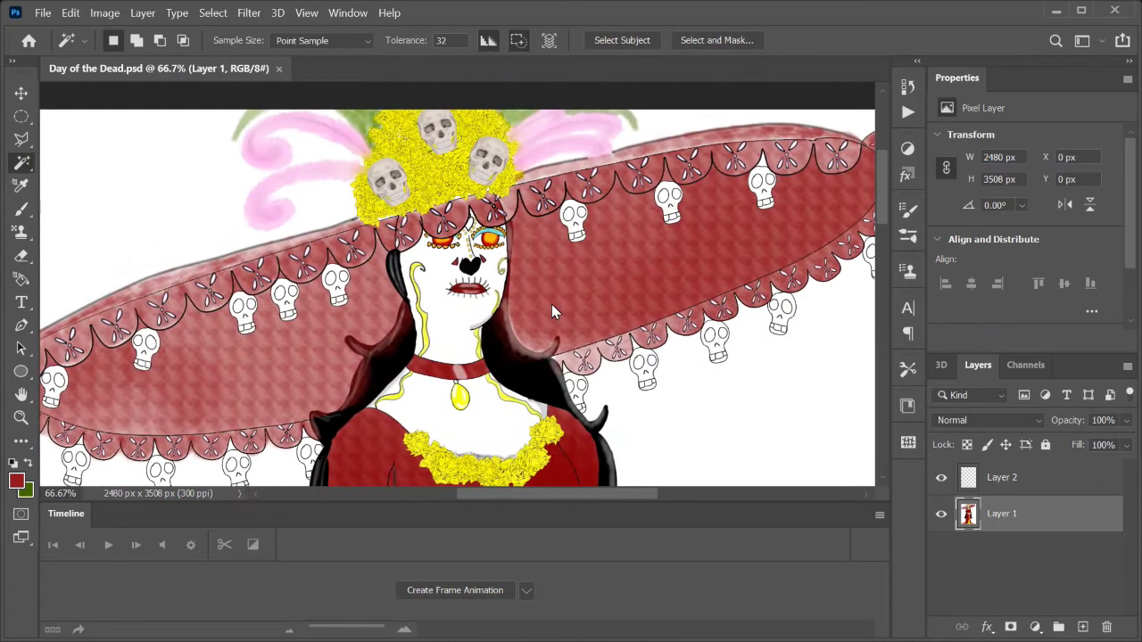
scroll(554, 249, "up", 2)
scroll(489, 239, "right", 3)
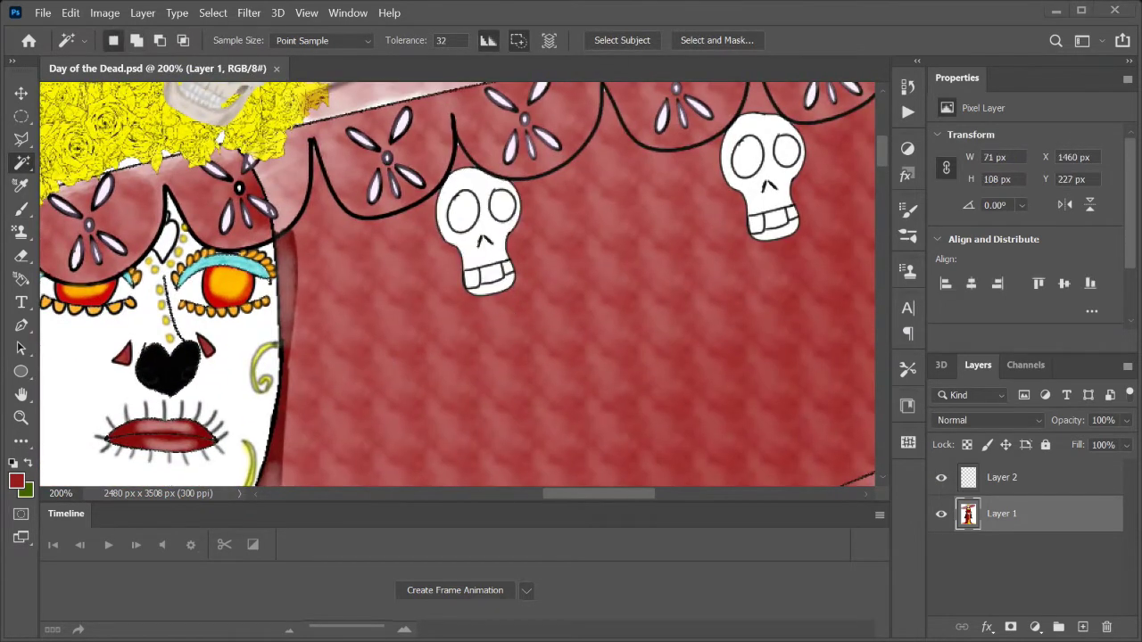
scroll(681, 300, "right", 2)
Paint the selected brim skull brown using the Soft Splatter brush
key("b")
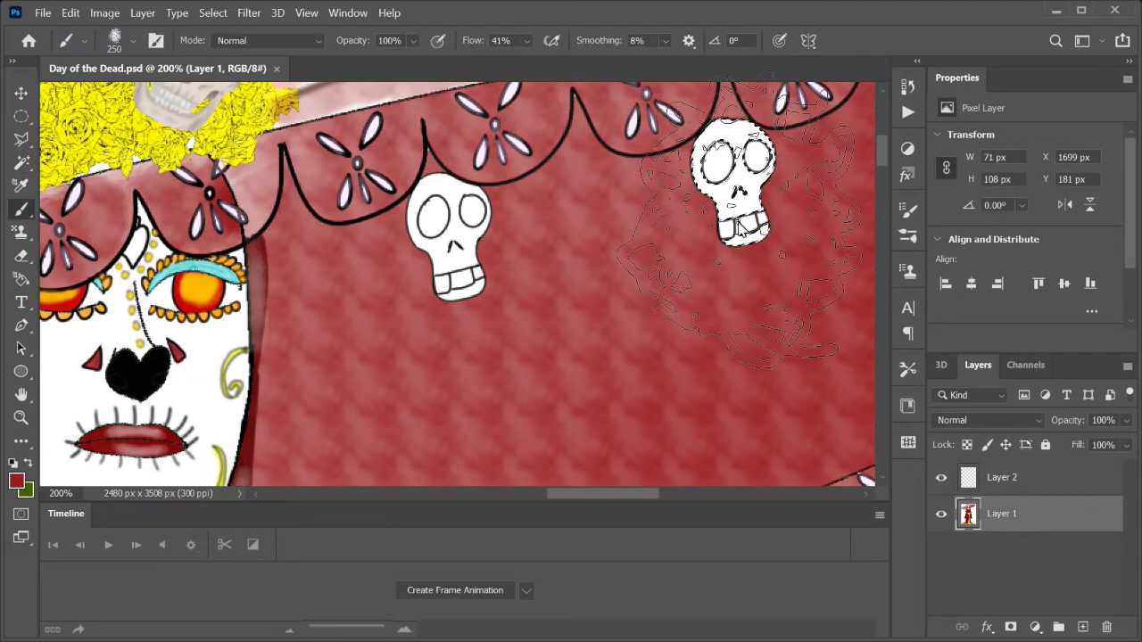
left_click(16, 481)
left_click_drag(592, 396, 592, 306)
left_click(755, 170)
left_click(908, 209)
scroll(714, 401, "down", 5)
left_click(803, 372)
left_click_drag(713, 161, 765, 229)
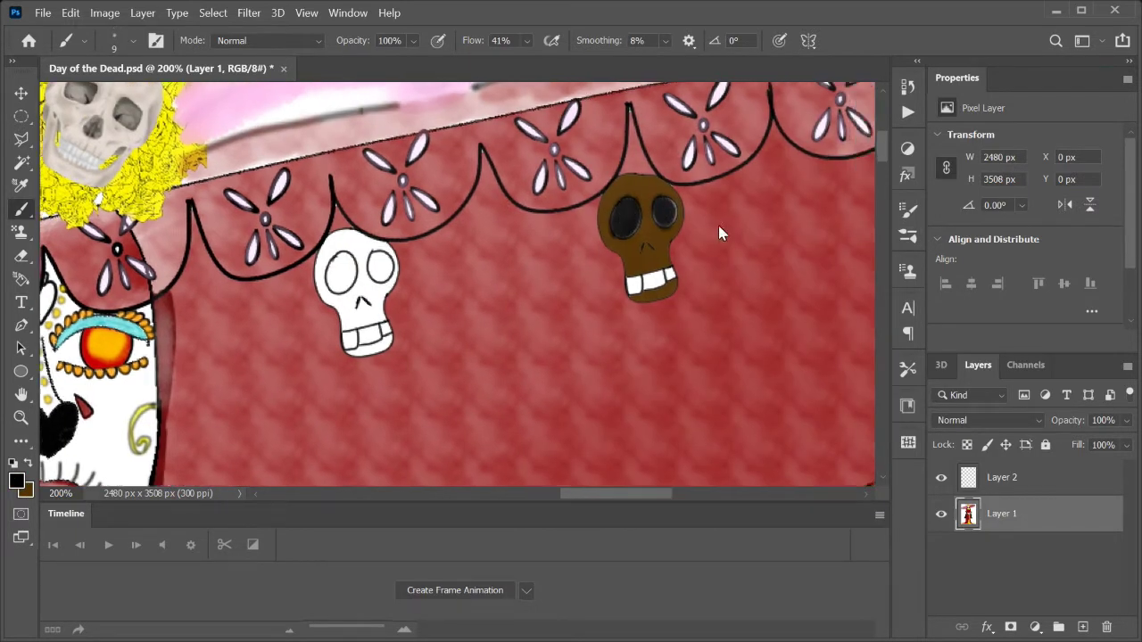
left_click_drag(719, 234, 560, 256)
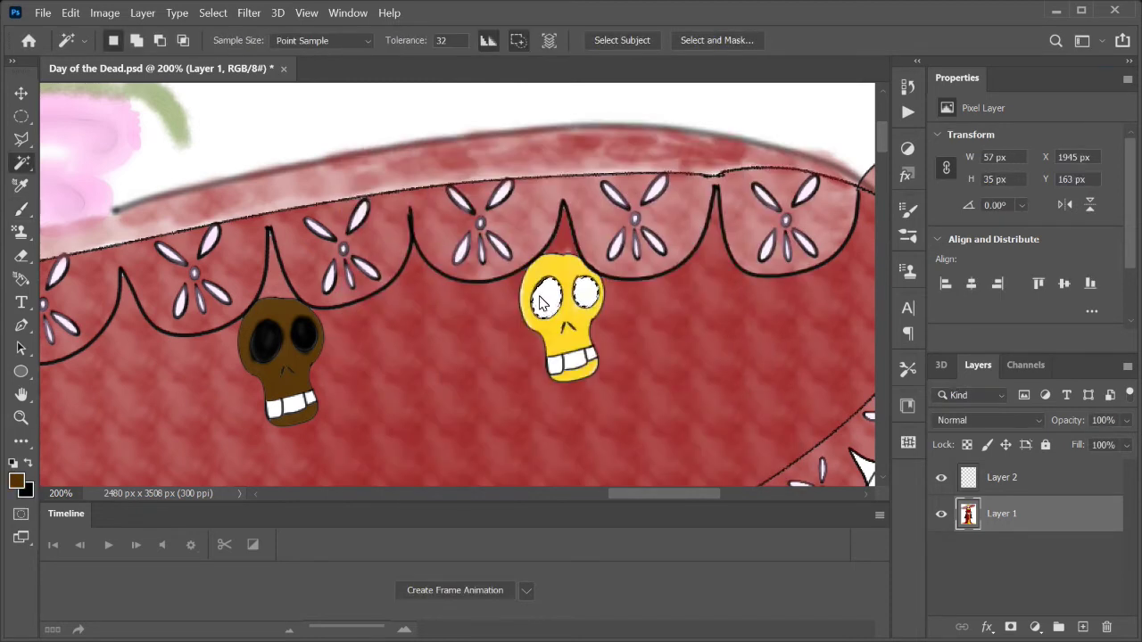
key("b")
left_click_drag(552, 283, 547, 308)
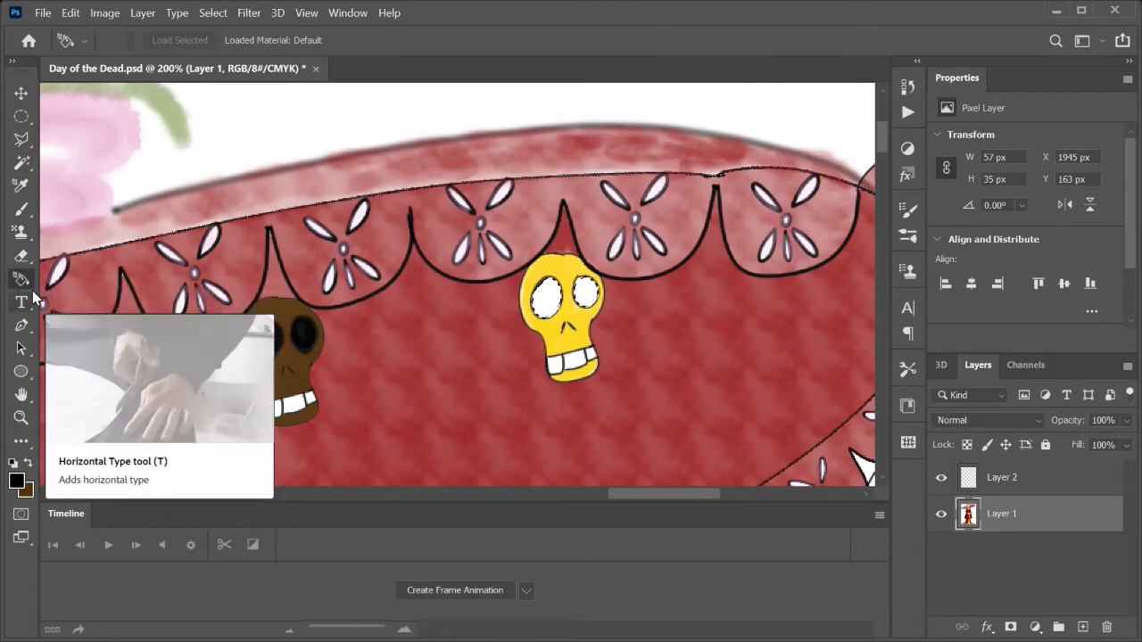
Fill the yellow skull's left eye with black using the Paint Bucket, then sample its yellow
left_click(22, 209)
left_click(22, 441)
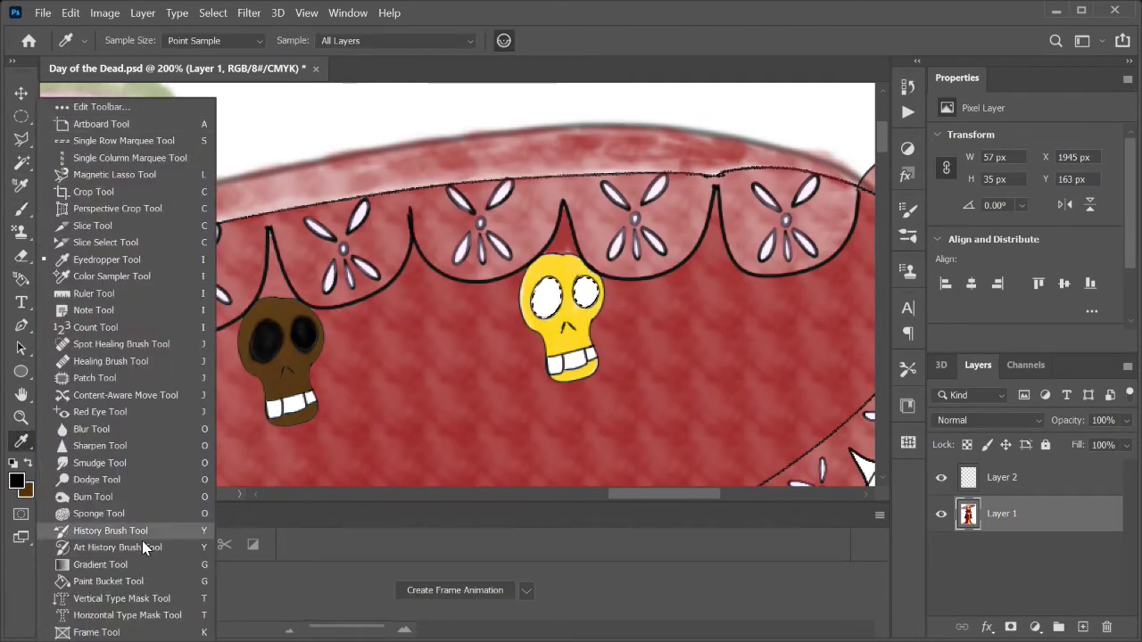
left_click(134, 452)
left_click(548, 298)
key("ctrl+d")
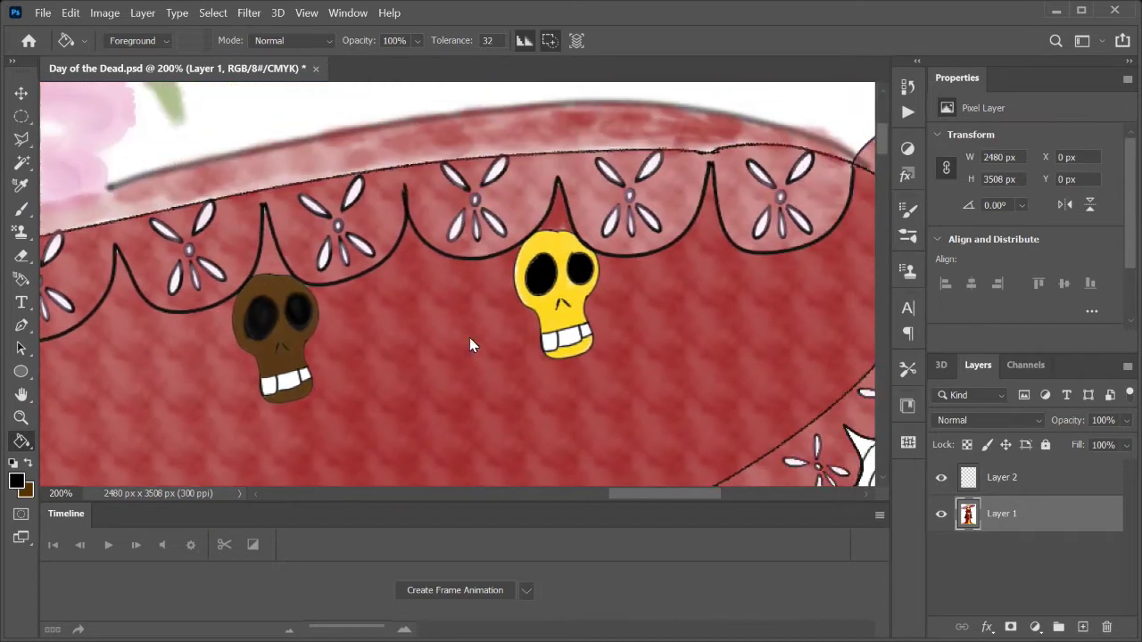
key("b")
left_click(521, 280, "alt")
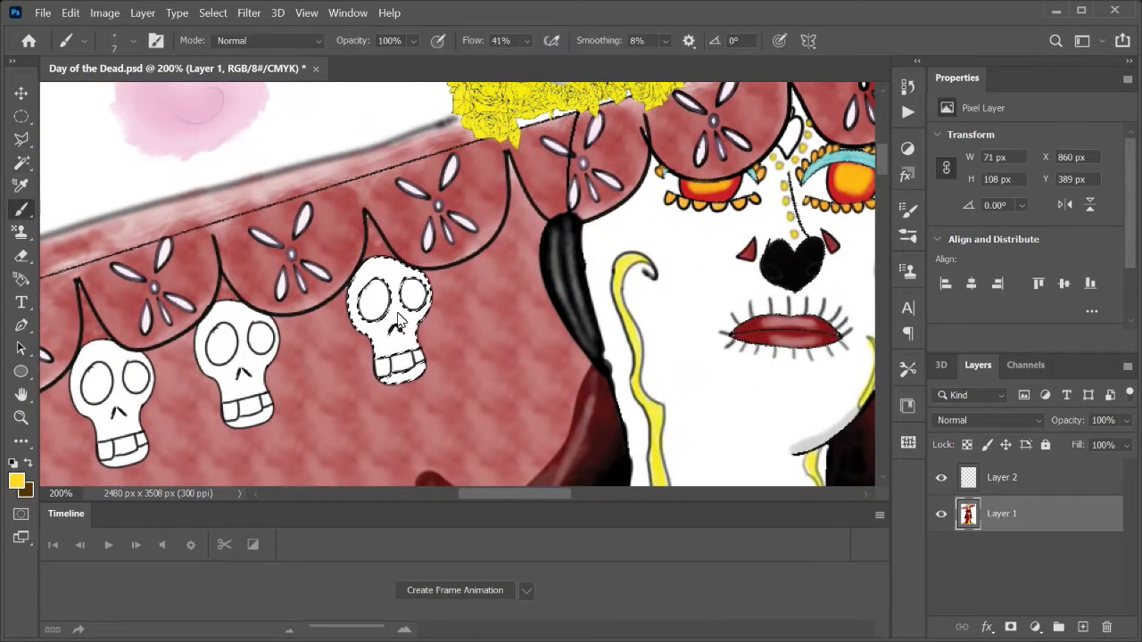
Select the yellow skull's eyes and paint the brown skull's eyes yellow
key("w")
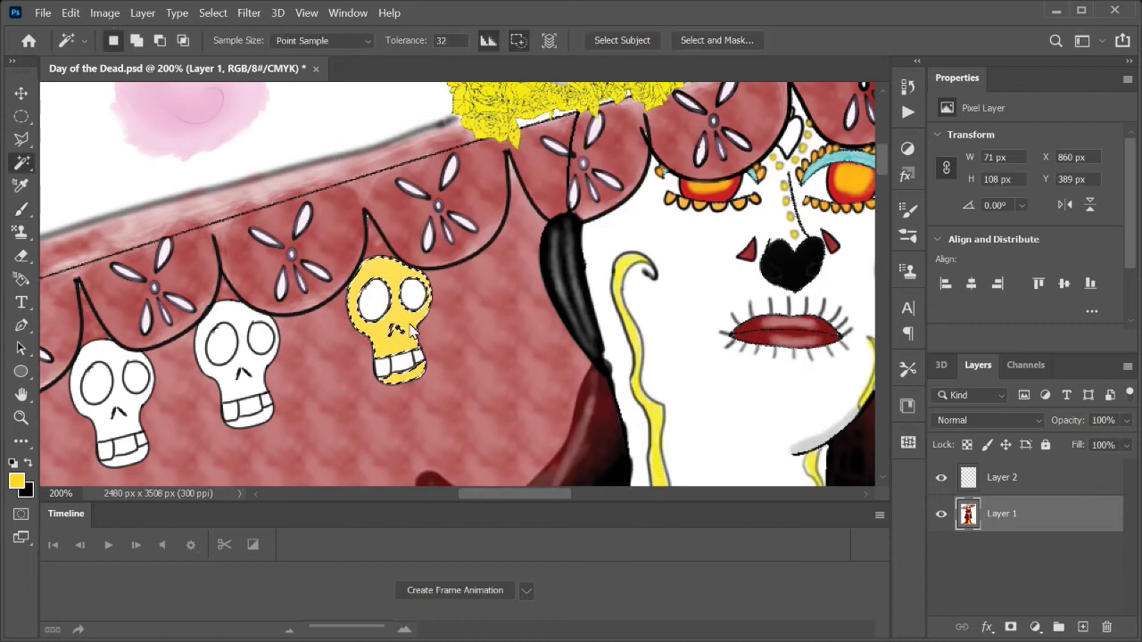
key("b")
key("x")
left_click(383, 310)
key("ctrl+d")
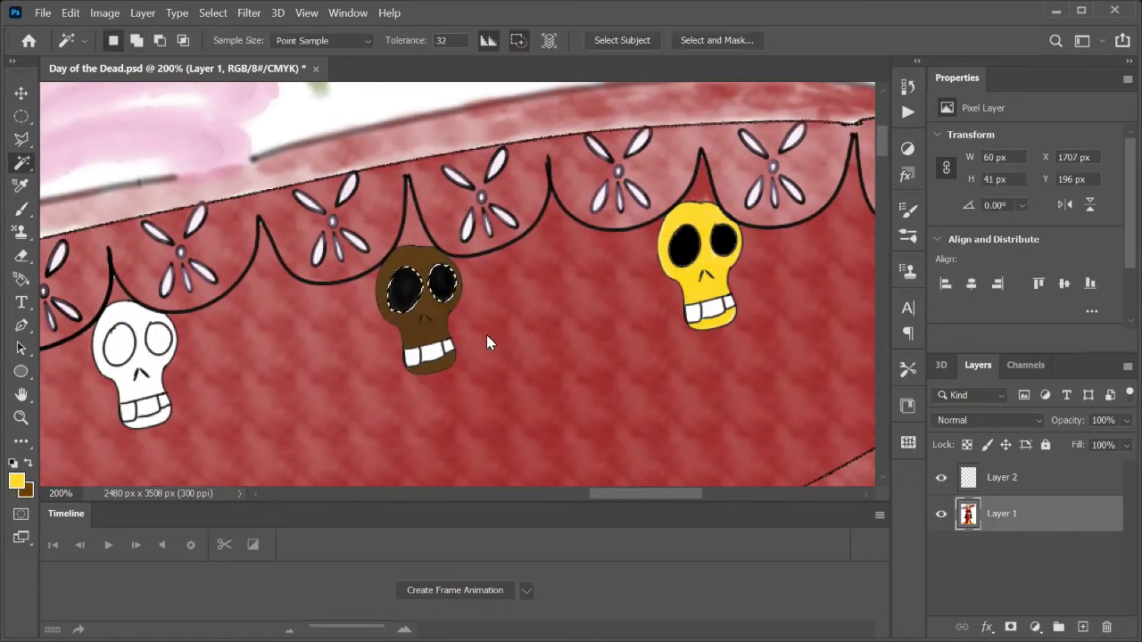
key("b")
left_click_drag(442, 283, 414, 276)
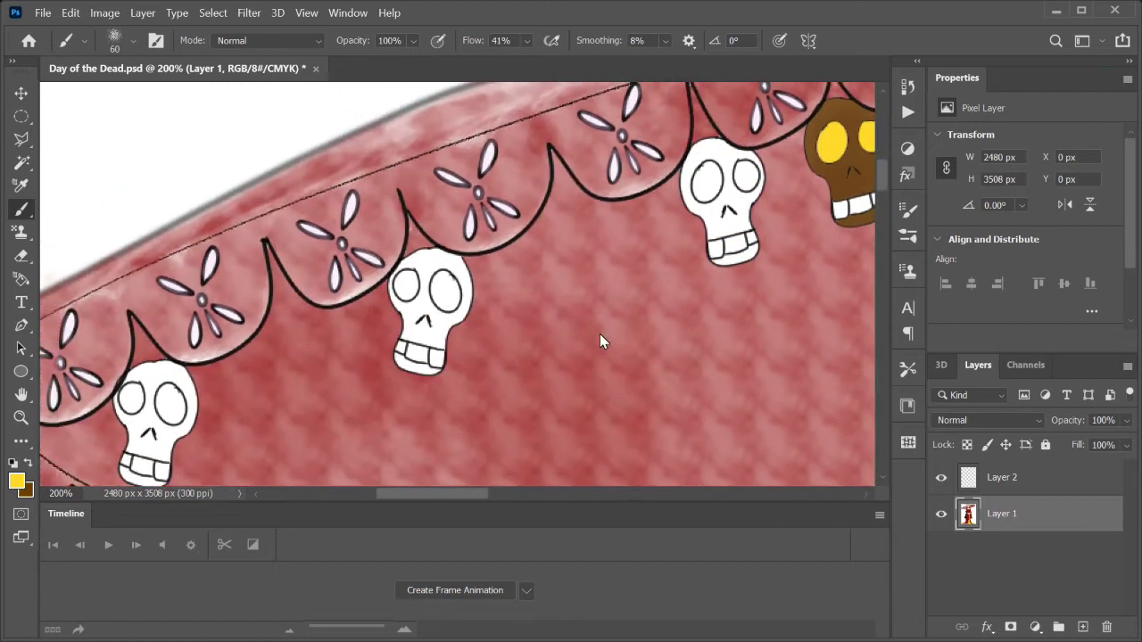
Paint another skull yellow and give it black eye holes
key("w")
key("b")
left_click_drag(420, 349, 444, 294)
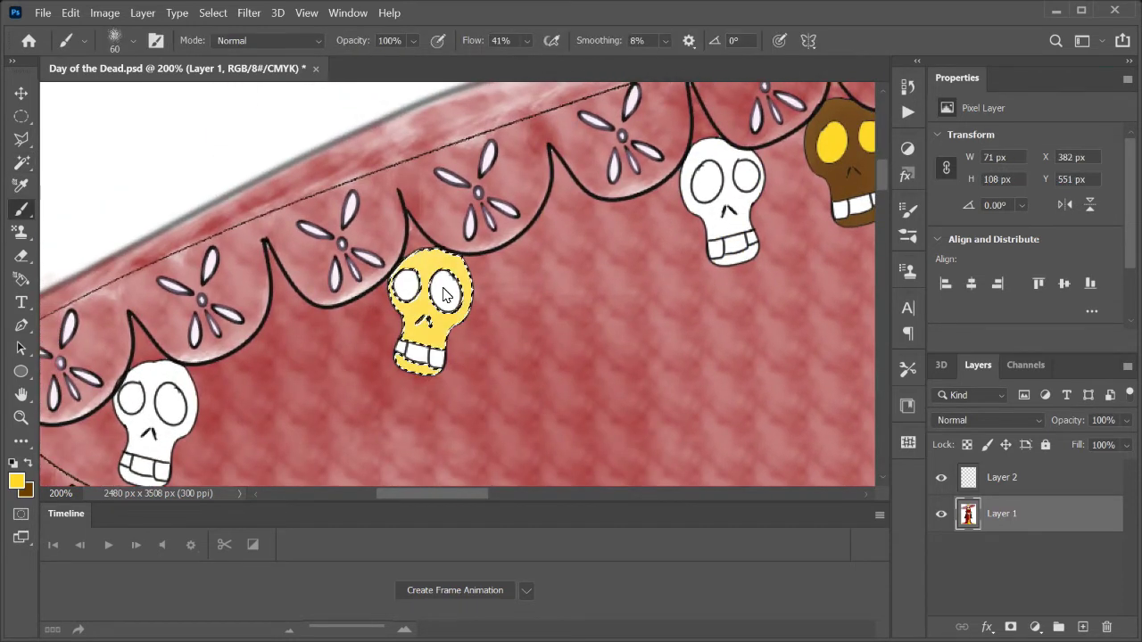
key("w")
left_click(413, 296, "shift")
left_click(16, 482)
left_click(770, 173)
key("b")
left_click_drag(406, 287, 446, 291)
key("ctrl+d")
Colour the skull at the left edge brown with yellow eyes
mouse_move(506, 326)
left_mouse_down()
mouse_move(565, 293)
mouse_move(671, 272)
mouse_move(716, 247)
left_mouse_up()
key("w")
left_click(326, 366, "shift")
key("b")
key("x")
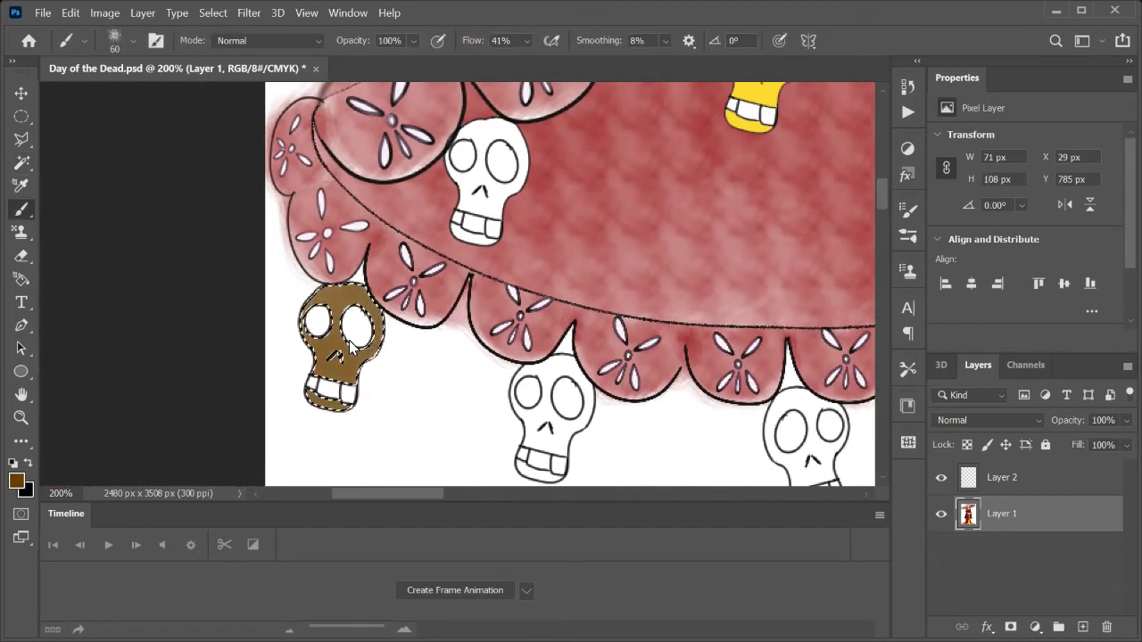
key("w")
left_click(17, 481)
left_click(783, 170)
left_click(353, 328, "shift")
key("b")
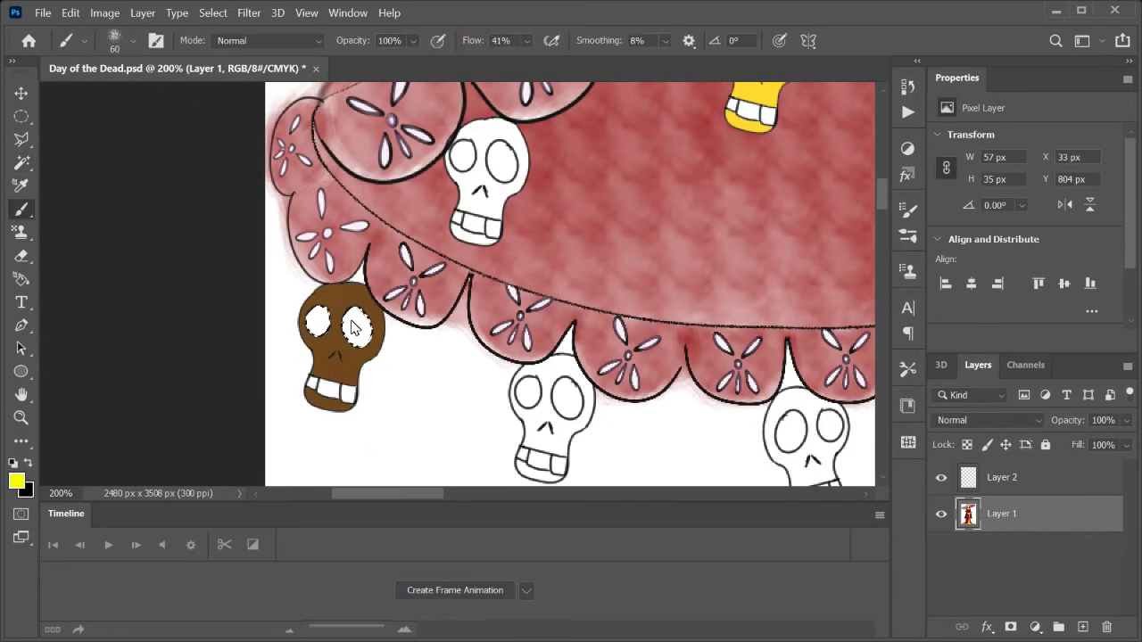
key("ctrl+d")
Paint the middle white skull yellow
scroll(417, 445, "up", 2)
scroll(576, 285, "down", 3)
scroll(576, 286, "right", 3)
scroll(527, 302, "right", 3)
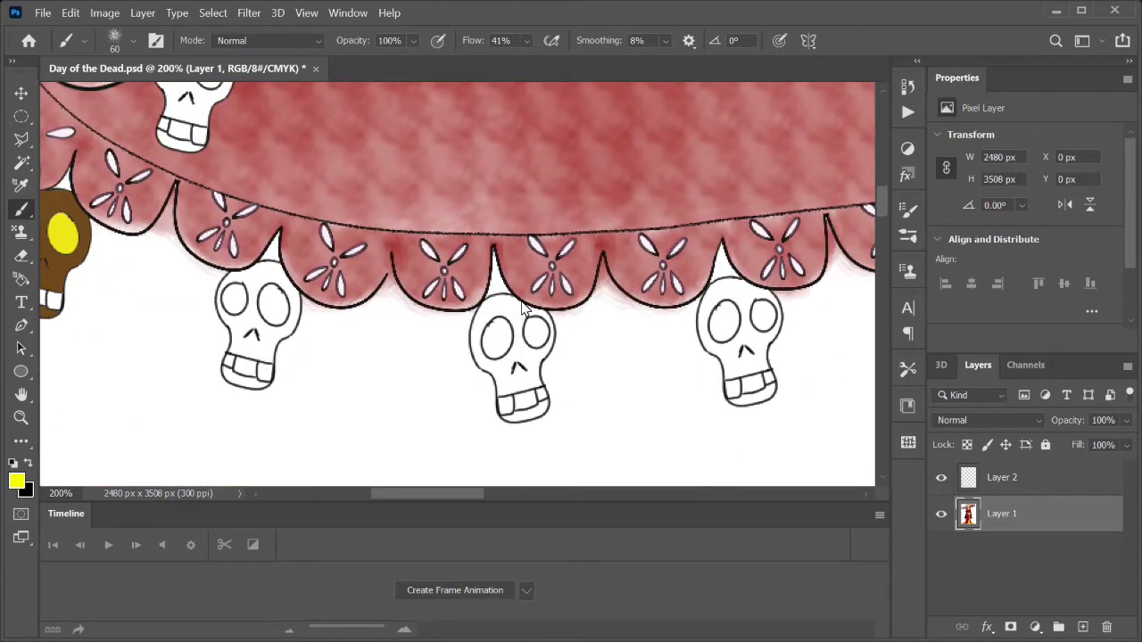
key("w")
left_click(522, 350, "shift")
key("b")
left_click_drag(500, 348, 535, 419)
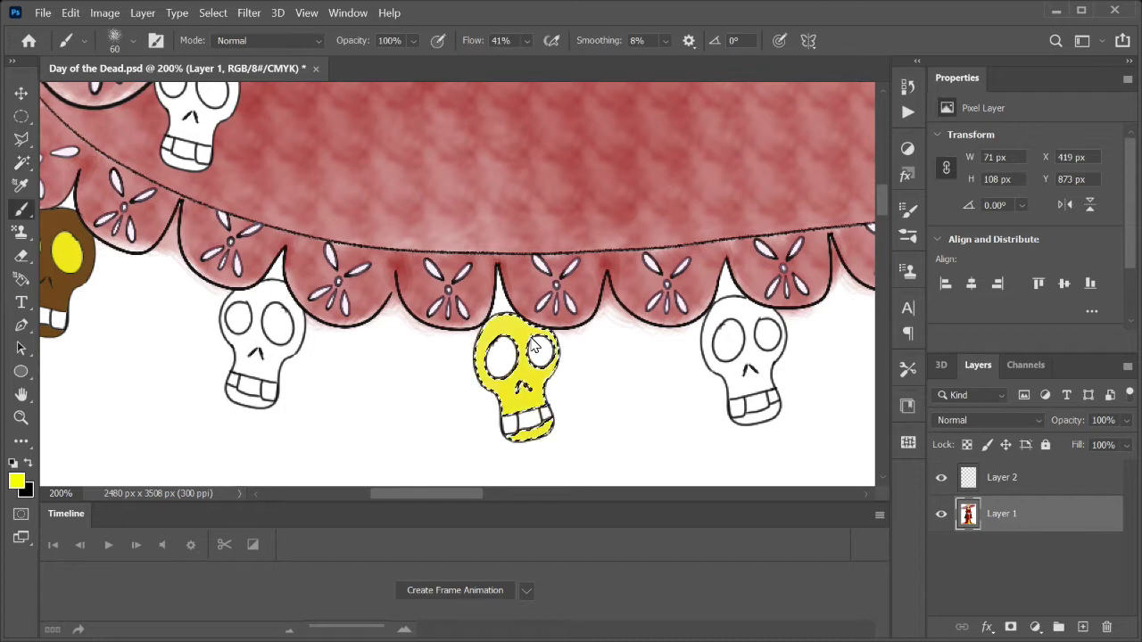
Paint the skull beside the hair olive brown
scroll(624, 347, "right", 3)
scroll(688, 359, "right", 4)
key("w")
left_click(512, 339, "shift")
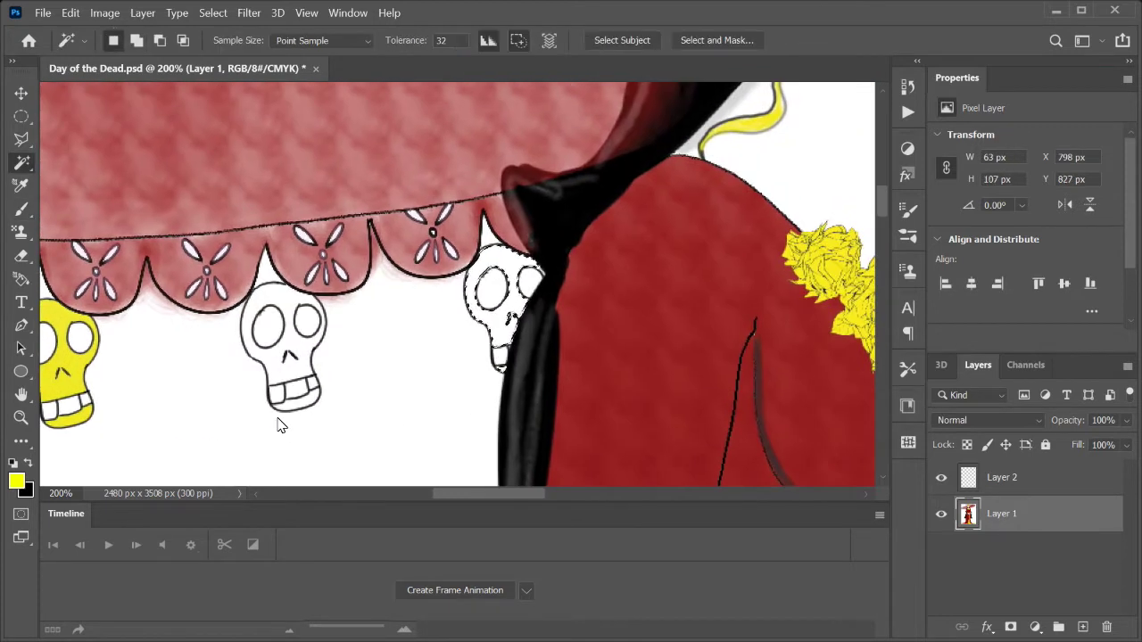
left_click(16, 481)
left_click(553, 316)
key("Return")
key("b")
left_click_drag(482, 277, 513, 256)
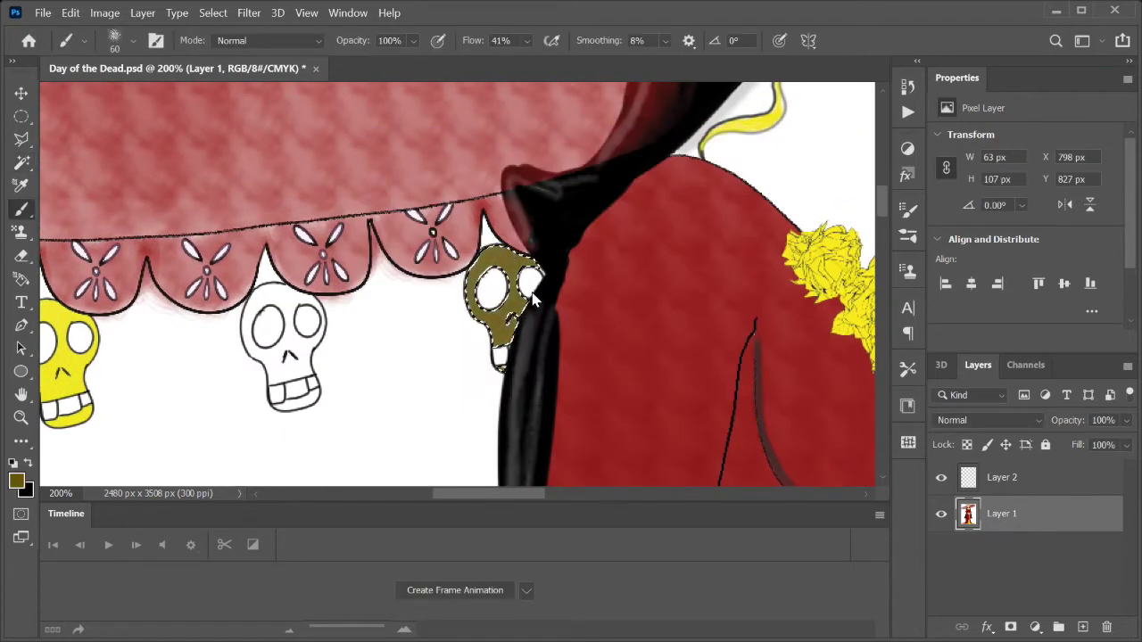
Fill both eyes of the olive skull with yellow
left_click(16, 482)
left_click_drag(595, 377, 594, 369)
key("Return")
key("alt+BackSpace")
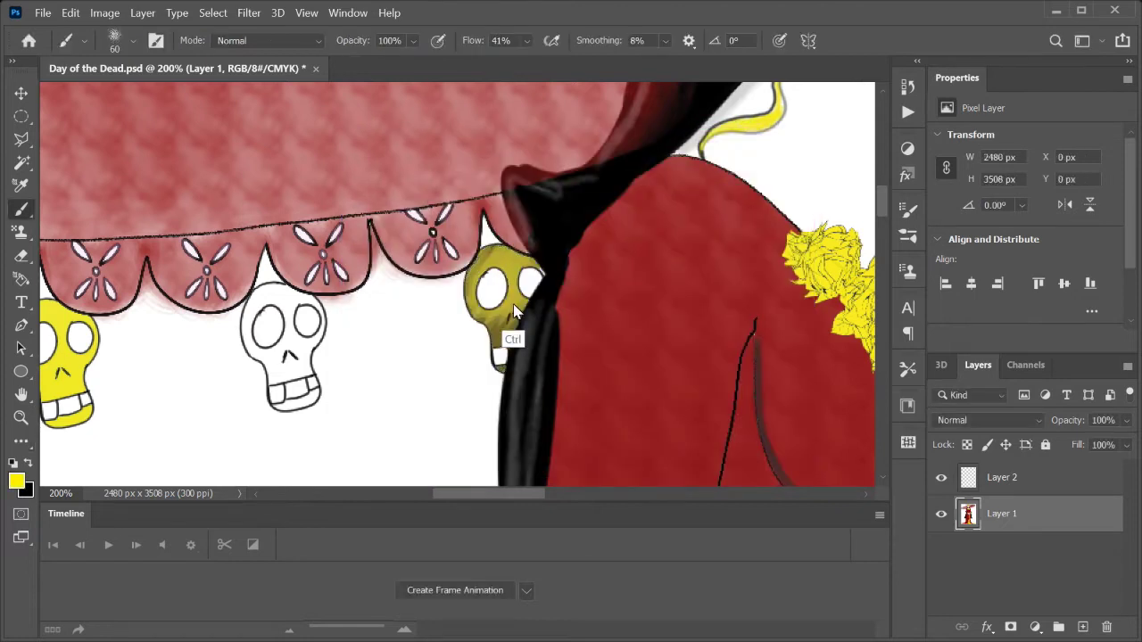
key("w")
left_click(493, 287)
left_click(530, 282, "shift")
key("alt+BackSpace")
key("b")
Magic Wand-select the small skull beside the hair
left_click_drag(665, 364, 510, 395)
key("w")
left_click(337, 357)
key("b")
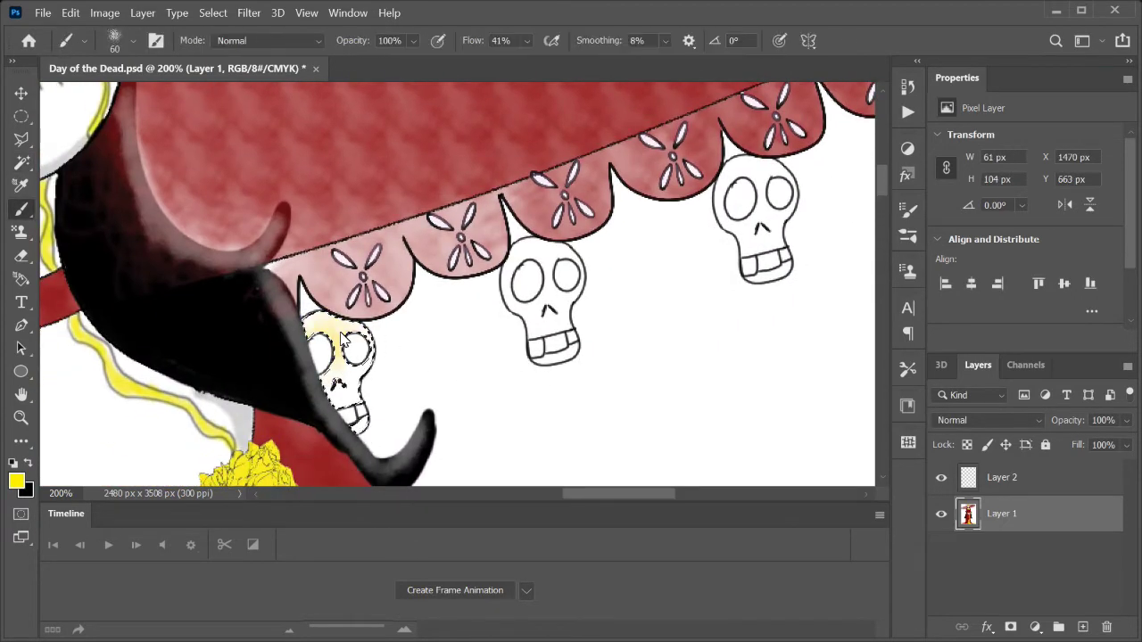
Pick a darker olive shade and fill the selected skull with it
left_click_drag(869, 256, 490, 393)
key("w")
key("i")
left_click(16, 482)
left_click(562, 363)
left_click_drag(595, 371, 595, 376)
key("Return")
key("w")
key("alt+BackSpace")
key("b")
Fill the dark olive skull's eyes with yellow
left_click(16, 482)
key("Return")
key("w")
left_click(361, 335)
key("alt+BackSpace")
key("b")
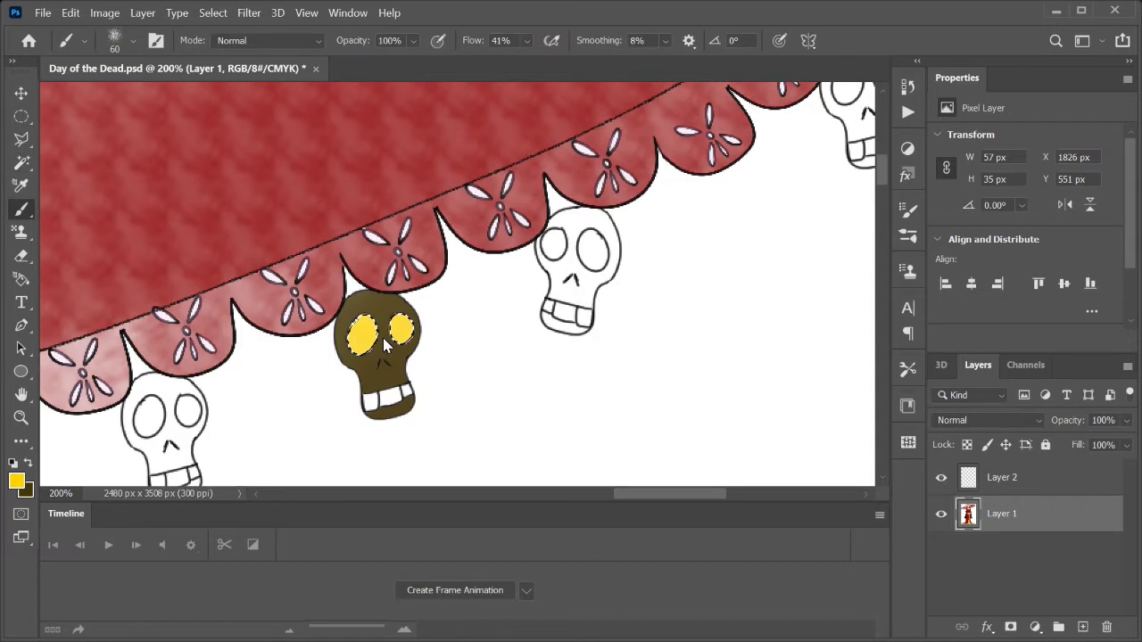
scroll(523, 365, "right", 5)
scroll(544, 351, "up", 5)
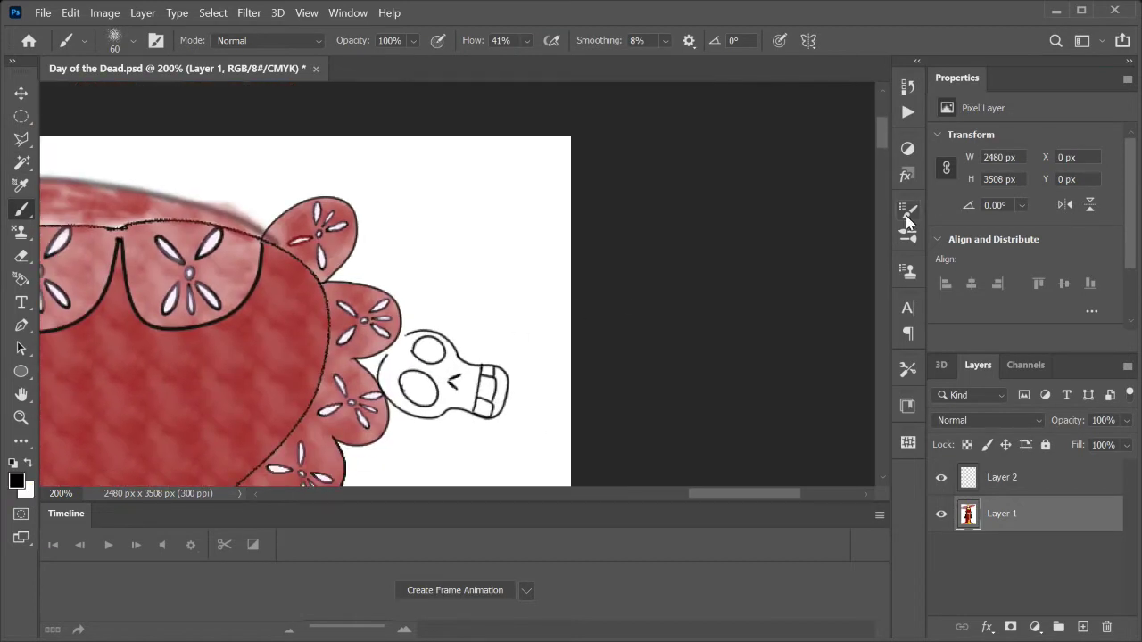
Choose a hard round brush from the general brush presets
left_click(907, 211)
left_click(593, 176)
double_click(803, 377)
Fill the skull at the brim's tip with the dark colour
key("w")
left_click(497, 408, "shift")
left_click(16, 482)
key("Return")
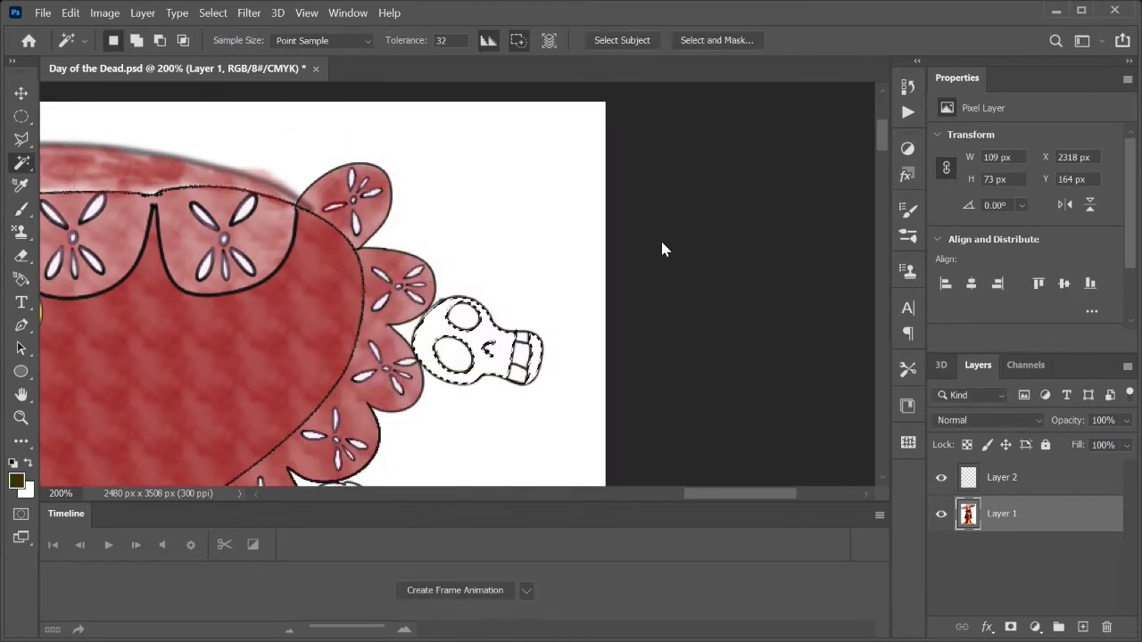
key("b")
left_click(908, 211)
left_click(811, 169)
key("alt+BackSpace")
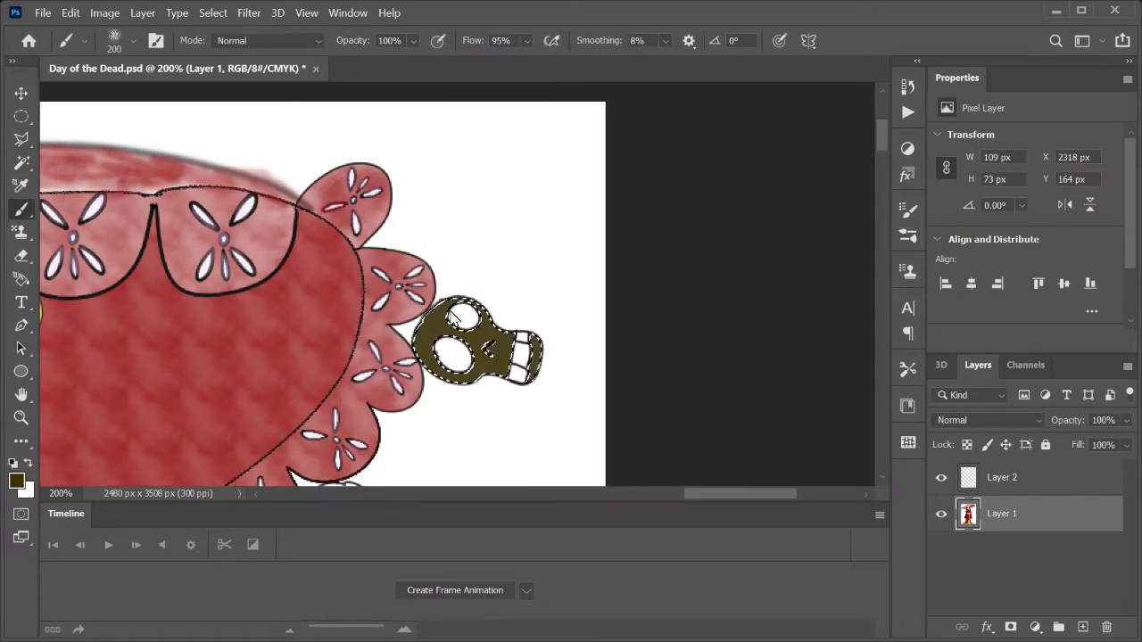
Set yellow as the paint colour and fill a white brim skull with it
key("w")
left_click(24, 489)
key("Return")
key("b")
key("x")
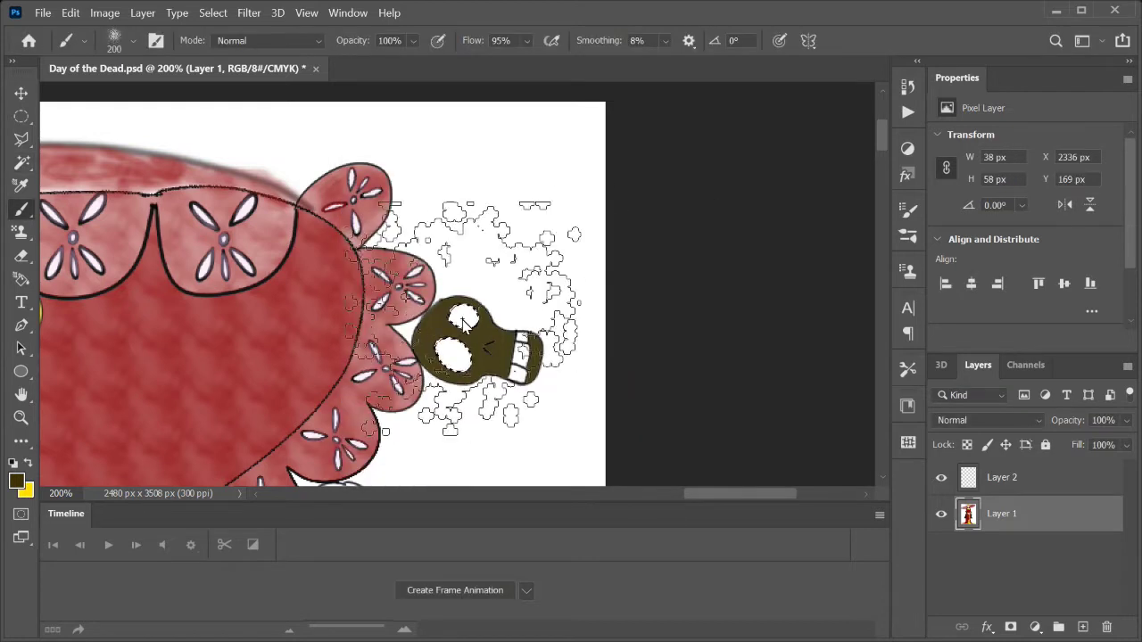
scroll(520, 293, "down", 3)
scroll(520, 292, "up", 3)
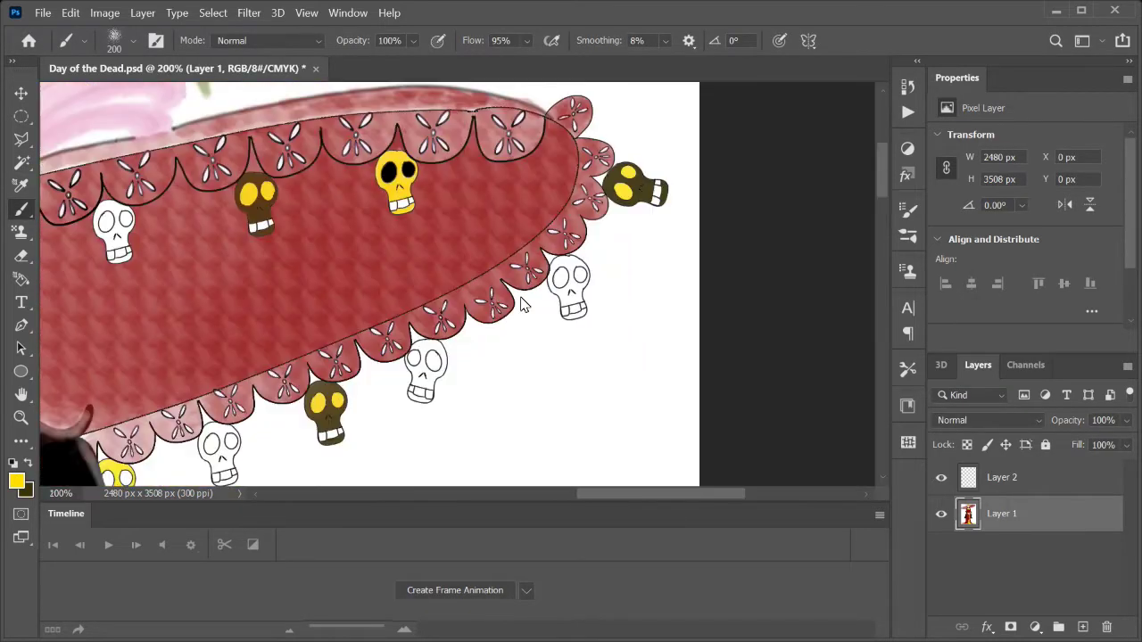
scroll(456, 323, "down", 3)
key("w")
left_click(456, 323)
key("x")
key("b")
key("ctrl+BackSpace")
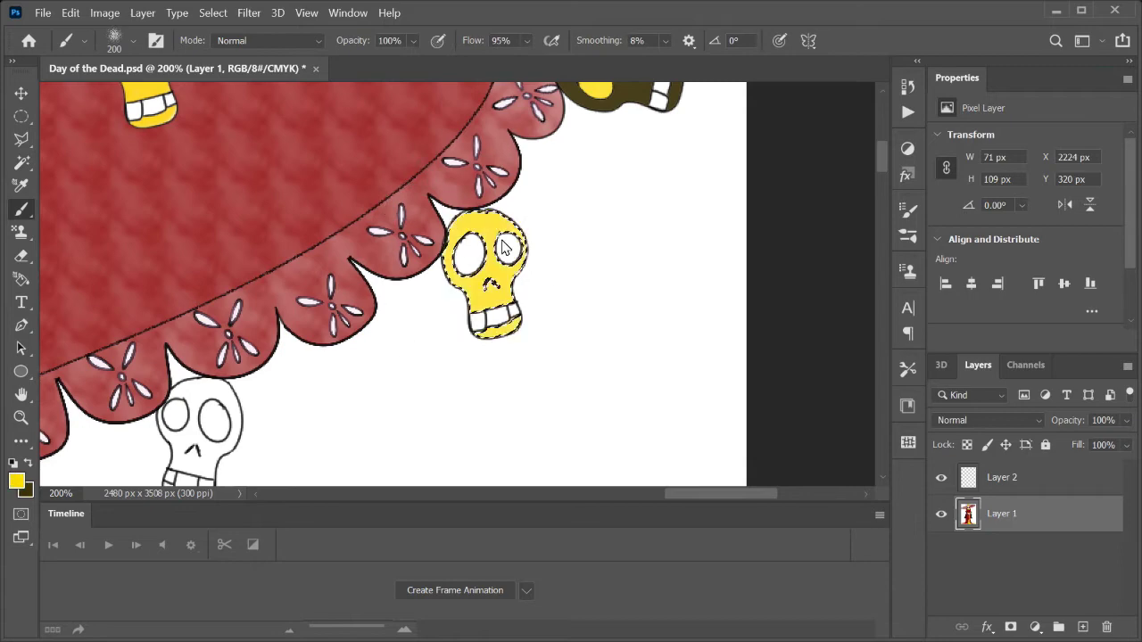
Copy the yellow skull's black eyes onto the white skull and zoom out
key("ctrl+d")
key("w")
left_click(468, 256)
left_click(507, 250, "shift")
key("Delete")
key("b")
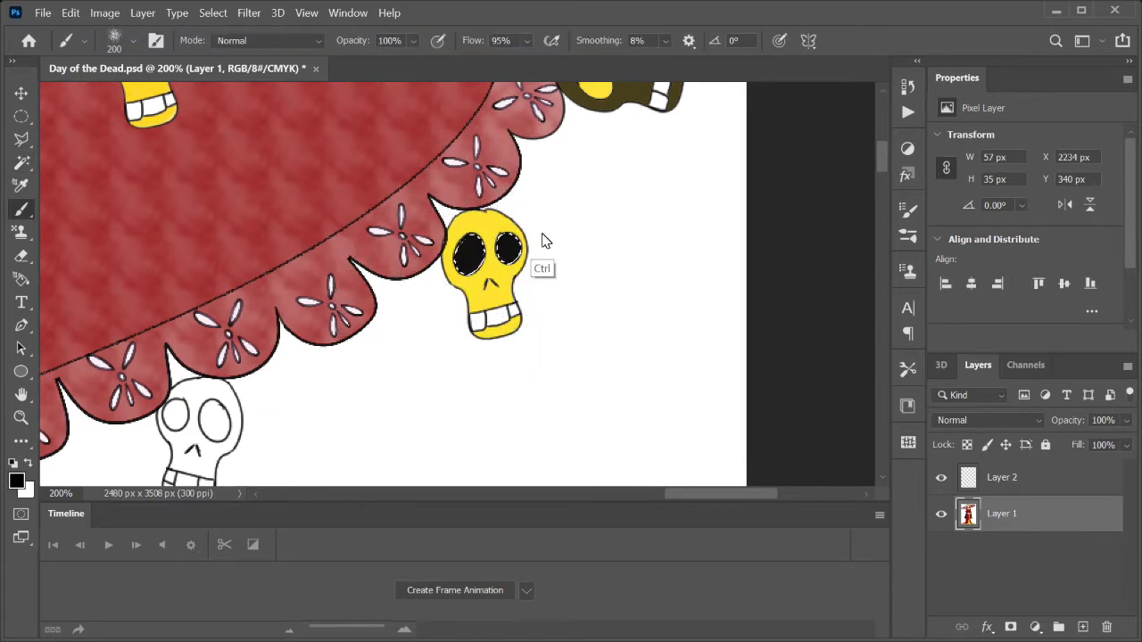
left_click_drag(545, 241, 496, 320)
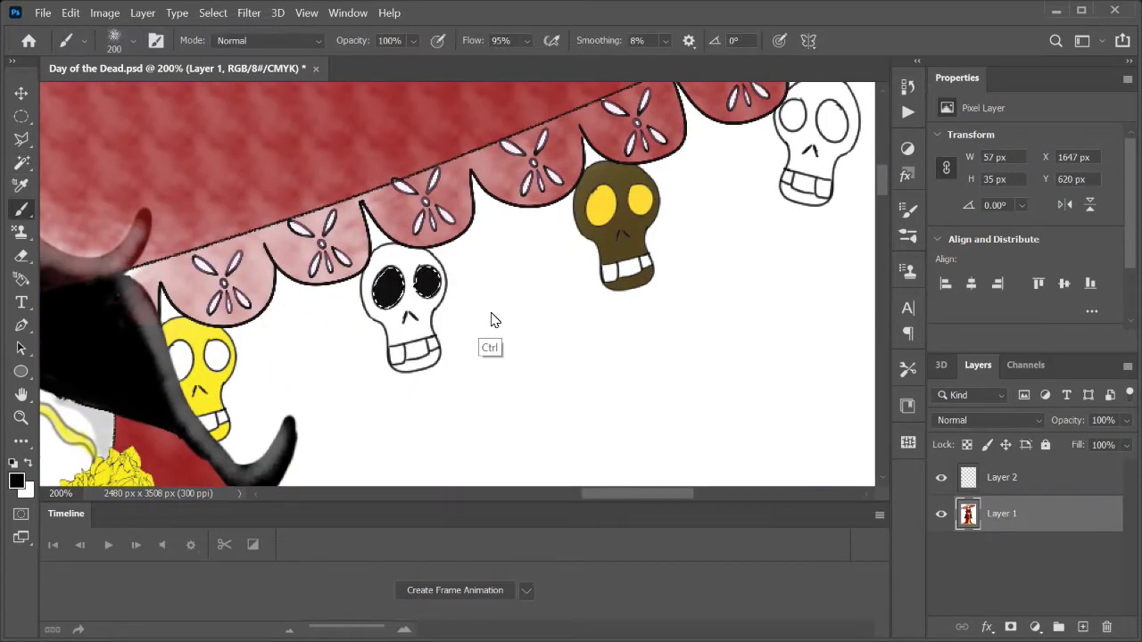
key("ctrl+d")
key("ctrl+minus")
key("ctrl+minus")
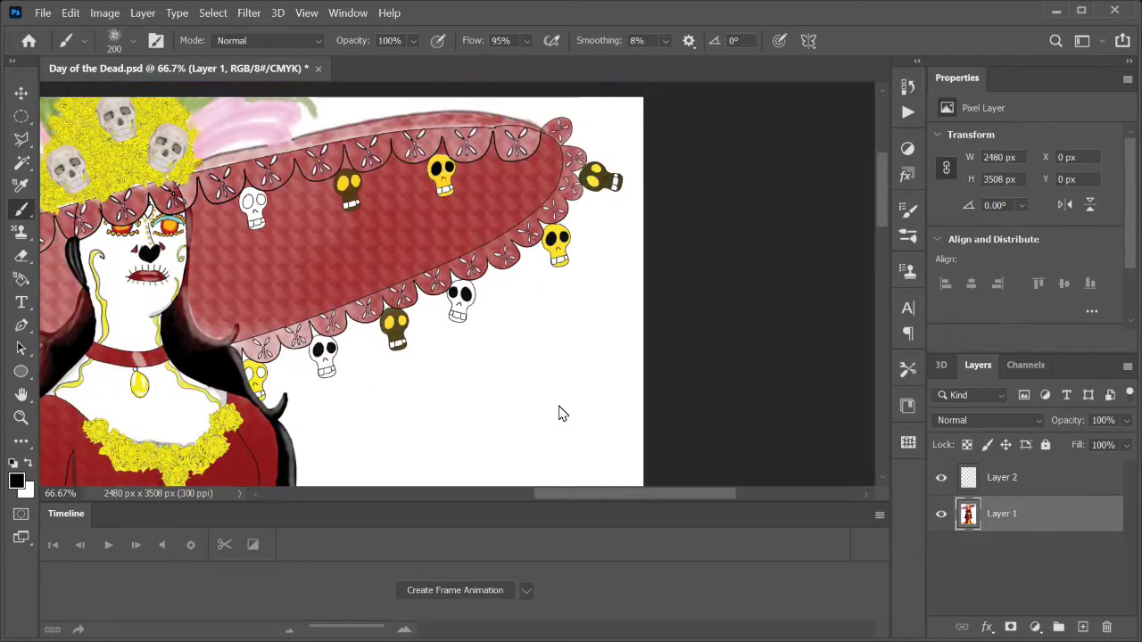
Magic Wand-select the white face and view the top of the hat
scroll(559, 413, "up", 2)
key("w")
left_click(395, 319)
key("b")
scroll(623, 283, "up", 2)
scroll(623, 283, "up", 2)
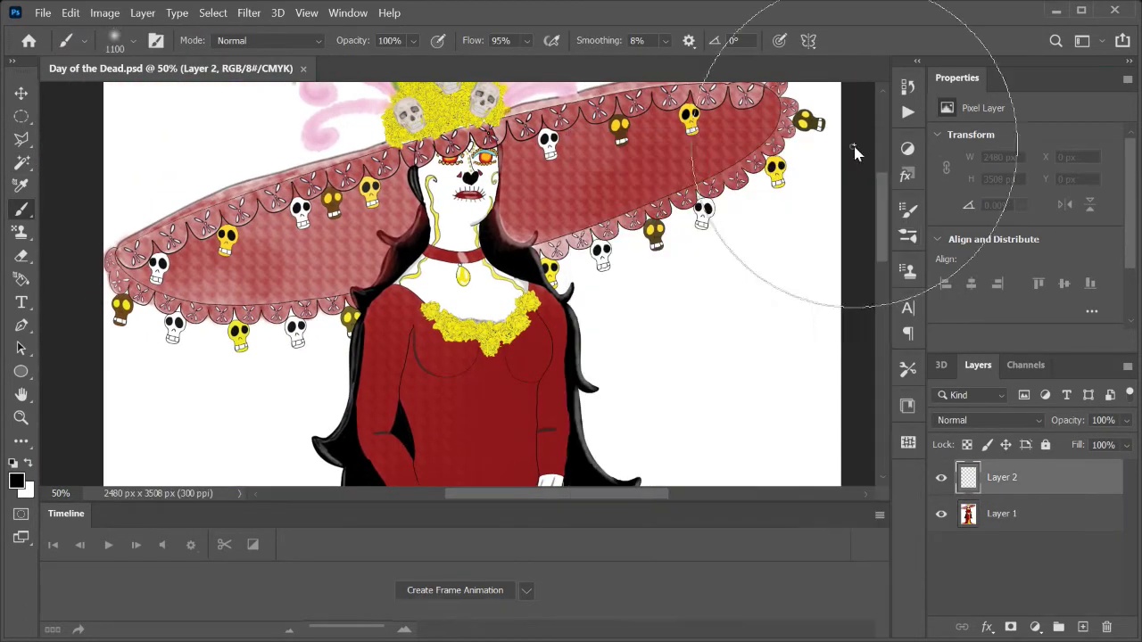
Sample white from the artwork and brush a soft white stroke over a skull
left_click(187, 427)
key("Return")
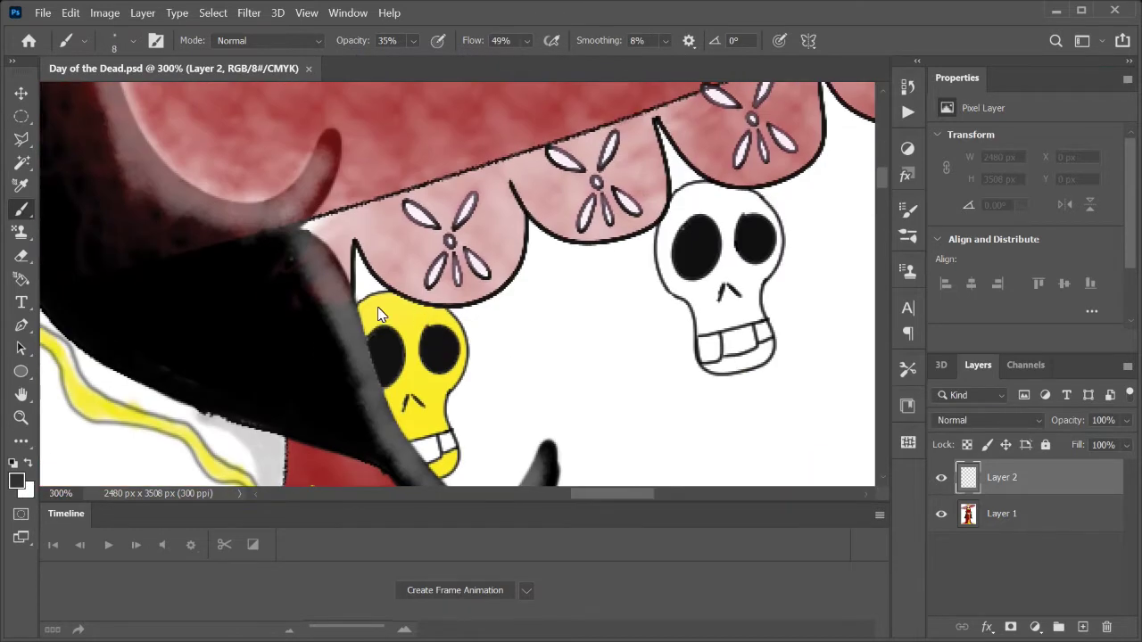
left_click_drag(382, 311, 406, 303)
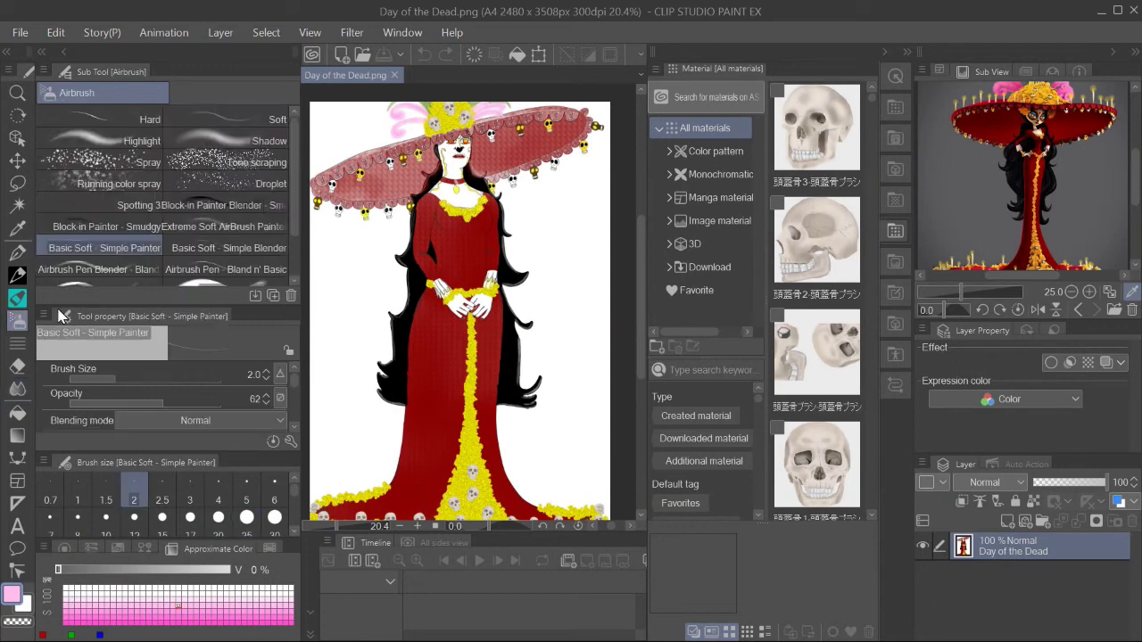
left_click(17, 342)
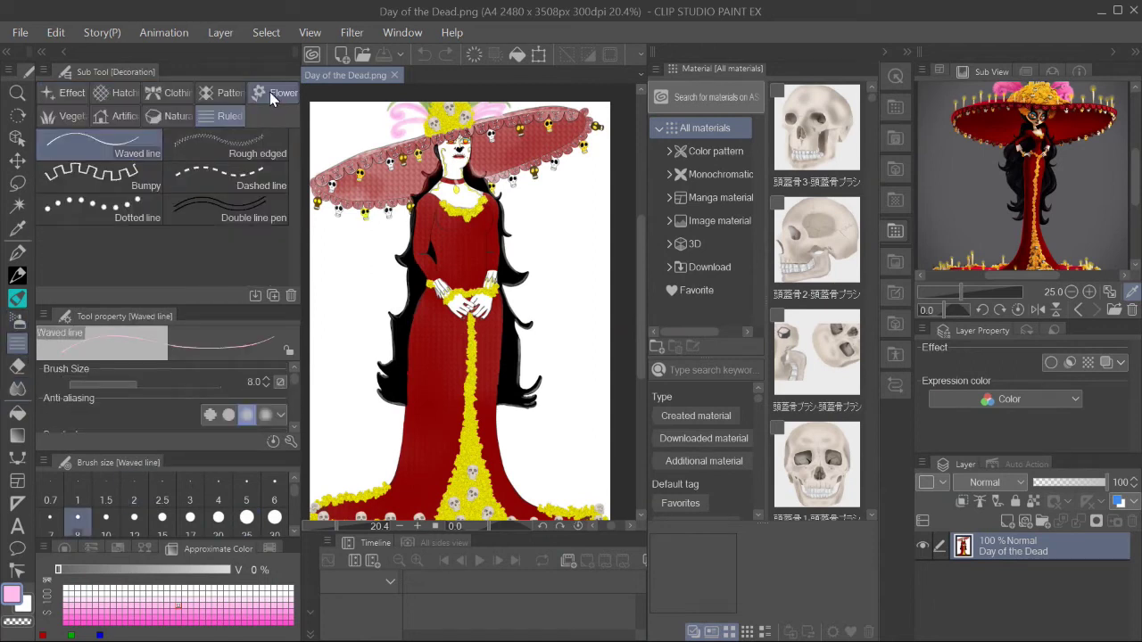
Browse the Effect, Artificial, Ruled and Clothing decoration brushes, then pick the Rose brush
left_click_drag(294, 178, 289, 270)
scroll(289, 258, "up", 5)
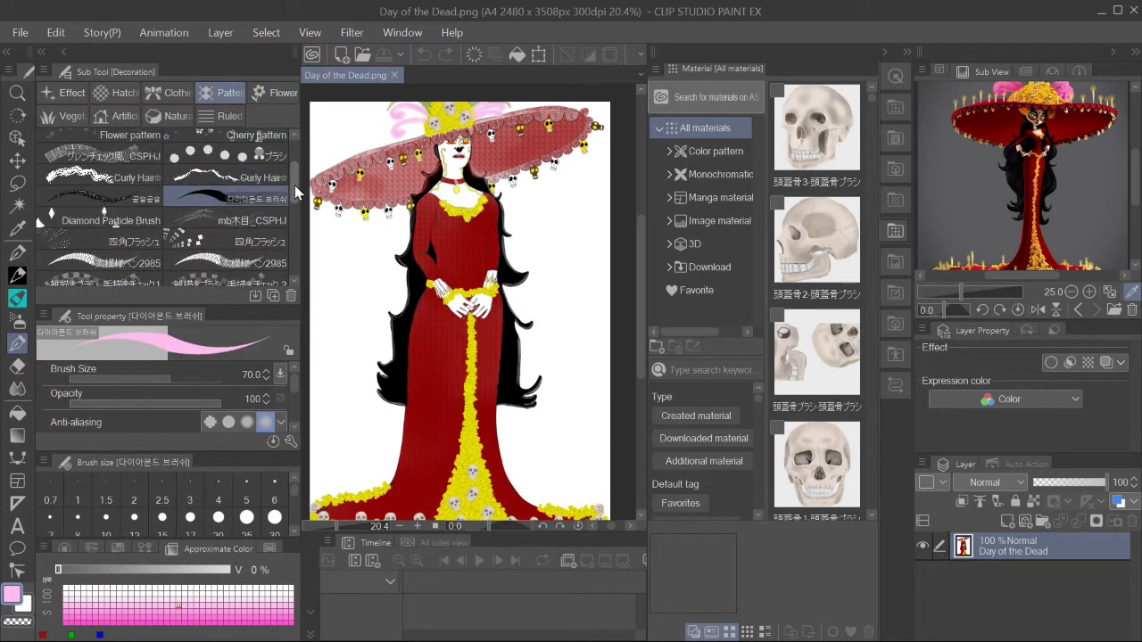
left_click(64, 92)
scroll(200, 230, "down", 2)
left_click(127, 114)
left_click(219, 116)
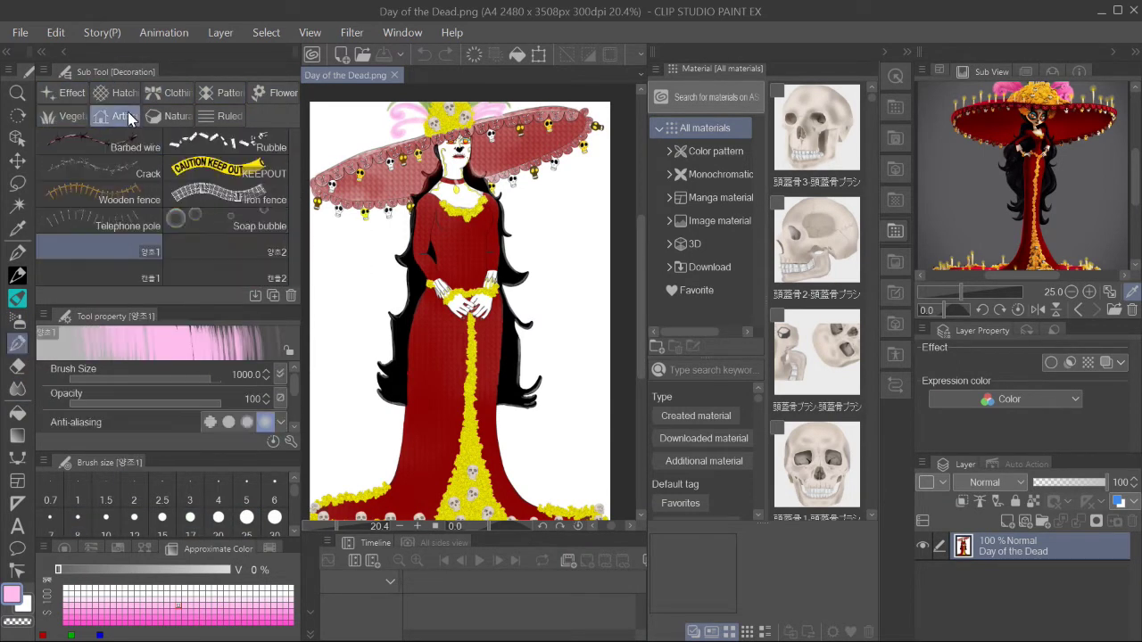
left_click(178, 92)
left_click(277, 92)
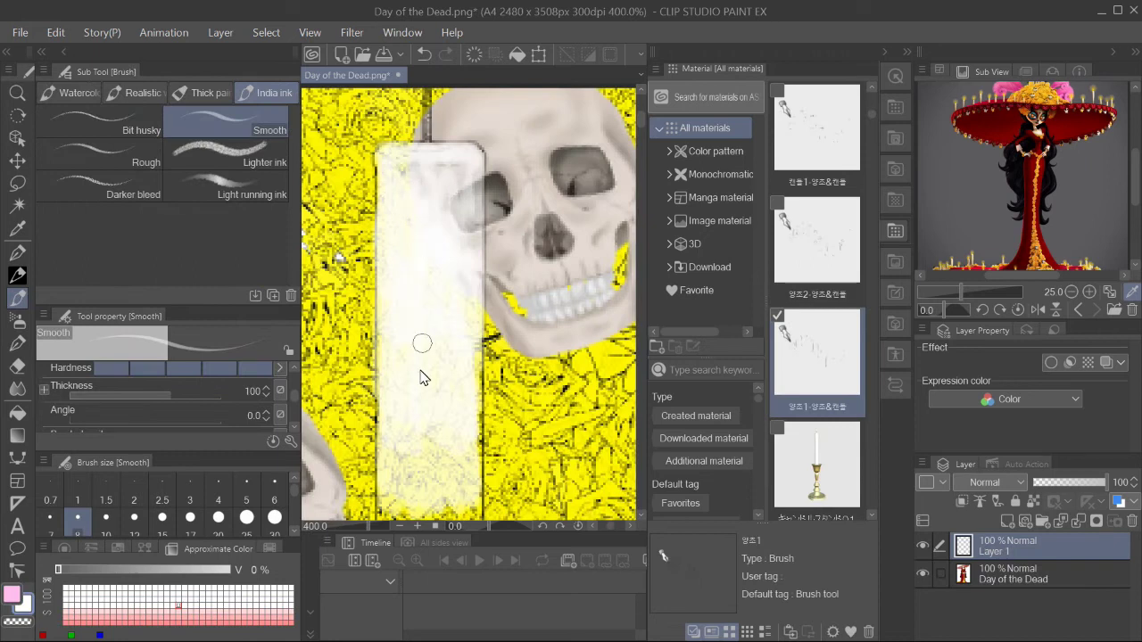
Scroll the canvas to review the candles above the yellow roses
scroll(404, 159, "down", 3)
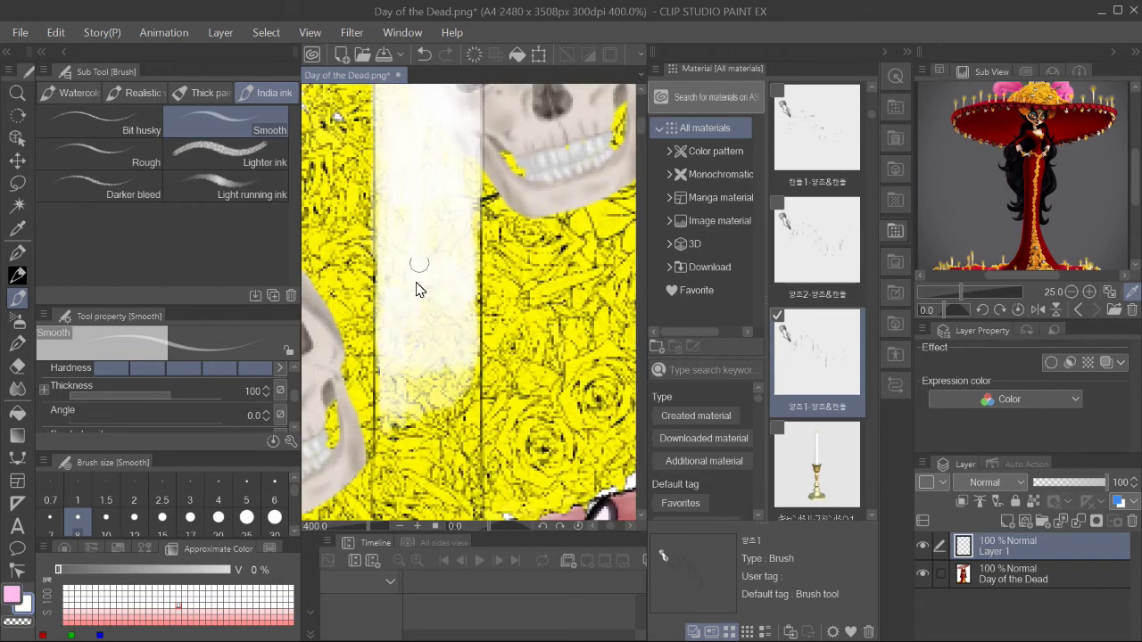
scroll(297, 389, "up", 3)
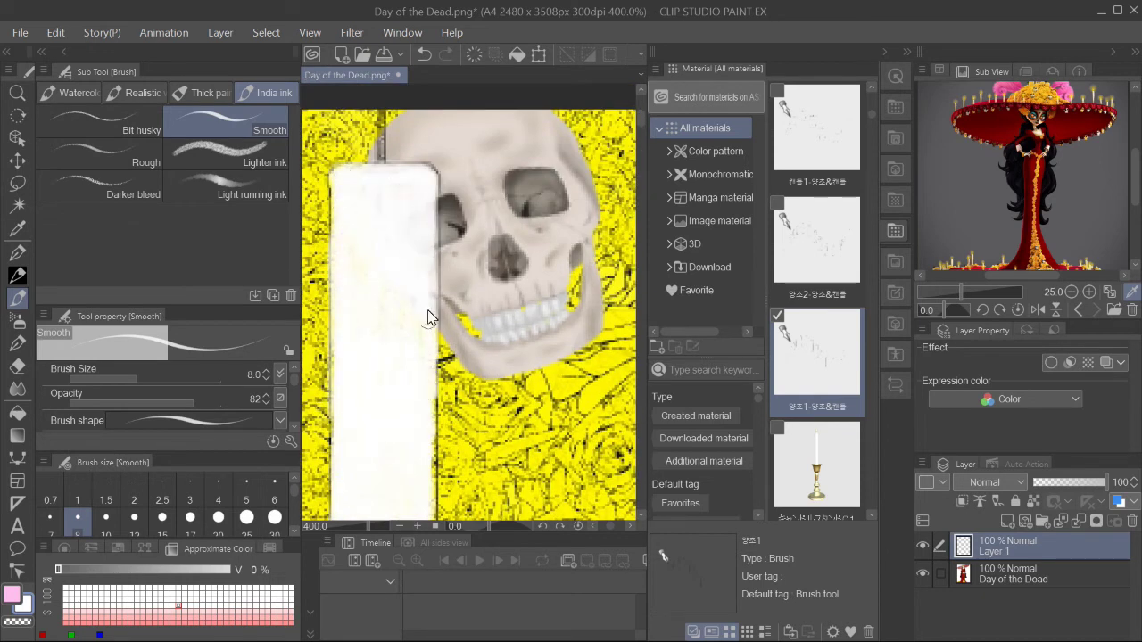
scroll(427, 316, "down", 3)
scroll(388, 418, "down", 3)
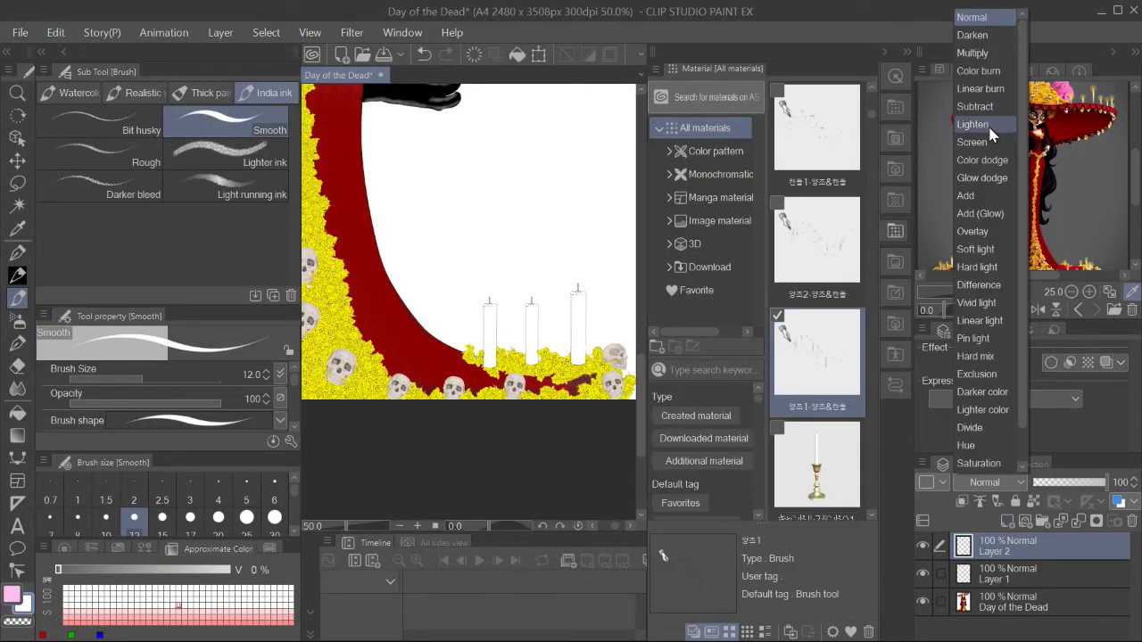
Try Lighten then keep Layer 2 on Normal, and paint yellow flames above each candle wick
left_click(972, 124)
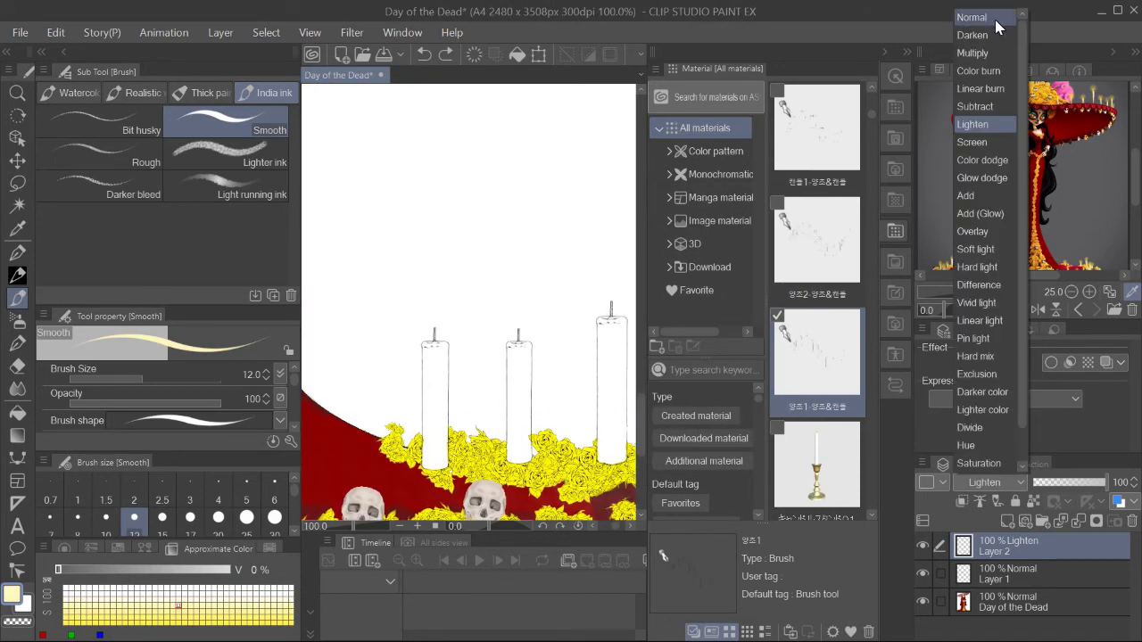
left_click(997, 214)
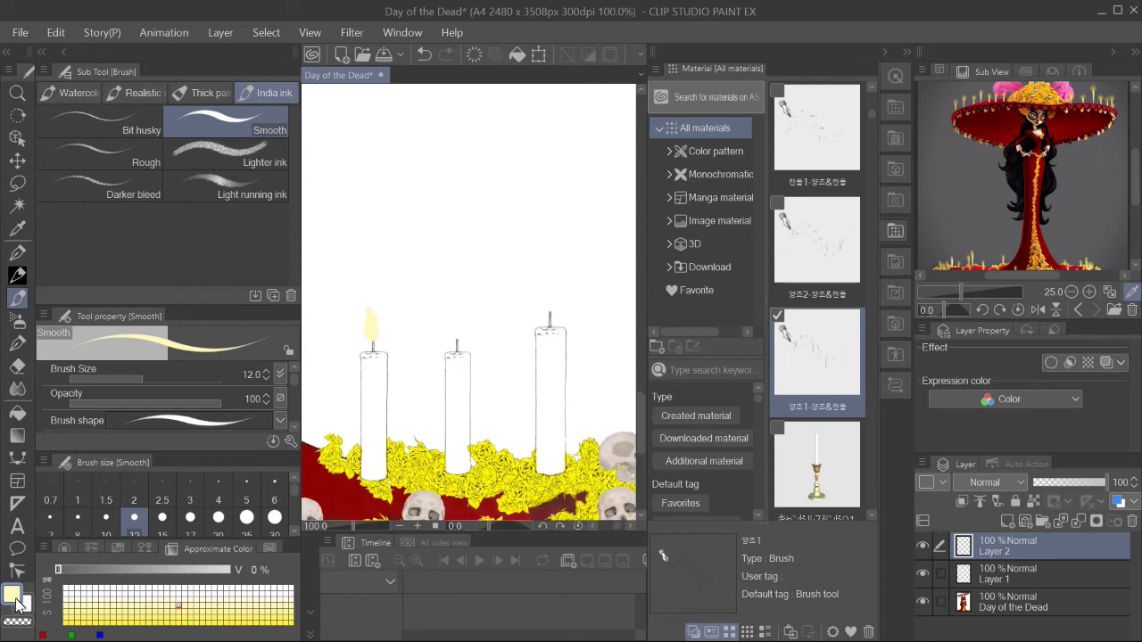
left_click(990, 481)
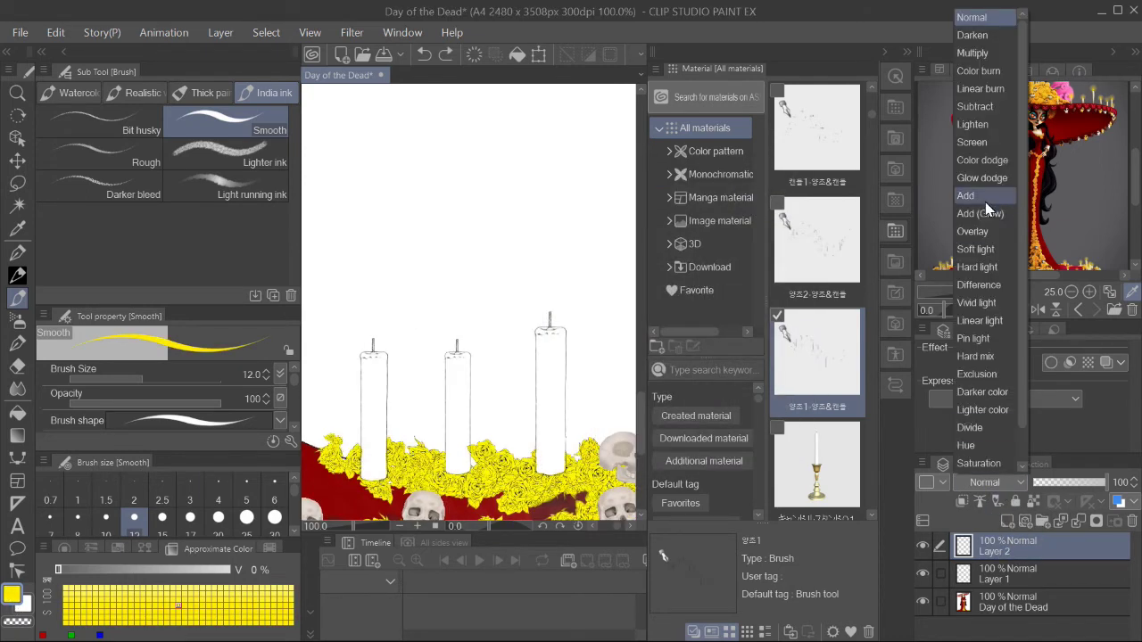
key("Escape")
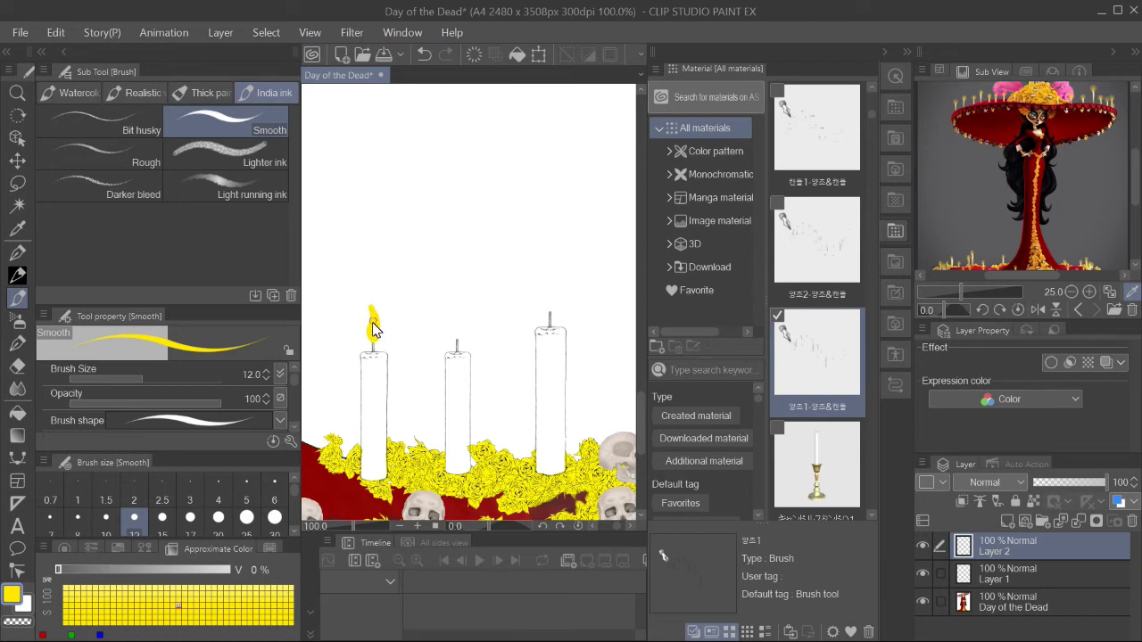
mouse_move(546, 326)
left_mouse_down()
mouse_move(551, 294)
mouse_move(492, 439)
left_mouse_up()
left_click_drag(584, 259, 582, 206)
left_click_drag(493, 257, 495, 241)
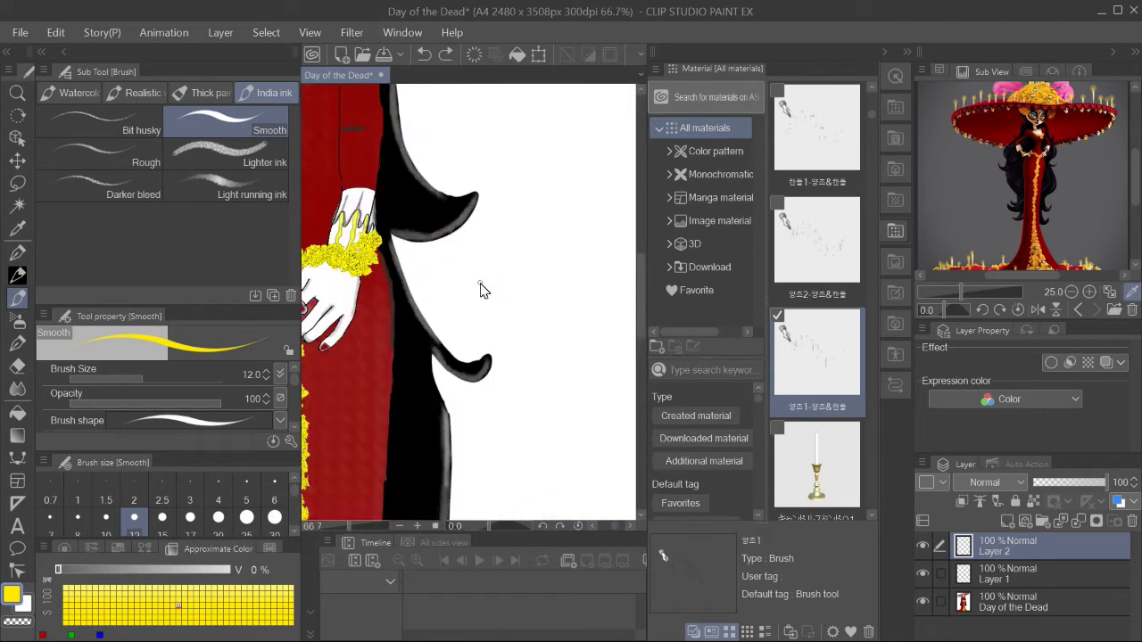
Add a new glow layer with a picked glow colour, ending in Soft light blending
left_click(1004, 519)
left_click(986, 482)
left_click(998, 213)
left_click(11, 594)
left_click(759, 196)
left_click(986, 482)
left_click(992, 291)
left_click(986, 482)
left_click(1000, 230)
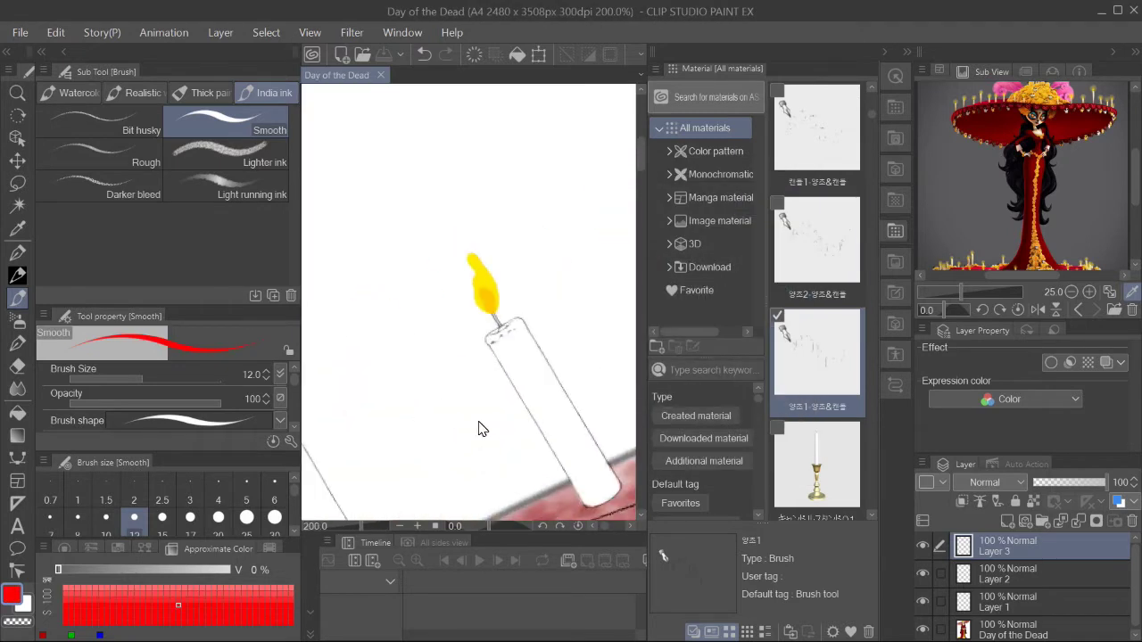
Set Layer 4's blending mode to Soft light and switch to freehand lasso fill
left_click(985, 481)
left_click(981, 268)
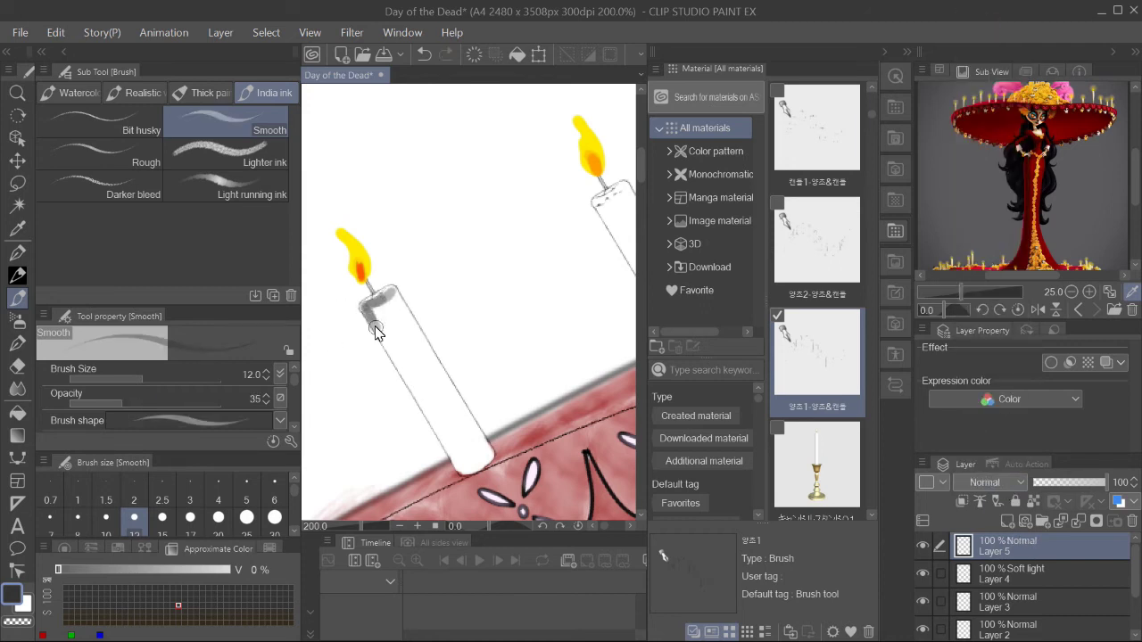
key("m")
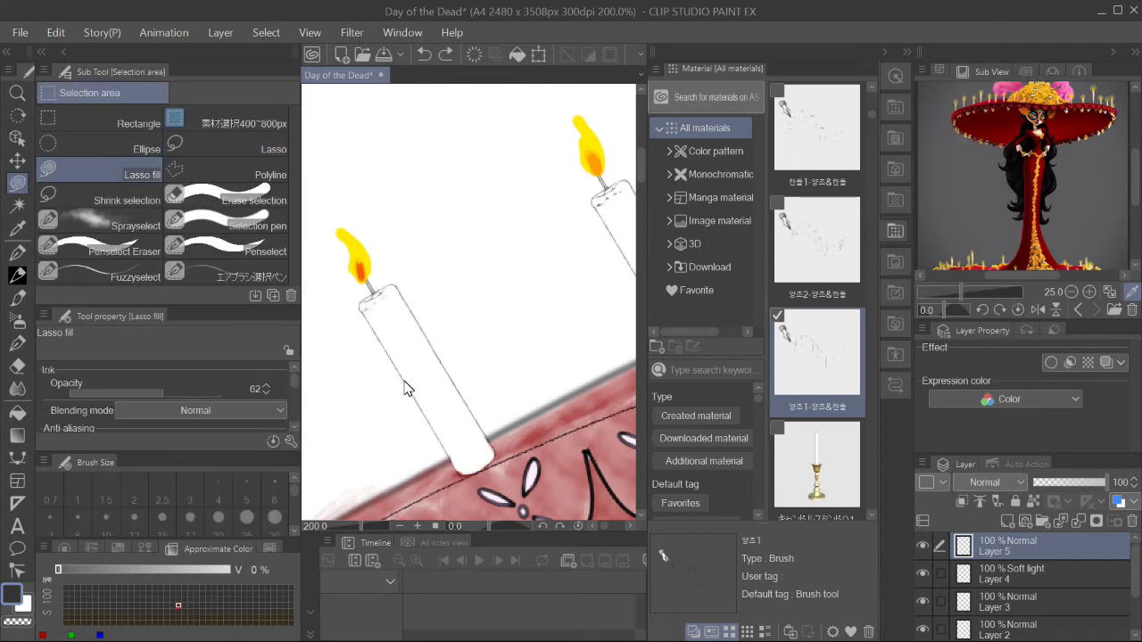
Pan toward the candles and hat brim and rotate the canvas so the candles stand upright
mouse_move(497, 460)
left_mouse_down()
mouse_move(522, 366)
mouse_move(510, 330)
left_mouse_up()
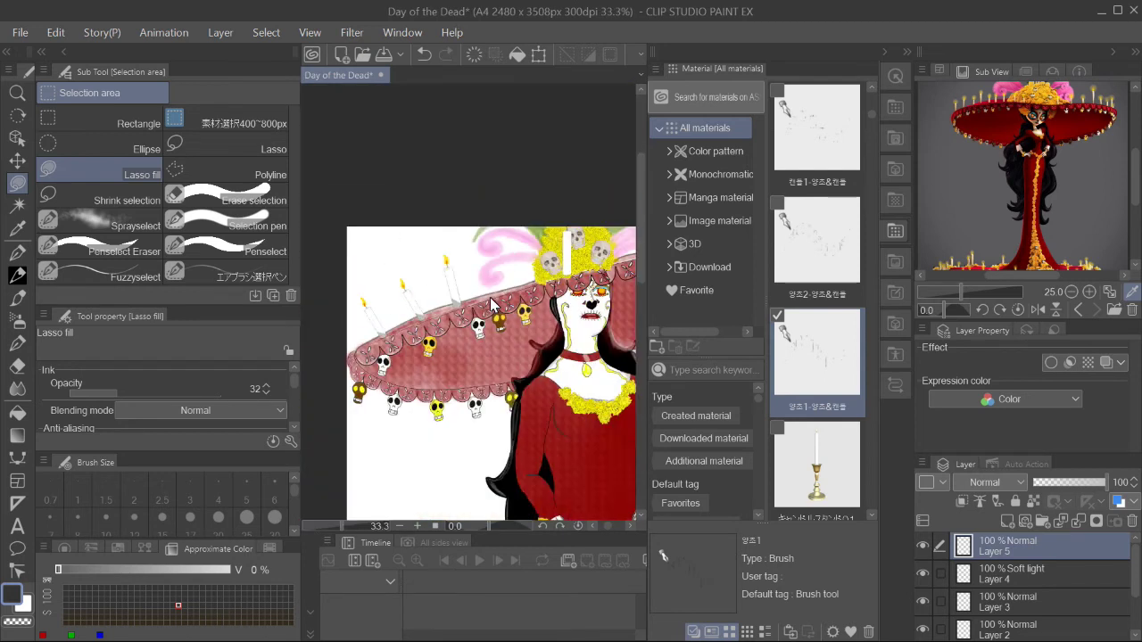
mouse_move(401, 390)
left_mouse_down()
mouse_move(437, 367)
mouse_move(463, 379)
mouse_move(471, 426)
left_mouse_up()
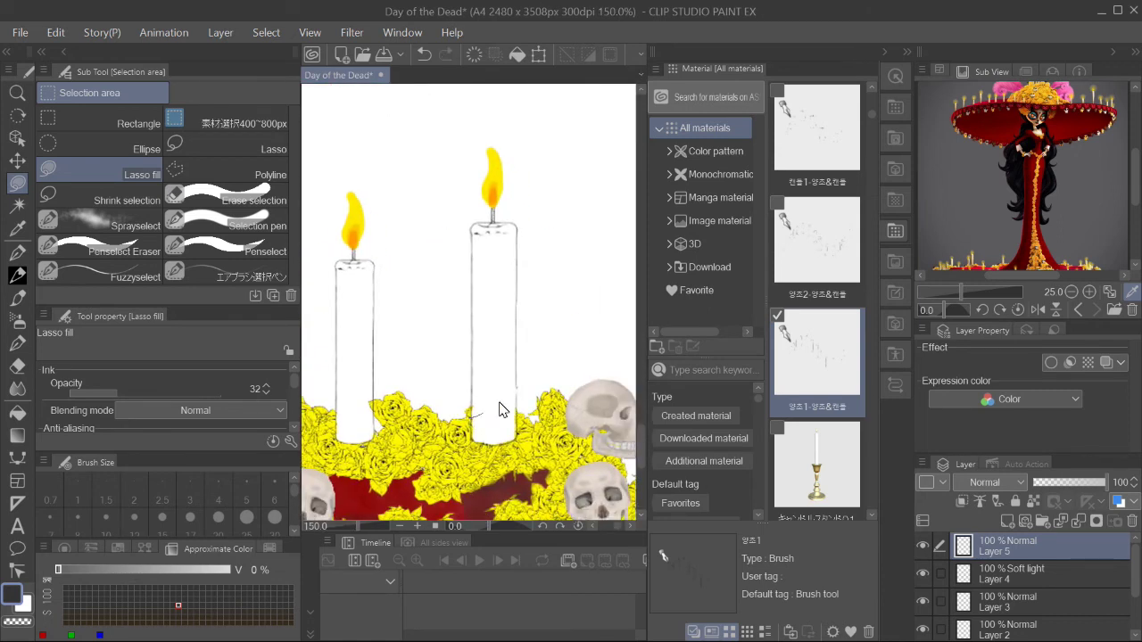
scroll(474, 427, "down", 1)
scroll(490, 442, "down", 2)
scroll(508, 459, "down", 1)
scroll(531, 484, "down", 3)
scroll(460, 449, "up", 5)
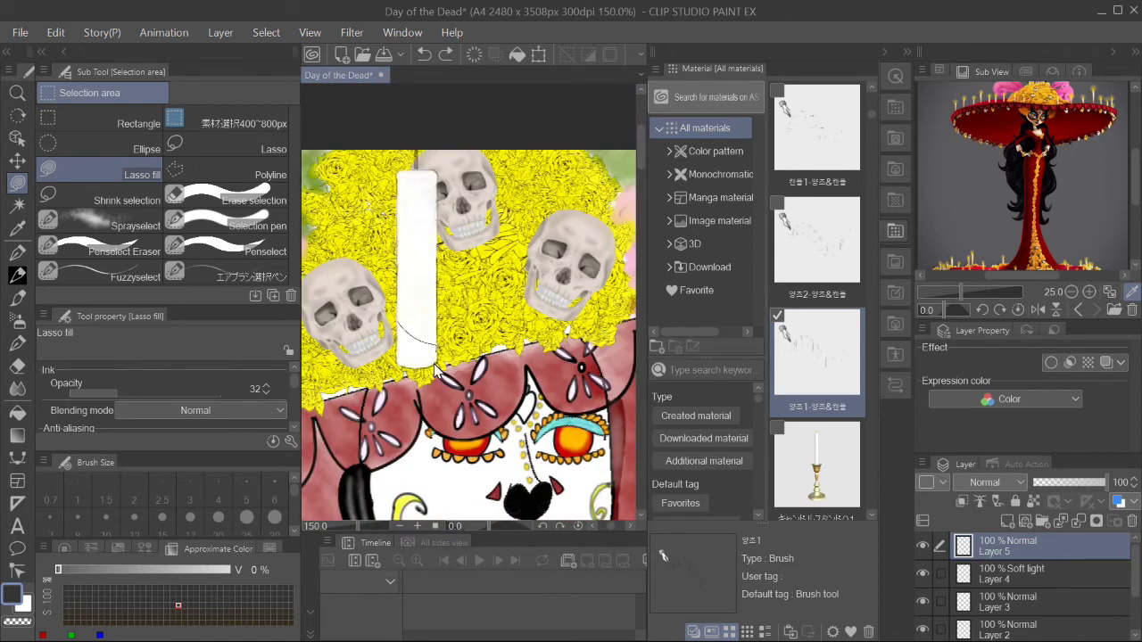
scroll(403, 321, "up", 2)
scroll(436, 312, "up", 1)
scroll(437, 311, "down", 3)
Rotate back to the tilted candles and pan across the dress's yellow garland, zooming out
mouse_move(436, 312)
left_mouse_down()
mouse_move(500, 355)
mouse_move(416, 387)
mouse_move(495, 211)
mouse_move(402, 356)
mouse_move(446, 336)
mouse_move(440, 309)
mouse_move(555, 355)
mouse_move(495, 312)
mouse_move(517, 446)
mouse_move(515, 292)
mouse_move(441, 237)
mouse_move(449, 187)
mouse_move(505, 286)
left_mouse_up()
scroll(496, 312, "down", 5)
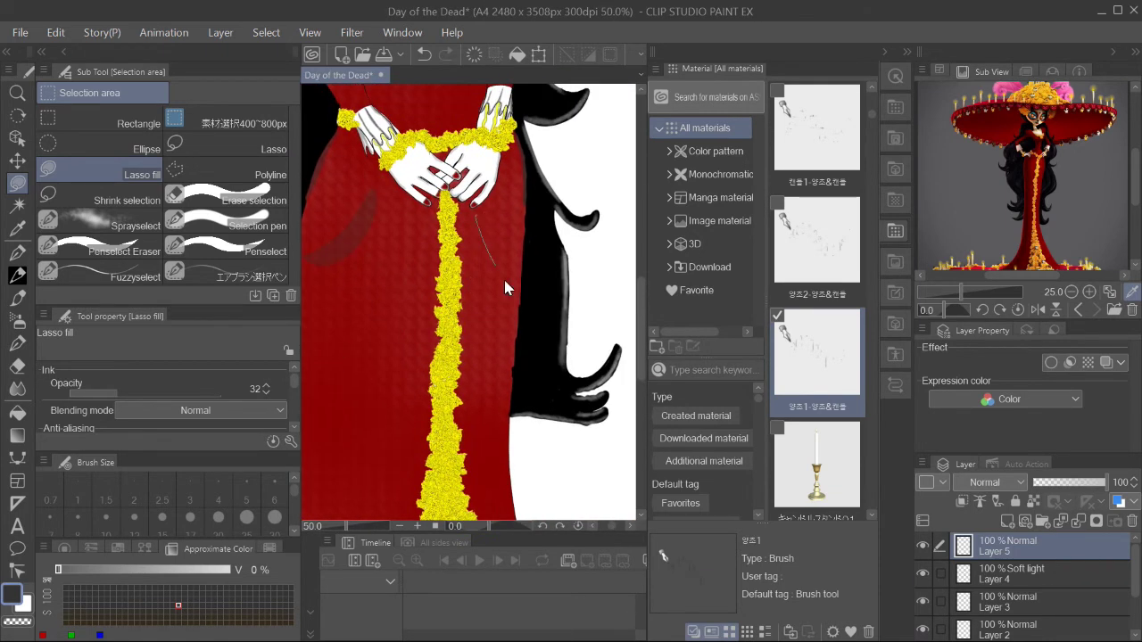
scroll(535, 302, "down", 2)
scroll(534, 291, "up", 2)
mouse_move(443, 401)
left_mouse_down()
mouse_move(331, 400)
mouse_move(480, 322)
left_mouse_up()
scroll(581, 423, "down", 2)
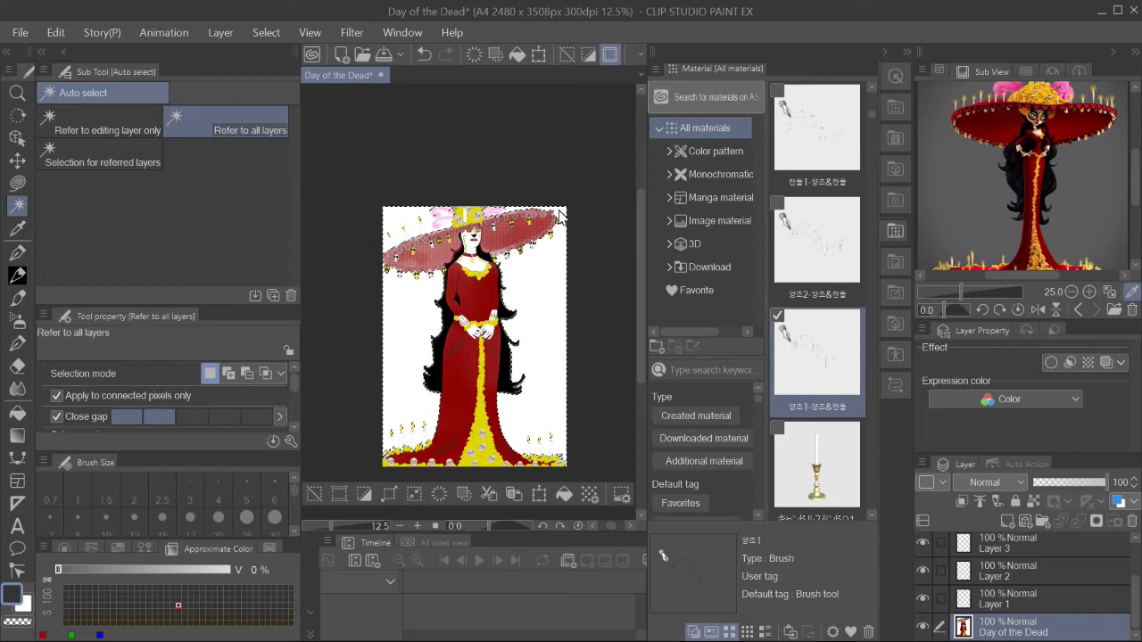
Choose the Thick paint Pointillism brush on the base Day of the Dead layer and enlarge it
key("b")
double_click(22, 599)
key("Escape")
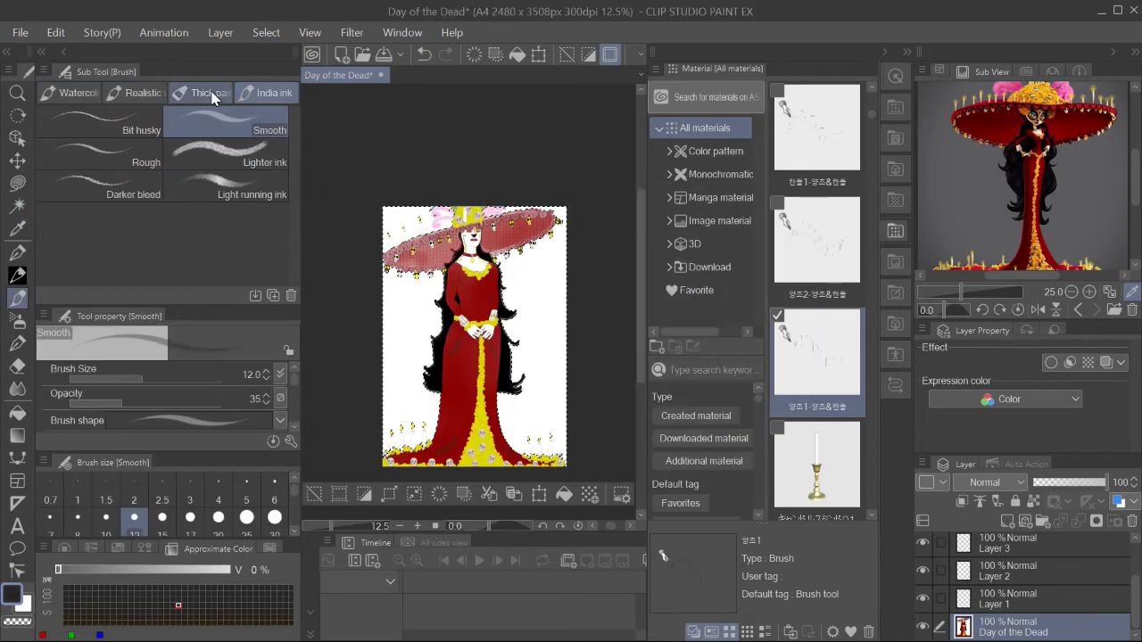
left_click(98, 219)
scroll(1057, 593, "up", 2)
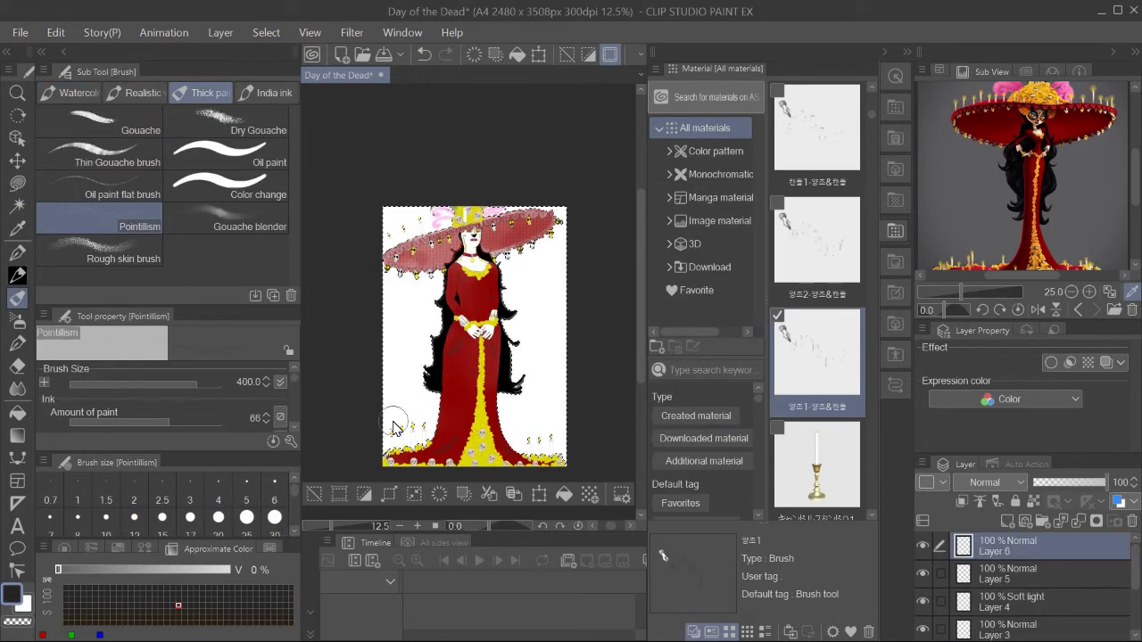
scroll(1066, 560, "down", 2)
left_click(1026, 627)
key("ctrl+plus")
key("ctrl+plus")
key("ctrl+plus")
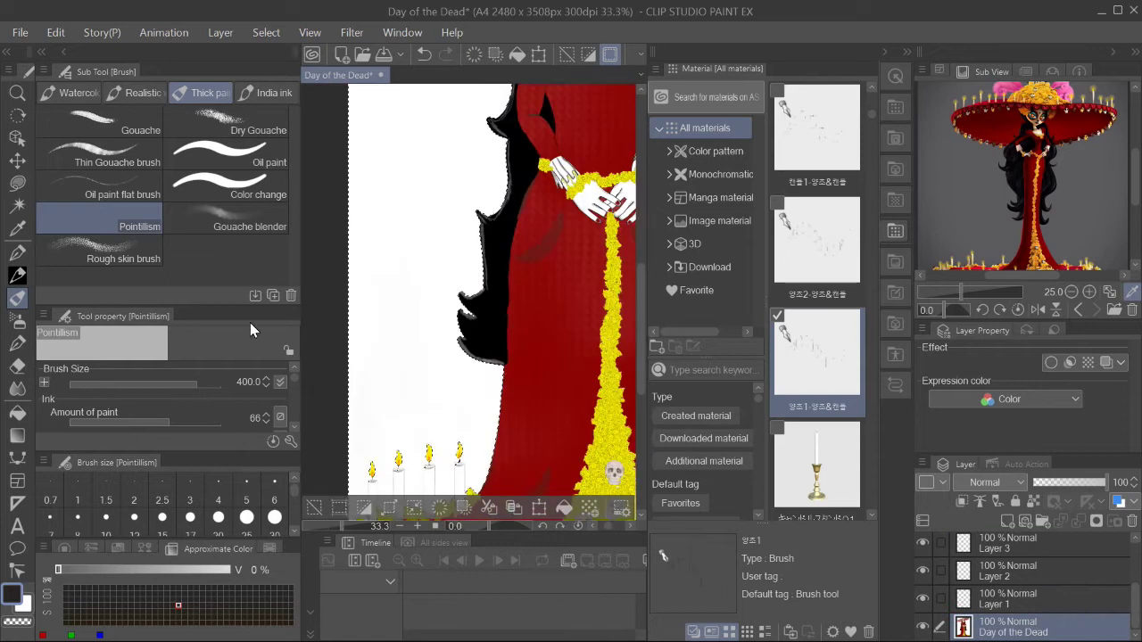
key("Escape")
Dab grey pointillism on the left background, undo the strokes, and clear the selection
left_click_drag(383, 313, 411, 356)
key("ctrl+minus")
key("ctrl+minus")
key("ctrl+minus")
key("ctrl+z")
key("ctrl+z")
scroll(157, 397, "down", 3)
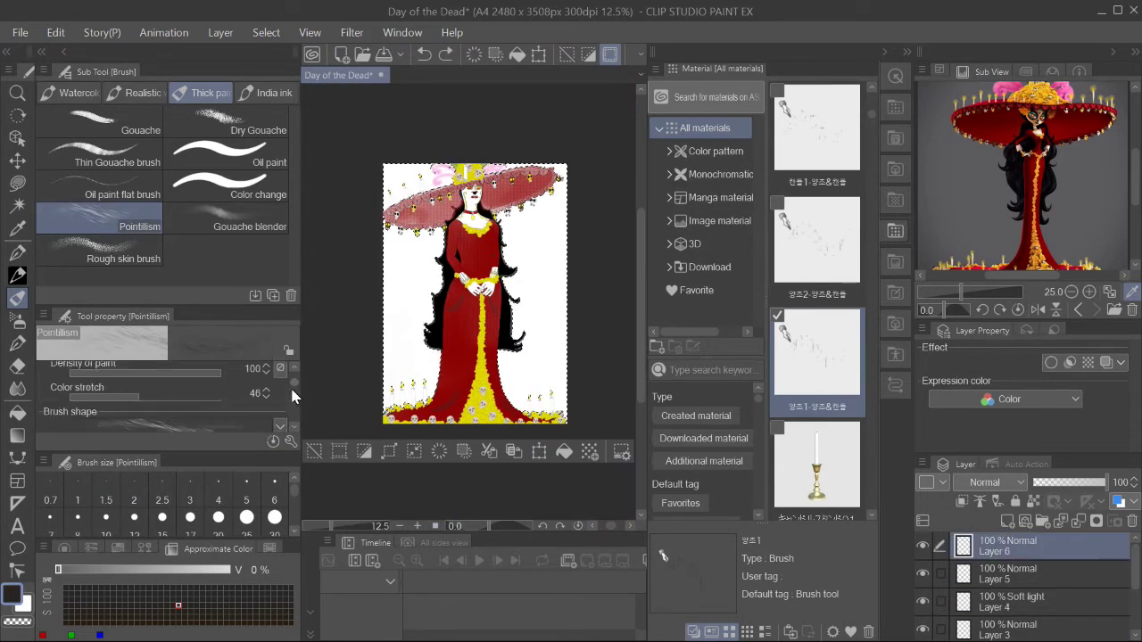
left_click_drag(412, 329, 390, 390)
key("ctrl+z")
key("ctrl+z")
key("ctrl+z")
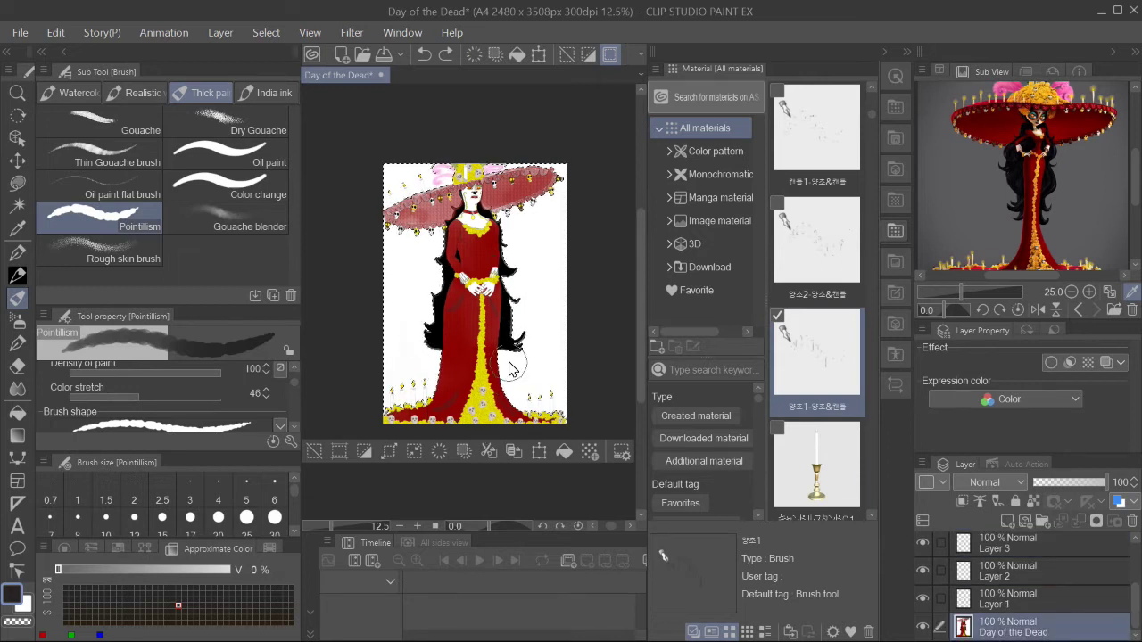
key("ctrl+d")
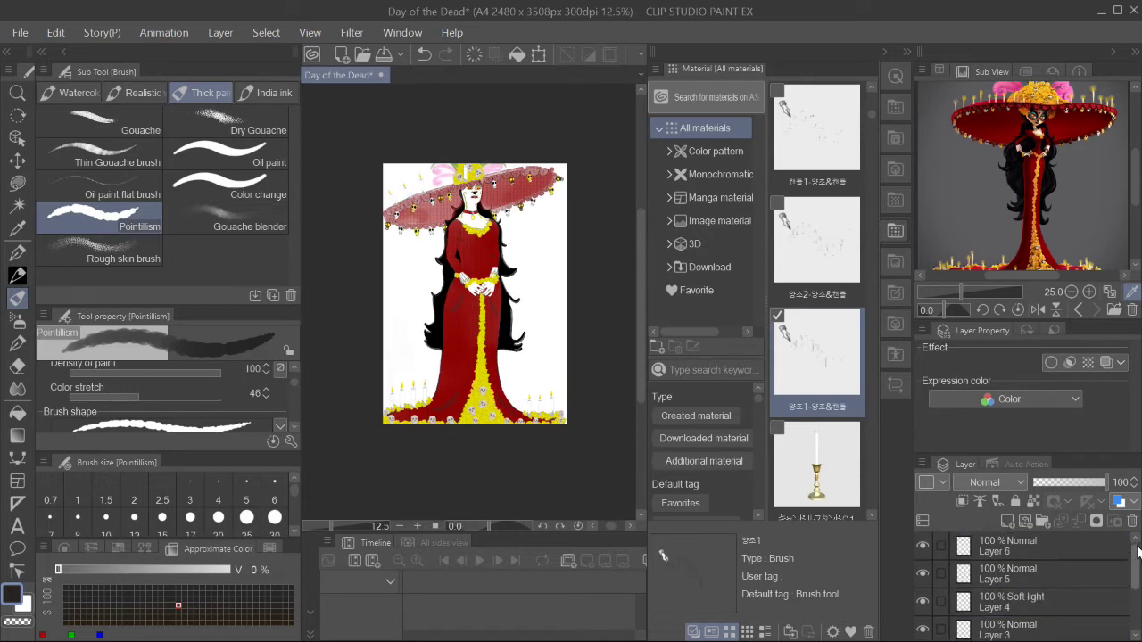
left_click_drag(1136, 607, 1137, 625)
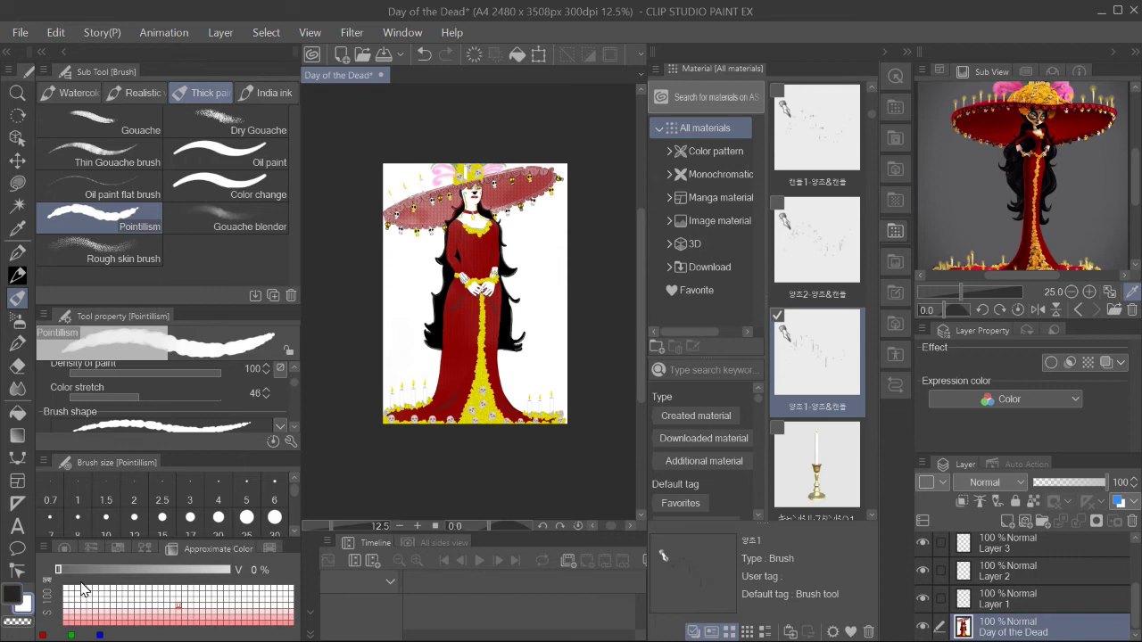
Return to the India ink Smooth pen at full opacity and clear the selection
left_click(266, 93)
scroll(314, 191, "up", 3)
left_click(221, 401)
scroll(467, 280, "down", 3)
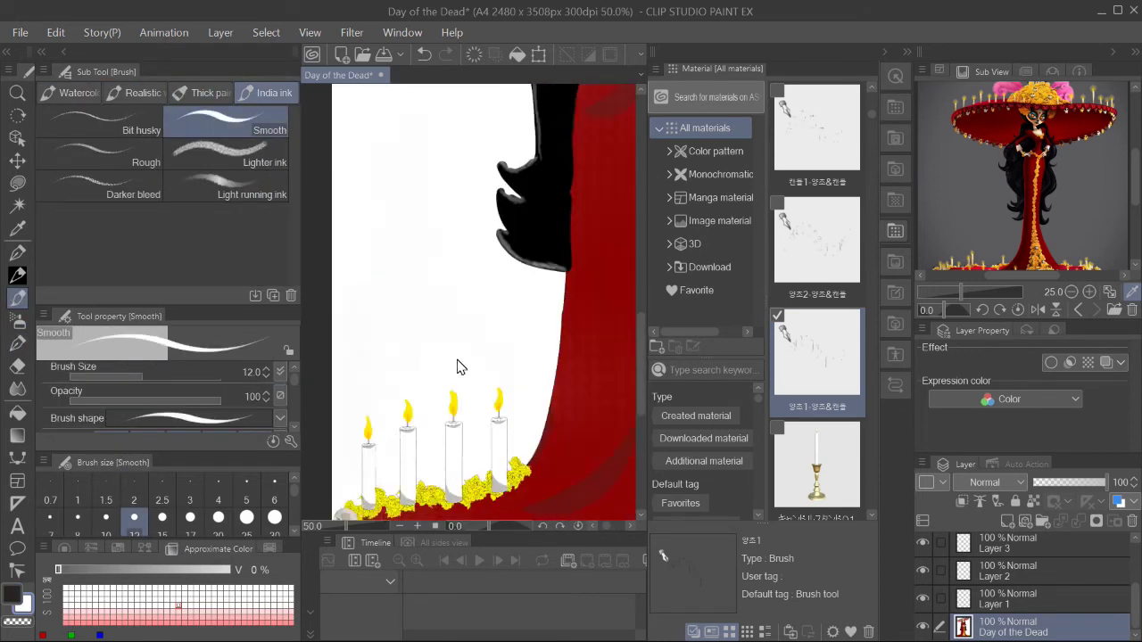
scroll(471, 428, "up", 3)
scroll(422, 453, "up", 3)
key("ctrl+d")
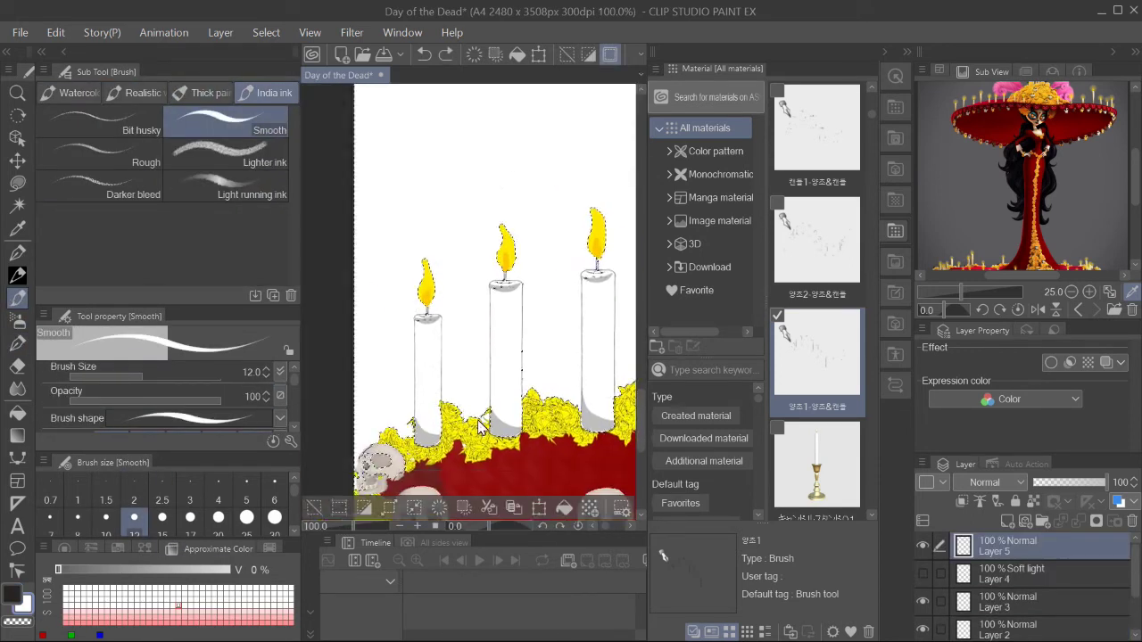
scroll(1138, 584, "down", 1)
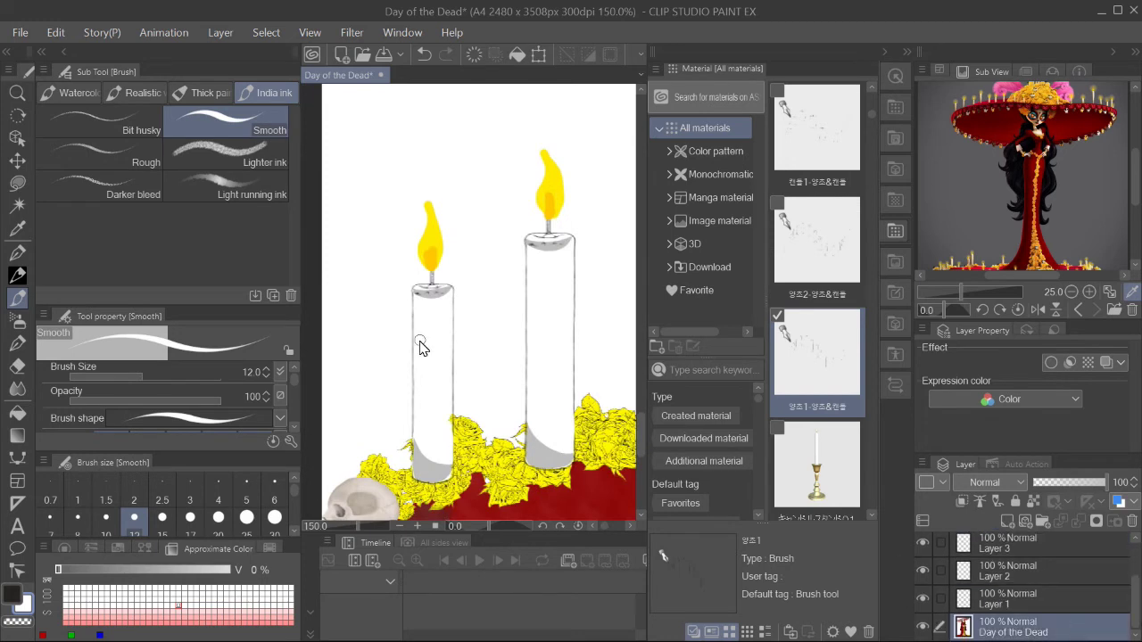
key("w")
left_click(392, 467)
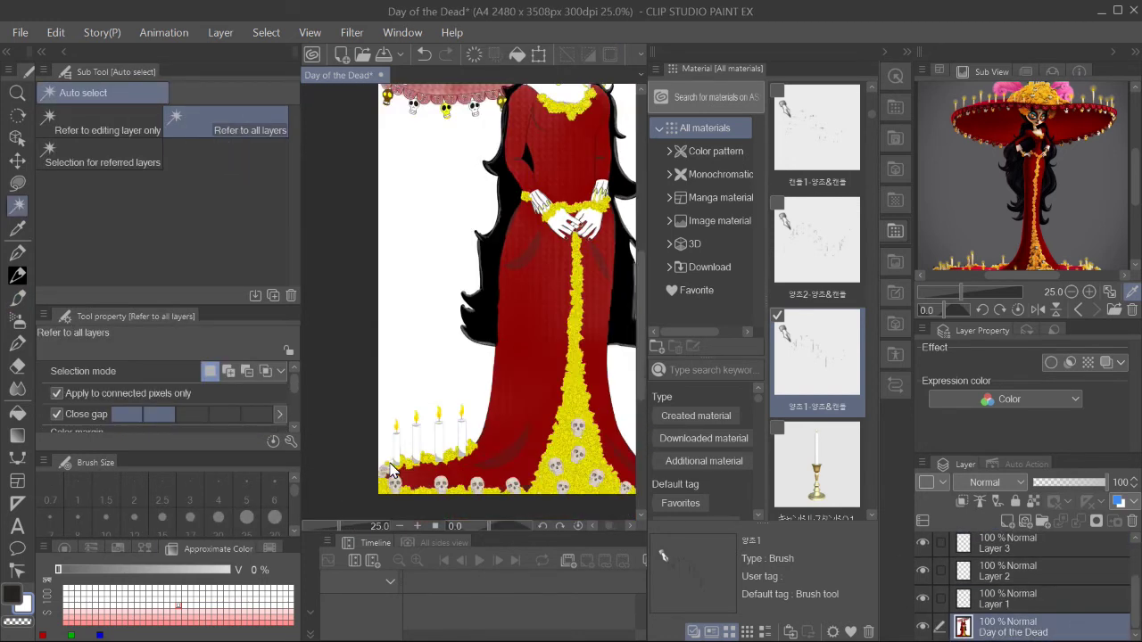
left_click(17, 343)
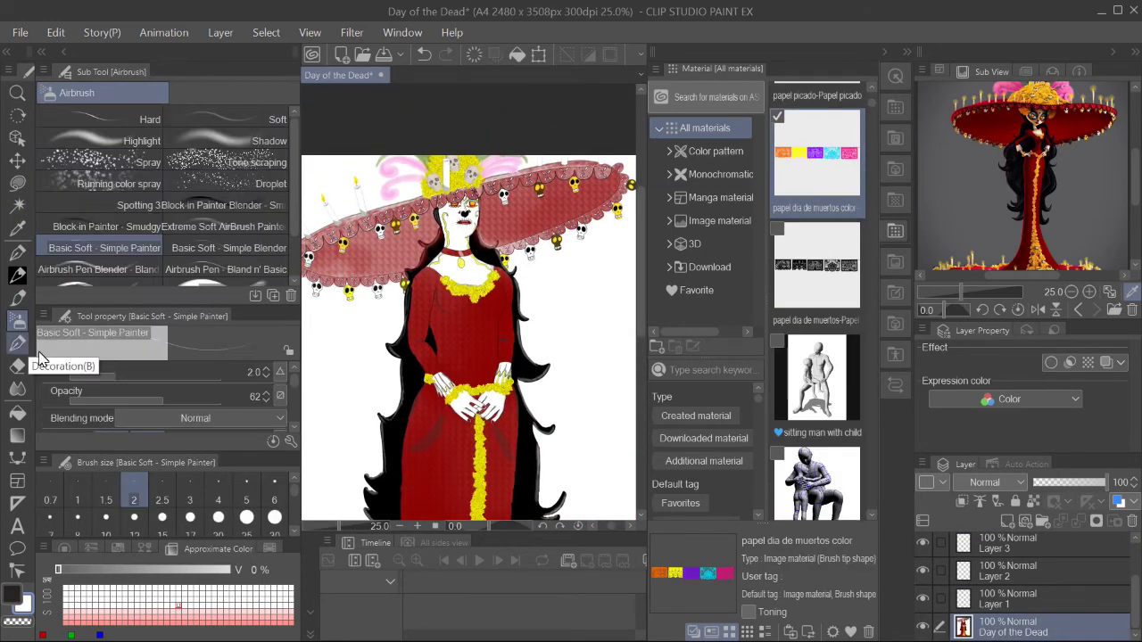
left_click_drag(651, 277, 571, 303)
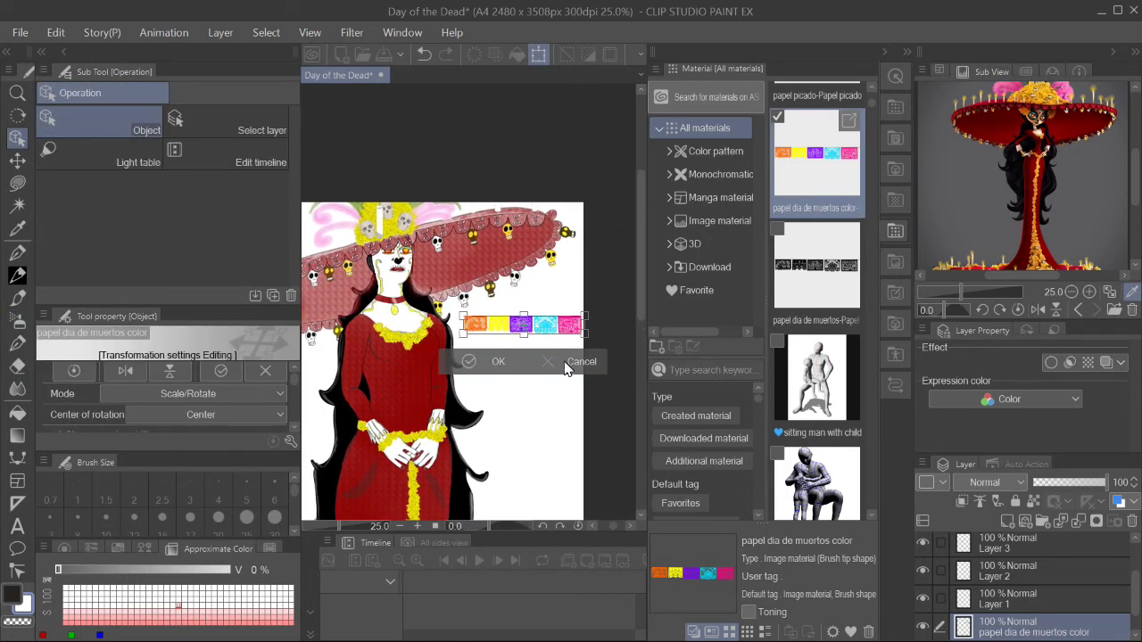
left_click(571, 361)
scroll(816, 268, "down", 3)
left_click(837, 295)
left_click_drag(837, 294, 560, 392)
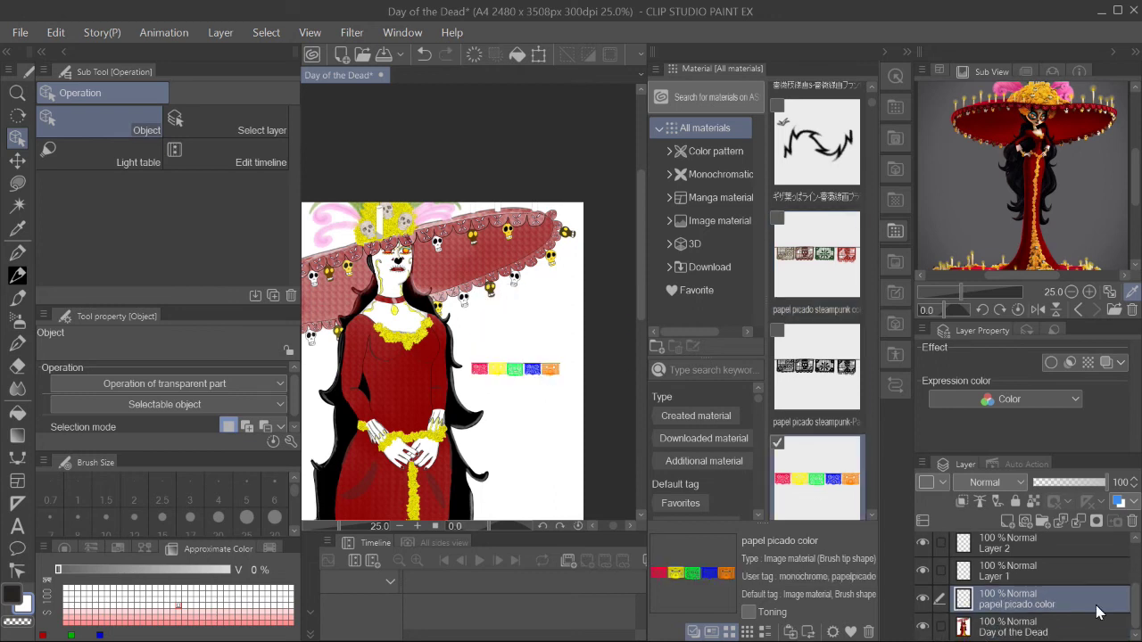
left_click_drag(526, 374, 514, 326)
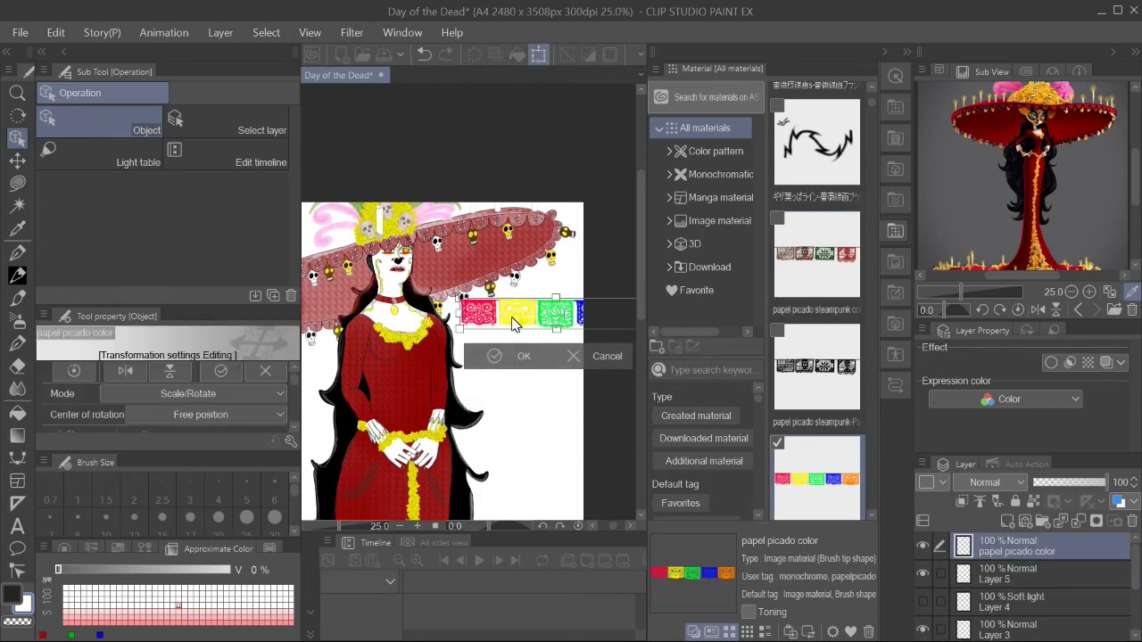
left_click(486, 256)
key("ctrl+t")
mouse_move(584, 347)
left_mouse_down()
mouse_move(594, 254)
mouse_move(510, 259)
left_mouse_up()
key("Return")
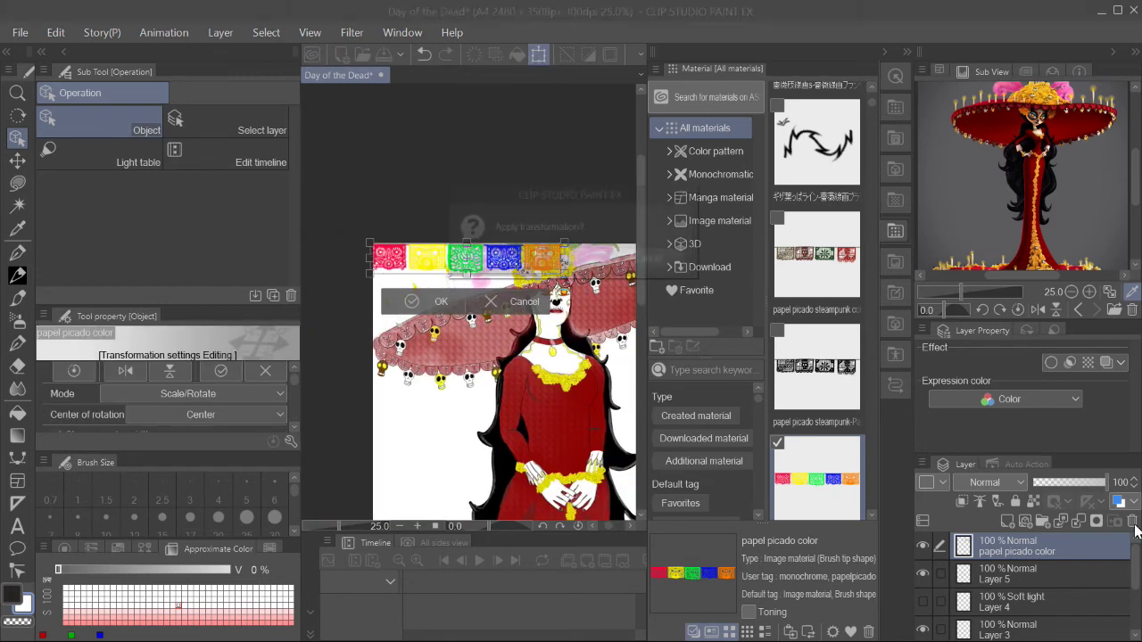
scroll(591, 255, "up", 2)
scroll(448, 383, "down", 5)
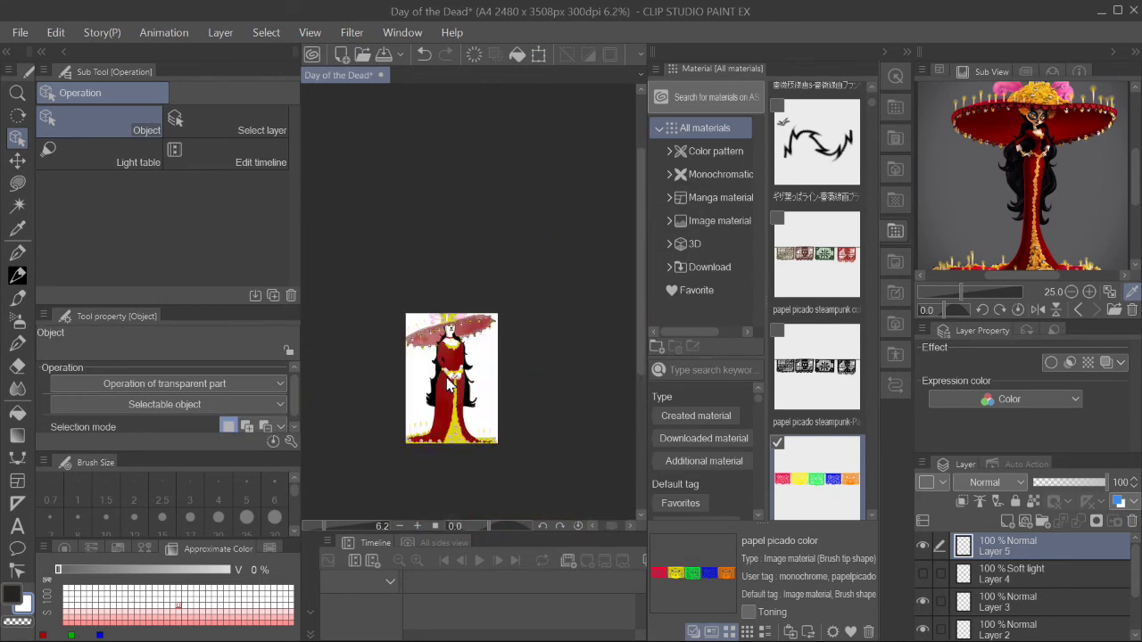
Undo the last white edge stroke, pick the Desenfocar 2 blur brush, and mirror the view
scroll(444, 372, "up", 5)
key("b")
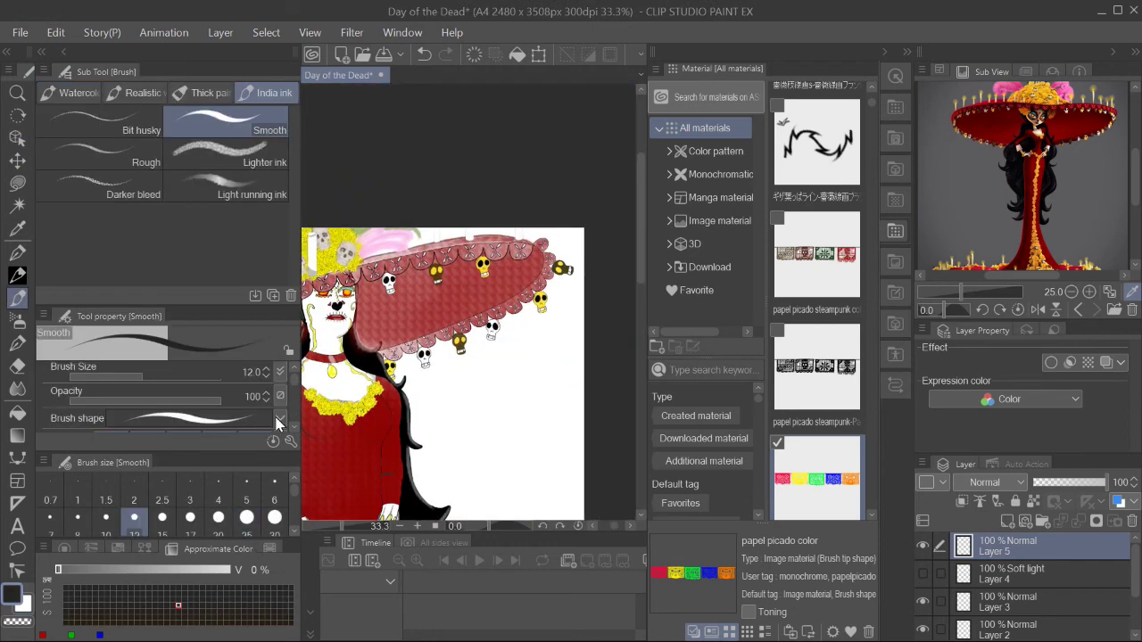
key("ctrl+z")
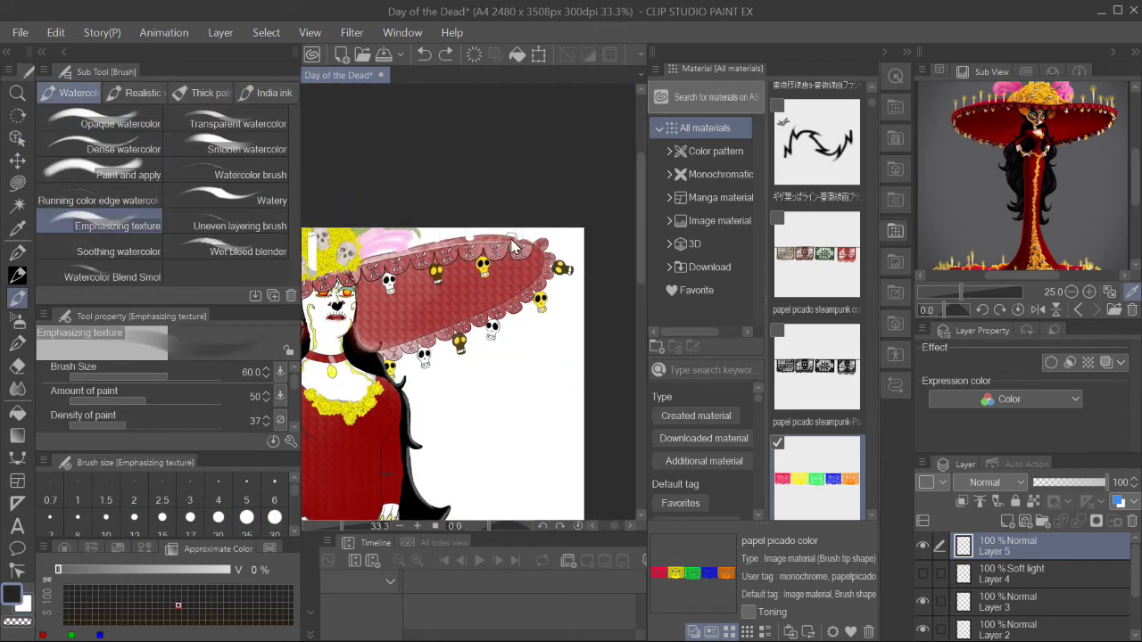
scroll(592, 374, "down", 5)
scroll(357, 258, "up", 5)
scroll(326, 269, "down", 2)
key("b")
key("j")
key("comma")
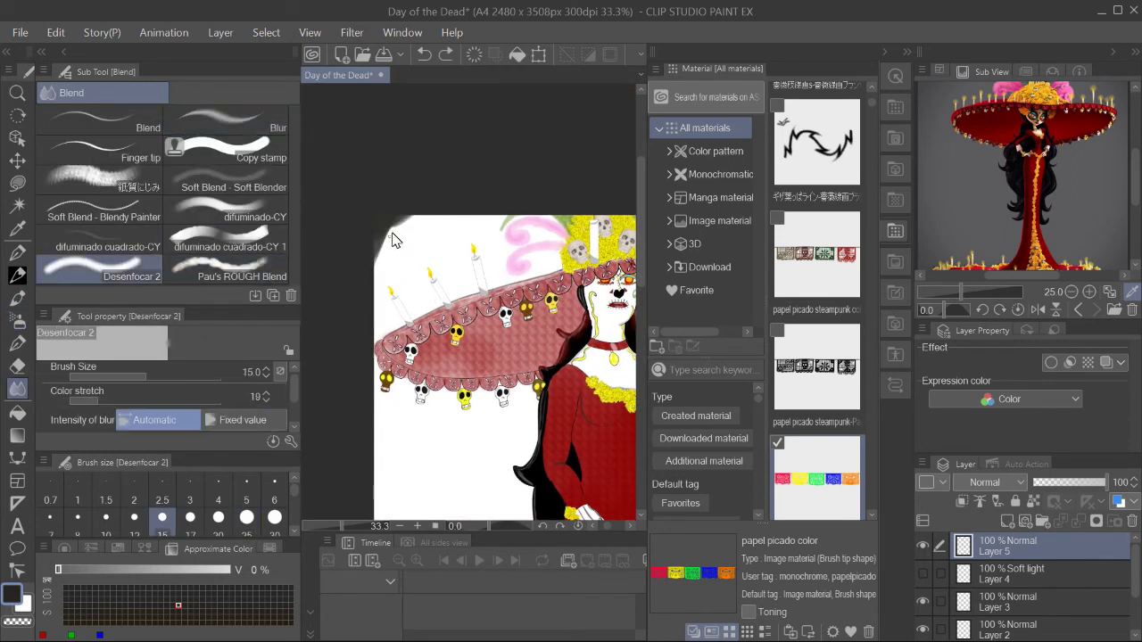
key("h")
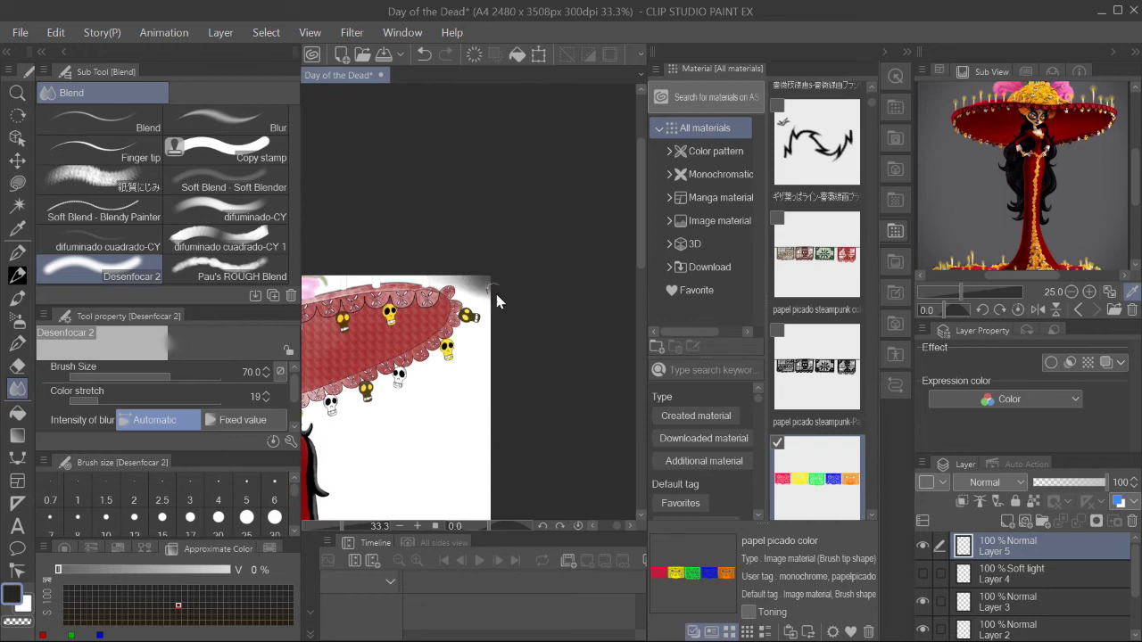
scroll(490, 293, "down", 10)
scroll(510, 466, "up", 8)
Alternate the Emphasizing texture watercolor and Desenfocar 2 blur on the edges, flipping the view
key("b")
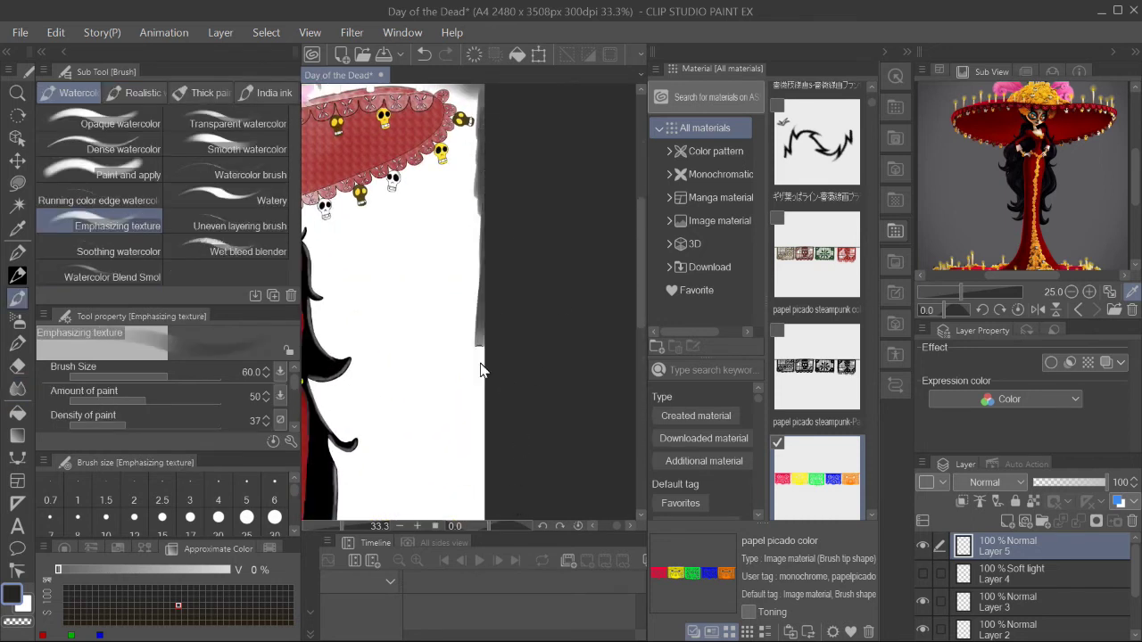
scroll(497, 318, "down", 5)
scroll(503, 416, "up", 4)
key("h")
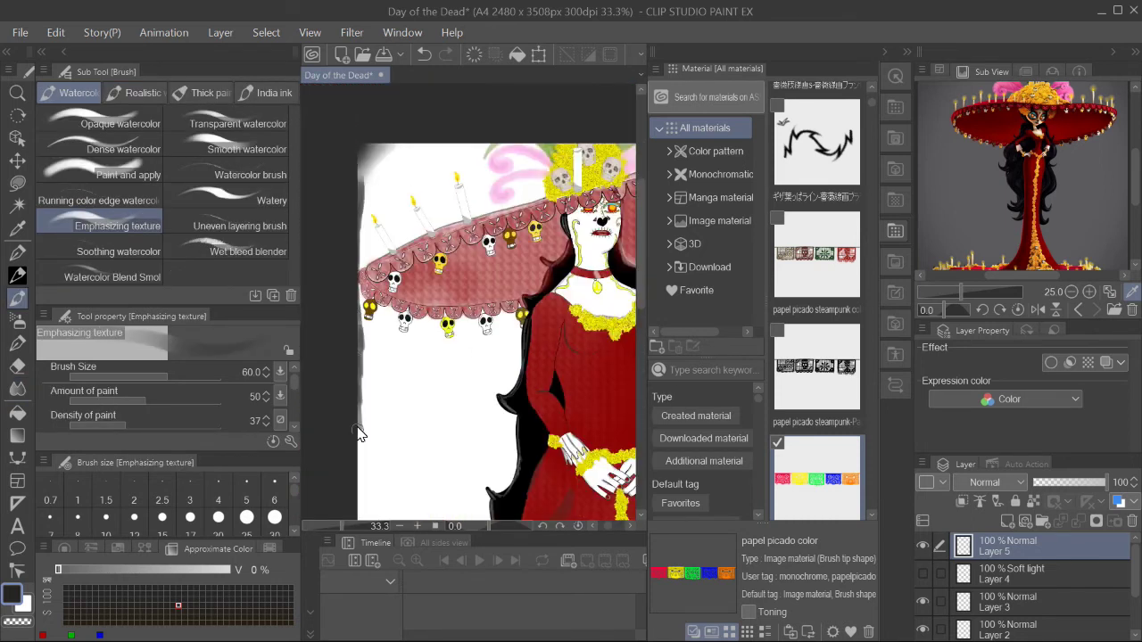
scroll(357, 384, "down", 3)
scroll(343, 397, "down", 2)
key("j")
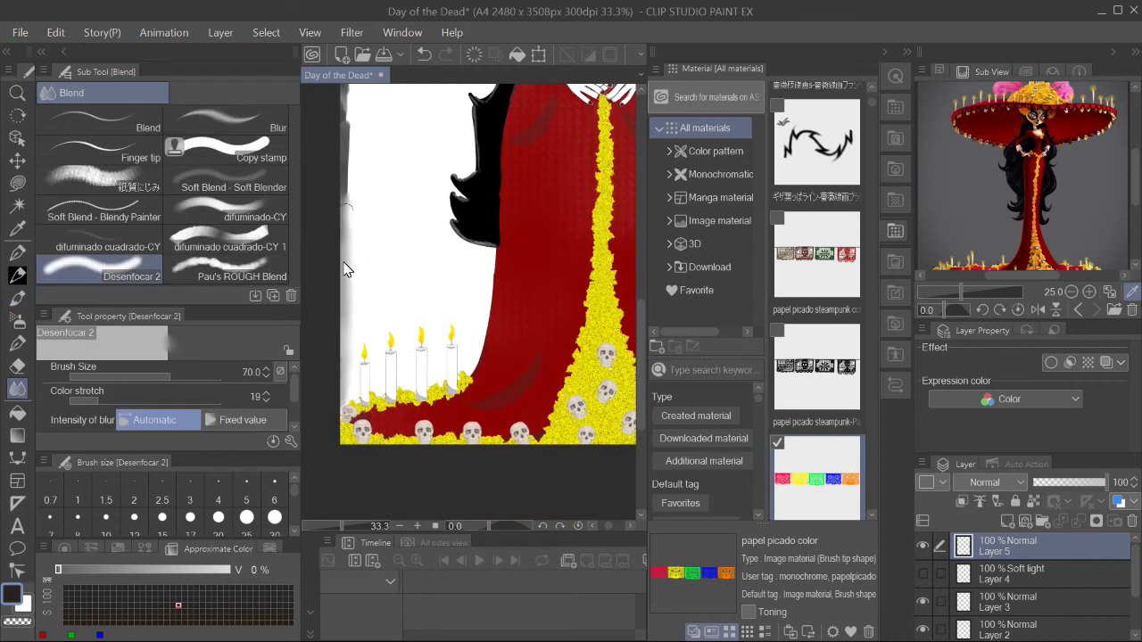
scroll(366, 312, "up", 3)
scroll(366, 313, "up", 2)
key("h")
key("ctrl+plus")
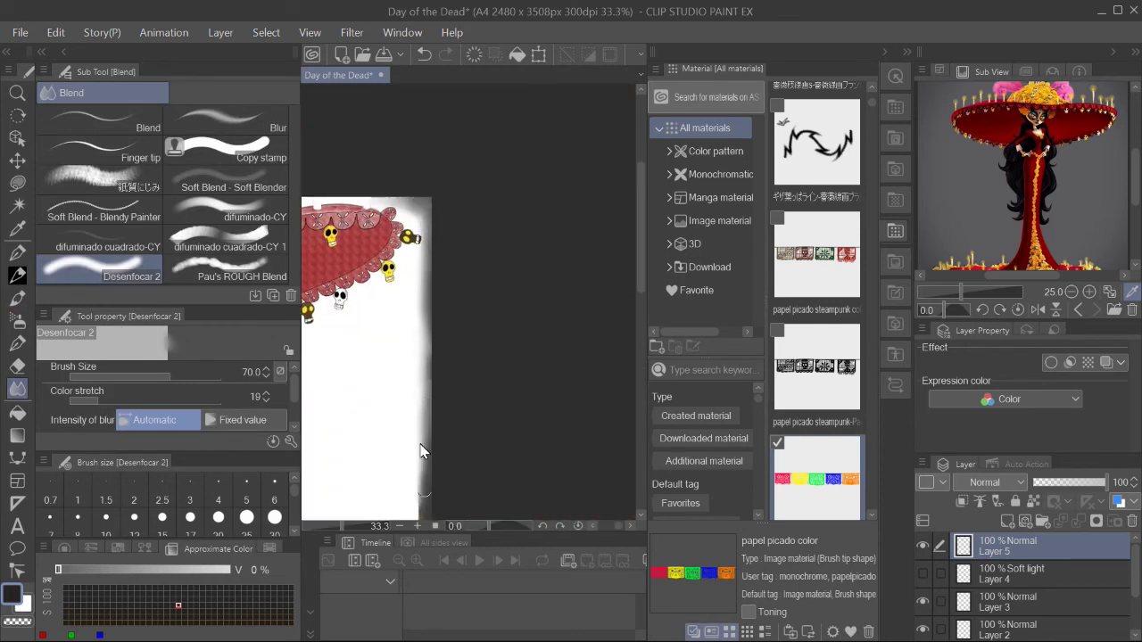
scroll(422, 357, "down", 3)
scroll(422, 475, "down", 3)
scroll(432, 282, "up", 1)
scroll(433, 282, "up", 5)
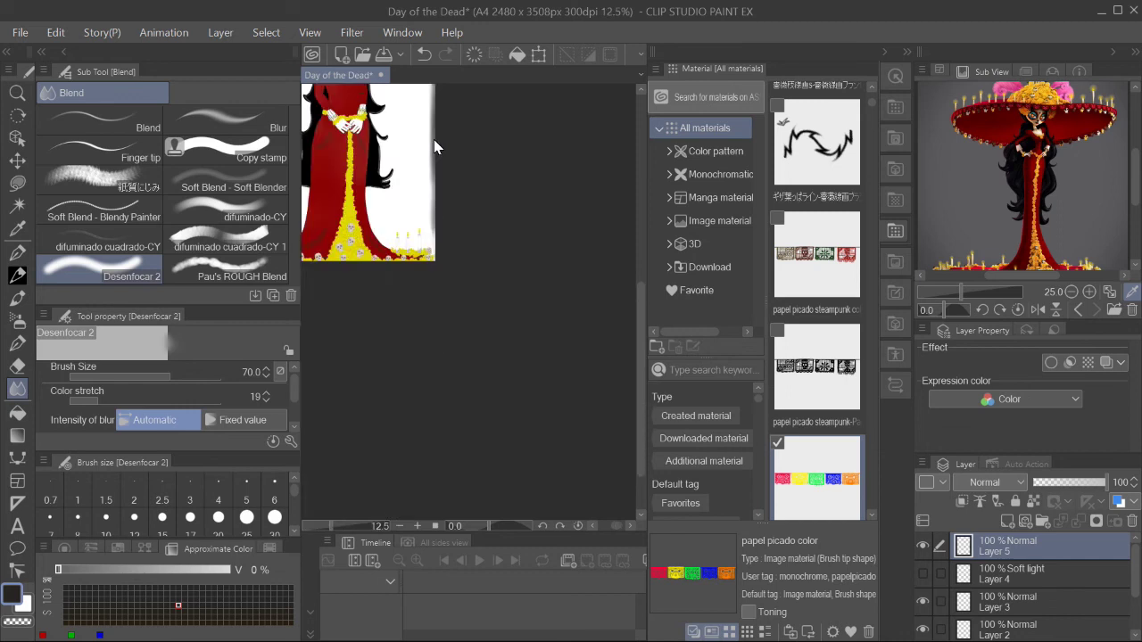
key("ctrl+minus")
key("ctrl+minus")
Keep painting and blurring white around the remaining borders into a soft vignette
key("b")
scroll(595, 234, "right", 3)
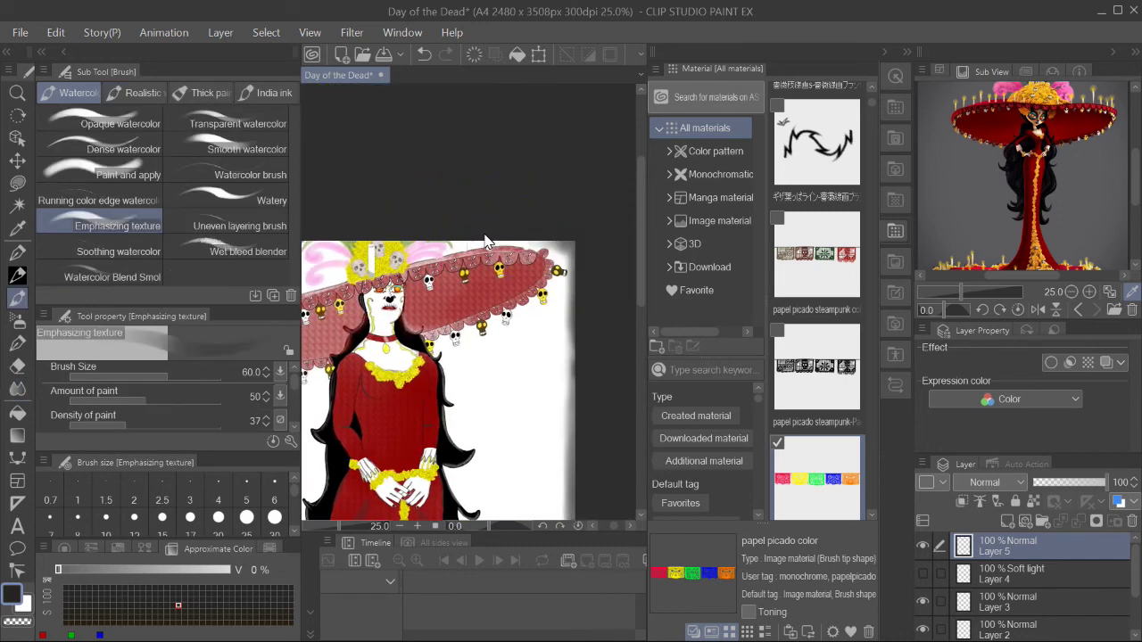
key("j")
scroll(392, 263, "left", 2)
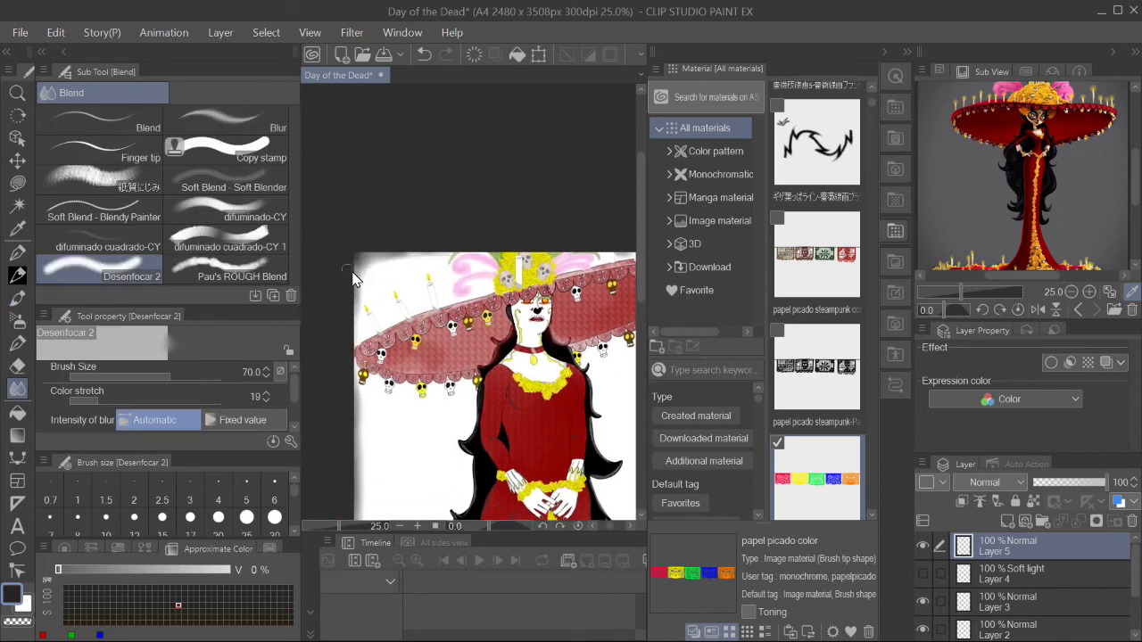
scroll(464, 292, "down", 5)
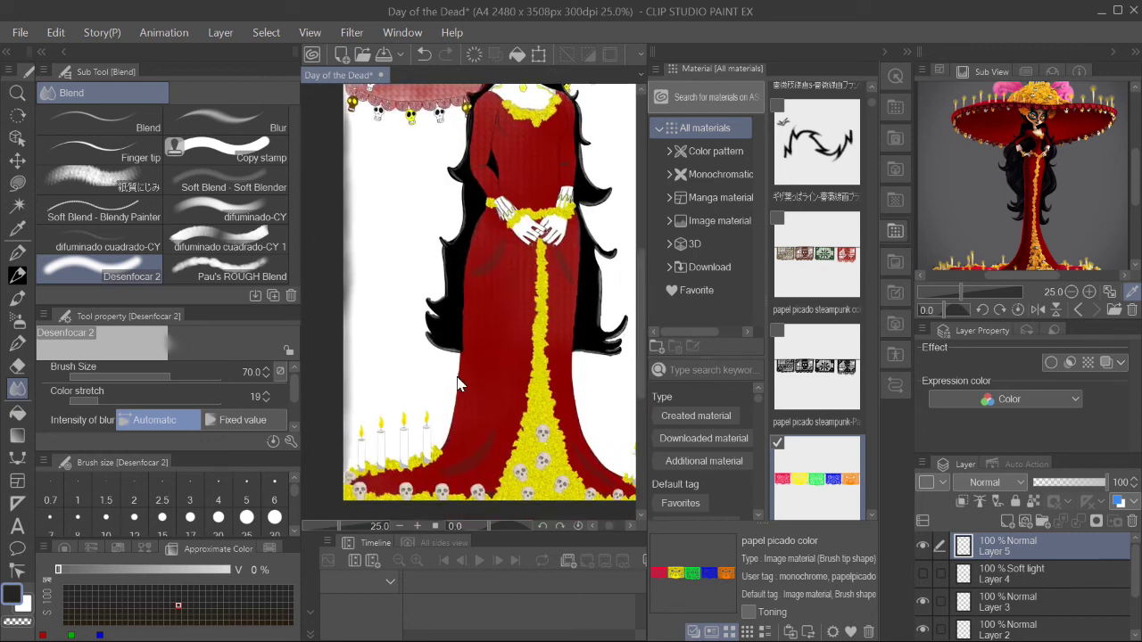
key("b")
scroll(297, 393, "up", 1)
scroll(488, 392, "right", 2)
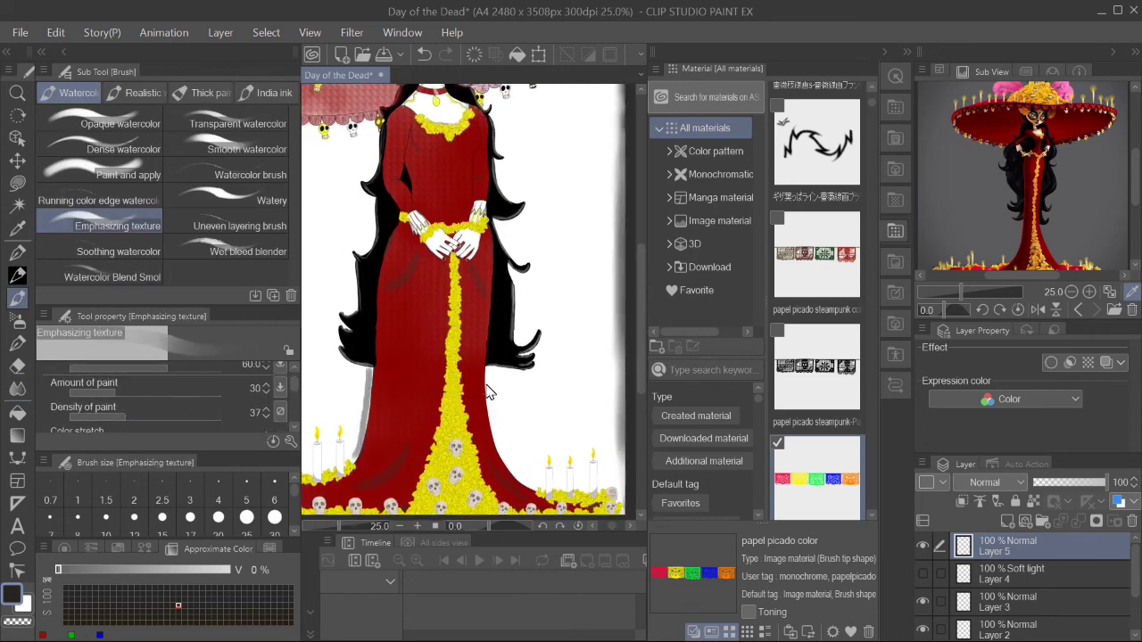
key("j")
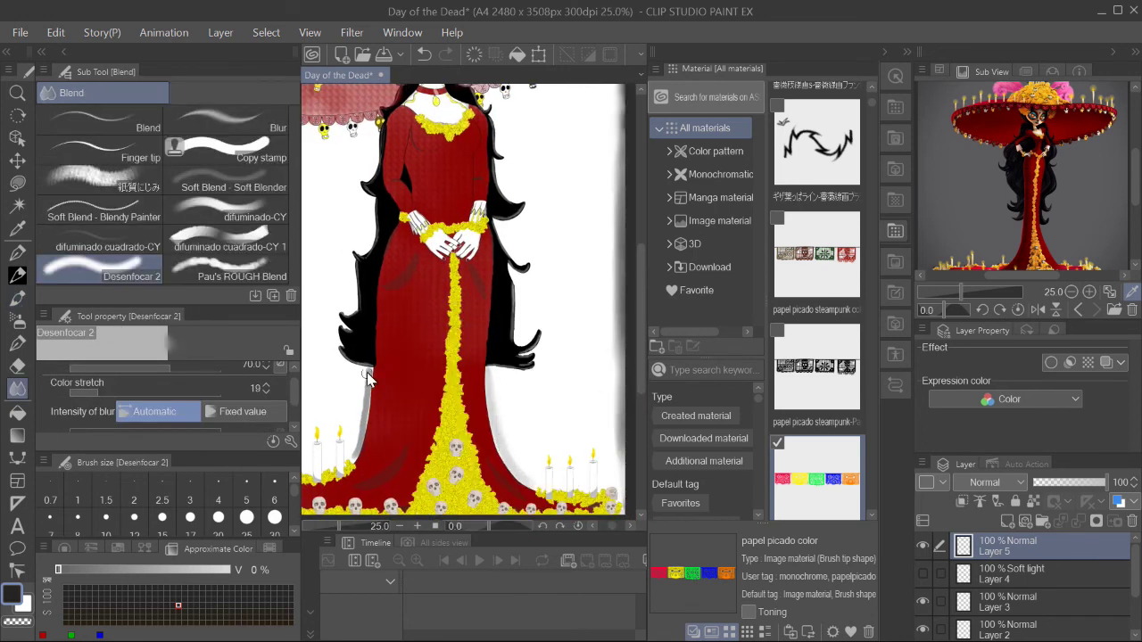
scroll(357, 446, "down", 2)
scroll(384, 450, "up", 2)
scroll(406, 455, "up", 1)
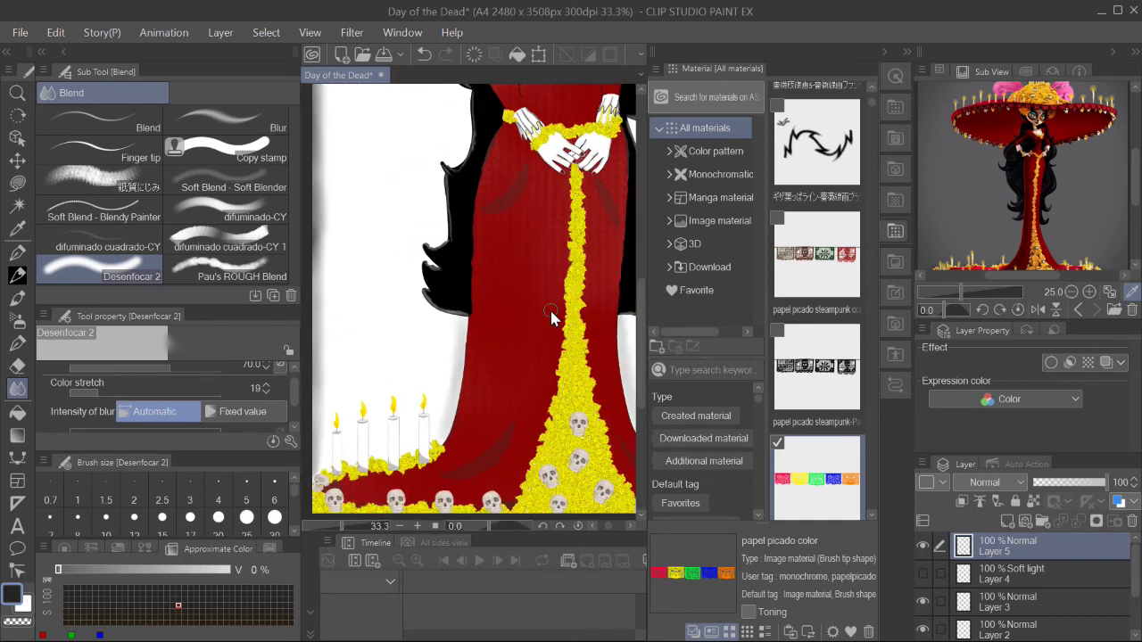
key("b")
scroll(411, 459, "down", 4)
scroll(464, 409, "up", 3)
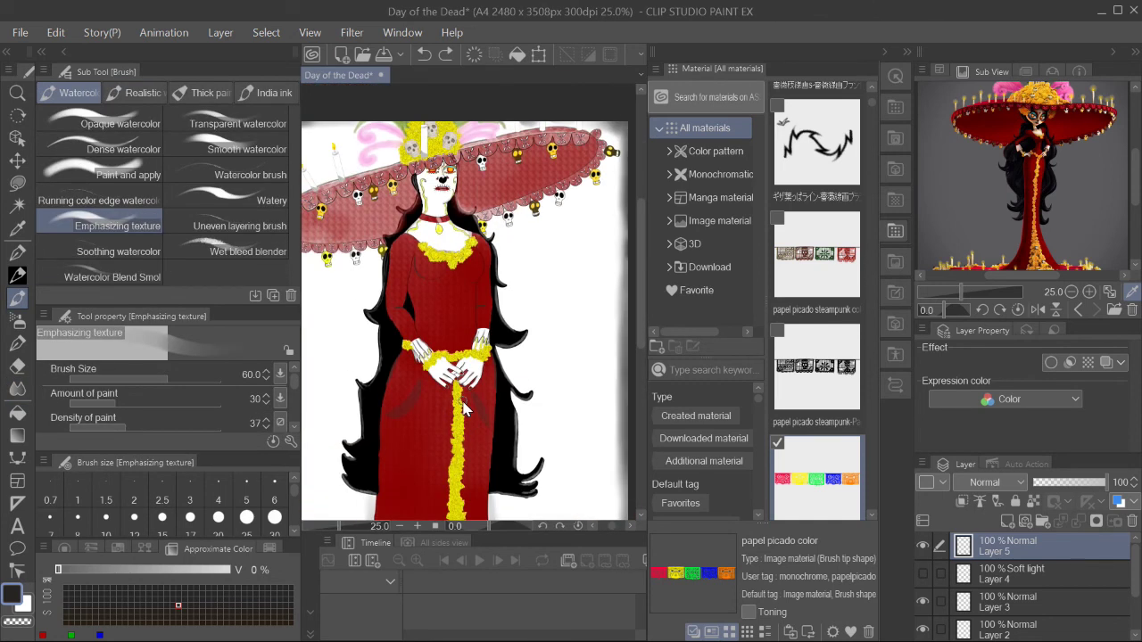
left_click(17, 342)
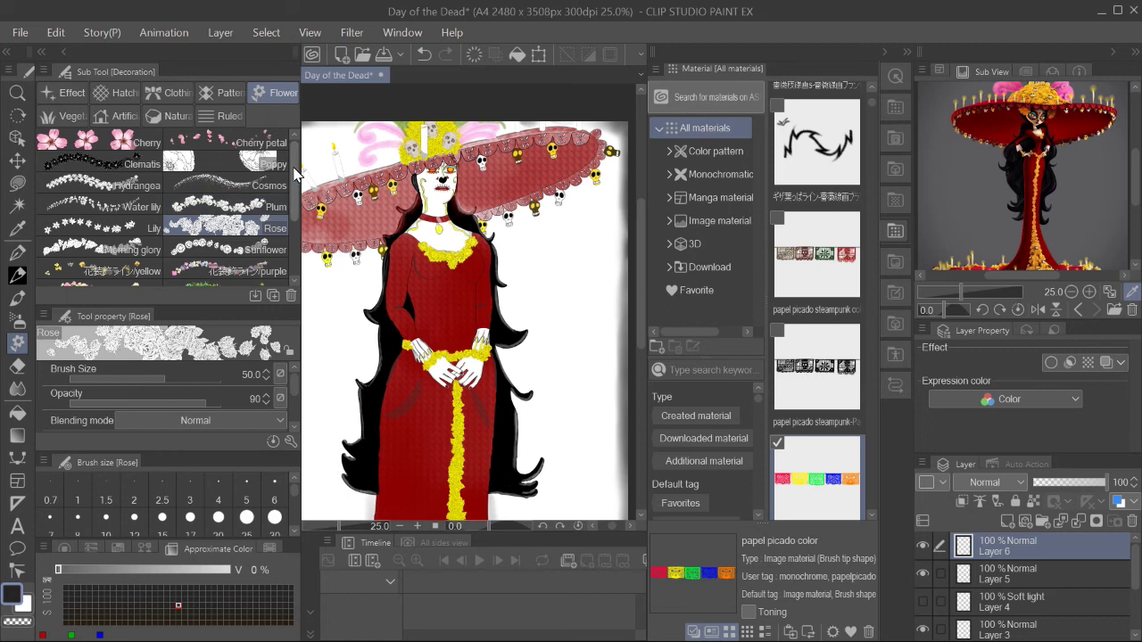
Set the rose colour to yellow and stamp a trial rose cluster beside the left cheek, undoing it
left_click(26, 614)
left_click(592, 438)
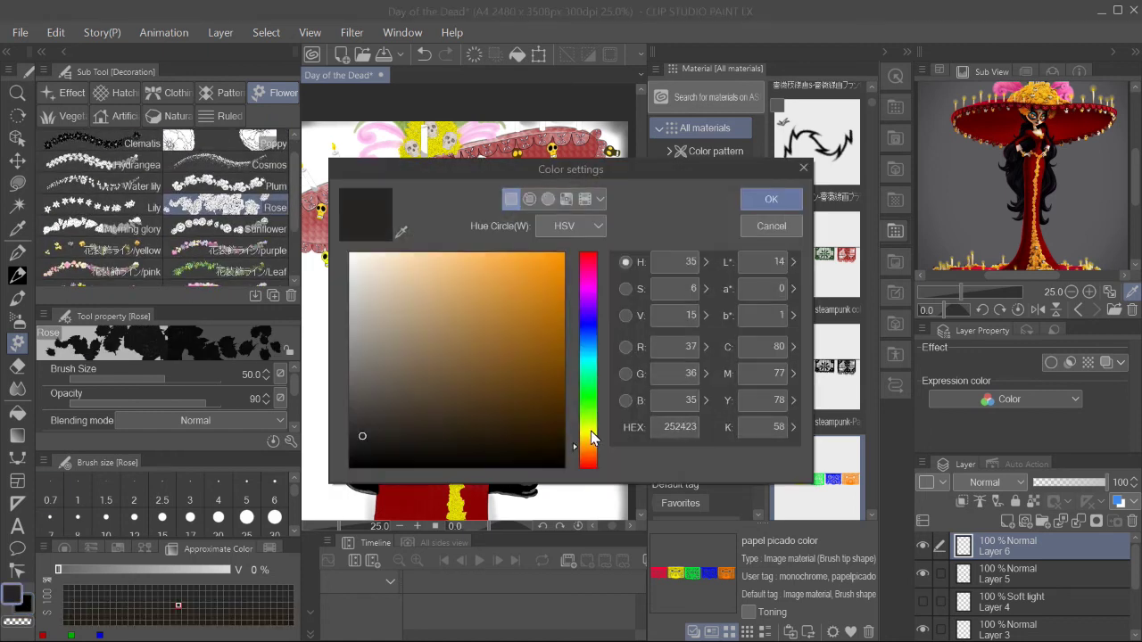
left_click(770, 197)
key("x")
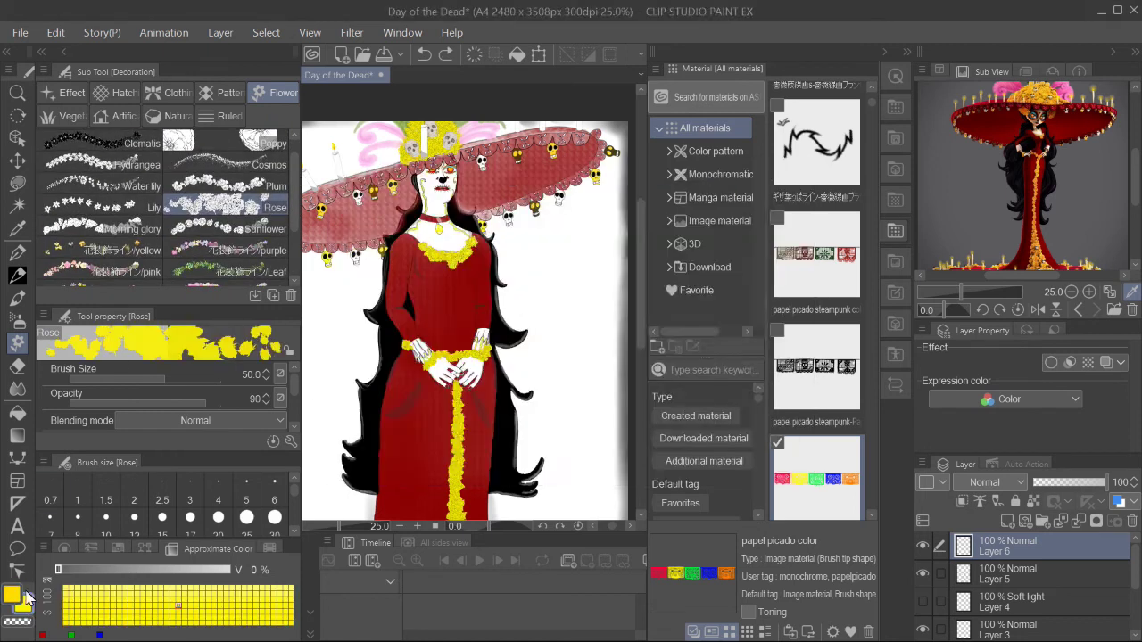
scroll(341, 379, "up", 3)
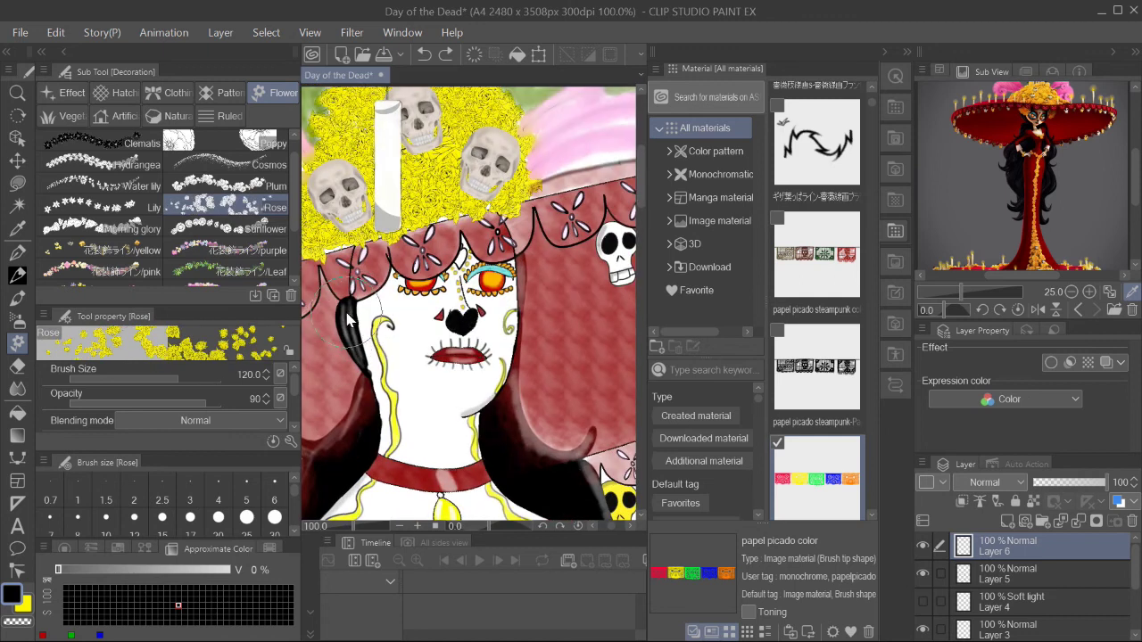
scroll(294, 393, "down", 3)
left_click(341, 309)
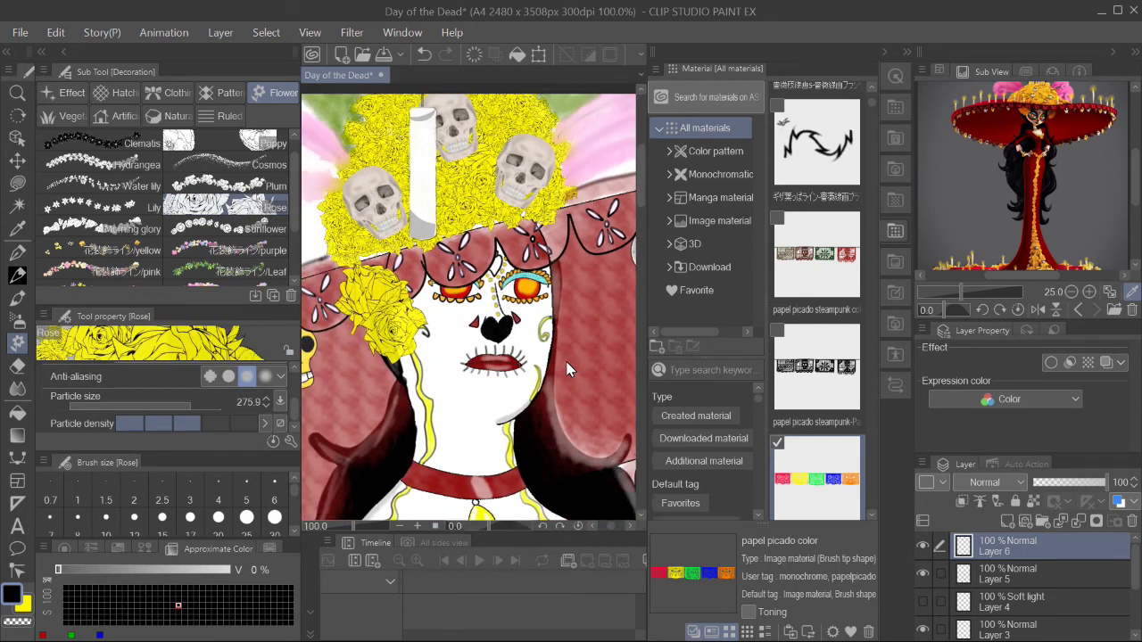
key("ctrl+z")
Adjust the Rose brush's detailed settings and save the illustration
scroll(172, 399, "up", 3)
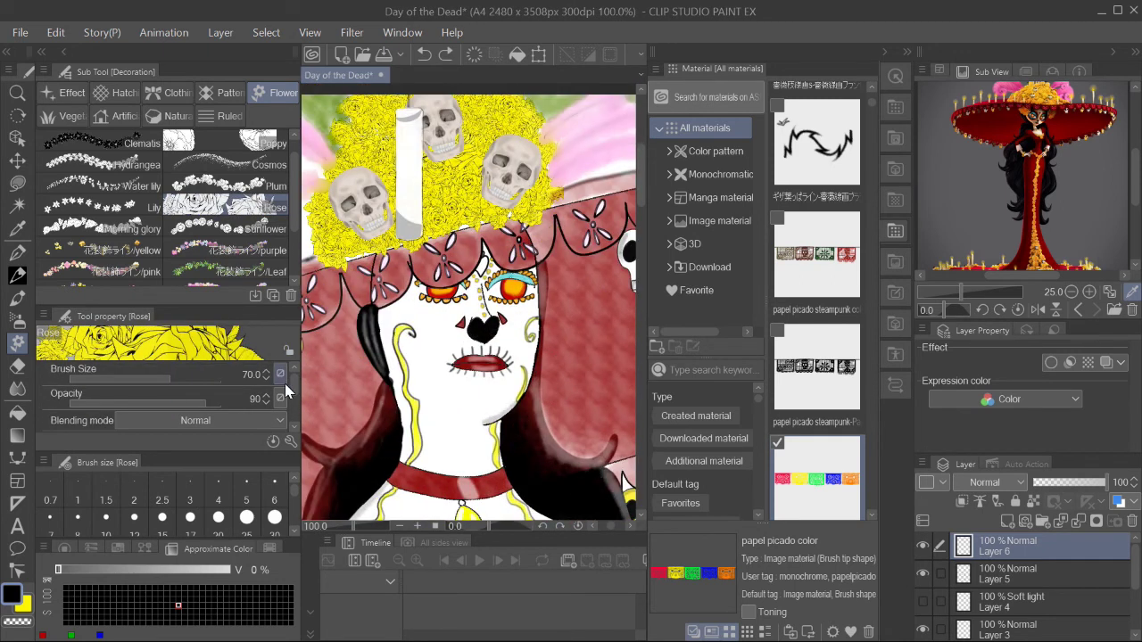
left_click(289, 440)
left_click(762, 94)
scroll(297, 390, "up", 1)
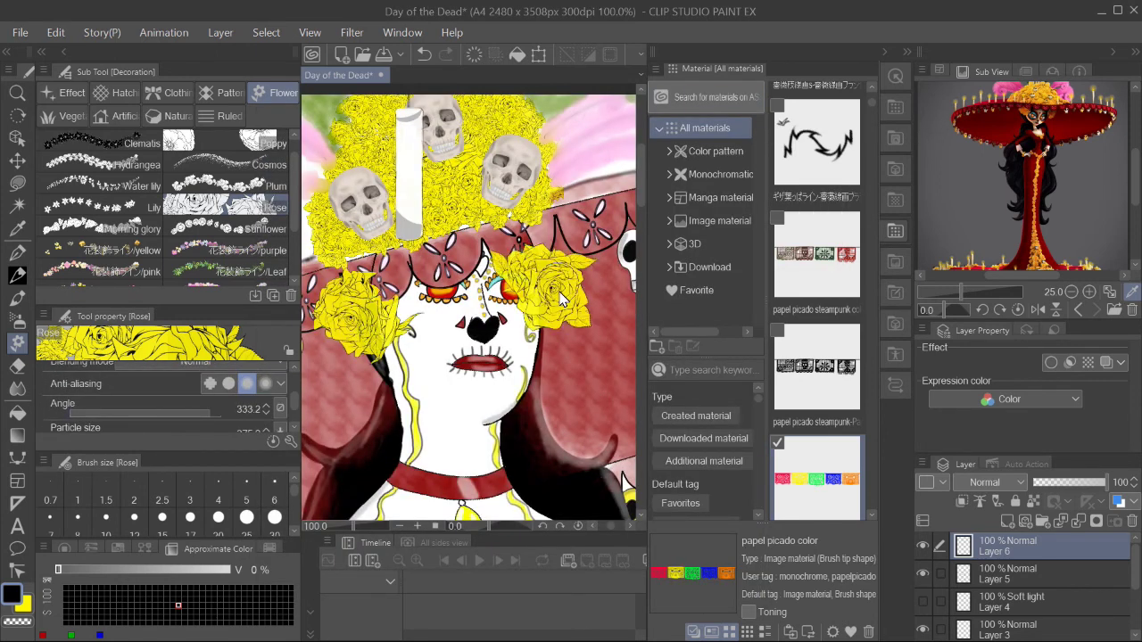
scroll(580, 422, "down", 3)
scroll(581, 422, "down", 3)
key("ctrl+s")
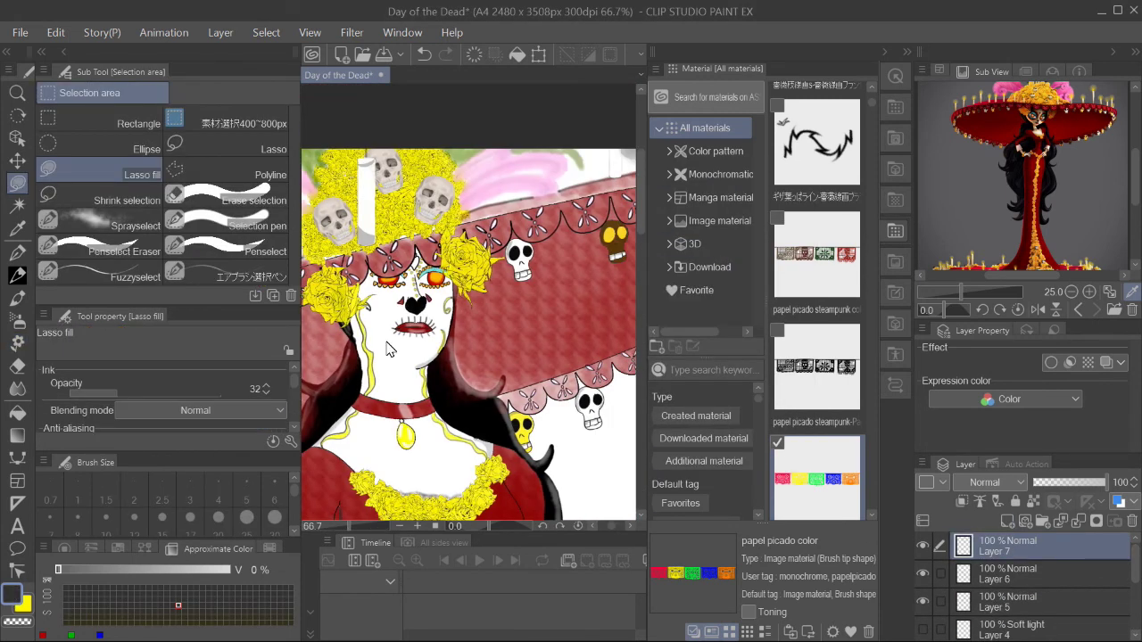
scroll(386, 348, "up", 3)
left_click_drag(354, 436, 493, 354)
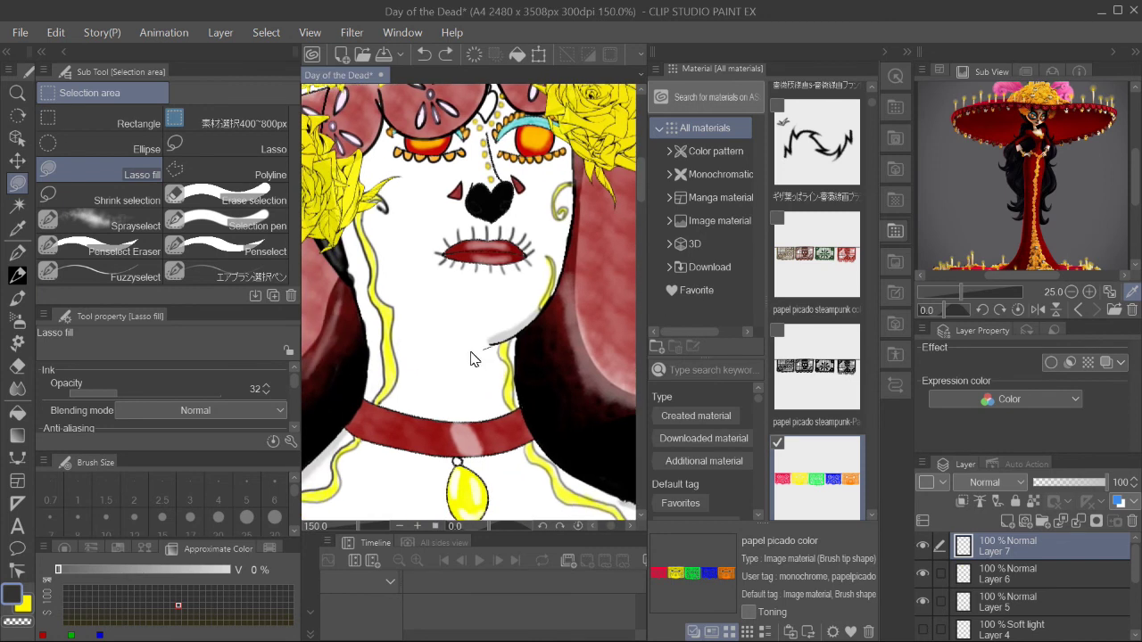
scroll(516, 369, "up", 1)
scroll(482, 313, "up", 1)
scroll(453, 265, "up", 1)
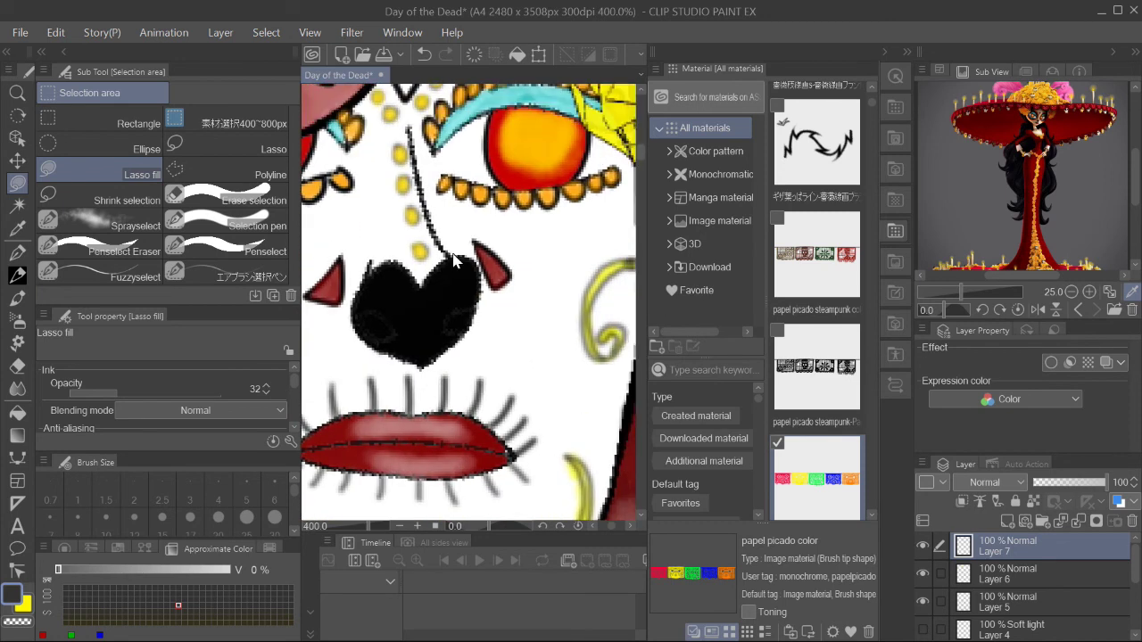
scroll(450, 262, "down", 4)
left_click_drag(480, 393, 546, 286)
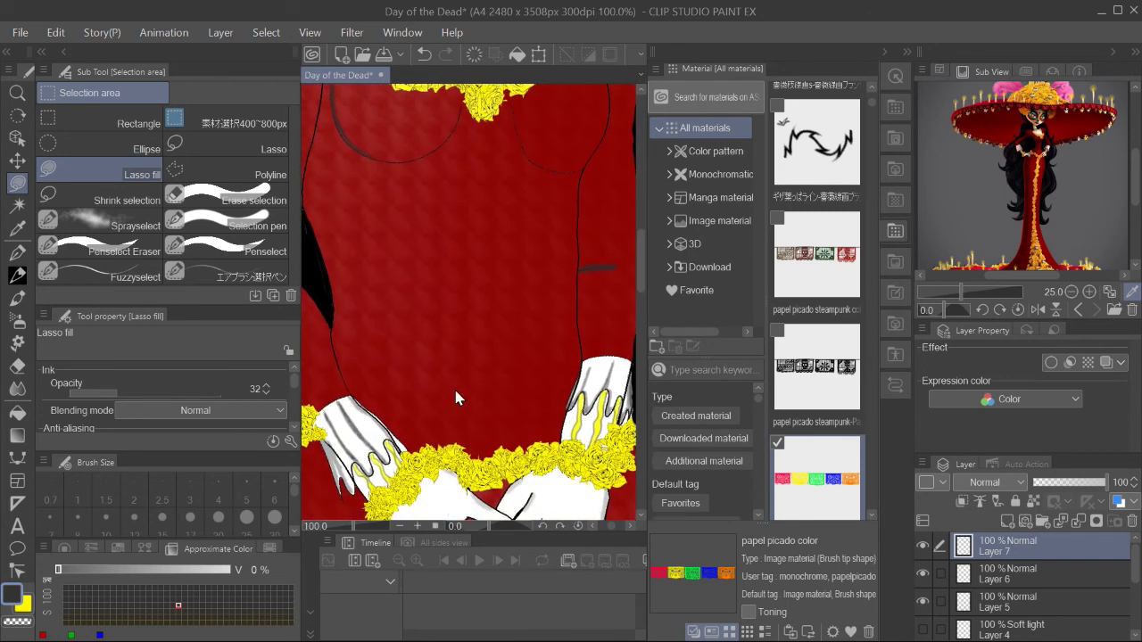
left_click_drag(570, 424, 580, 452)
scroll(523, 377, "down", 3)
scroll(523, 378, "up", 3)
scroll(522, 378, "up", 1)
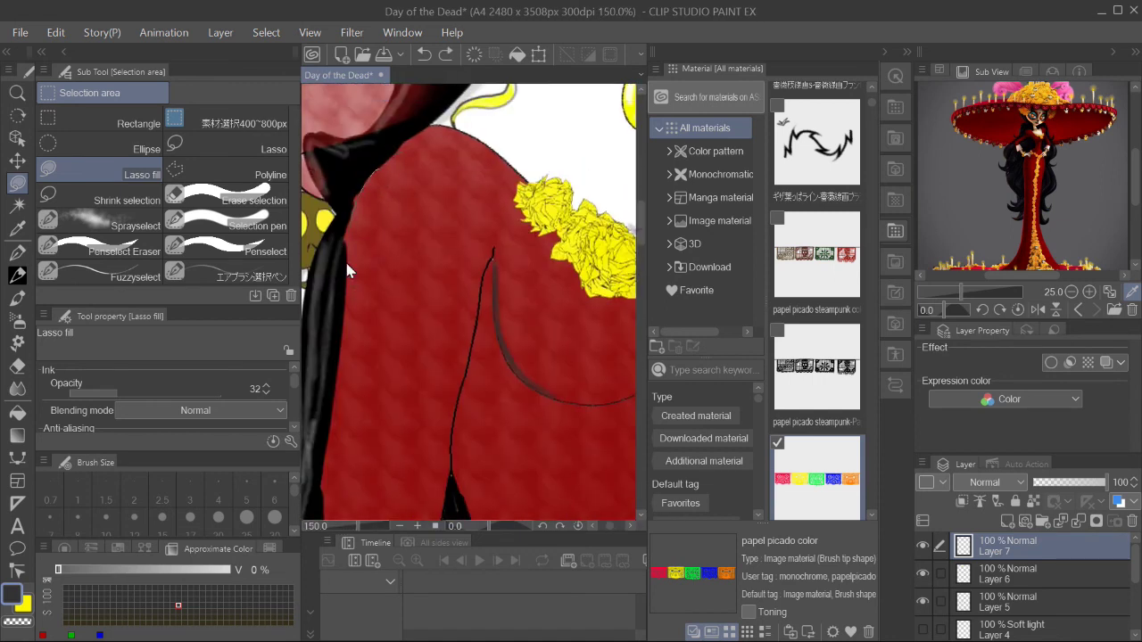
left_click_drag(523, 269, 445, 362)
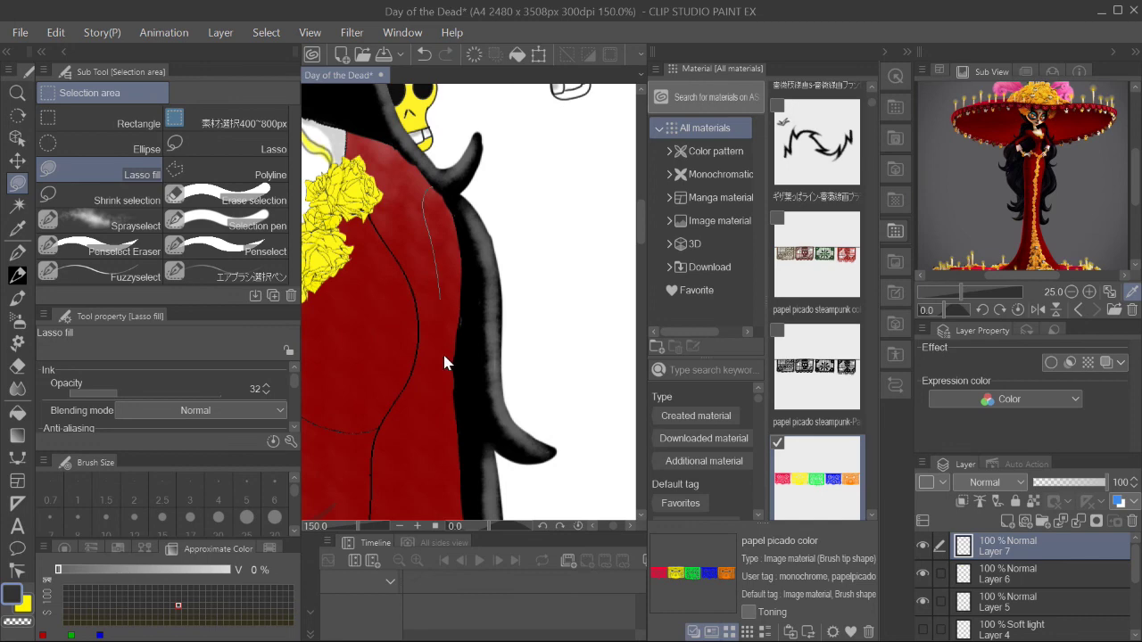